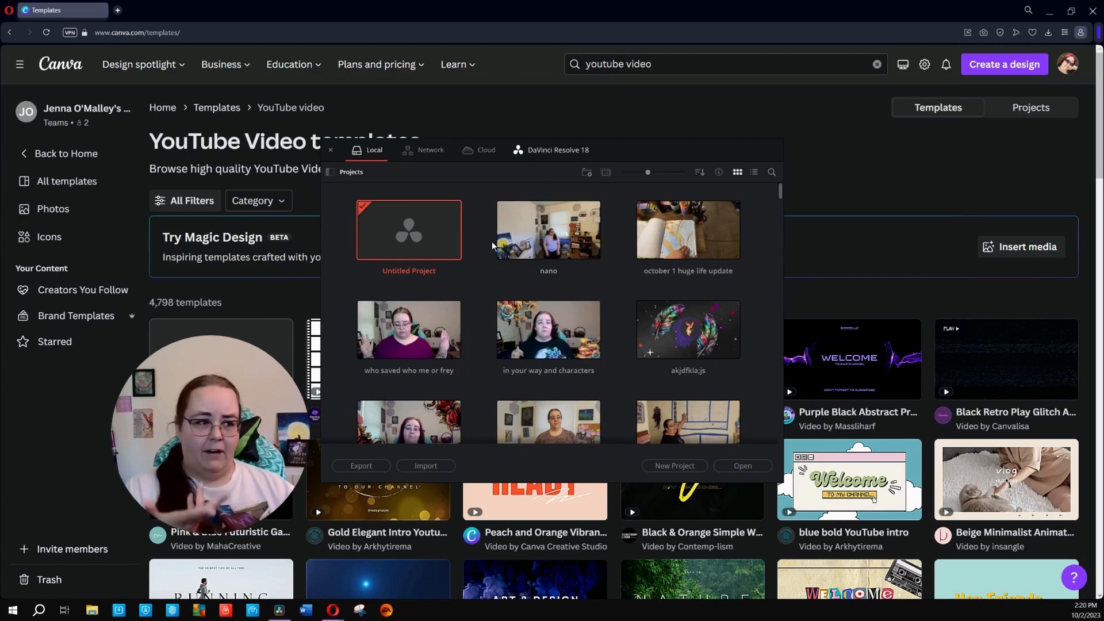
Close the DaVinci Resolve project window and open a blank YouTube video design from the template results
{"action": "left_click", "coordinate": [331, 151]}
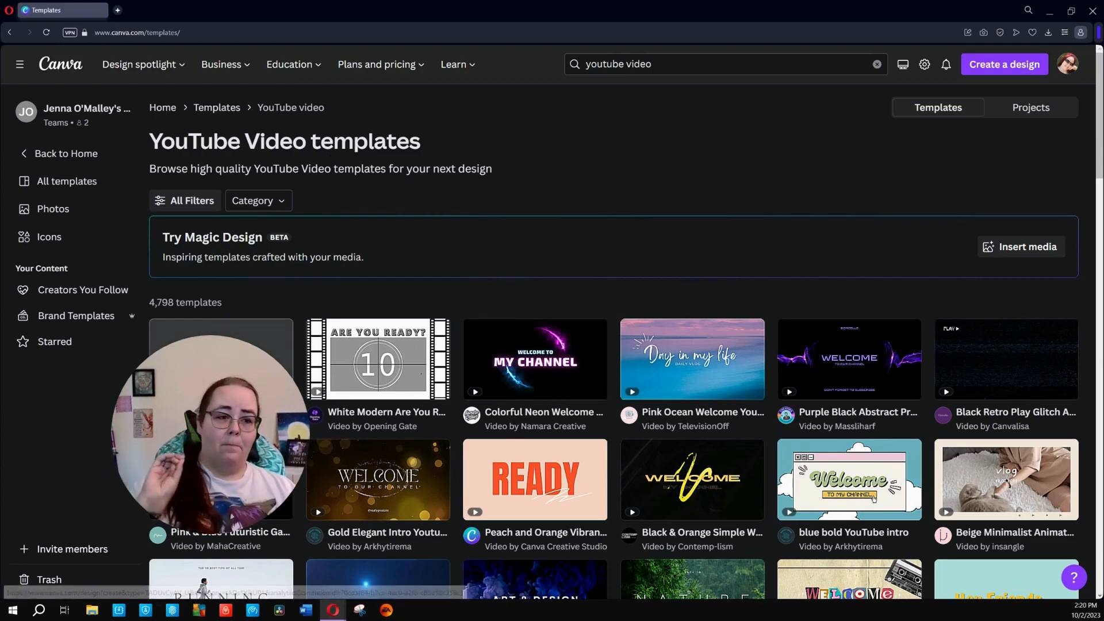
{"action": "left_click", "coordinate": [172, 374]}
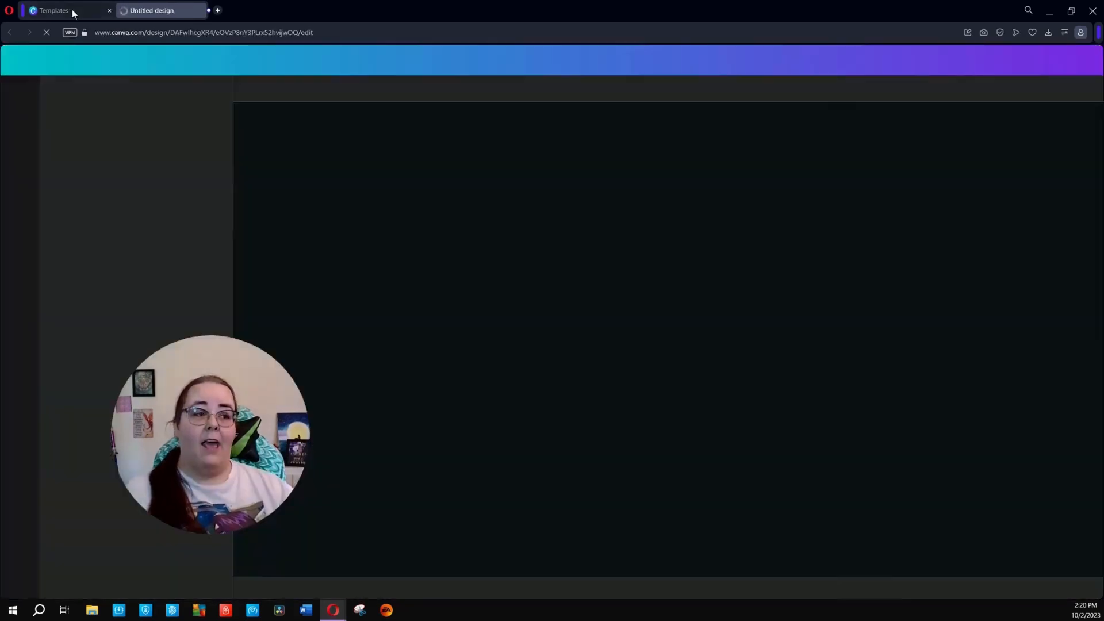
{"action": "left_click", "coordinate": [72, 9]}
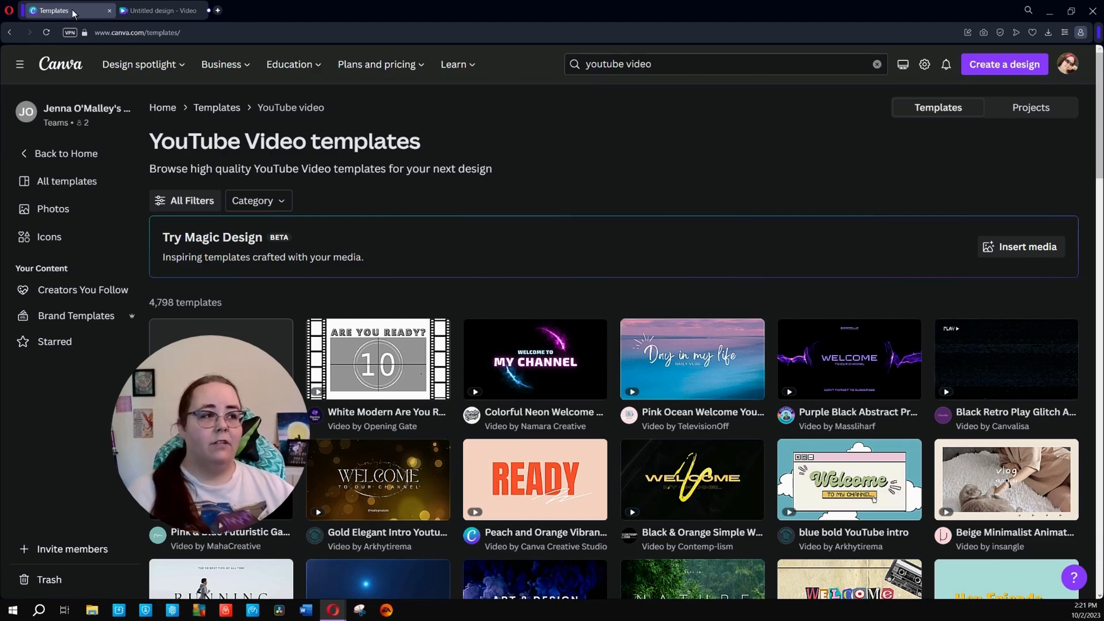
{"action": "left_click_drag", "start_coordinate": [670, 64], "coordinate": [558, 64]}
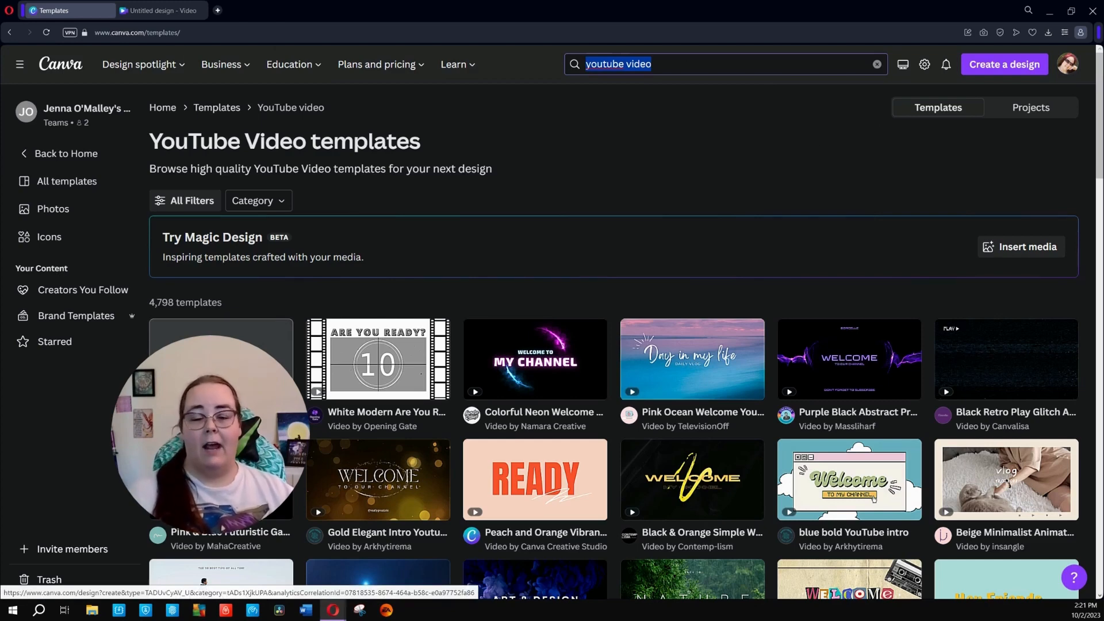
{"action": "left_click", "coordinate": [171, 8]}
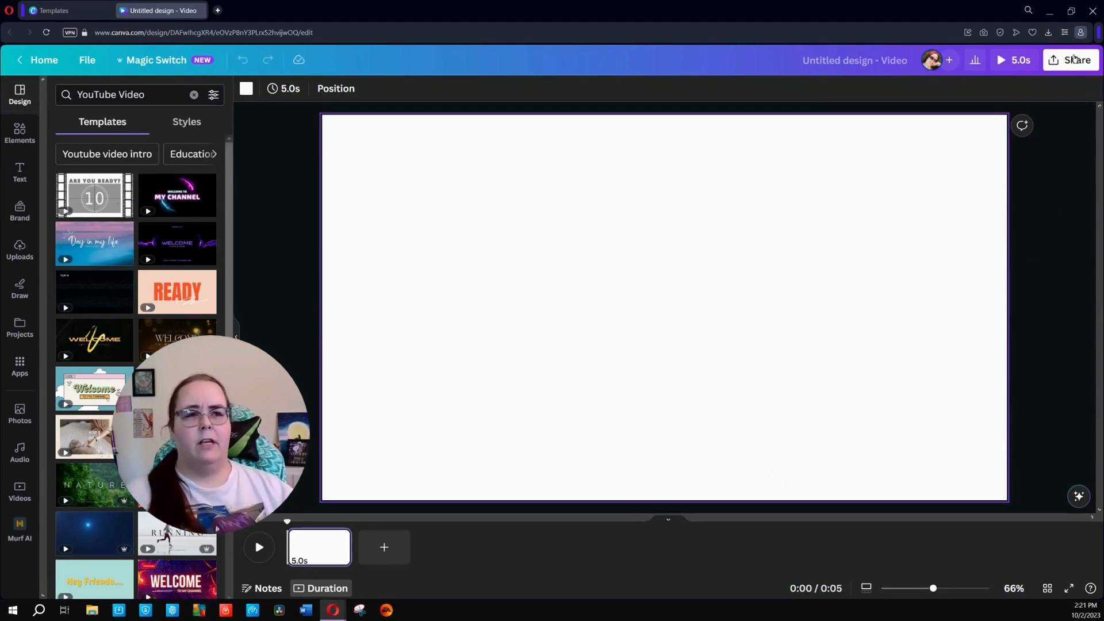
Rename the untitled video design as "New Live Stream Items"
{"action": "left_click", "coordinate": [826, 58]}
{"action": "key", "text": "BackSpace"}
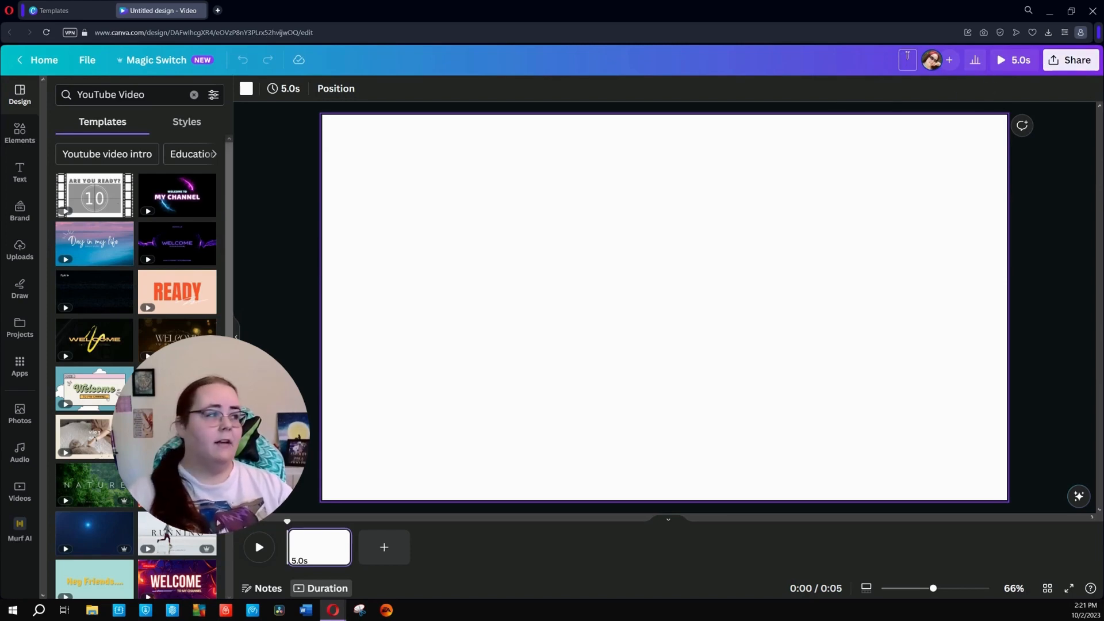
{"action": "type", "text": "New Live Stream"}
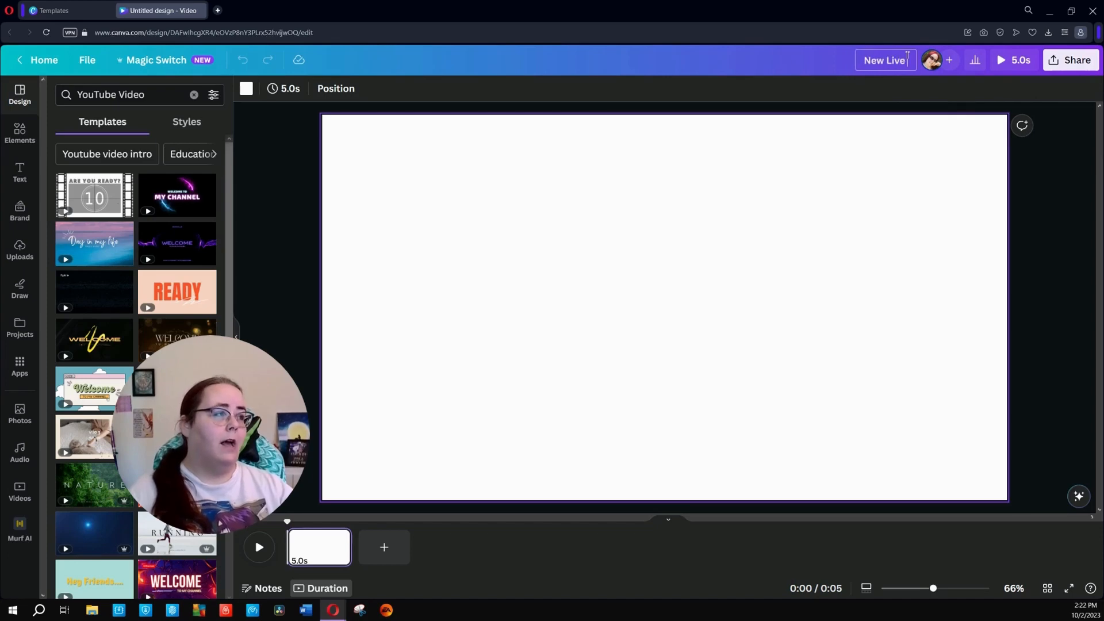
{"action": "type", "text": " Items"}
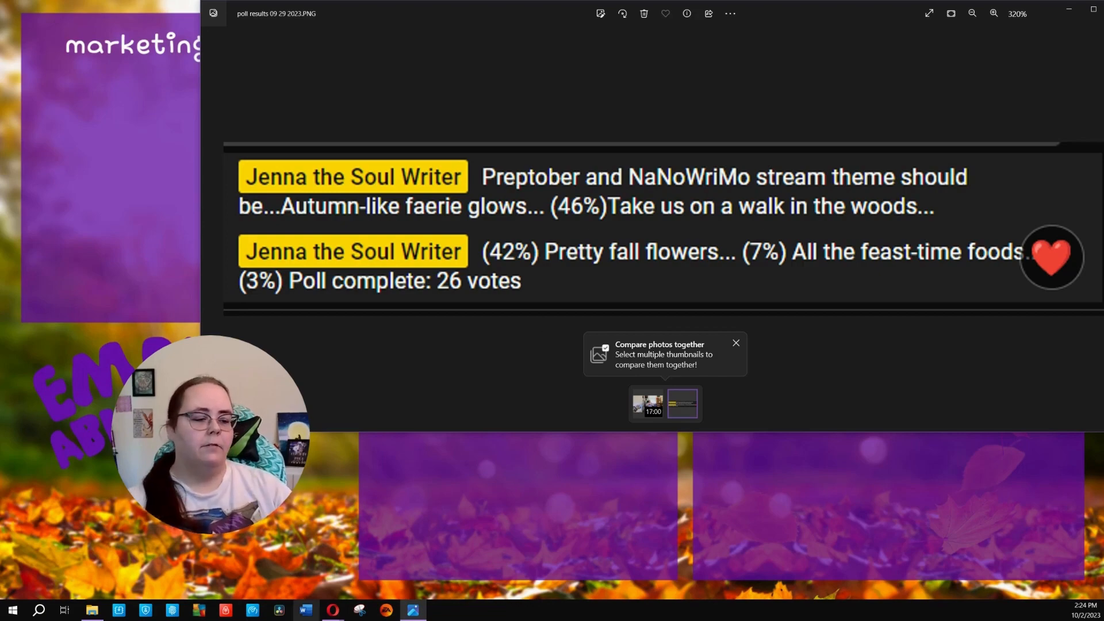
Switch back to Canva and add the uploaded image of stacked books with gold leaves to the blank page
{"action": "mouse_move", "coordinate": [333, 610]}
{"action": "left_click", "coordinate": [326, 566]}
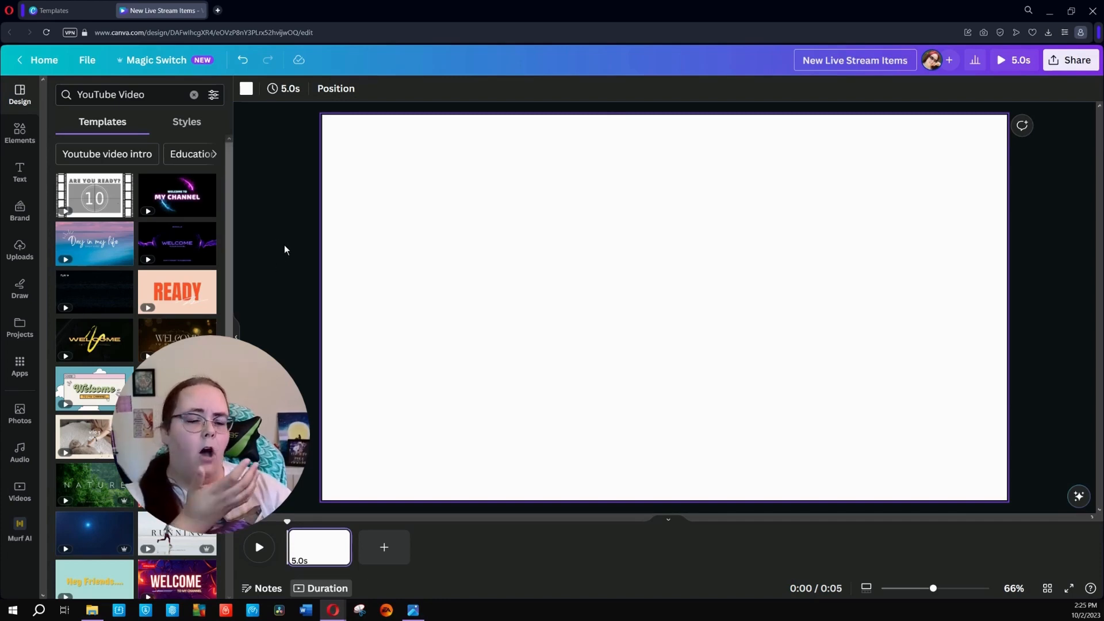
{"action": "left_click", "coordinate": [20, 250]}
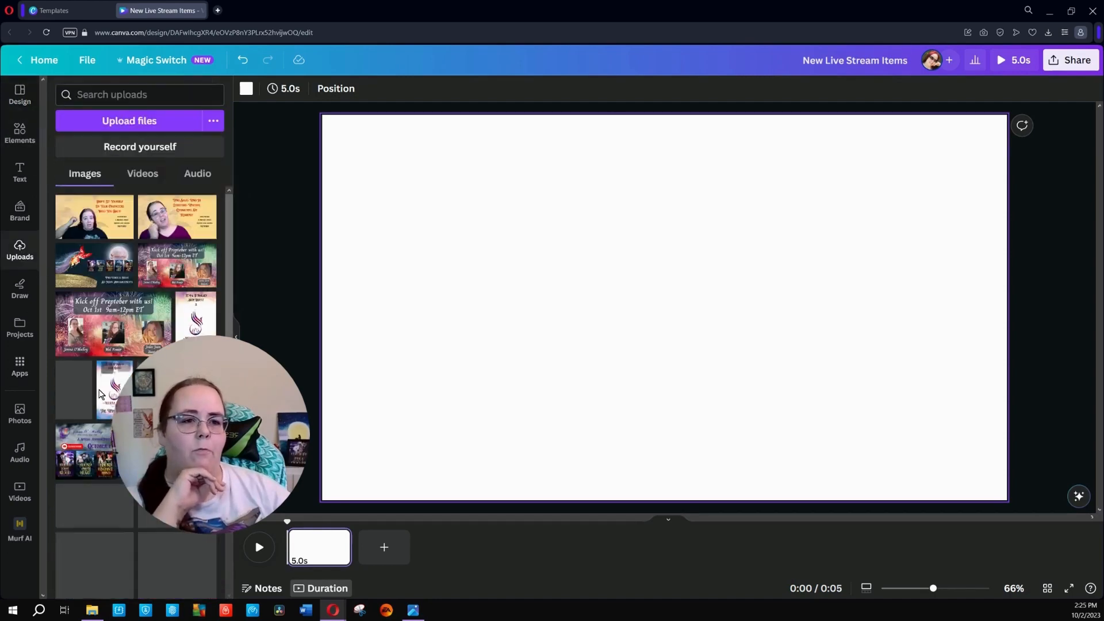
{"action": "scroll", "coordinate": [136, 287], "scroll_direction": "down", "scroll_amount": 10}
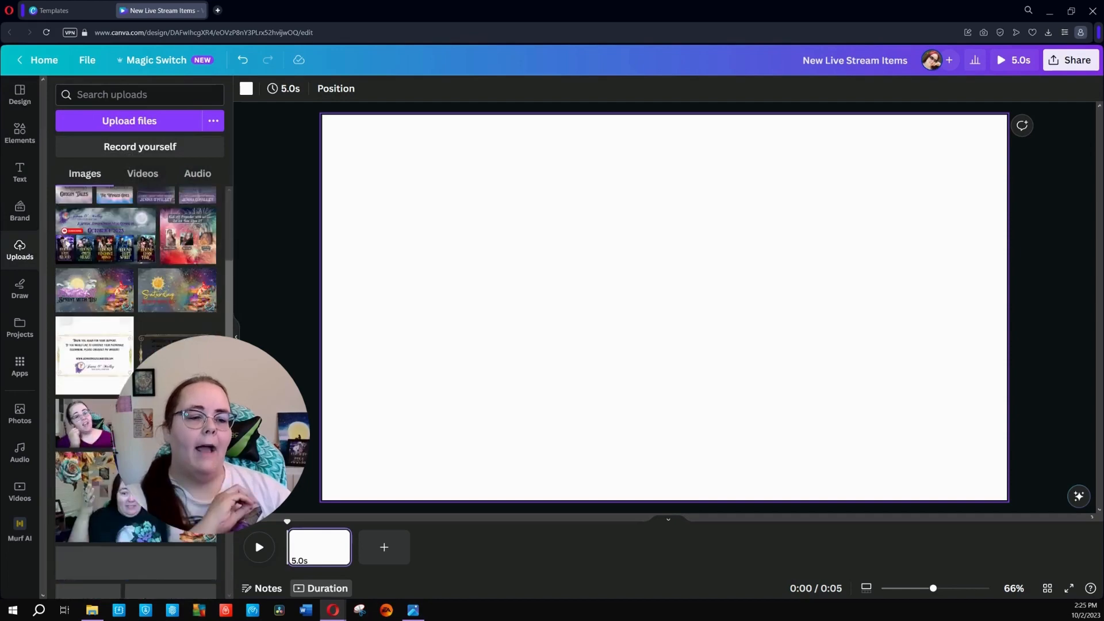
{"action": "scroll", "coordinate": [136, 288], "scroll_direction": "down", "scroll_amount": 7}
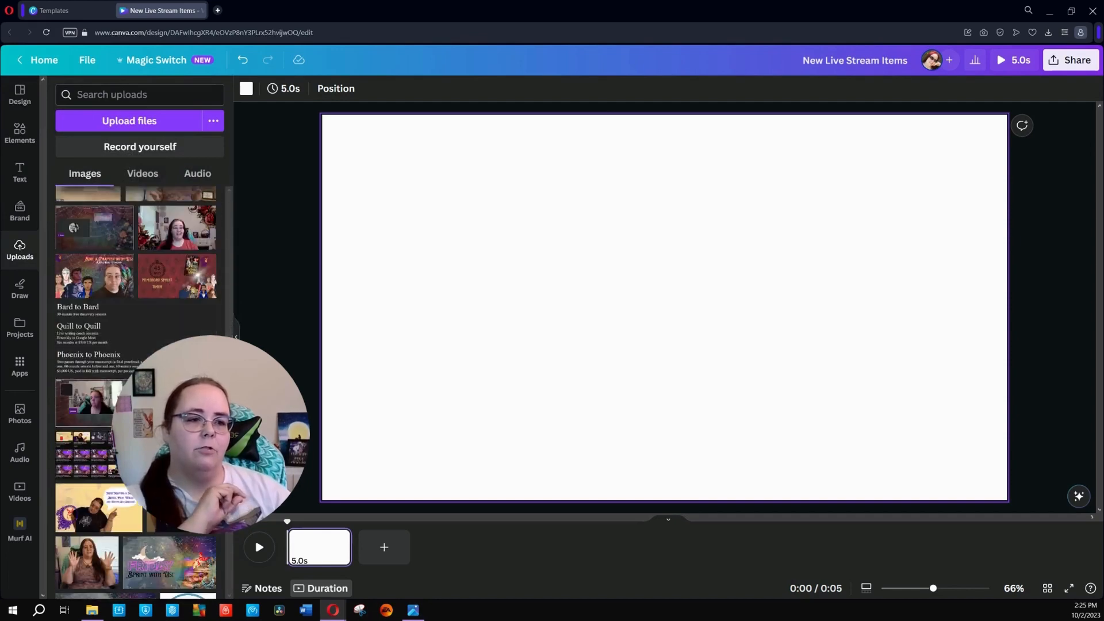
{"action": "scroll", "coordinate": [136, 287], "scroll_direction": "down", "scroll_amount": 10}
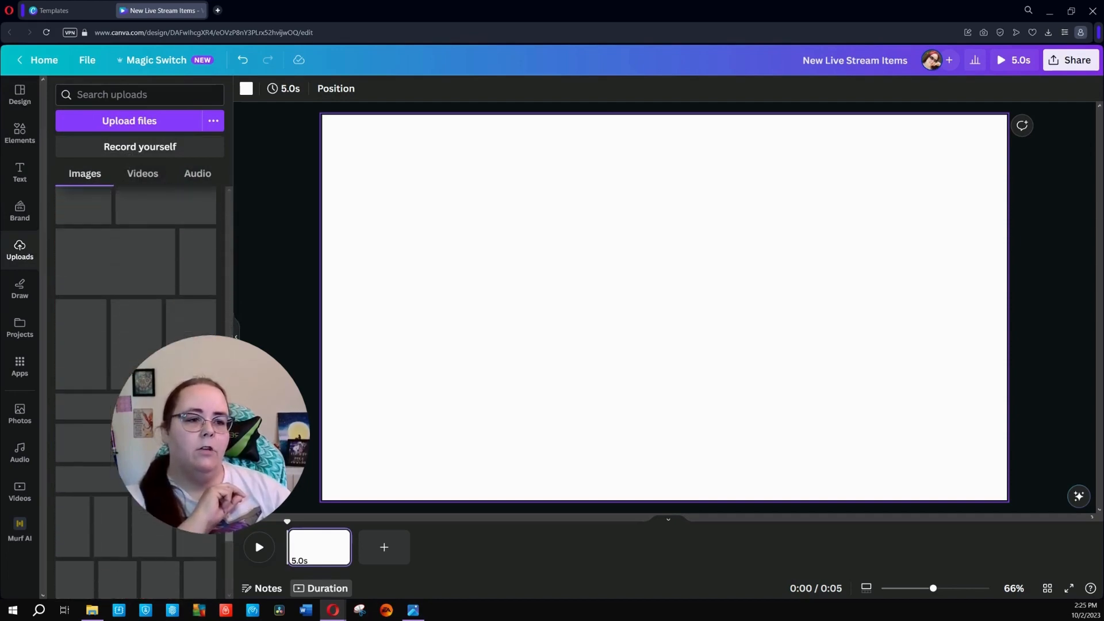
{"action": "scroll", "coordinate": [136, 287], "scroll_direction": "up", "scroll_amount": 2}
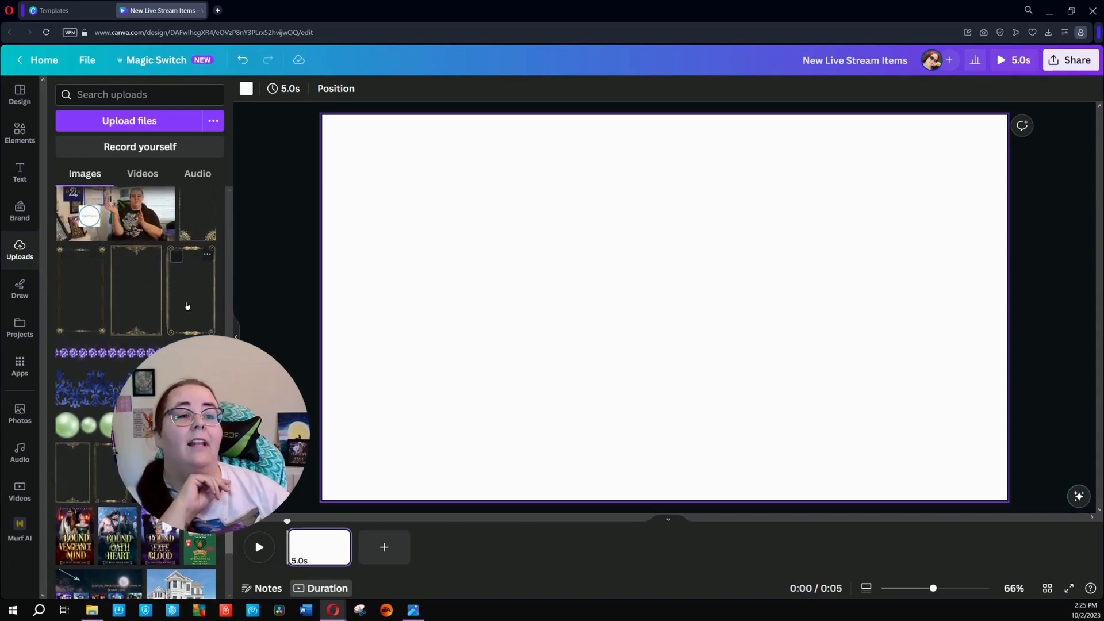
{"action": "scroll", "coordinate": [187, 308], "scroll_direction": "down", "scroll_amount": 1}
{"action": "scroll", "coordinate": [187, 309], "scroll_direction": "down", "scroll_amount": 10}
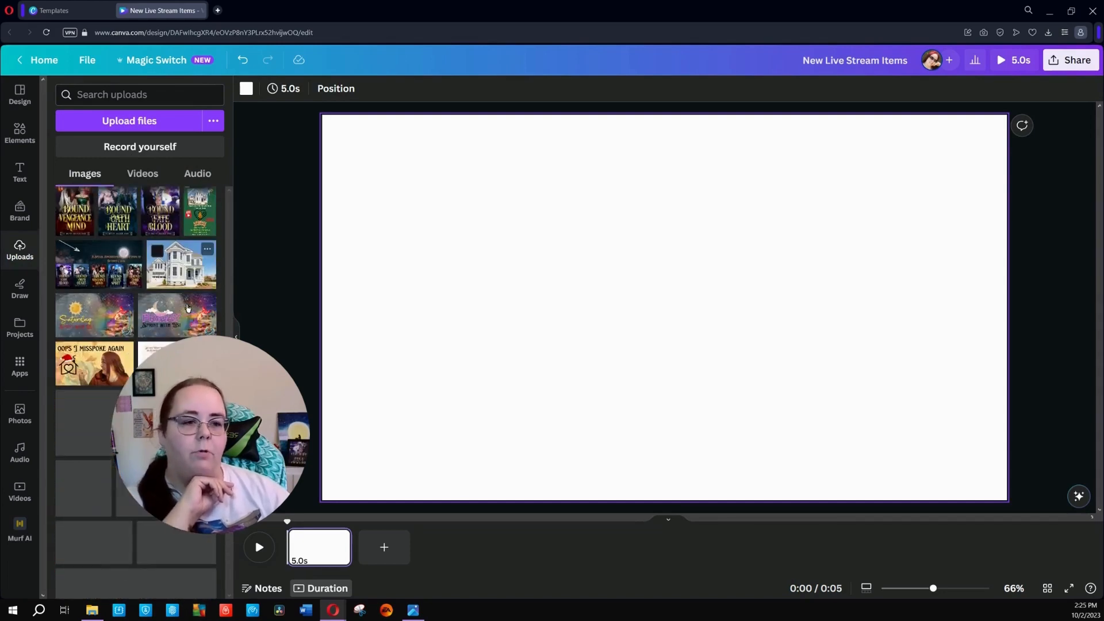
{"action": "scroll", "coordinate": [136, 345], "scroll_direction": "down", "scroll_amount": 7}
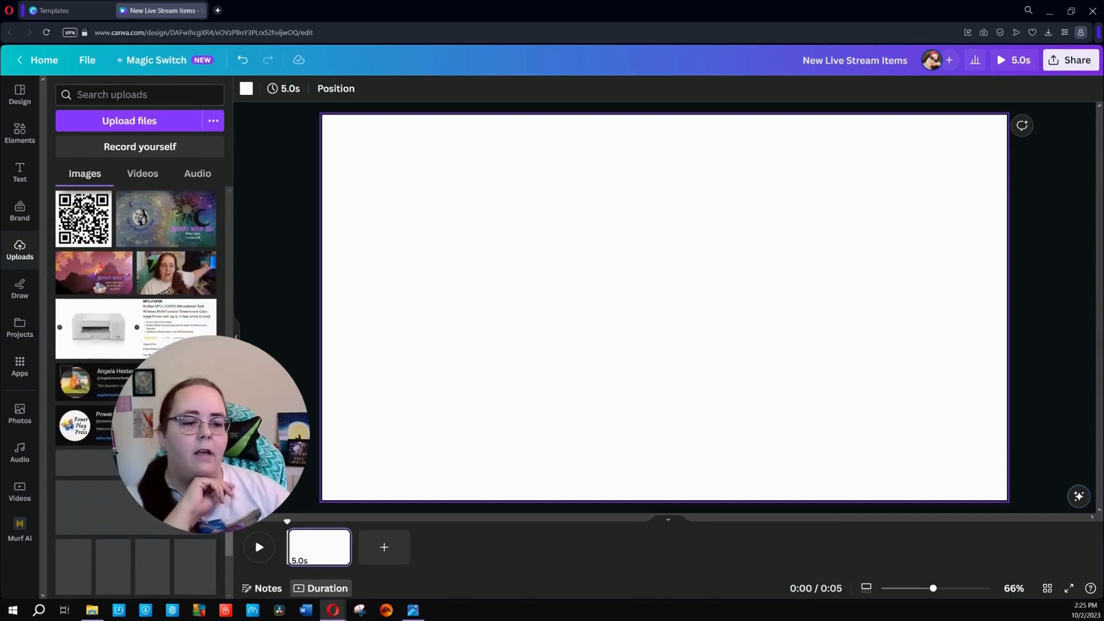
{"action": "scroll", "coordinate": [136, 345], "scroll_direction": "down", "scroll_amount": 8}
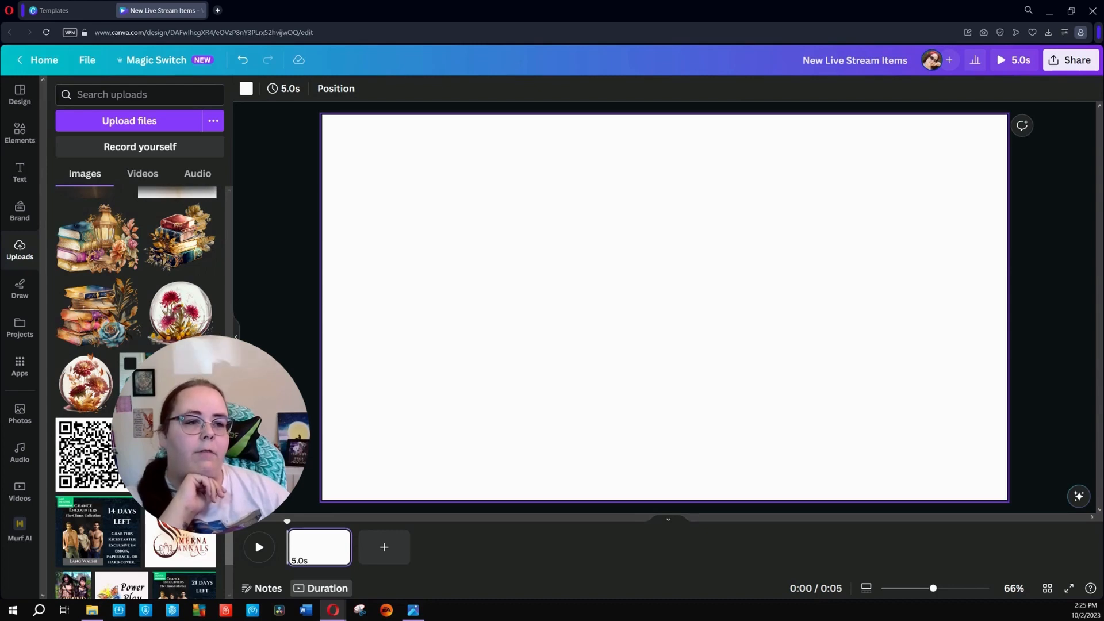
{"action": "left_click", "coordinate": [101, 242]}
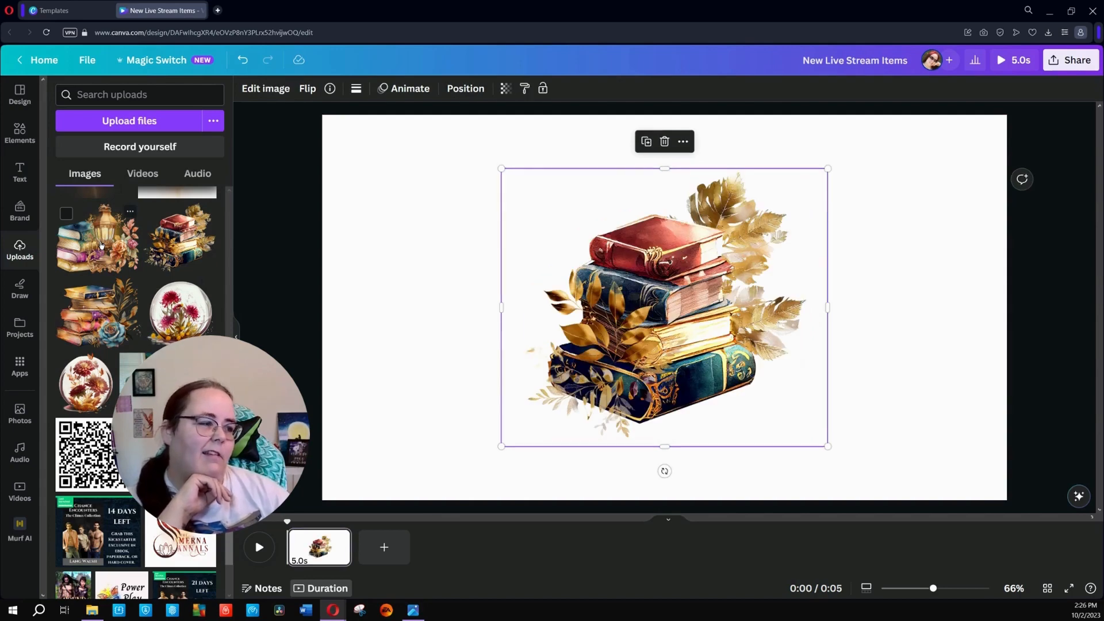
Add the uploaded books-and-lantern image to the page's upper middle and move the gold-leaf book stack to the upper right corner
{"action": "left_click_drag", "start_coordinate": [100, 244], "coordinate": [430, 256]}
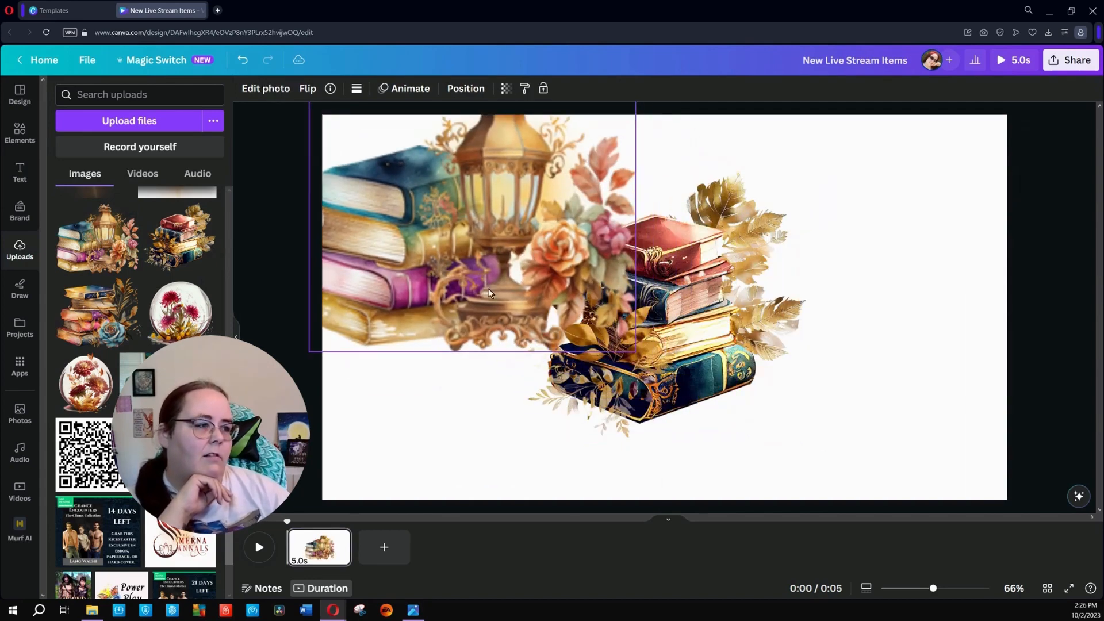
{"action": "left_click_drag", "start_coordinate": [679, 319], "coordinate": [907, 234]}
{"action": "left_click_drag", "start_coordinate": [588, 273], "coordinate": [672, 285]}
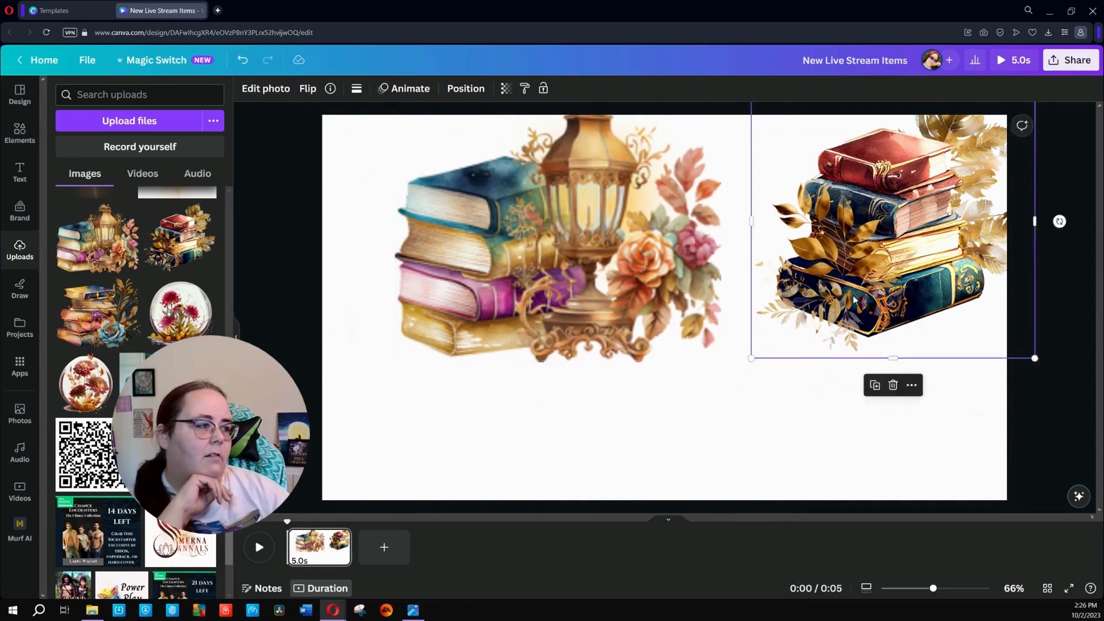
{"action": "left_click_drag", "start_coordinate": [858, 325], "coordinate": [827, 333]}
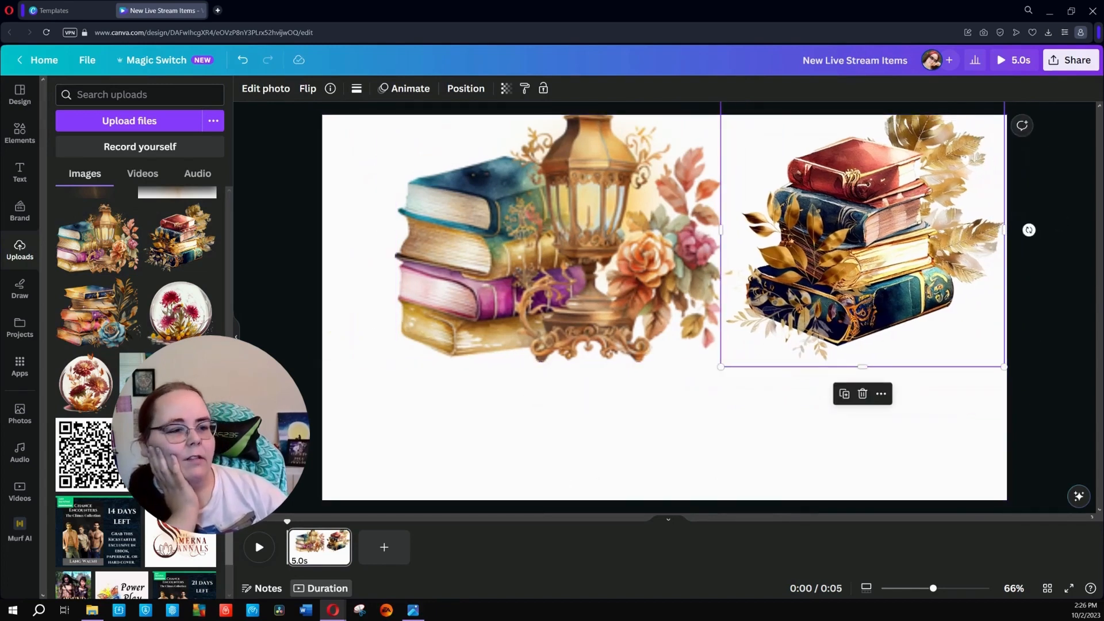
Add the uploaded phoenix emblem with the purple ornament and place it in the page's lower right corner
{"action": "scroll", "coordinate": [137, 288], "scroll_direction": "down", "scroll_amount": 6}
{"action": "scroll", "coordinate": [137, 288], "scroll_direction": "down", "scroll_amount": 3}
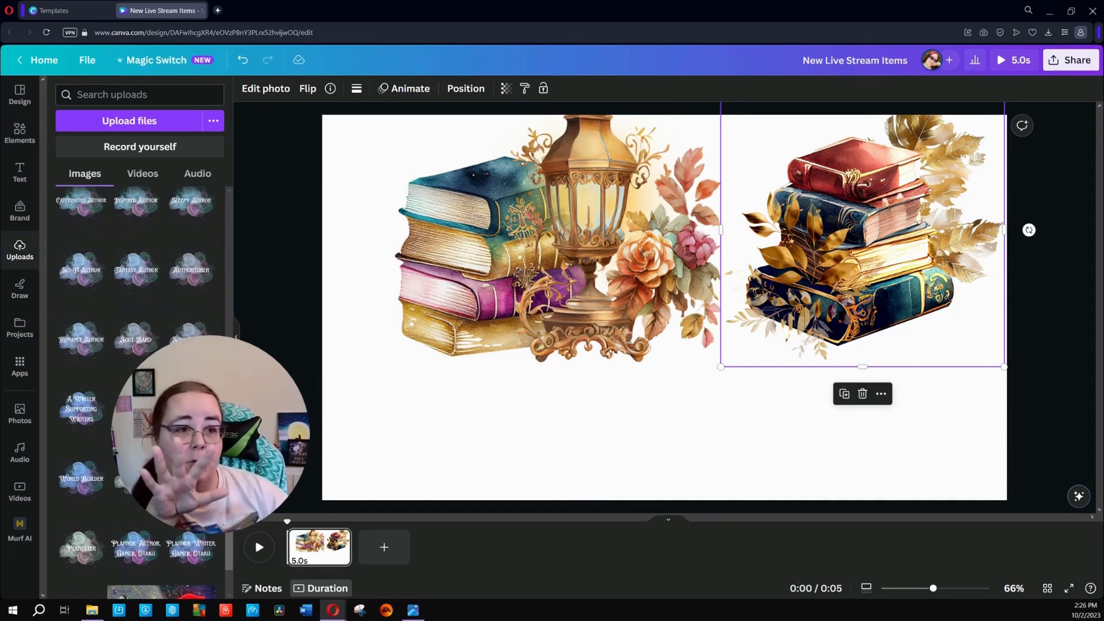
{"action": "scroll", "coordinate": [136, 345], "scroll_direction": "down", "scroll_amount": 5}
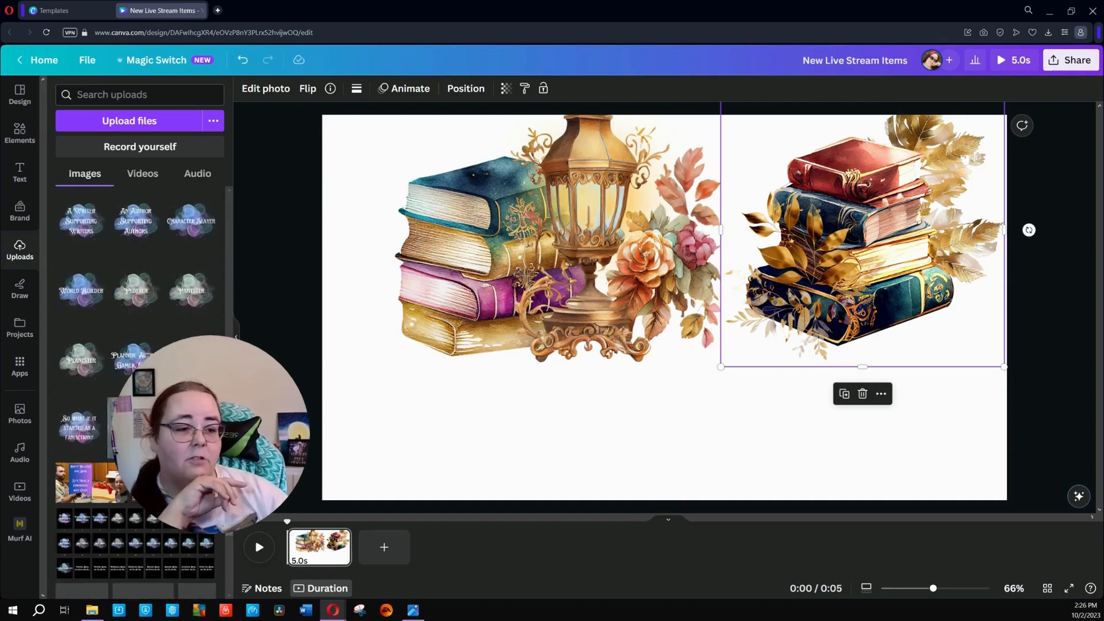
{"action": "scroll", "coordinate": [136, 345], "scroll_direction": "down", "scroll_amount": 4}
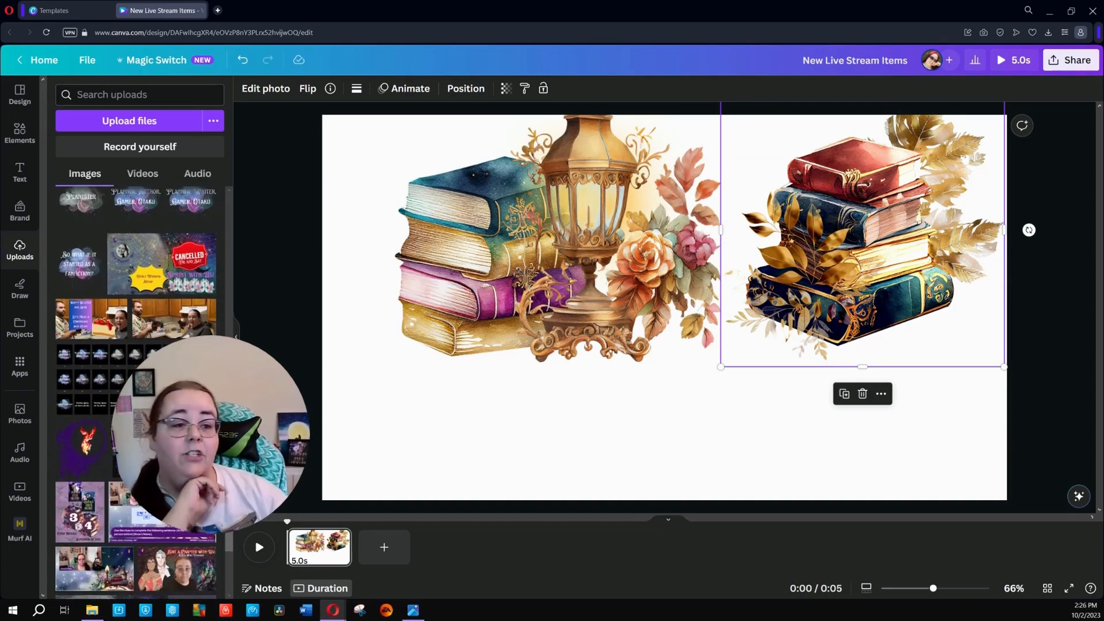
{"action": "scroll", "coordinate": [94, 351], "scroll_direction": "down", "scroll_amount": 2}
{"action": "scroll", "coordinate": [93, 351], "scroll_direction": "up", "scroll_amount": 3}
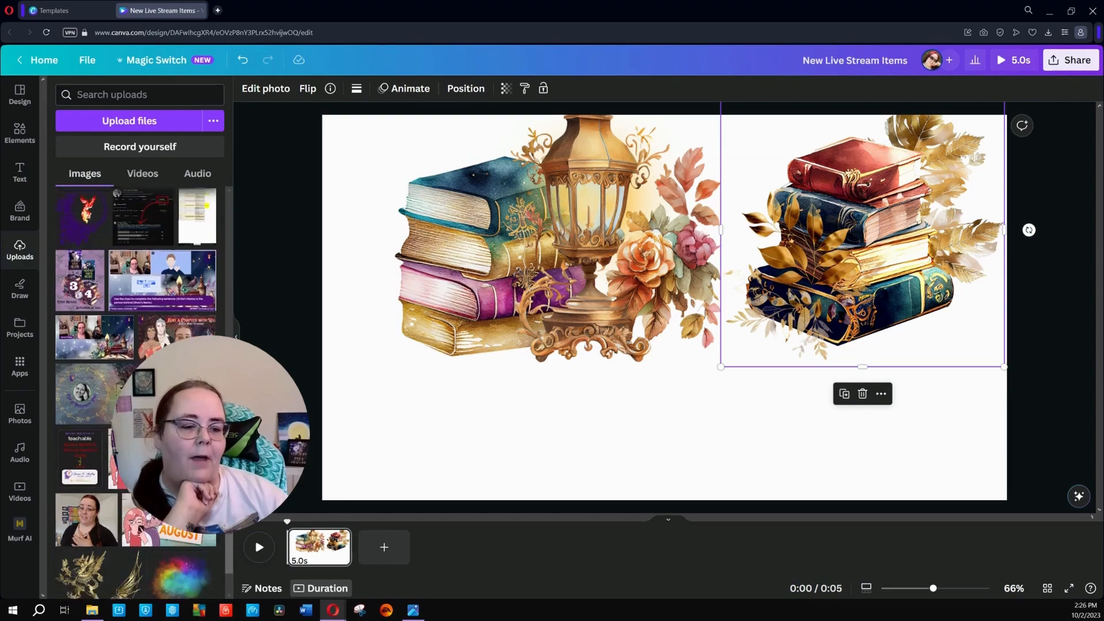
{"action": "left_click", "coordinate": [93, 350]}
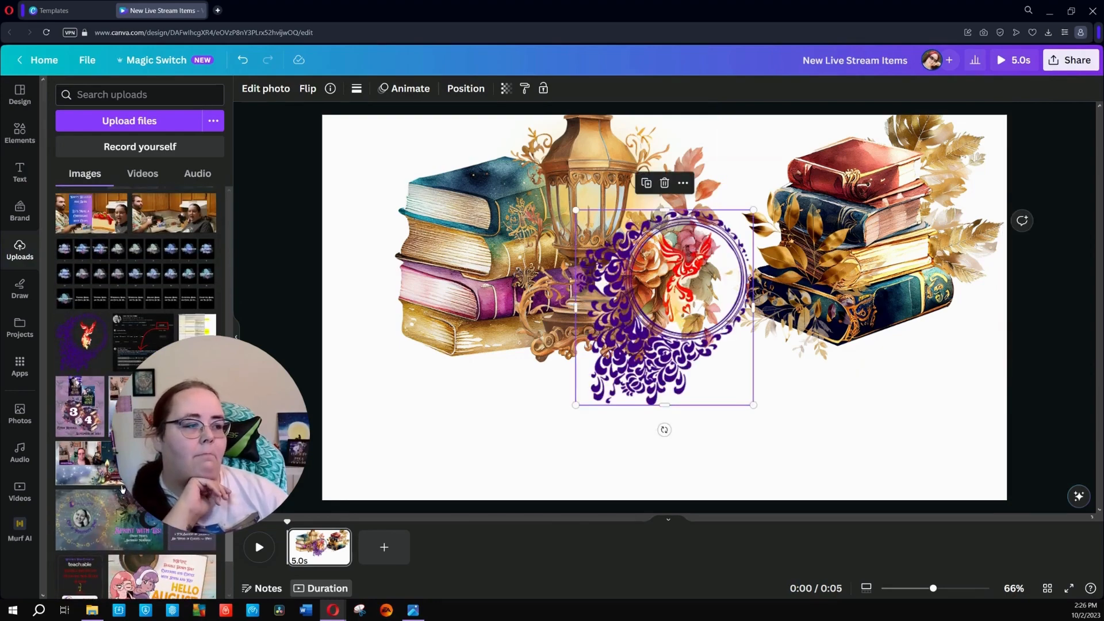
{"action": "left_click_drag", "start_coordinate": [676, 340], "coordinate": [943, 452]}
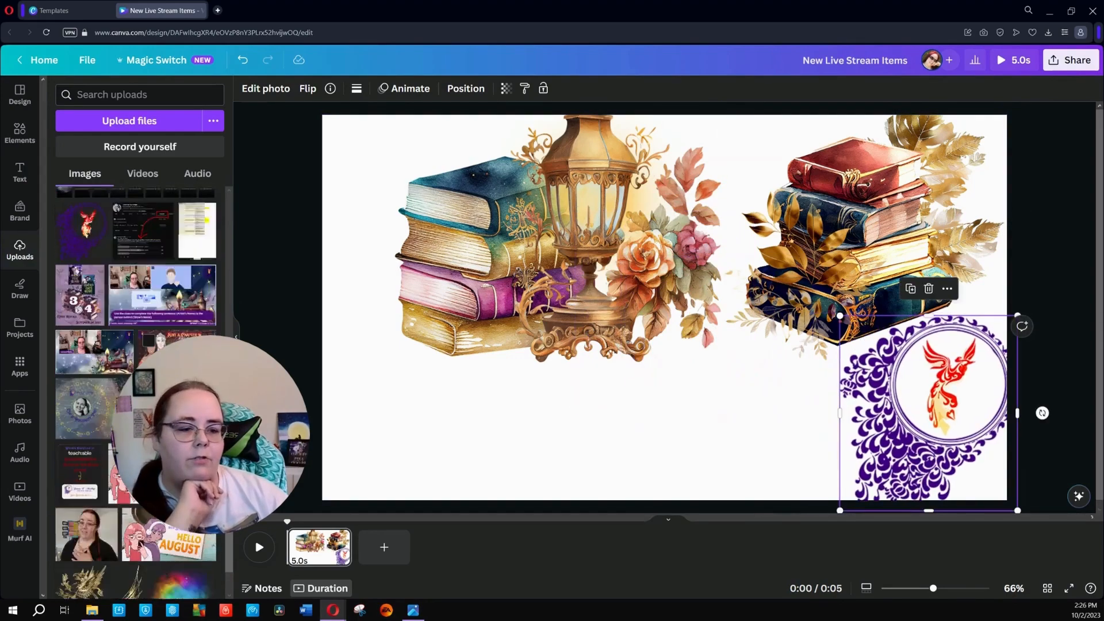
Add the uploaded rainbow watercolor cloud and position it slightly below the page's centre
{"action": "scroll", "coordinate": [136, 391], "scroll_direction": "down", "scroll_amount": 3}
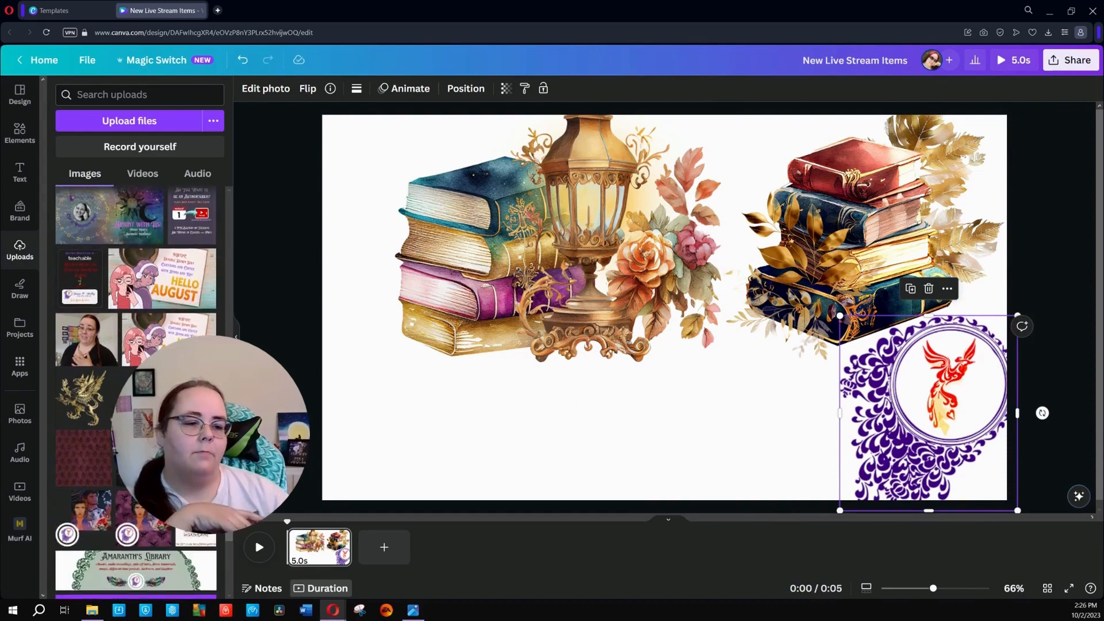
{"action": "left_click", "coordinate": [184, 337]}
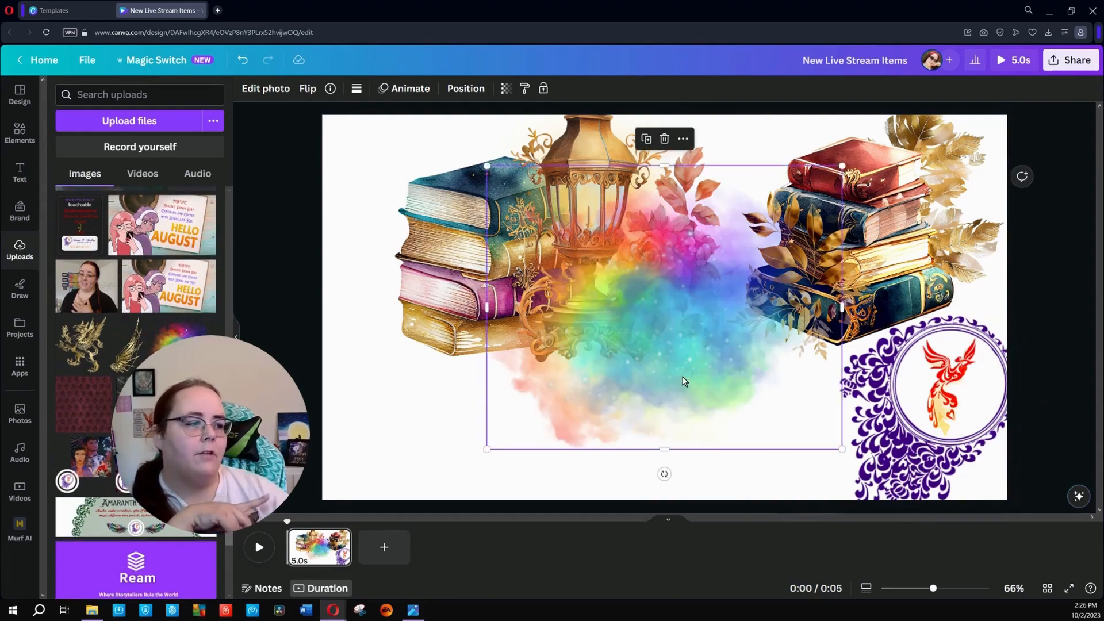
{"action": "mouse_move", "coordinate": [688, 382]}
{"action": "left_mouse_down"}
{"action": "mouse_move", "coordinate": [664, 377]}
{"action": "mouse_move", "coordinate": [666, 366]}
{"action": "mouse_move", "coordinate": [683, 390]}
{"action": "mouse_move", "coordinate": [671, 392]}
{"action": "left_mouse_up"}
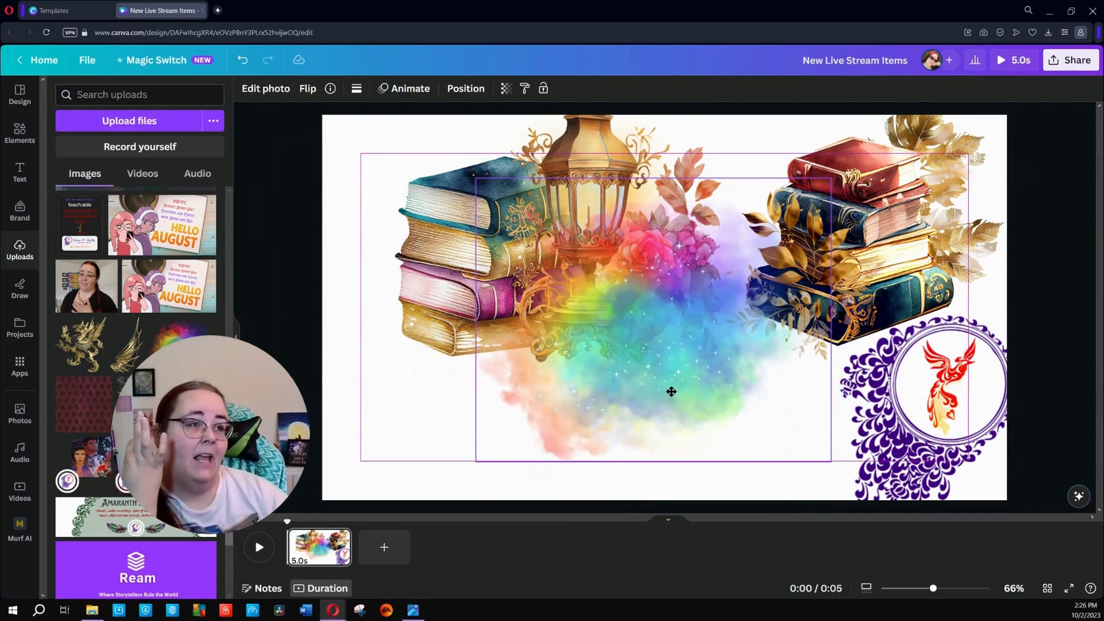
{"action": "left_click_drag", "start_coordinate": [671, 391], "coordinate": [671, 391]}
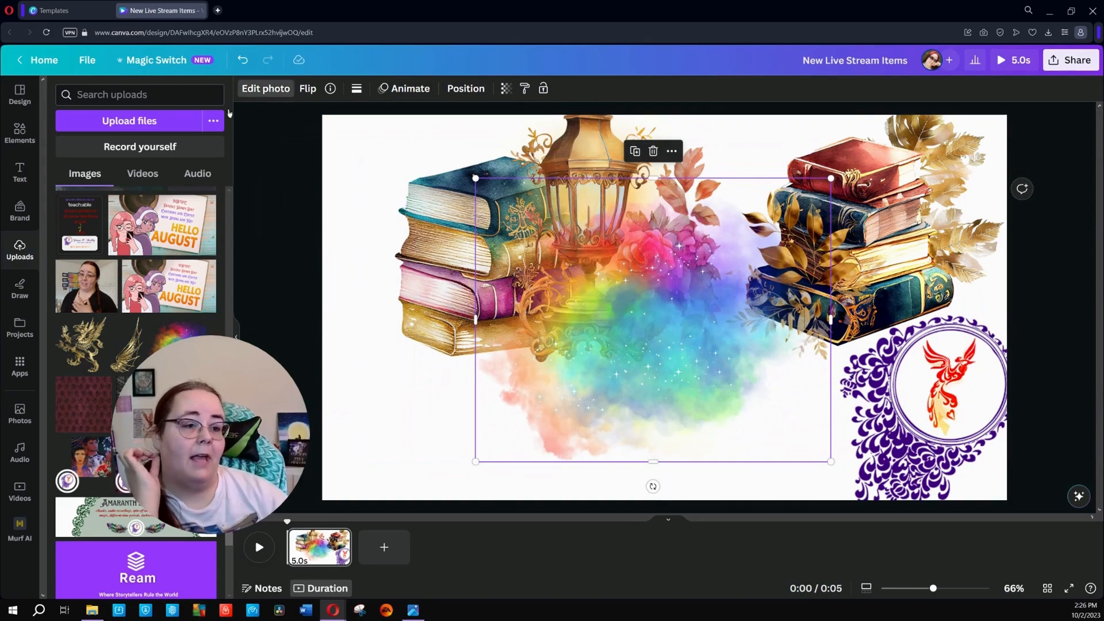
Apply a muted filter from the Vintage group to the watercolor cloud, and enlarge it over the middle of the page
{"action": "left_click", "coordinate": [265, 88]}
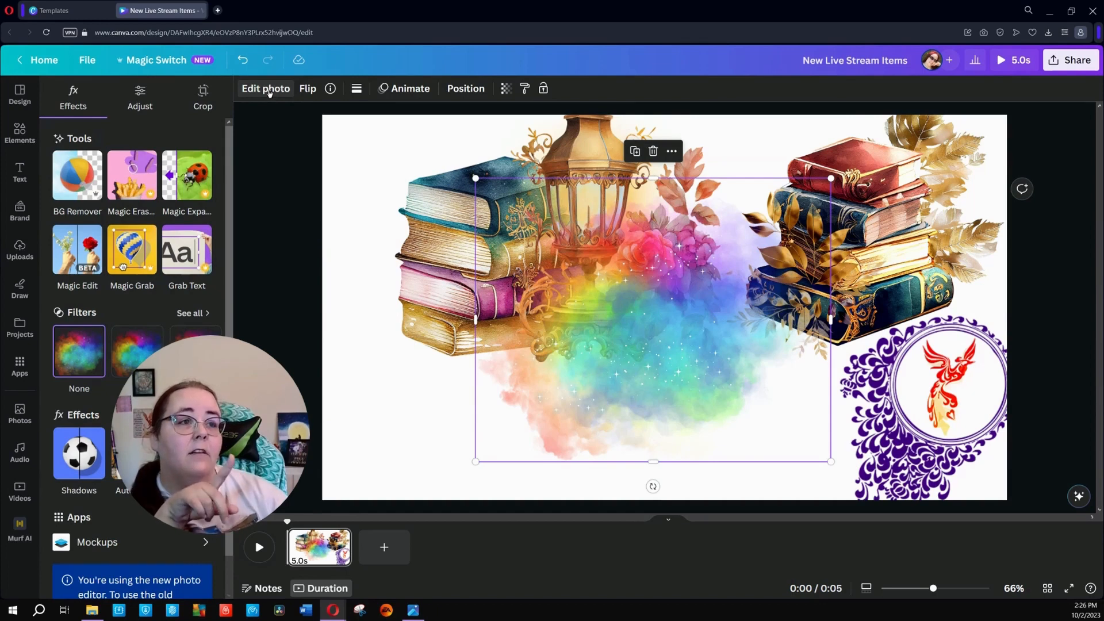
{"action": "left_click", "coordinate": [192, 313]}
{"action": "scroll", "coordinate": [194, 315], "scroll_direction": "down", "scroll_amount": 7}
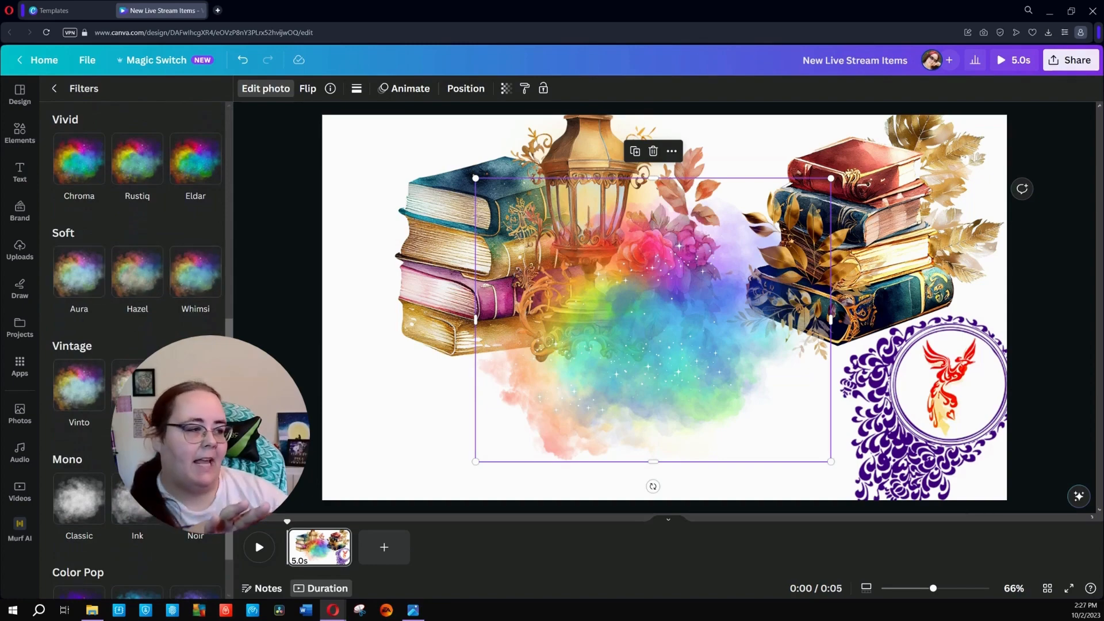
{"action": "left_click", "coordinate": [78, 384]}
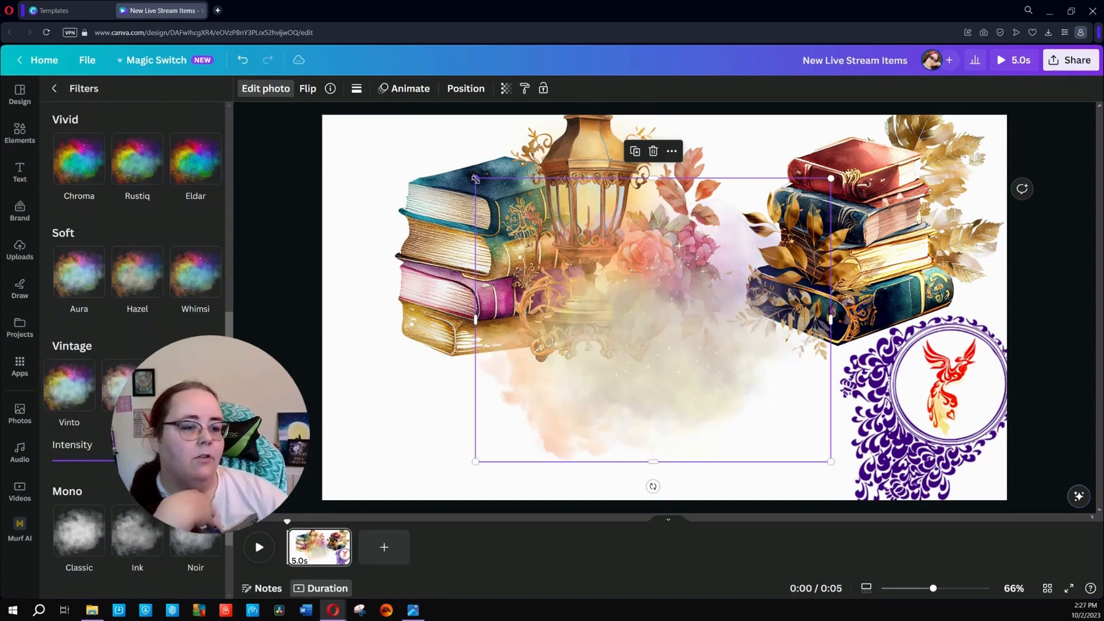
{"action": "left_click_drag", "start_coordinate": [476, 179], "coordinate": [297, 142]}
{"action": "left_click_drag", "start_coordinate": [639, 337], "coordinate": [745, 369]}
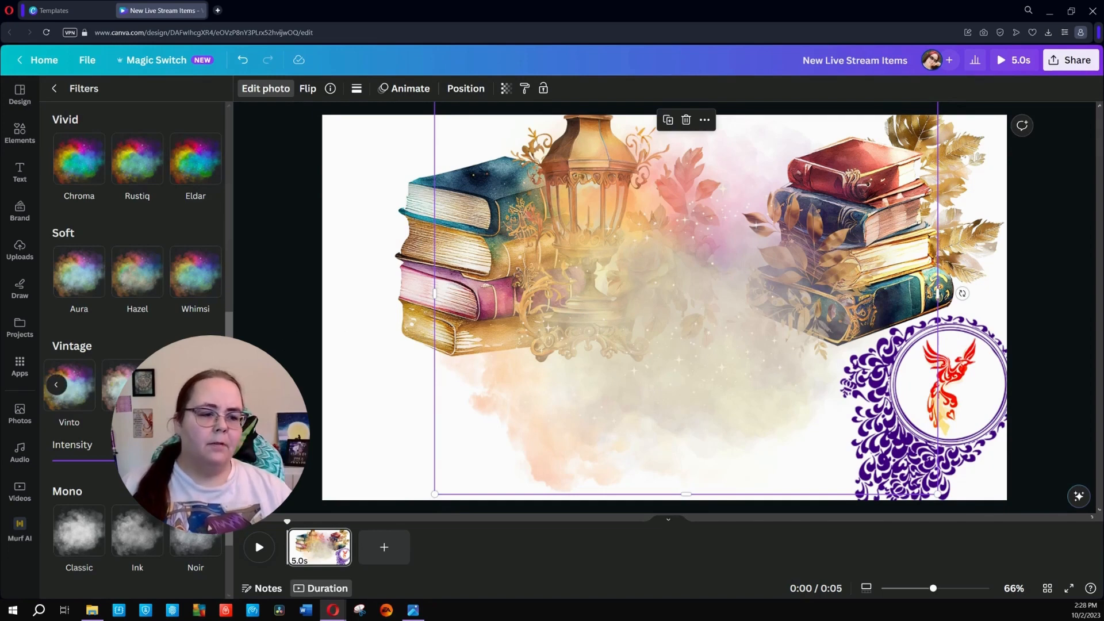
Shift the watercolor cloud down and to the right so it no longer covers most of the lantern
{"action": "left_click", "coordinate": [56, 384]}
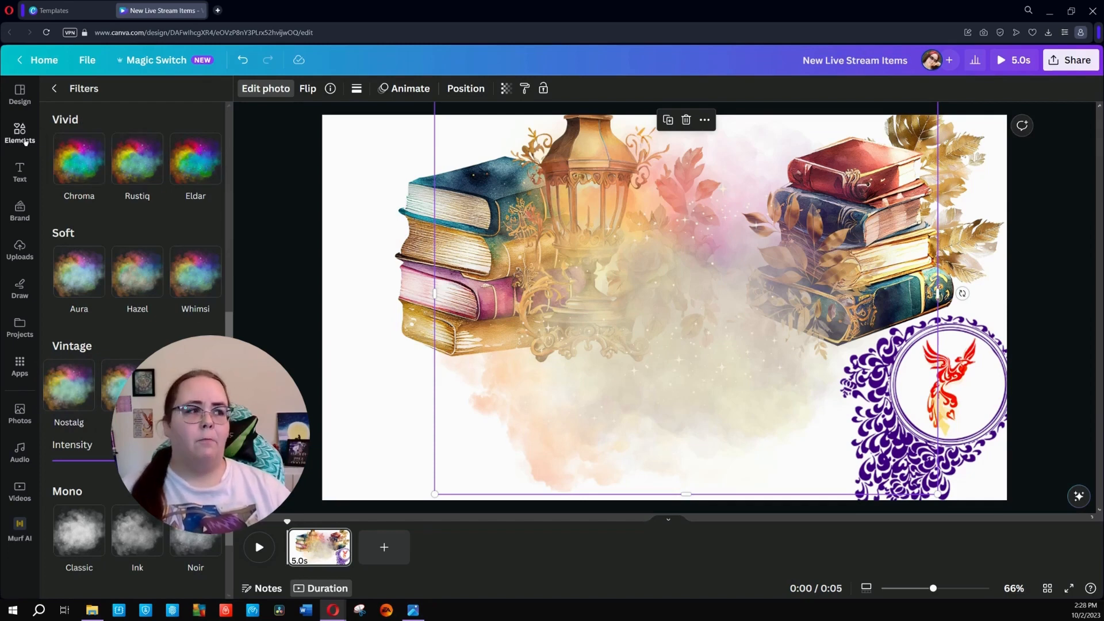
{"action": "left_click_drag", "start_coordinate": [703, 389], "coordinate": [750, 440]}
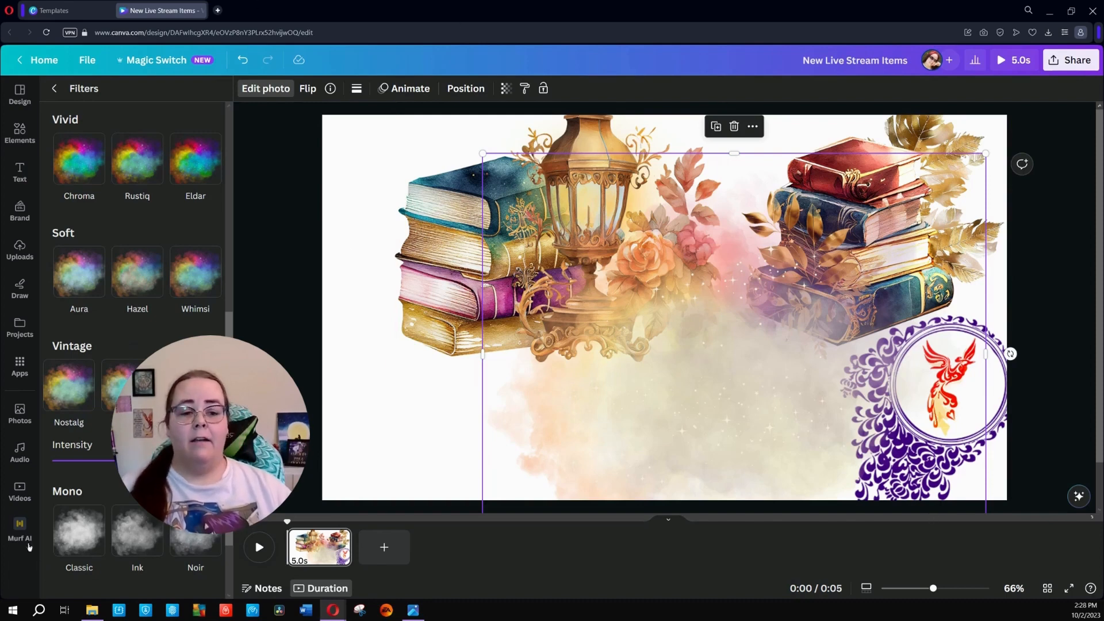
Search the photo library for "fall fairy"
{"action": "left_click", "coordinate": [19, 132]}
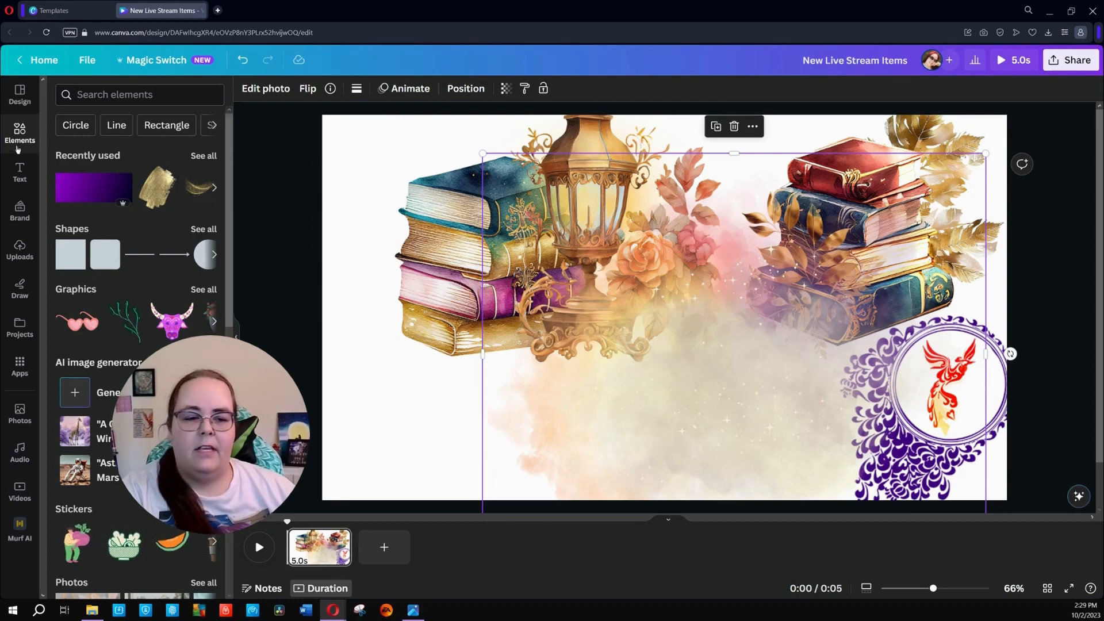
{"action": "left_click", "coordinate": [20, 418]}
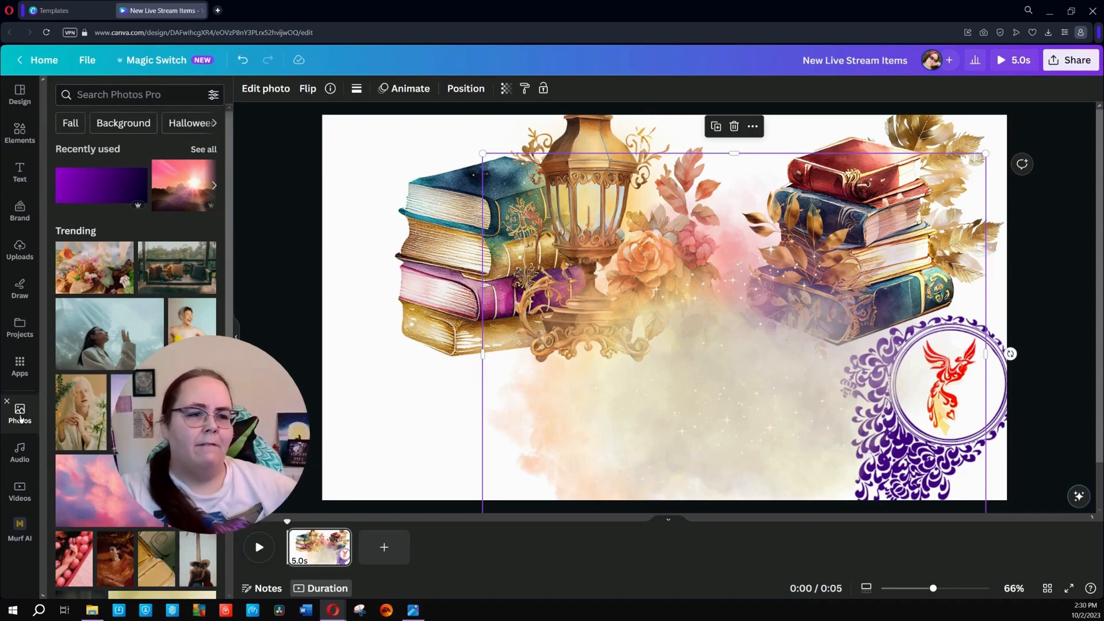
{"action": "left_click", "coordinate": [134, 96]}
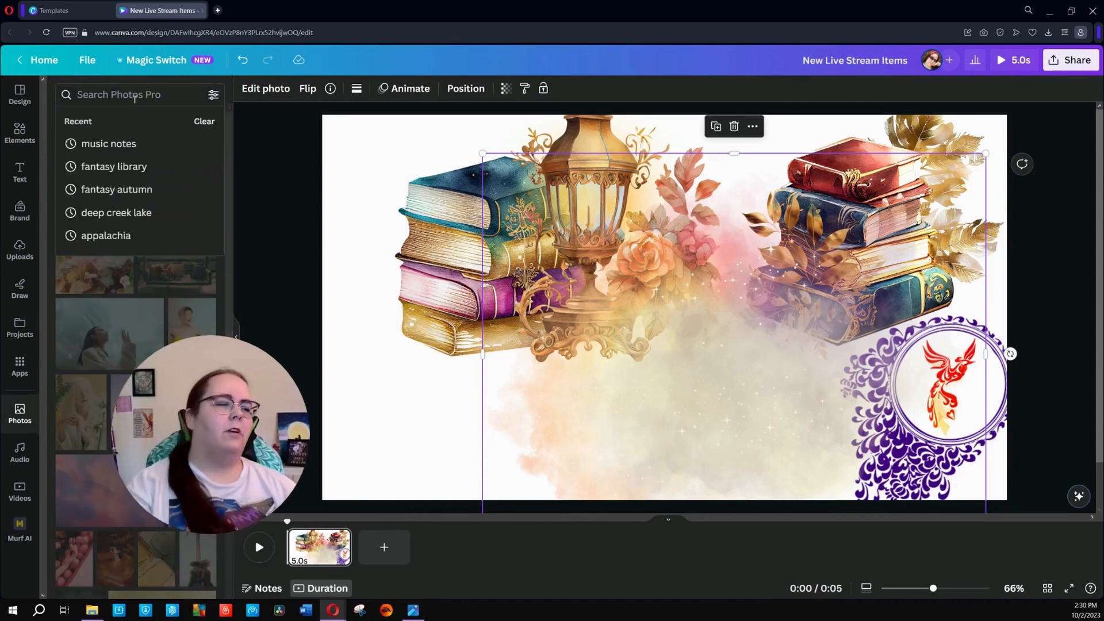
{"action": "type", "text": "fal"}
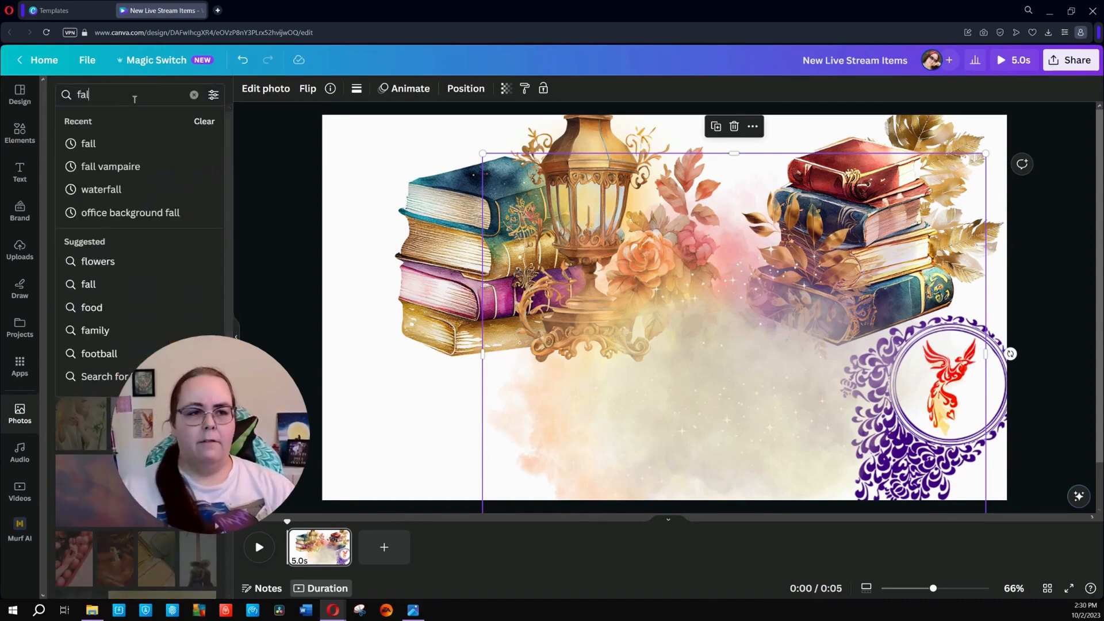
{"action": "type", "text": "l fairy"}
{"action": "key", "text": "Return"}
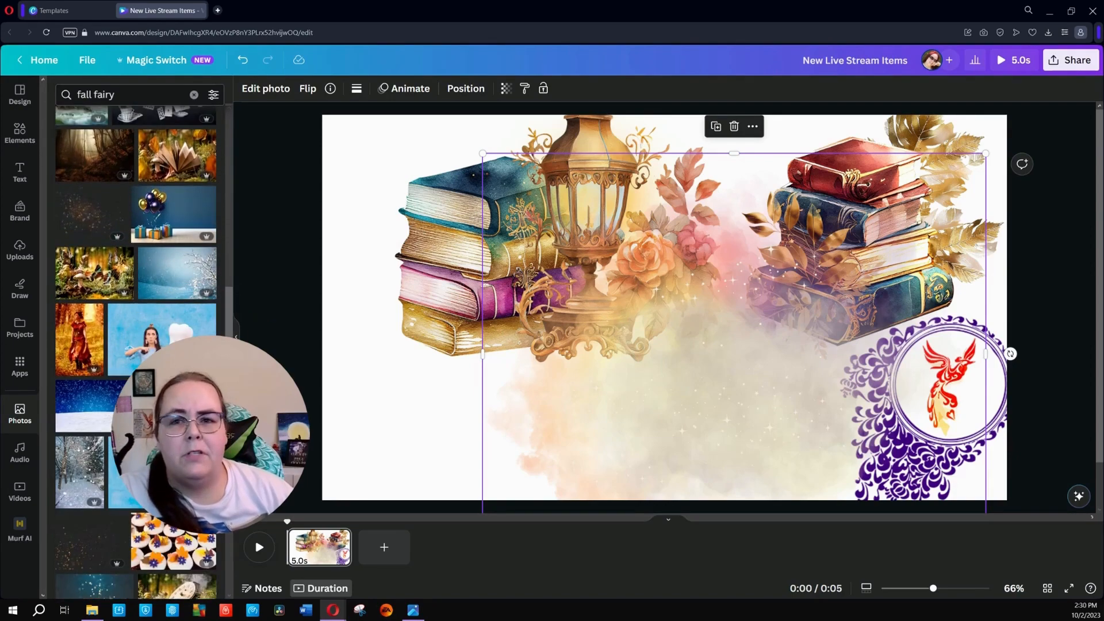
Look through the fall fairy photos and add the grey wood photo with pumpkins and string lights to the page
{"action": "scroll", "coordinate": [136, 345], "scroll_direction": "down", "scroll_amount": 5}
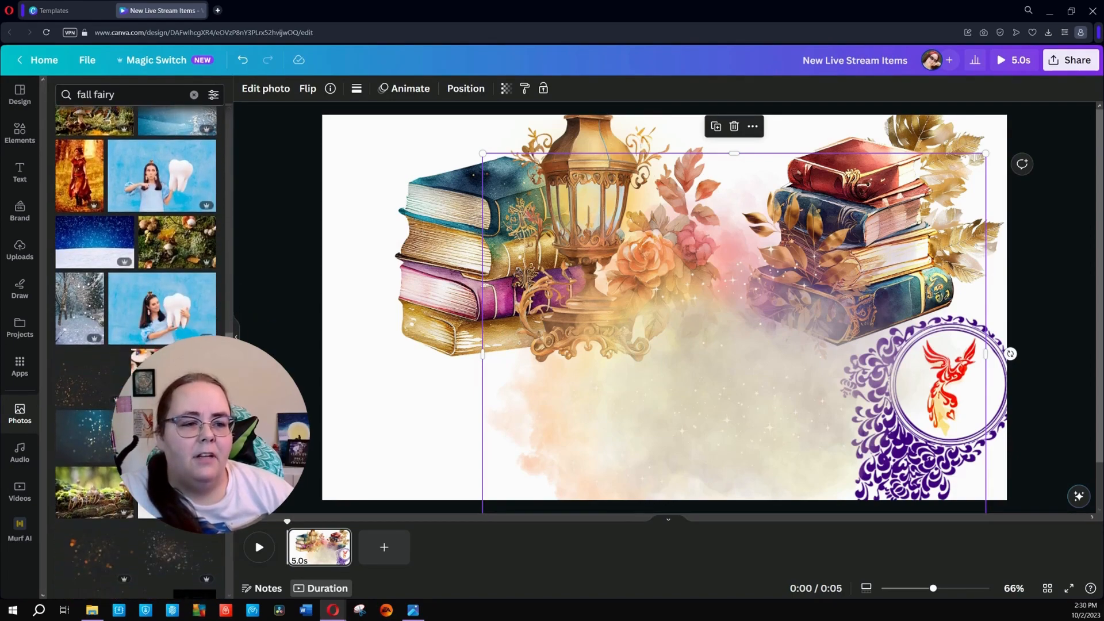
{"action": "scroll", "coordinate": [136, 230], "scroll_direction": "down", "scroll_amount": 4}
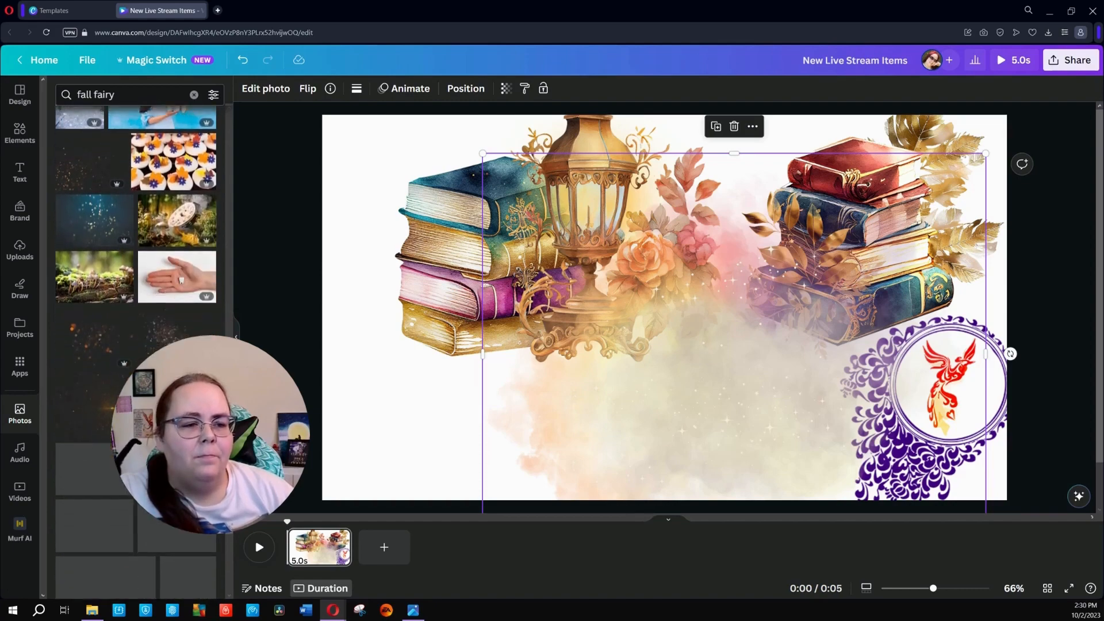
{"action": "scroll", "coordinate": [136, 345], "scroll_direction": "down", "scroll_amount": 5}
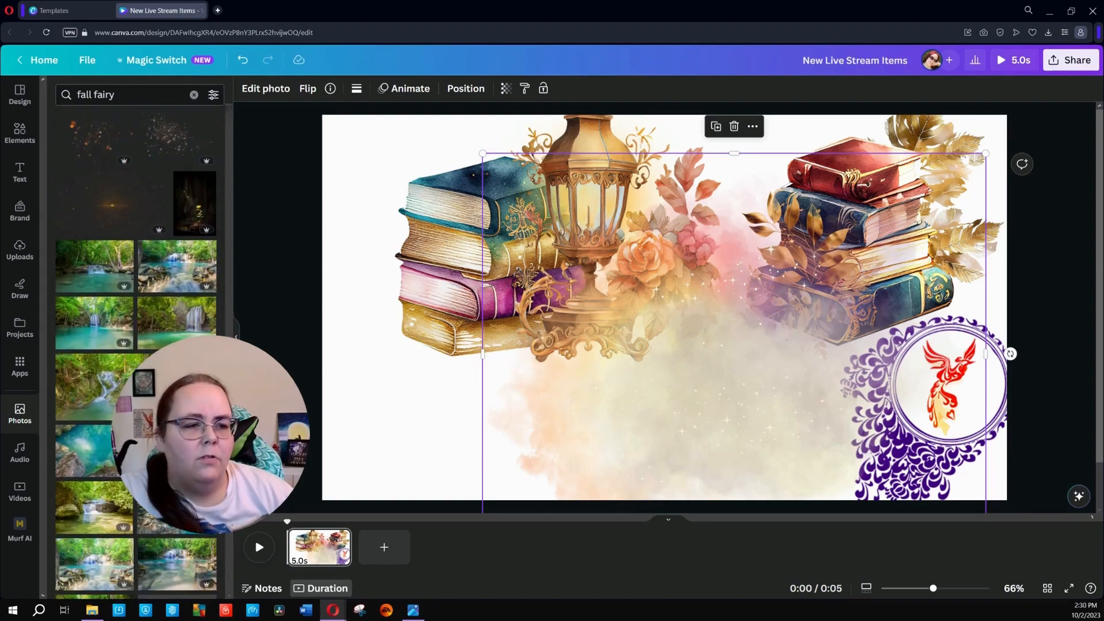
{"action": "scroll", "coordinate": [136, 271], "scroll_direction": "down", "scroll_amount": 3}
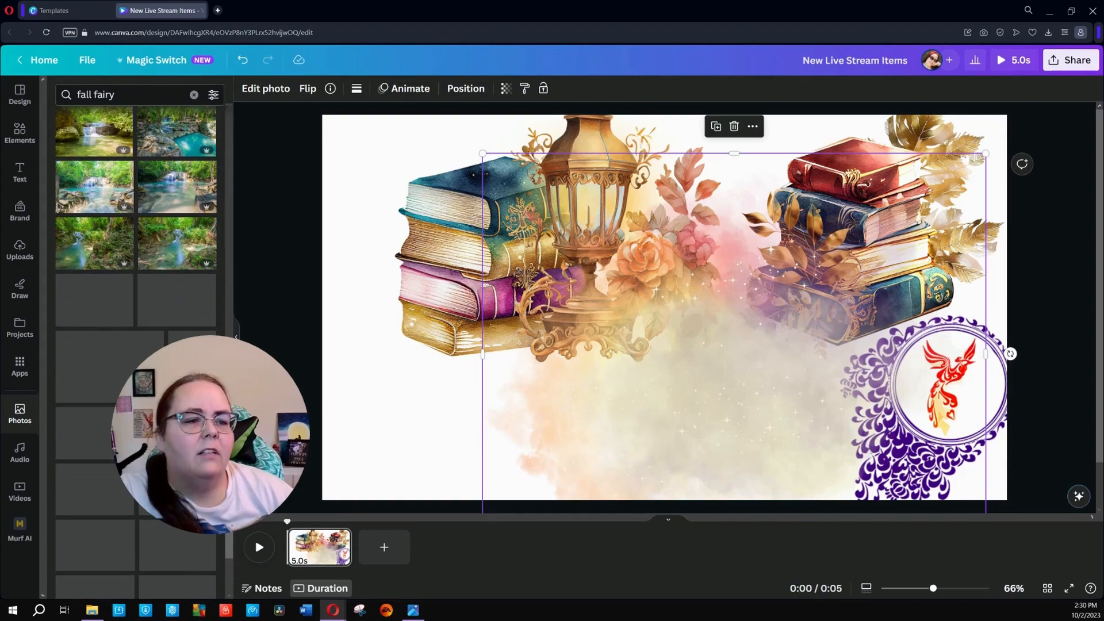
{"action": "scroll", "coordinate": [136, 345], "scroll_direction": "down", "scroll_amount": 5}
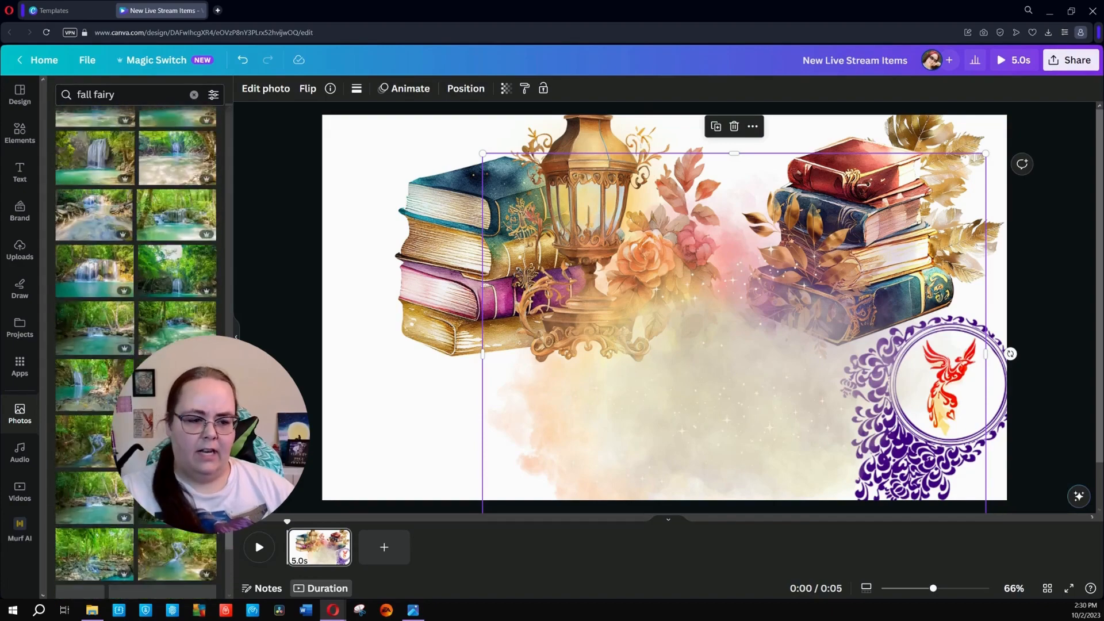
{"action": "scroll", "coordinate": [136, 345], "scroll_direction": "down", "scroll_amount": 5}
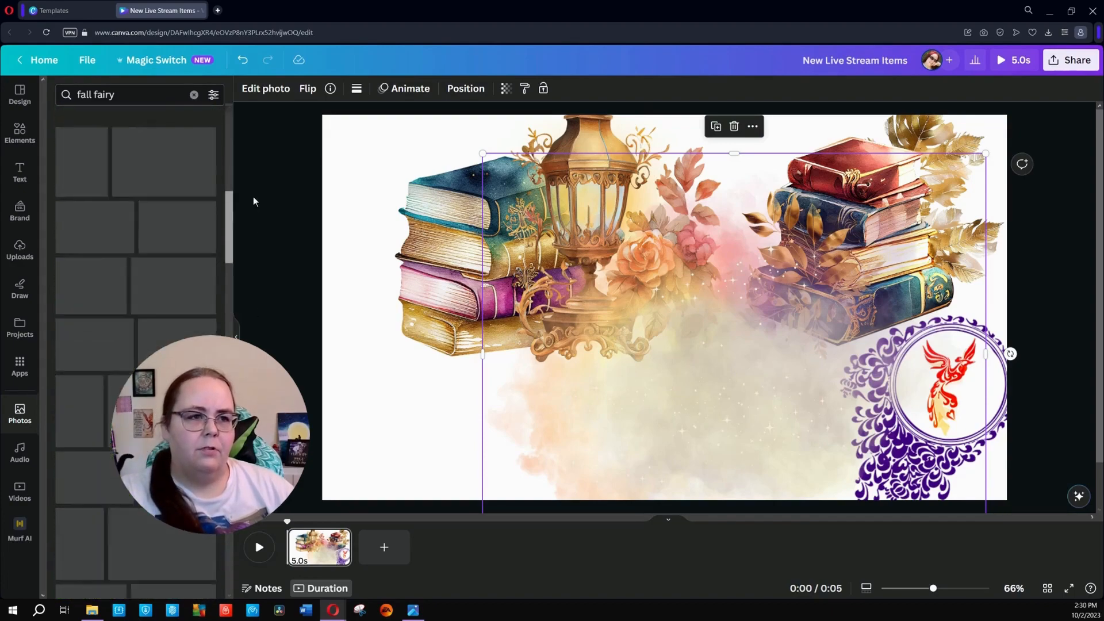
{"action": "left_click_drag", "start_coordinate": [253, 201], "coordinate": [248, 115]}
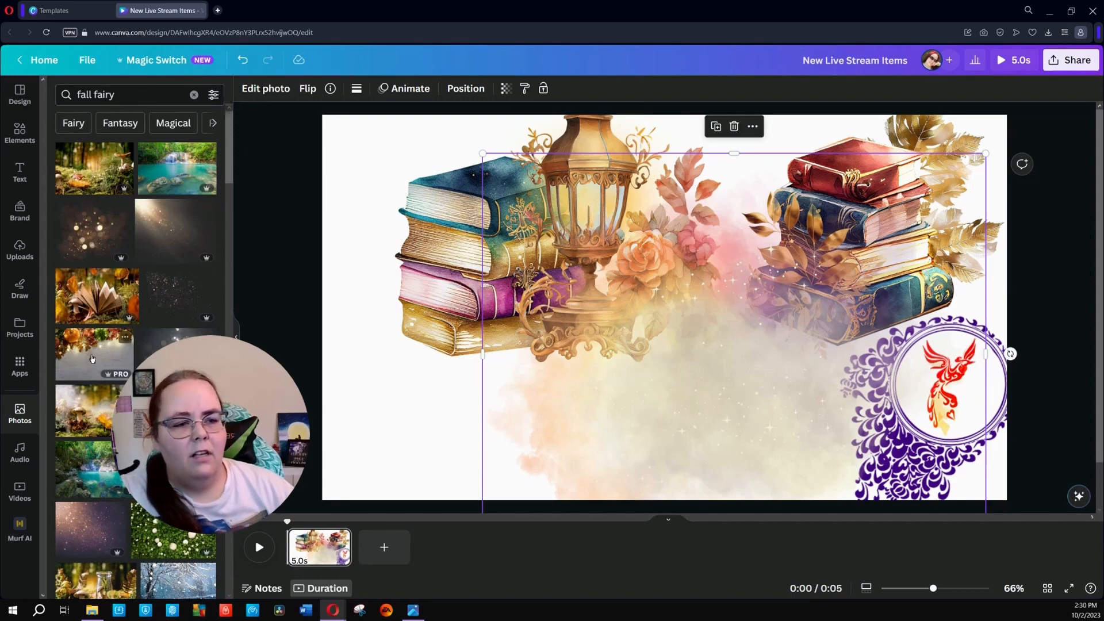
{"action": "left_click", "coordinate": [92, 359]}
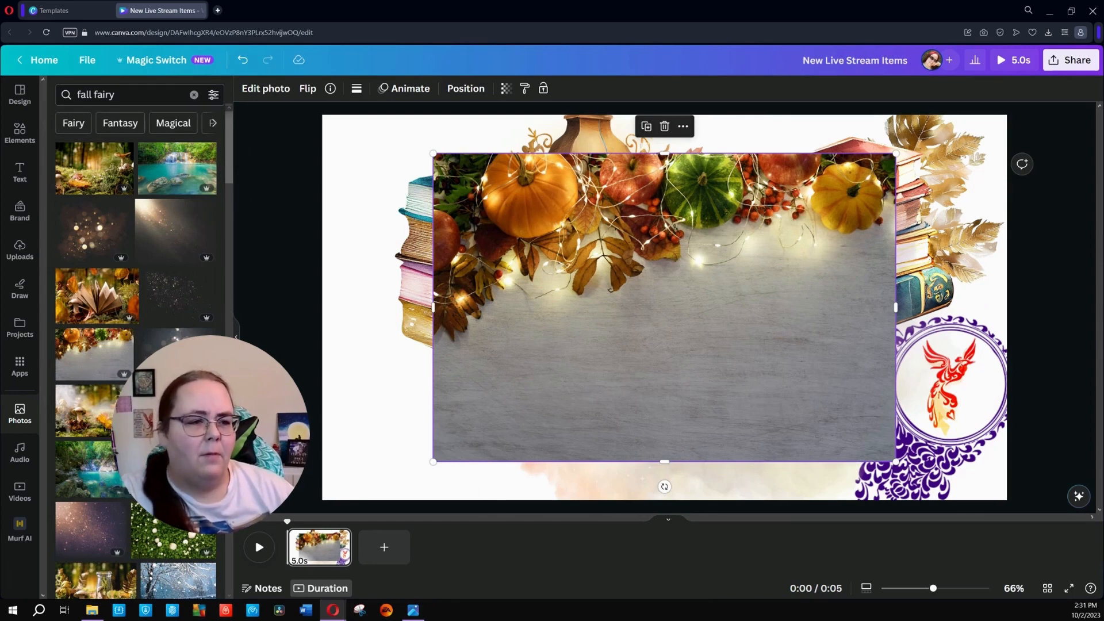
Search the photo library for "fairy", add the pink and purple feather image, and place it over the page's lower right
{"action": "left_click", "coordinate": [91, 95]}
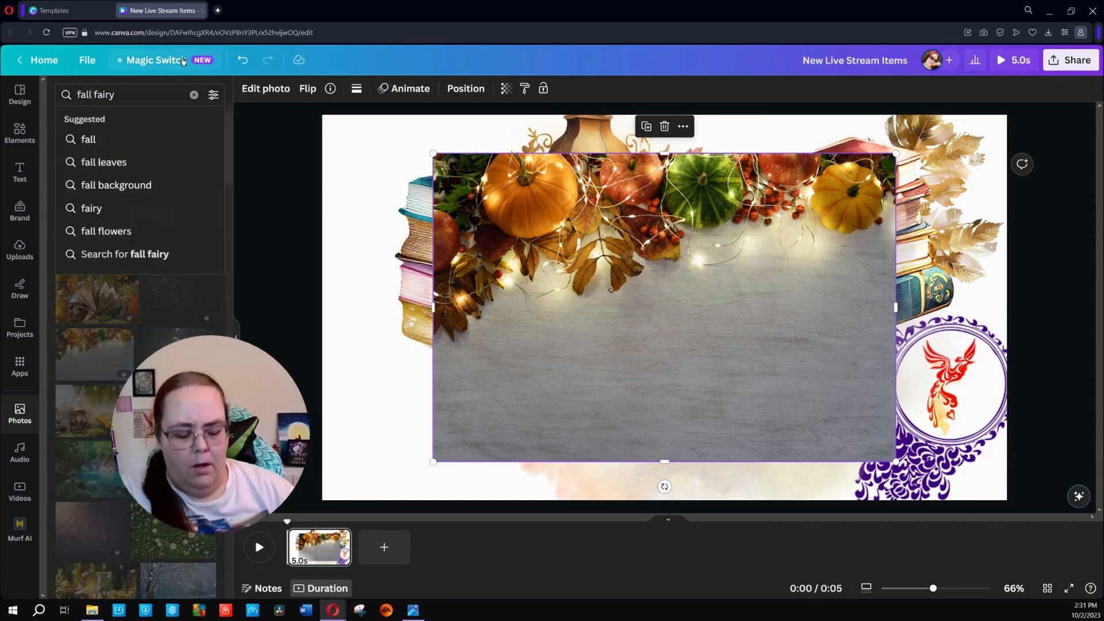
{"action": "key", "text": "BackSpace"}
{"action": "key", "text": "BackSpace"}
{"action": "key", "text": "BackSpace"}
{"action": "key", "text": "BackSpace"}
{"action": "key", "text": "BackSpace"}
{"action": "key", "text": "Return"}
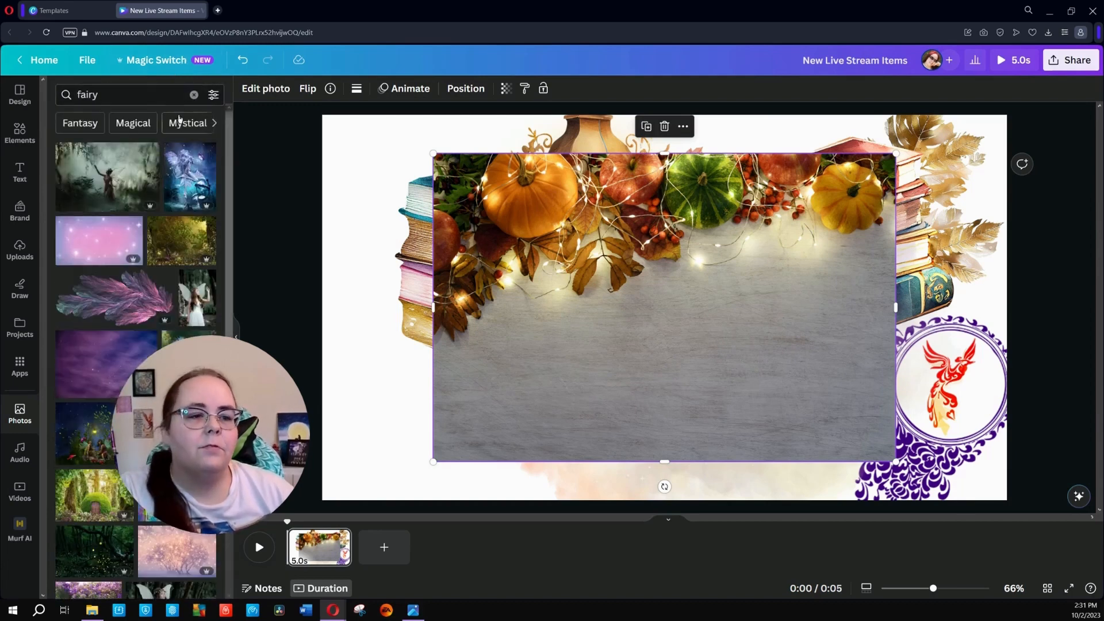
{"action": "left_click", "coordinate": [114, 298]}
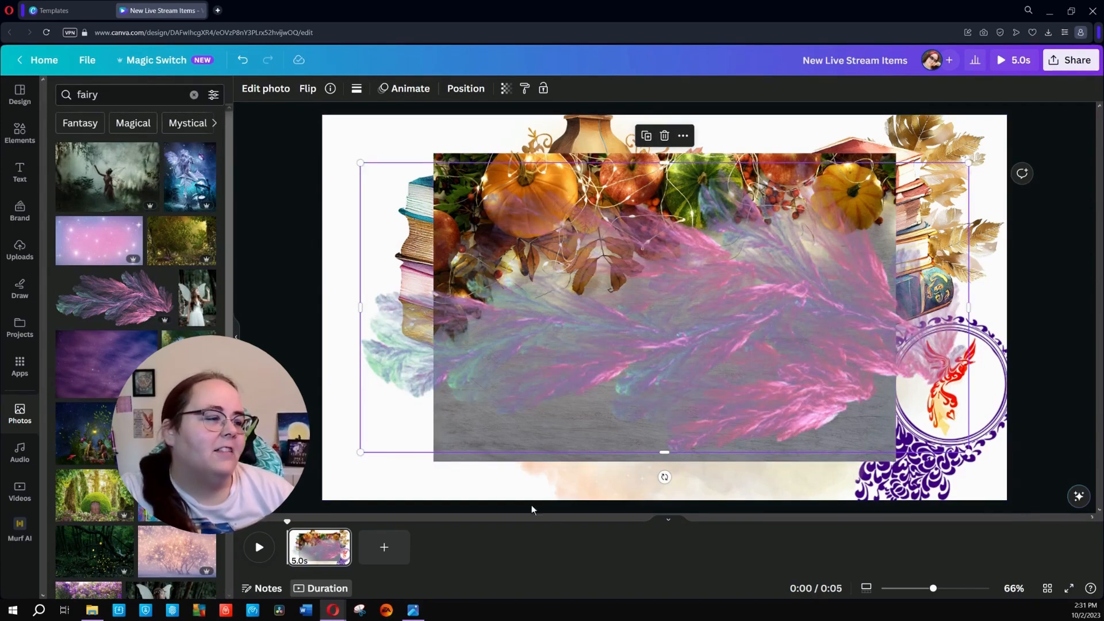
{"action": "left_click_drag", "start_coordinate": [799, 384], "coordinate": [910, 515]}
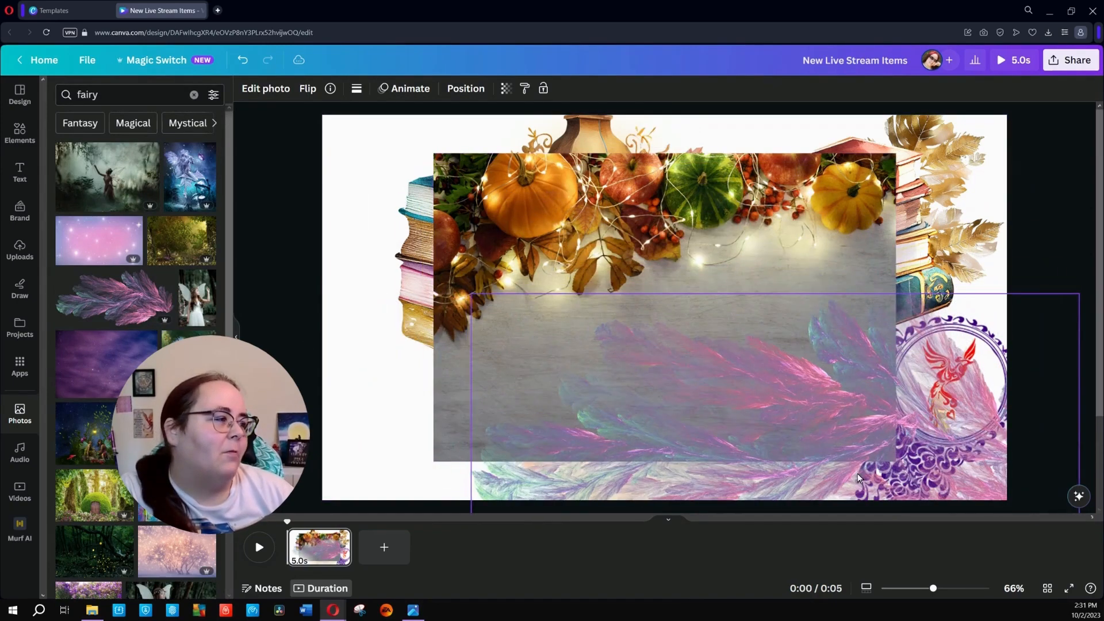
Set the pumpkin photo as the page background and move the feather image up over the middle of the page
{"action": "left_click", "coordinate": [853, 269]}
{"action": "right_click", "coordinate": [853, 268]}
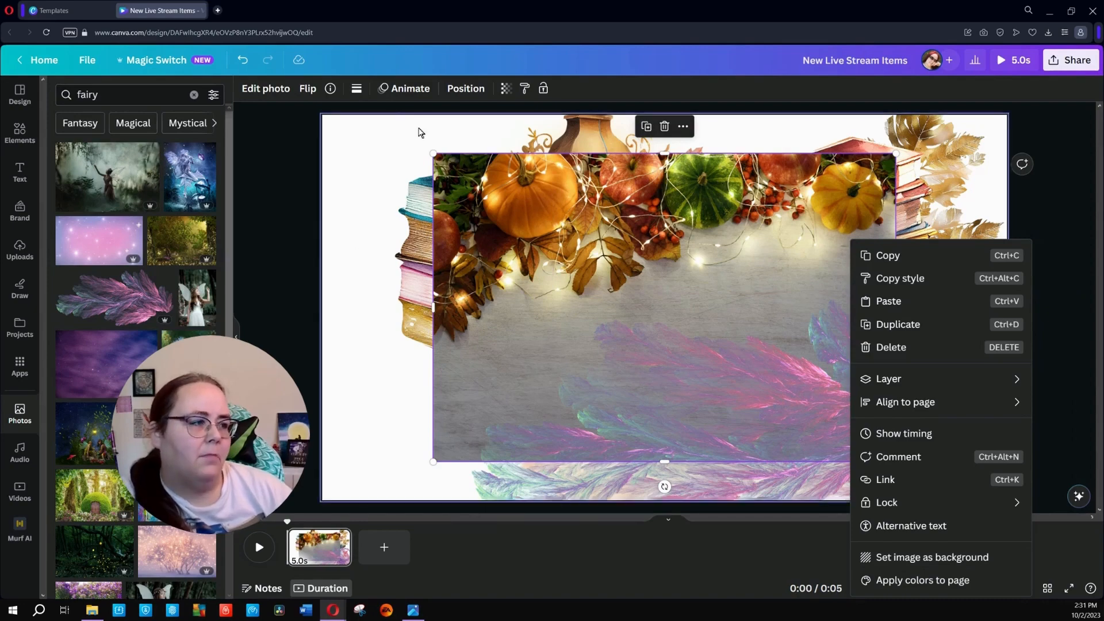
{"action": "left_click", "coordinate": [973, 558]}
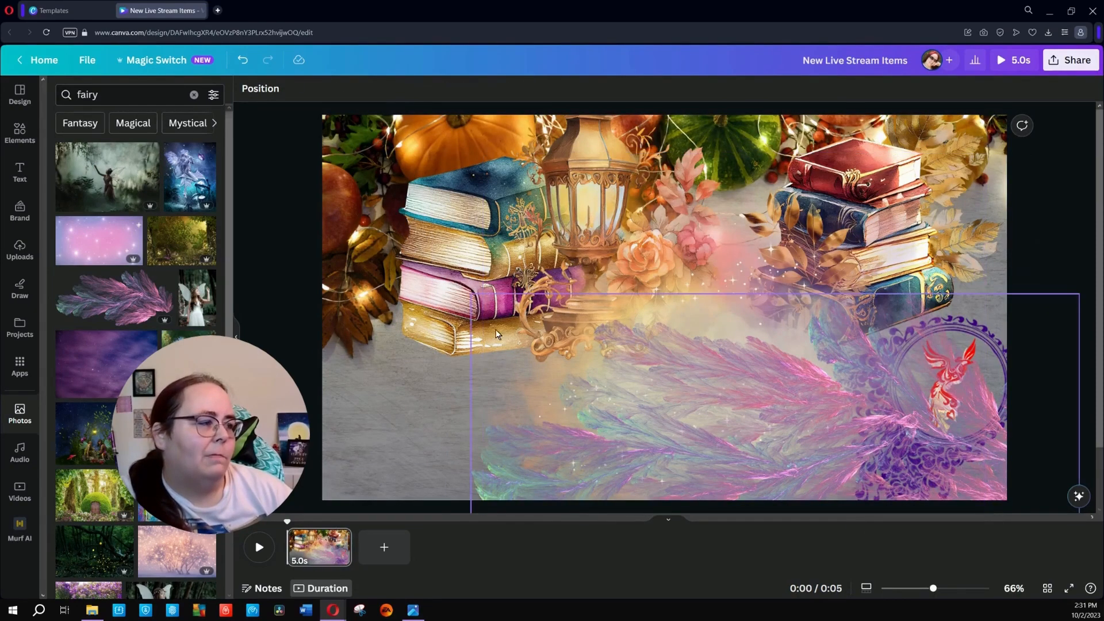
{"action": "left_click_drag", "start_coordinate": [839, 451], "coordinate": [569, 307]}
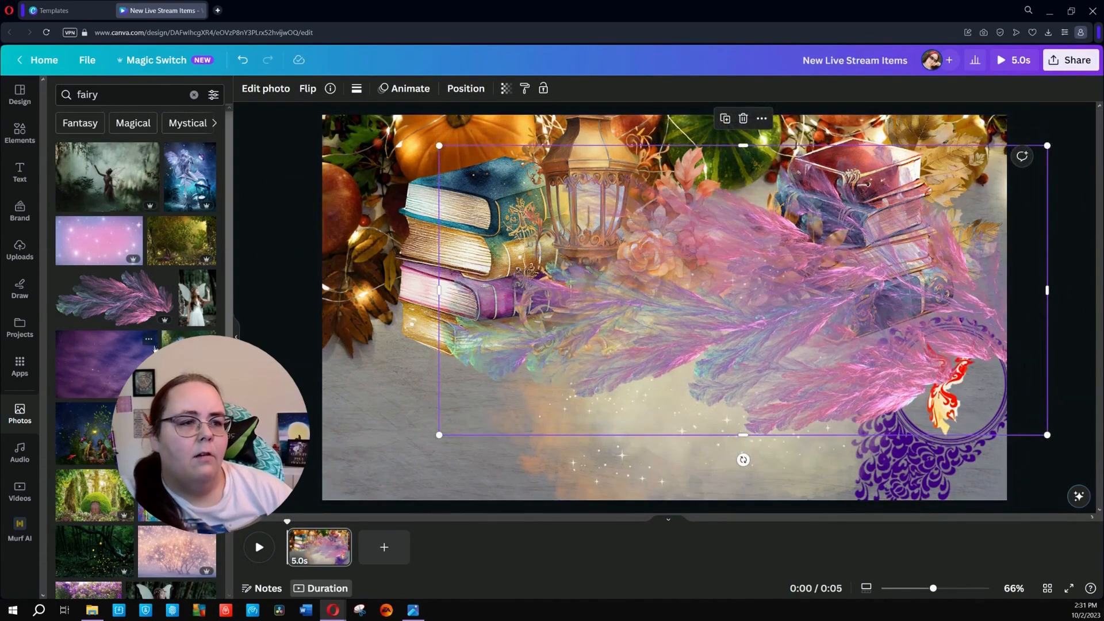
Try the golden cave photo from the fairy results on the page, delete it, and look through more fairy photos
{"action": "scroll", "coordinate": [144, 342], "scroll_direction": "down", "scroll_amount": 4}
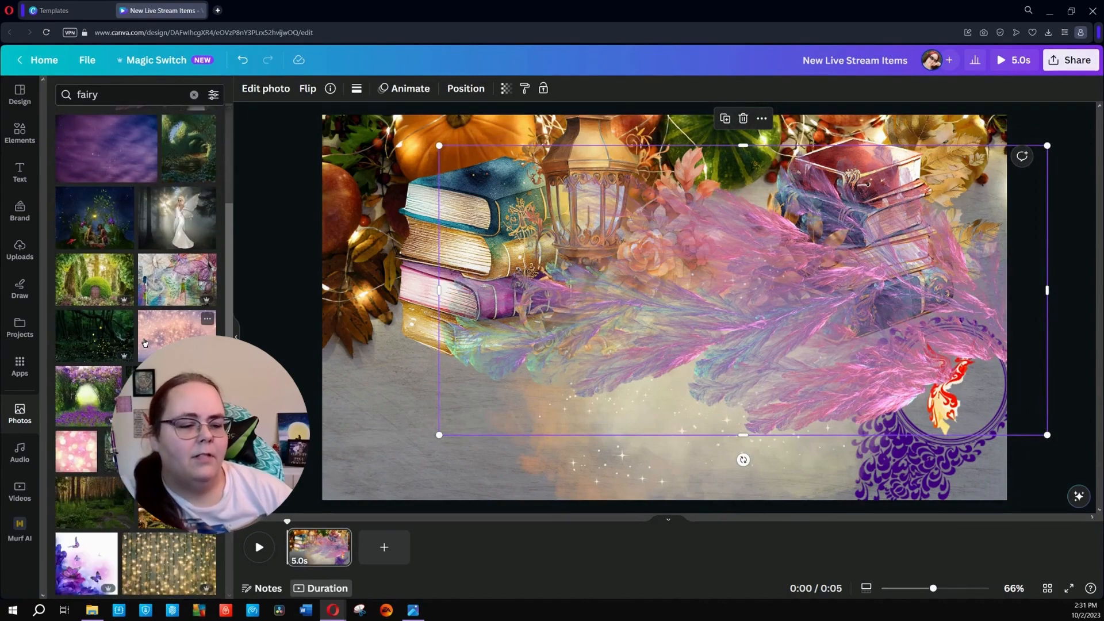
{"action": "scroll", "coordinate": [145, 343], "scroll_direction": "down", "scroll_amount": 6}
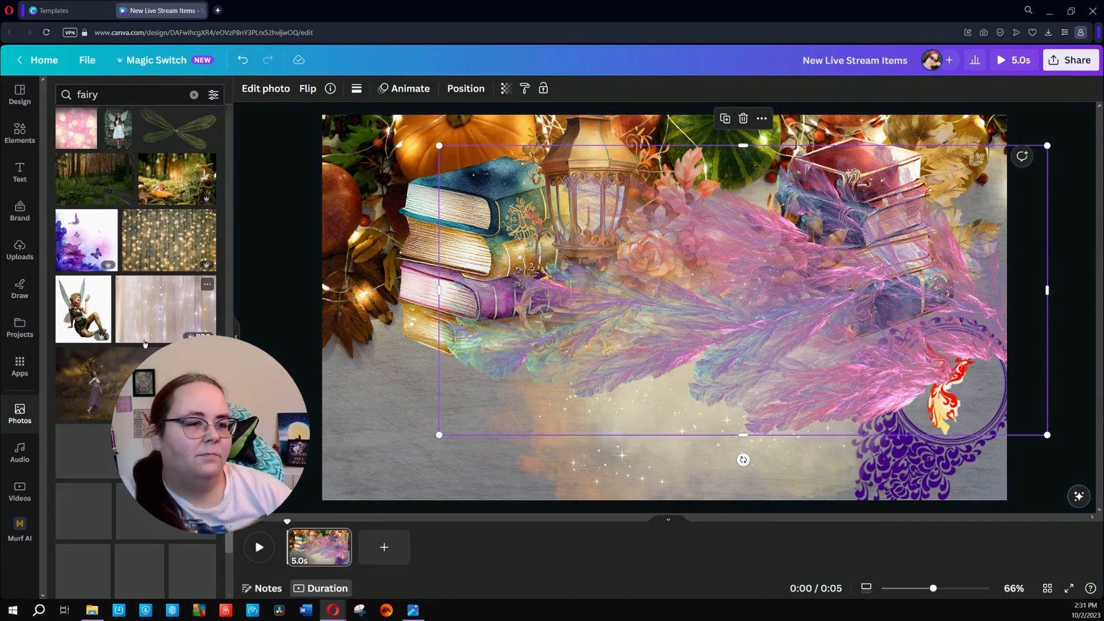
{"action": "scroll", "coordinate": [145, 343], "scroll_direction": "down", "scroll_amount": 7}
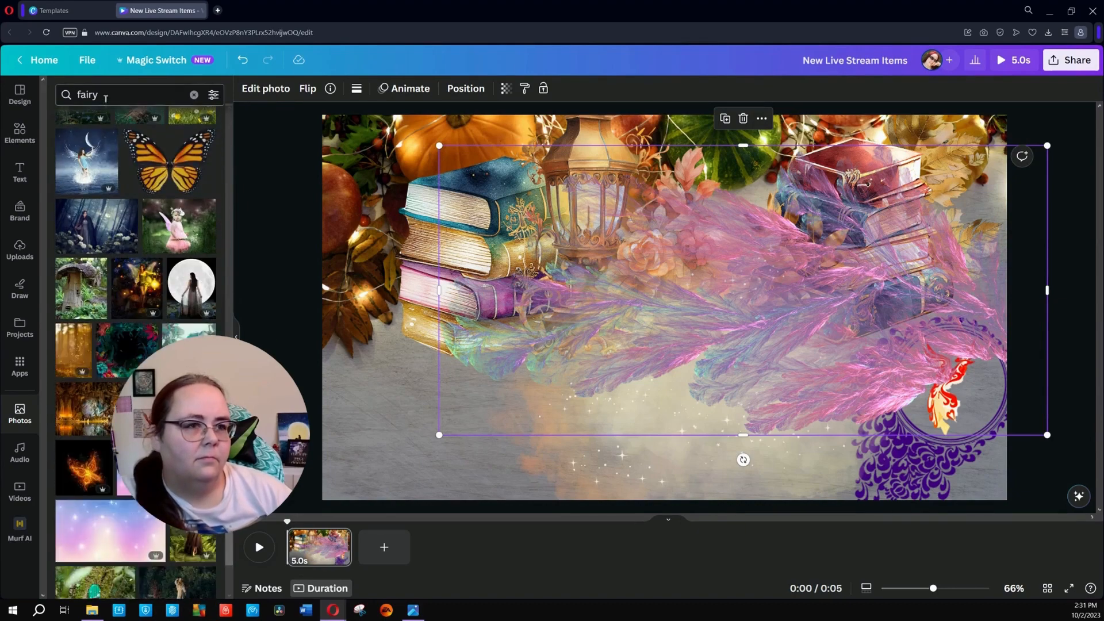
{"action": "left_click", "coordinate": [110, 407]}
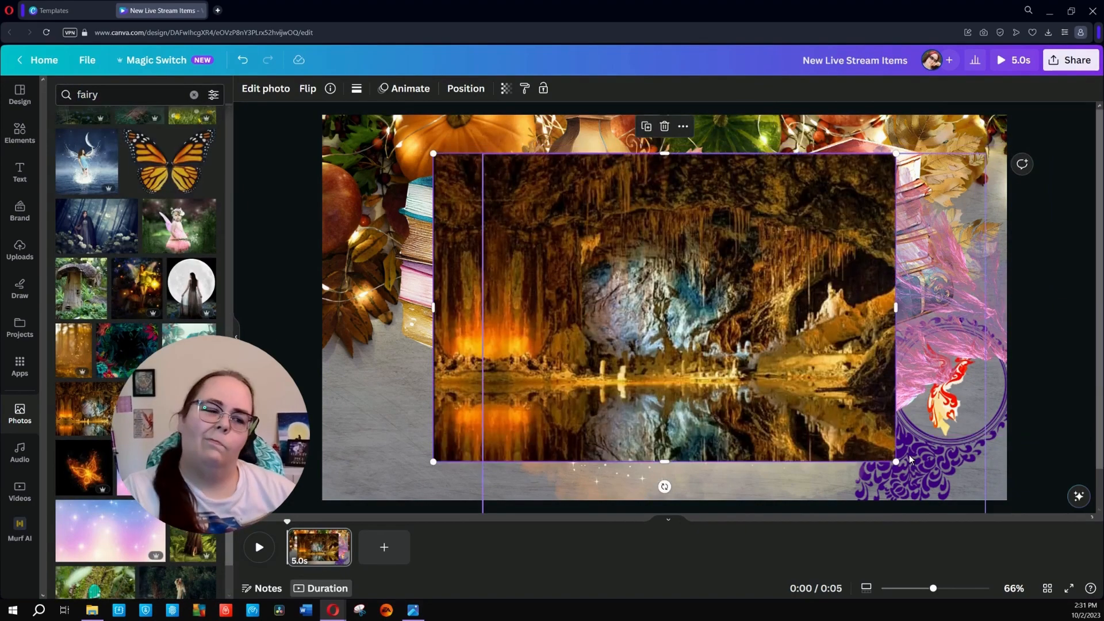
{"action": "key", "text": "Delete"}
{"action": "scroll", "coordinate": [109, 407], "scroll_direction": "down", "scroll_amount": 5}
{"action": "scroll", "coordinate": [136, 345], "scroll_direction": "down", "scroll_amount": 3}
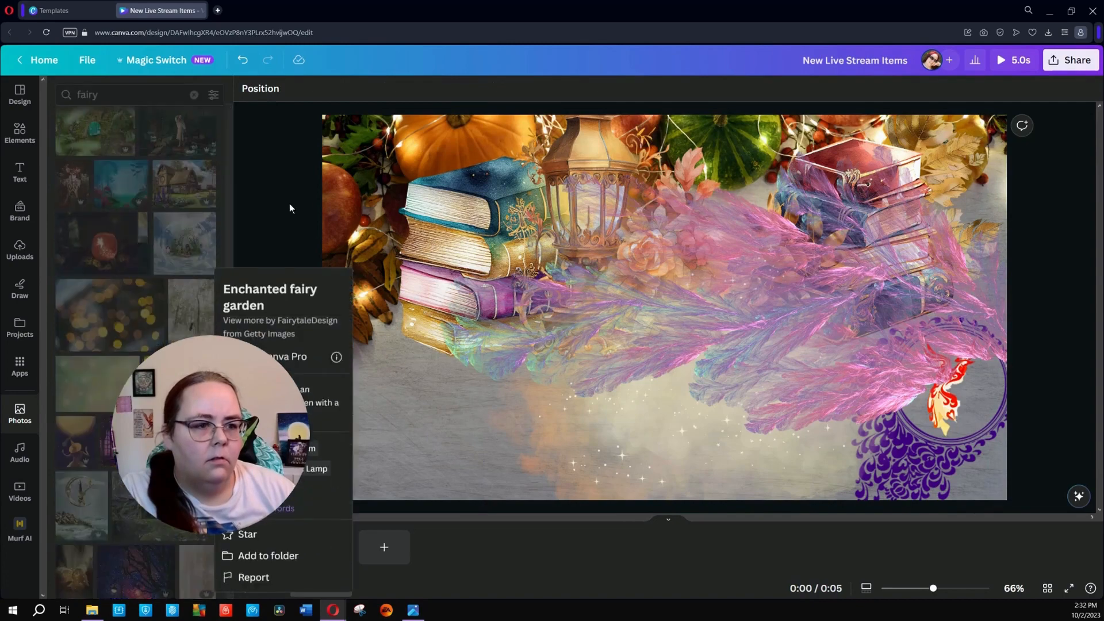
{"action": "scroll", "coordinate": [180, 308], "scroll_direction": "down", "scroll_amount": 3}
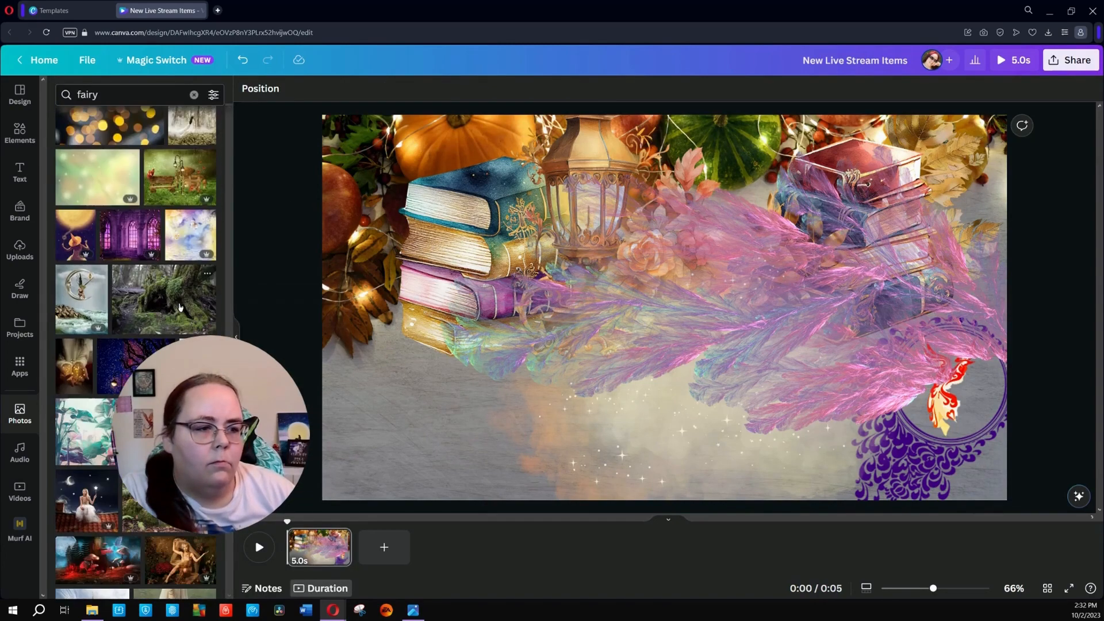
{"action": "scroll", "coordinate": [180, 306], "scroll_direction": "down", "scroll_amount": 9}
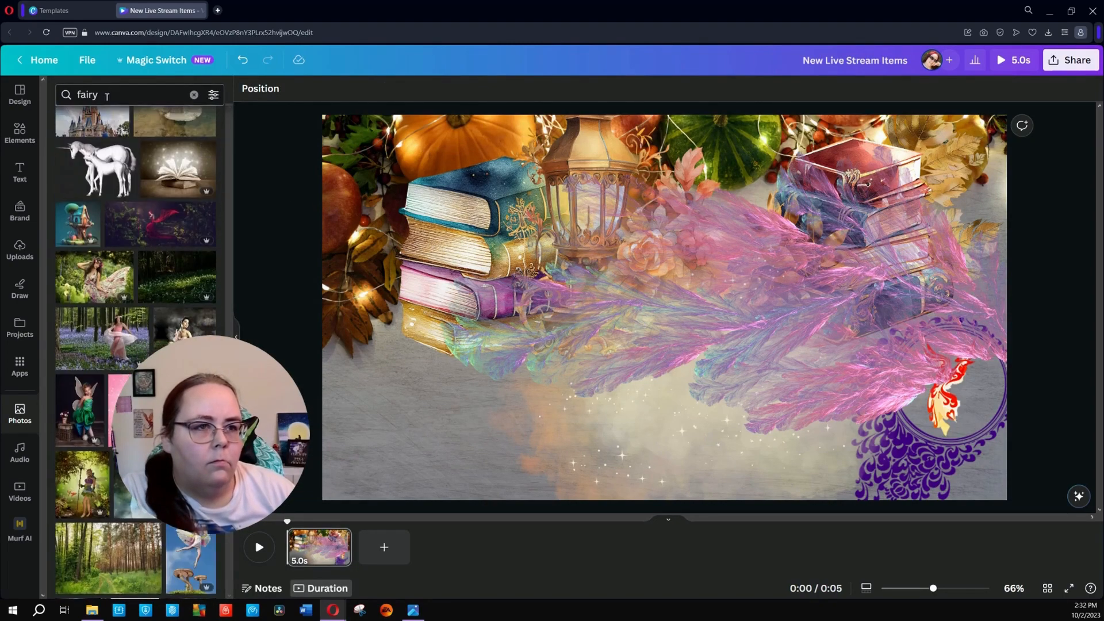
Search the photo library for "autumn", trying the teal photo with red leaves and deleting it
{"action": "left_click_drag", "start_coordinate": [106, 96], "coordinate": [13, 92]}
{"action": "type", "text": "autumn"}
{"action": "key", "text": "Return"}
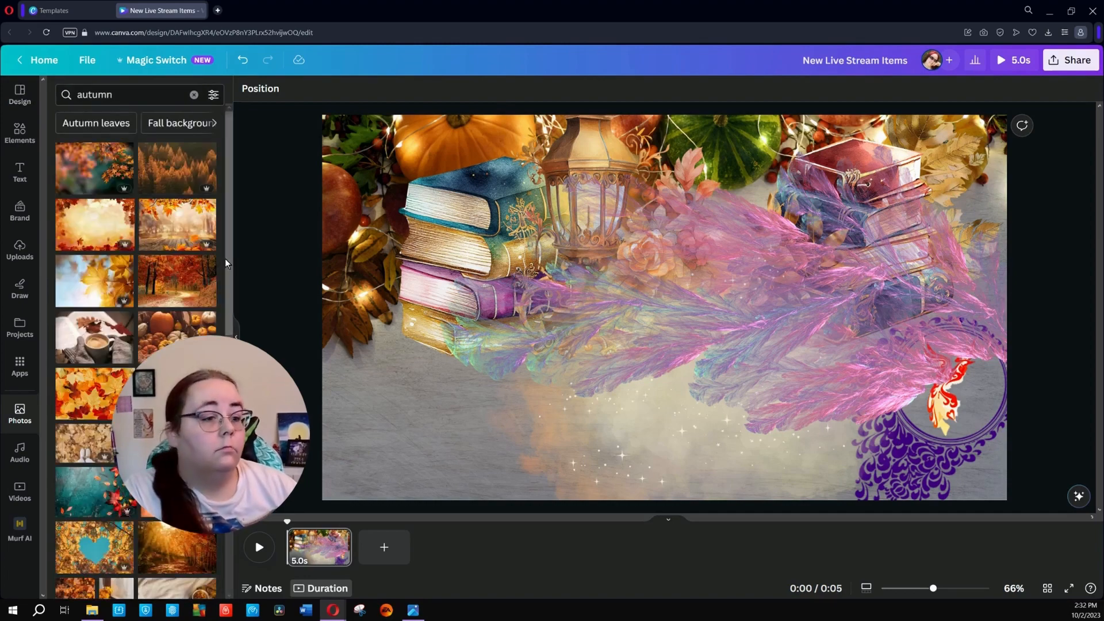
{"action": "left_click", "coordinate": [110, 492]}
{"action": "key", "text": "Delete"}
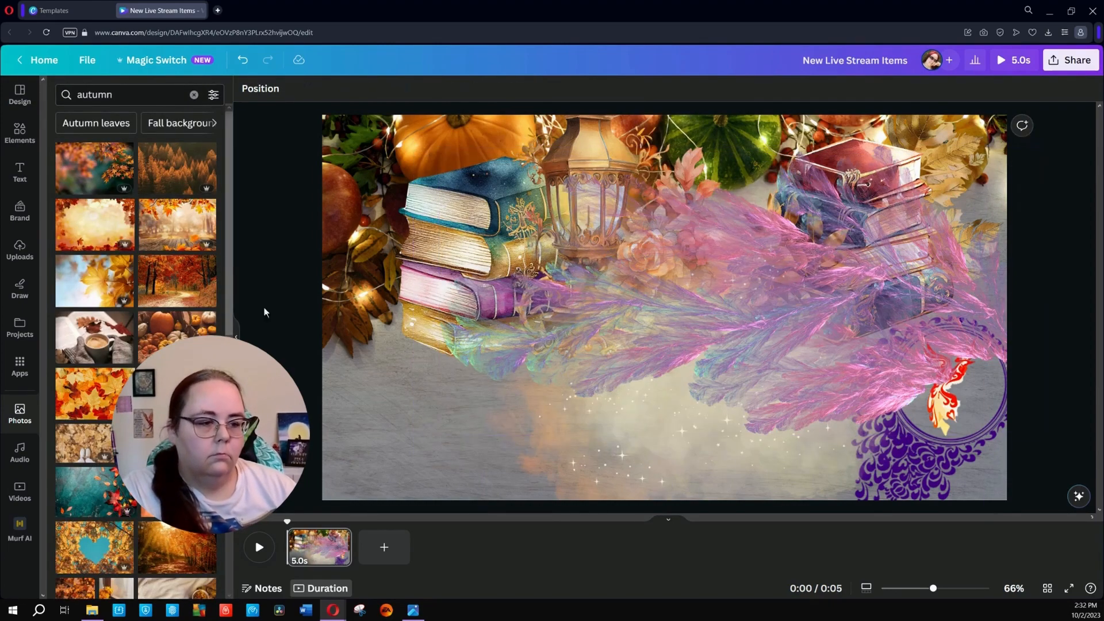
Add the orange bokeh photo with maple leaves along its bottom edge, and move it slightly up on the page
{"action": "scroll", "coordinate": [176, 391], "scroll_direction": "down", "scroll_amount": 1}
{"action": "scroll", "coordinate": [176, 379], "scroll_direction": "down", "scroll_amount": 5}
{"action": "left_click", "coordinate": [176, 348]}
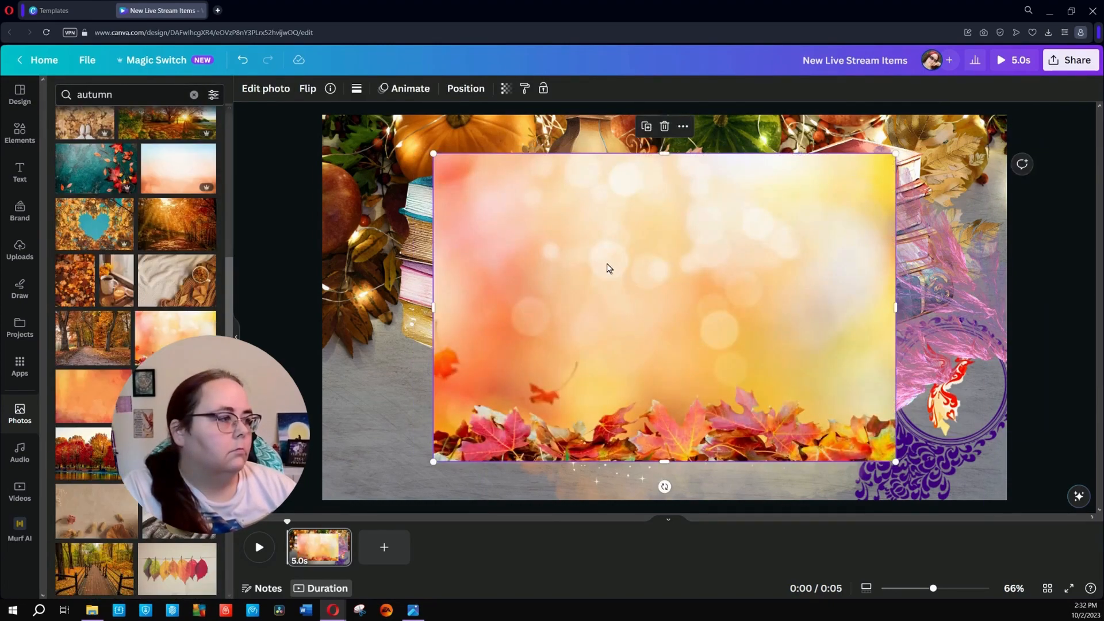
{"action": "left_click_drag", "start_coordinate": [92, 396], "coordinate": [497, 474]}
{"action": "key", "text": "Delete"}
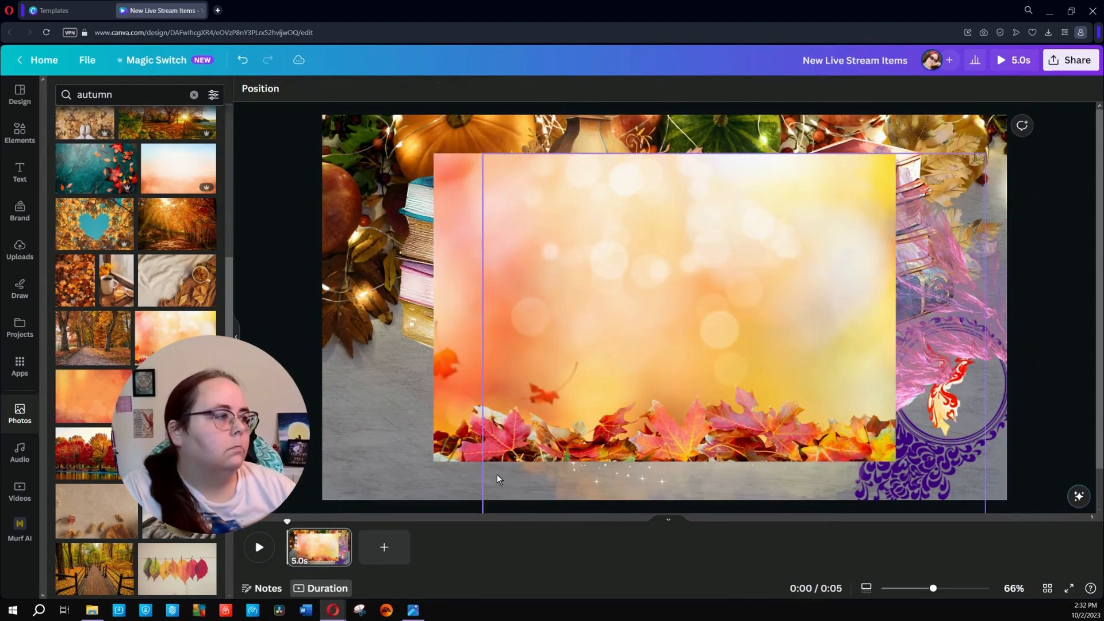
{"action": "mouse_move", "coordinate": [725, 347]}
{"action": "left_mouse_down"}
{"action": "mouse_move", "coordinate": [499, 520]}
{"action": "mouse_move", "coordinate": [725, 330]}
{"action": "left_mouse_up"}
Add the wide photo of maple branches against a glowing sky from the autumn results and move it to the lower part of the page
{"action": "scroll", "coordinate": [136, 351], "scroll_direction": "down", "scroll_amount": 15}
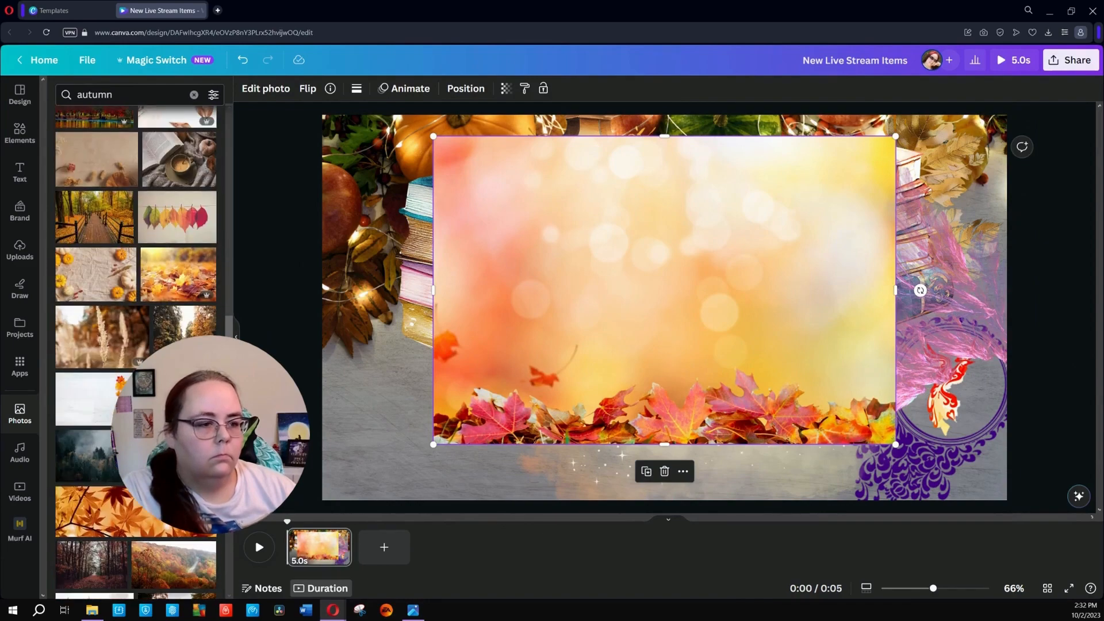
{"action": "scroll", "coordinate": [136, 351], "scroll_direction": "down", "scroll_amount": 15}
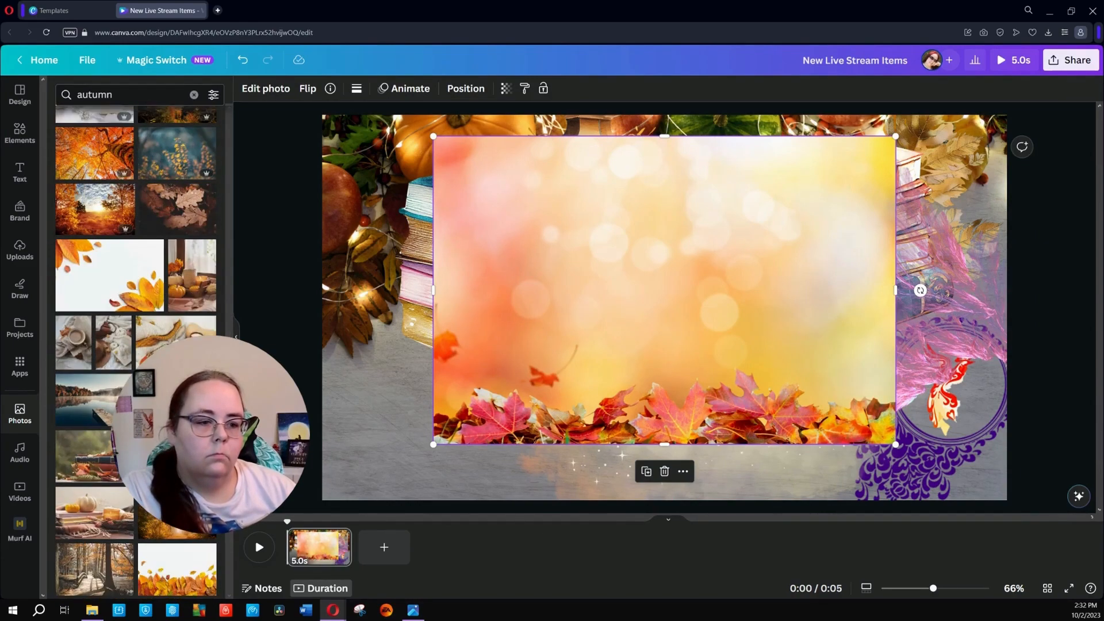
{"action": "scroll", "coordinate": [136, 351], "scroll_direction": "down", "scroll_amount": 10}
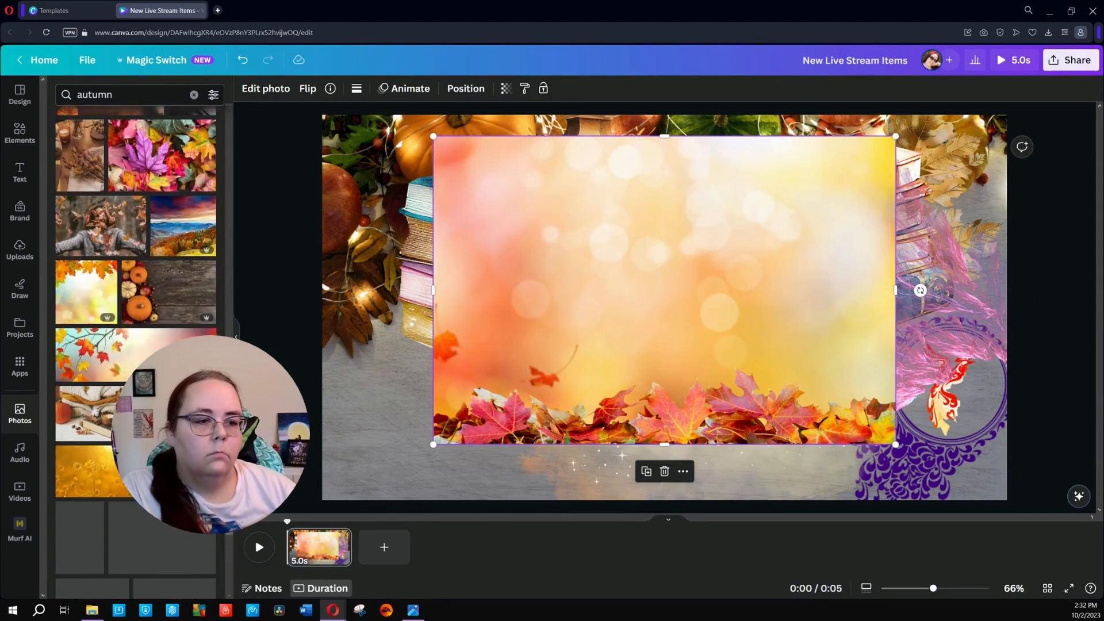
{"action": "left_click", "coordinate": [173, 265]}
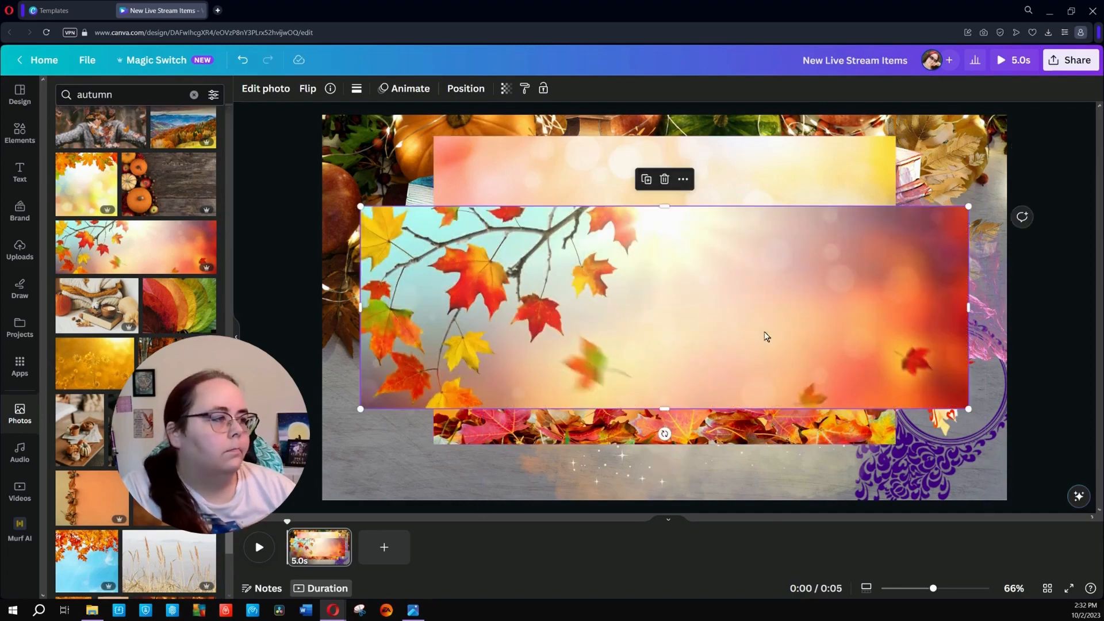
{"action": "left_click_drag", "start_coordinate": [764, 346], "coordinate": [816, 410]}
Add the teal sky photo with wooden planks and the sunlit orange maple leaves photo, placing the leaves photo toward the page's upper right
{"action": "scroll", "coordinate": [135, 350], "scroll_direction": "down", "scroll_amount": 12}
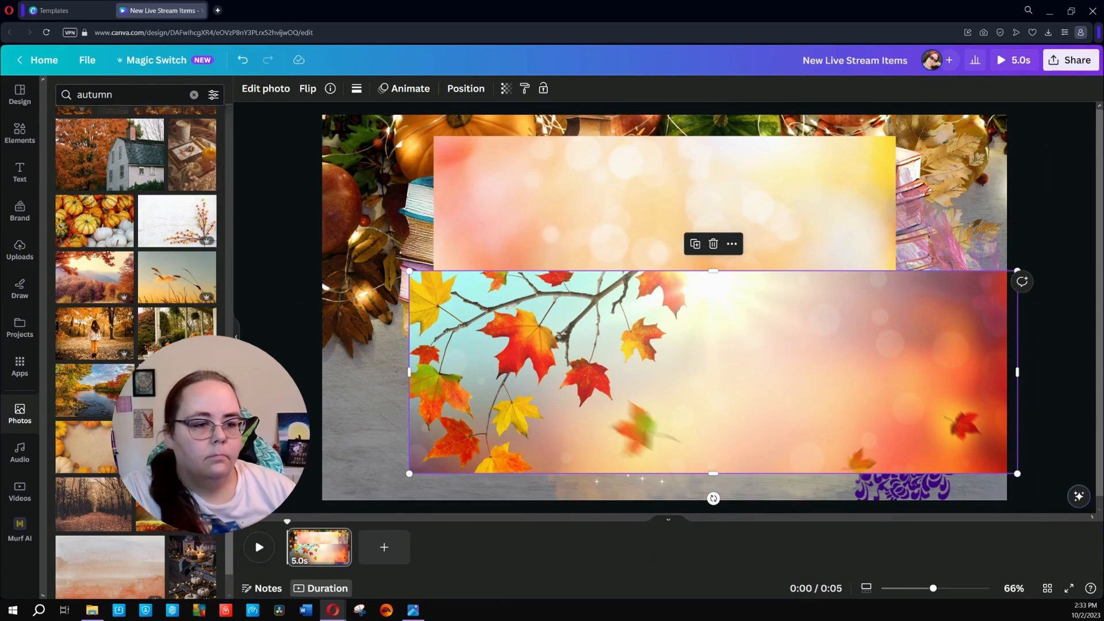
{"action": "scroll", "coordinate": [136, 351], "scroll_direction": "down", "scroll_amount": 5}
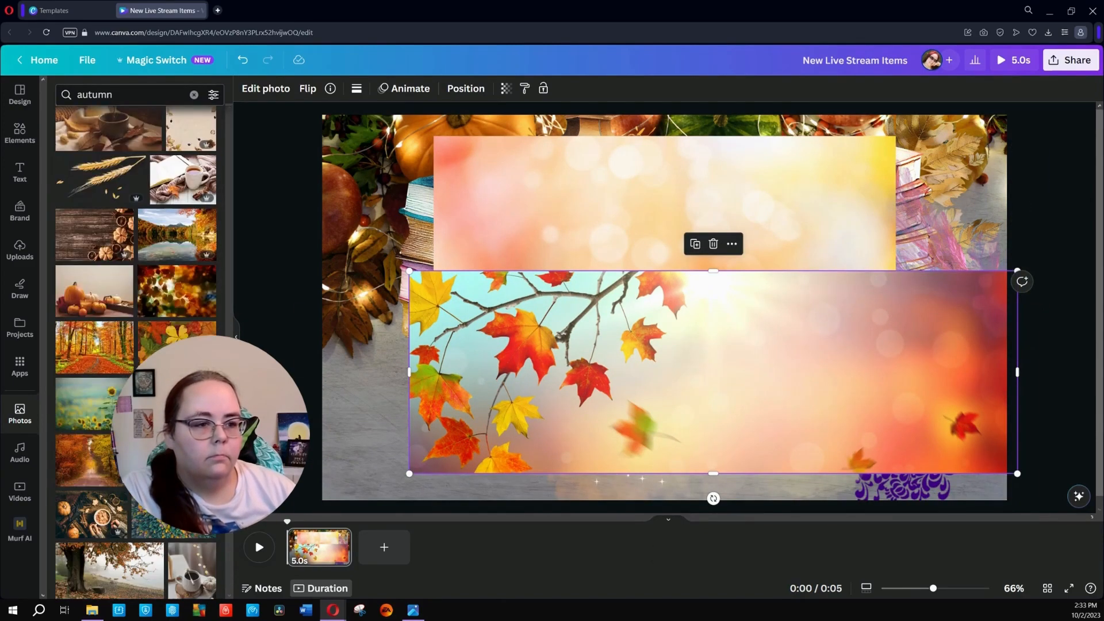
{"action": "scroll", "coordinate": [136, 351], "scroll_direction": "down", "scroll_amount": 10}
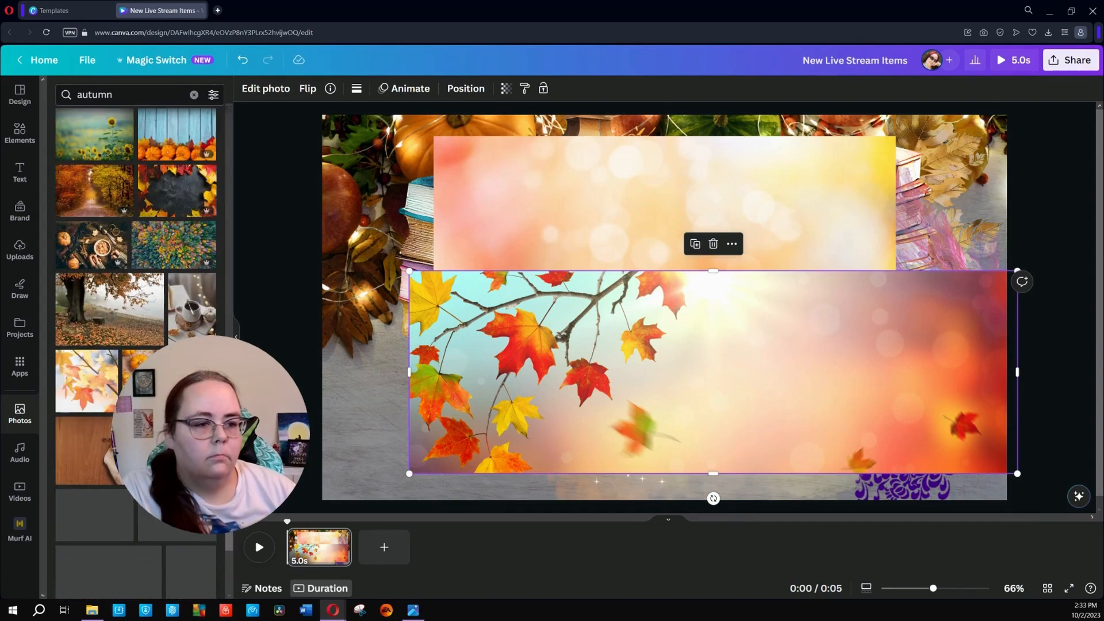
{"action": "scroll", "coordinate": [135, 350], "scroll_direction": "down", "scroll_amount": 2}
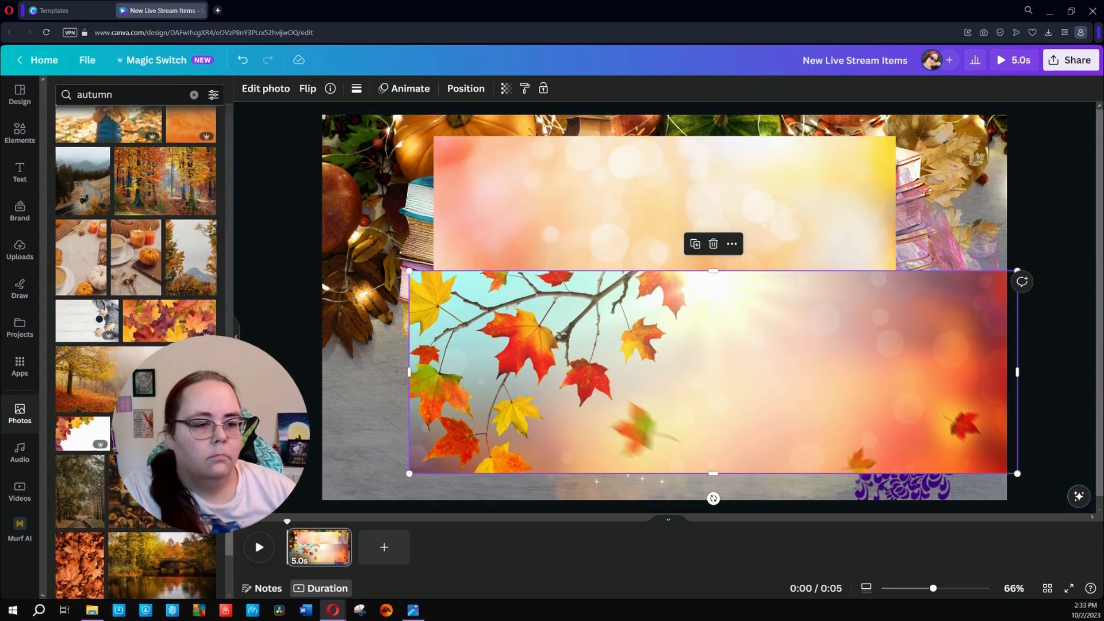
{"action": "scroll", "coordinate": [135, 351], "scroll_direction": "down", "scroll_amount": 6}
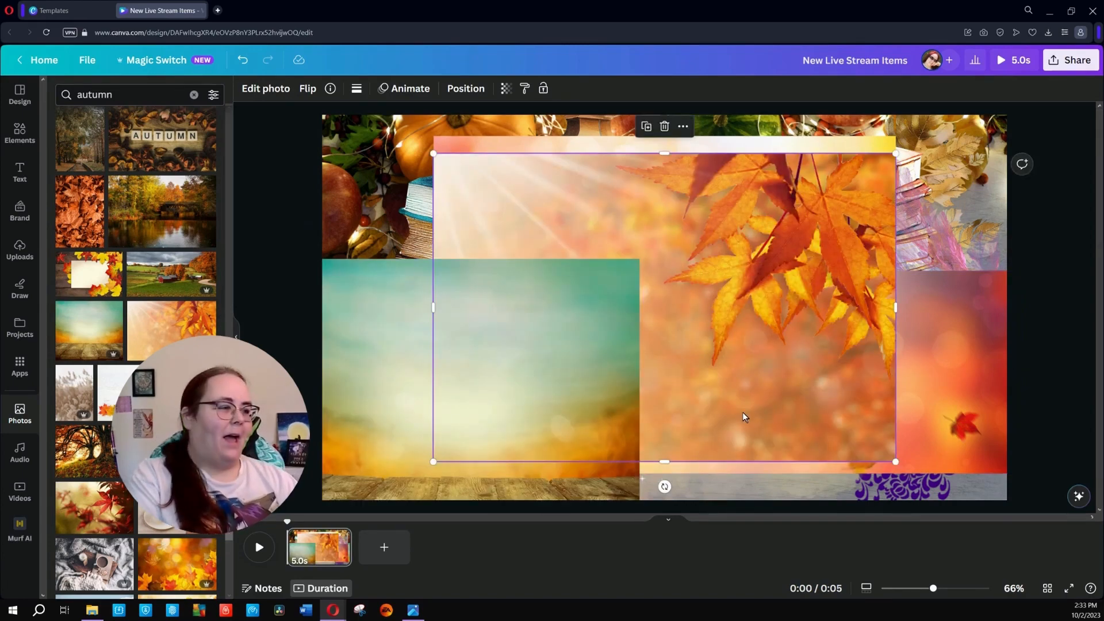
{"action": "left_click_drag", "start_coordinate": [779, 402], "coordinate": [789, 344]}
Add a second page and move the teal sky photo and the sunlit orange maple leaves photo onto it from page 1
{"action": "left_click", "coordinate": [398, 552]}
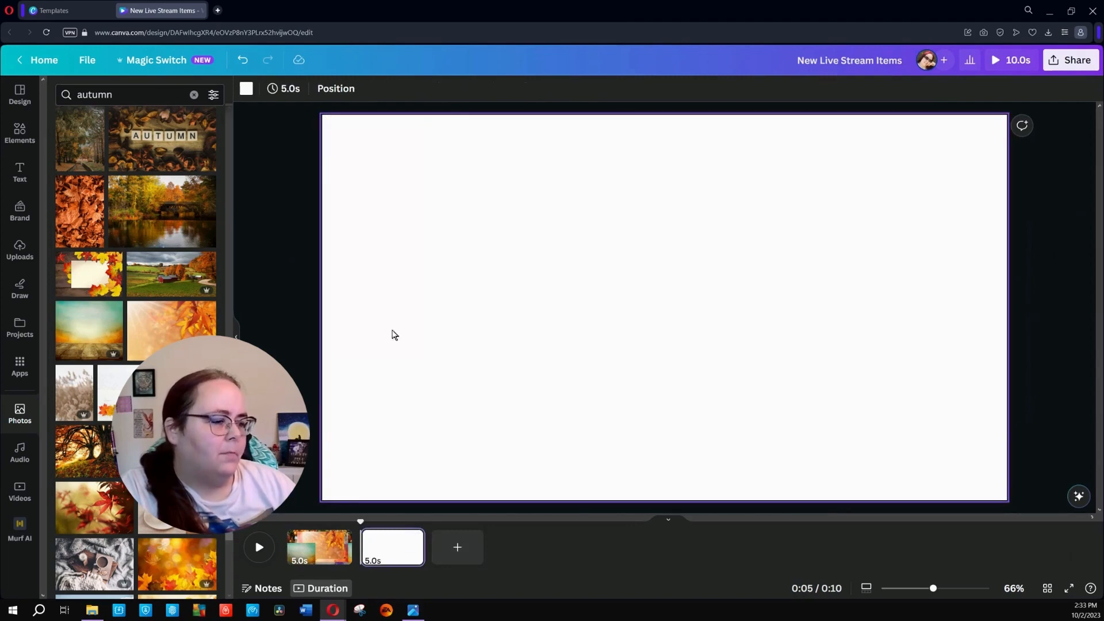
{"action": "left_click", "coordinate": [312, 519]}
{"action": "left_click", "coordinate": [424, 414]}
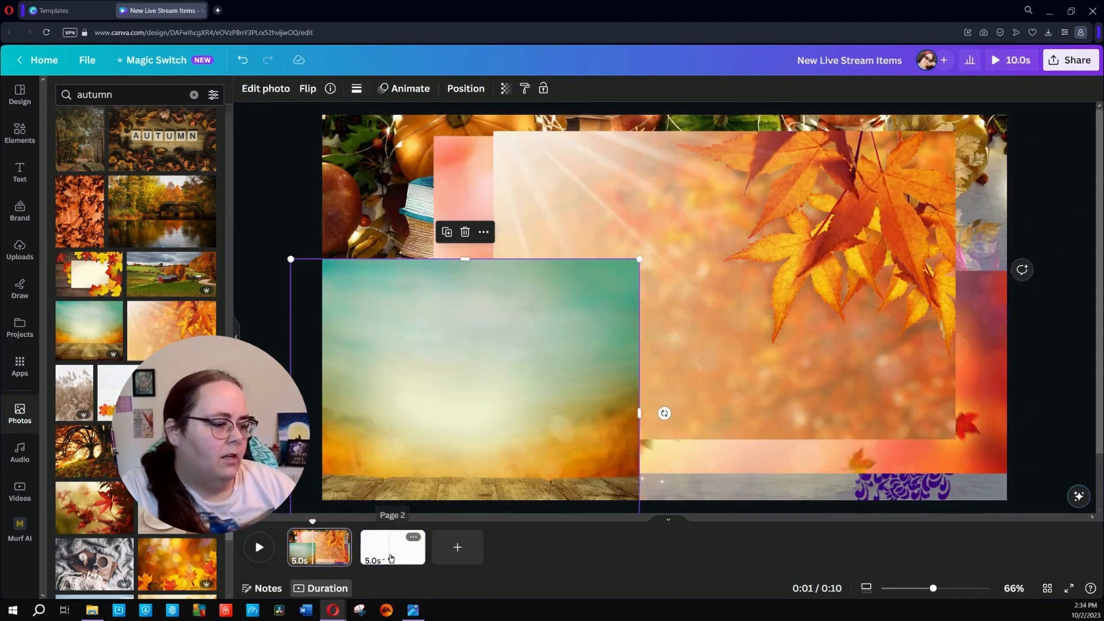
{"action": "left_click_drag", "start_coordinate": [465, 433], "coordinate": [410, 555]}
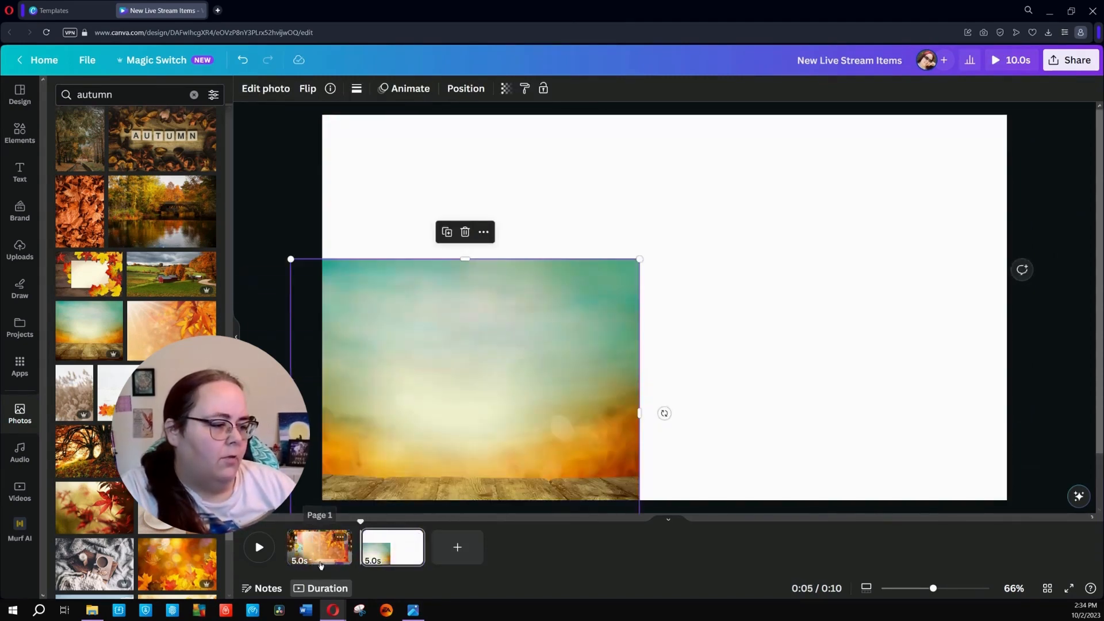
{"action": "left_click", "coordinate": [328, 556]}
{"action": "left_click", "coordinate": [621, 304]}
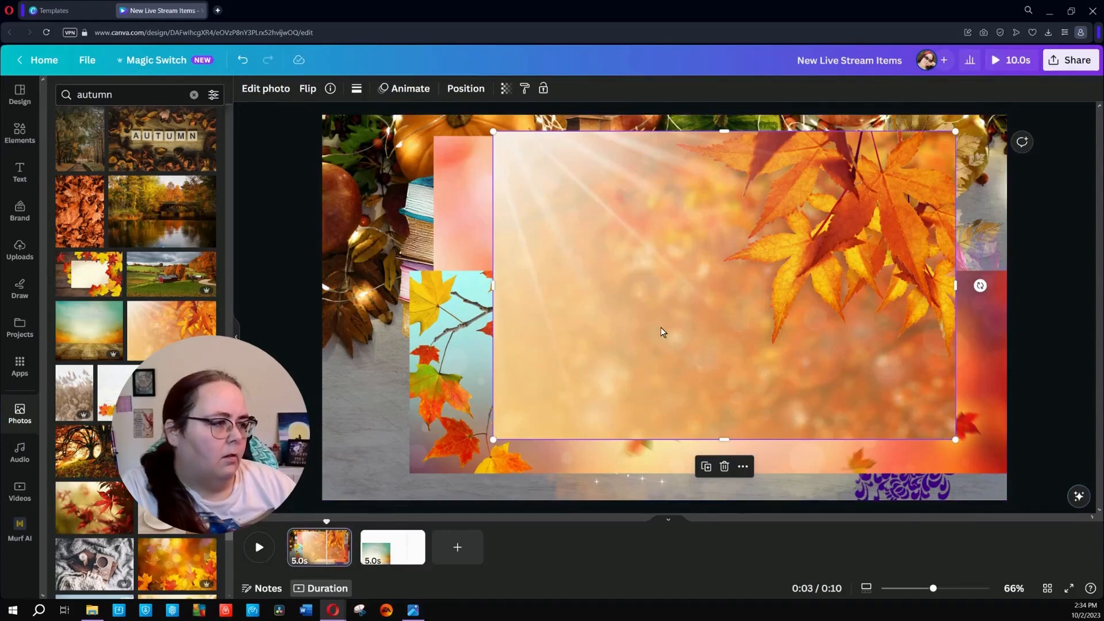
{"action": "left_click_drag", "start_coordinate": [660, 331], "coordinate": [397, 546]}
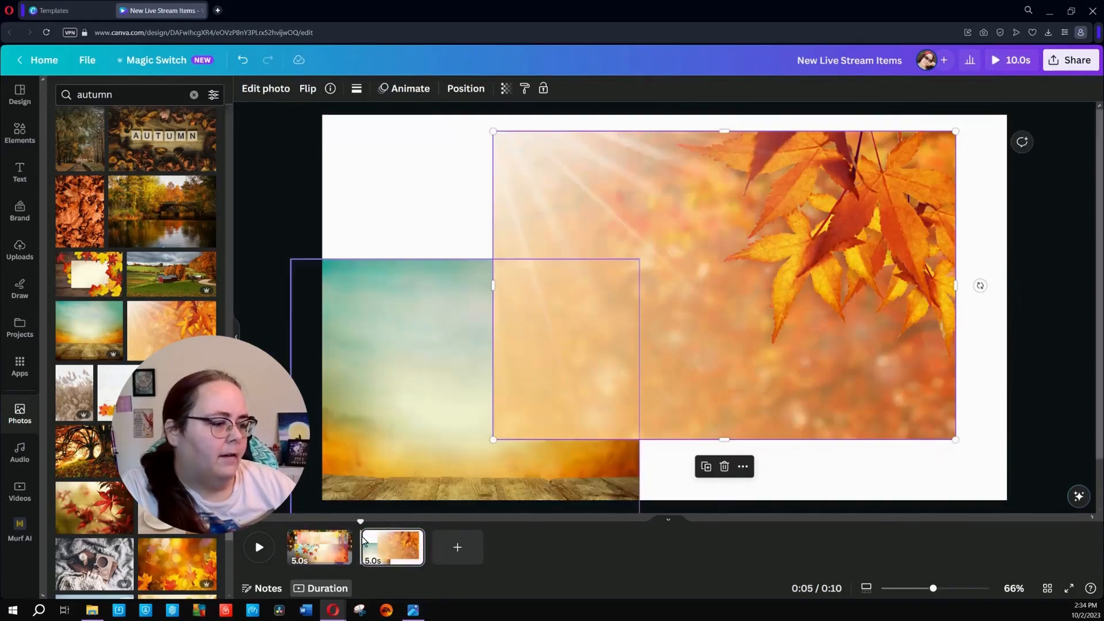
Move the wide maple branch photo from page 1 onto a new page 3 and the orange bokeh photo onto a new page 4
{"action": "left_click", "coordinate": [318, 552]}
{"action": "left_click", "coordinate": [516, 394]}
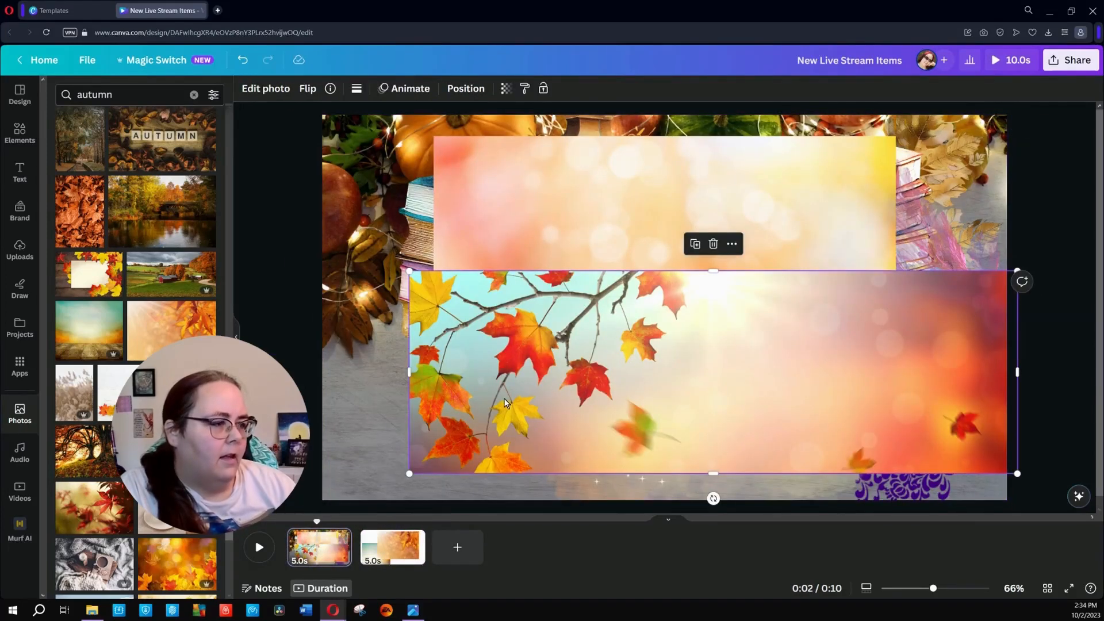
{"action": "left_click_drag", "start_coordinate": [505, 402], "coordinate": [457, 555]}
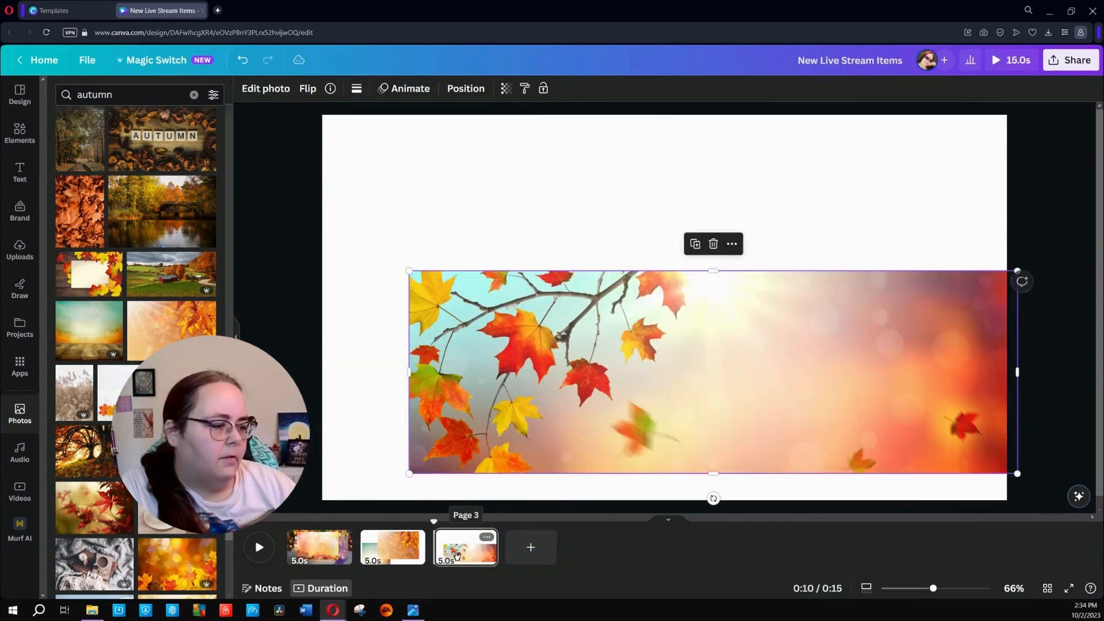
{"action": "left_click", "coordinate": [329, 551]}
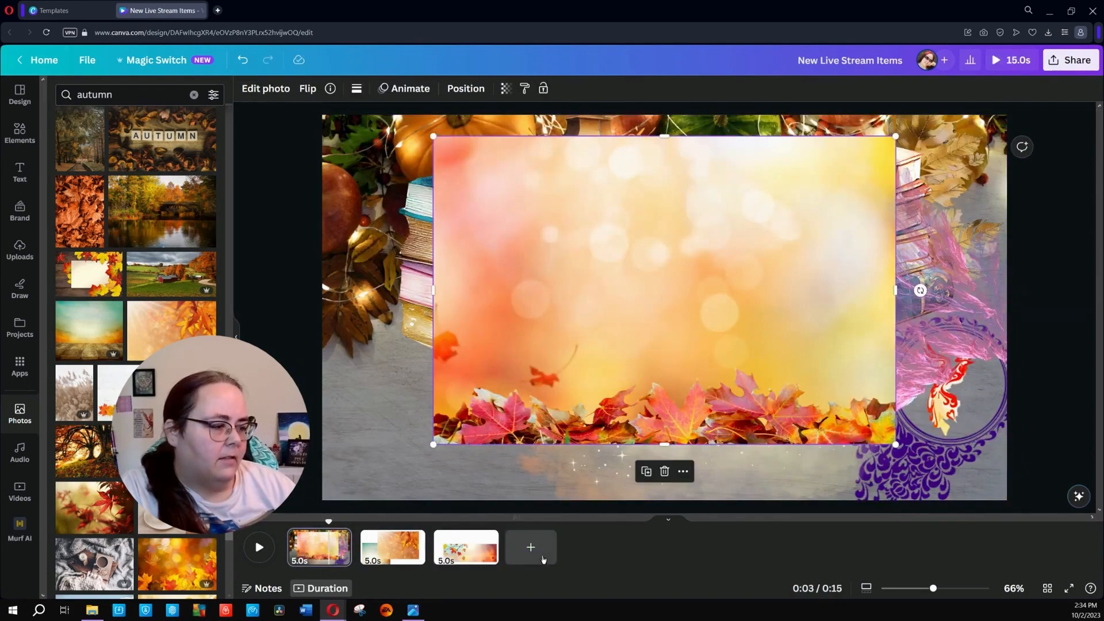
{"action": "left_click_drag", "start_coordinate": [600, 383], "coordinate": [539, 551]}
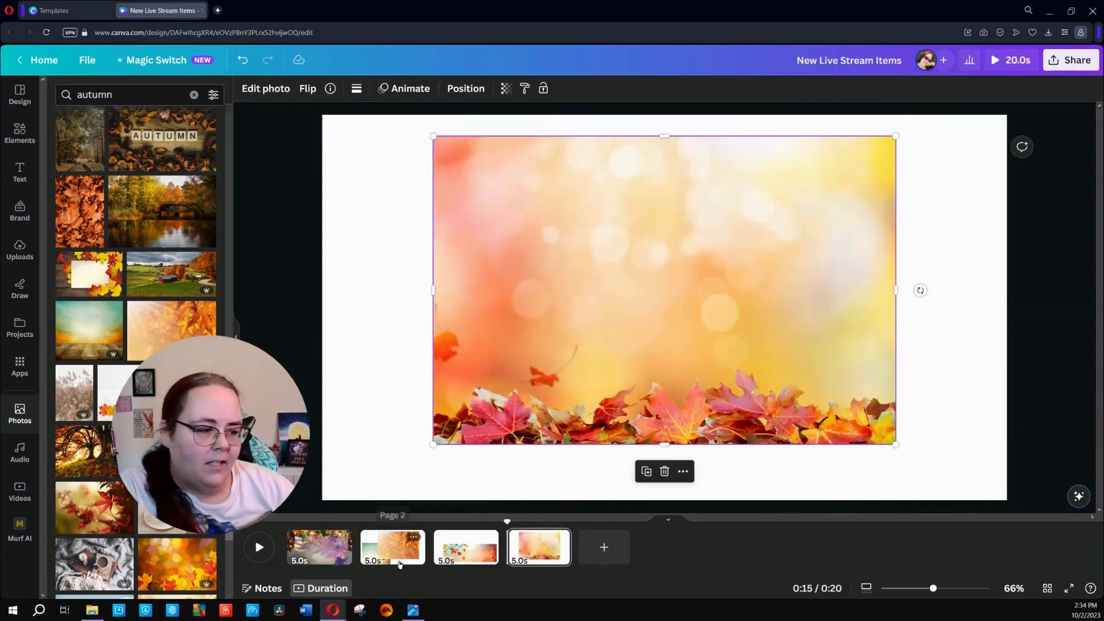
Move the sunlit orange maple leaves photo from page 2 onto a new page 5
{"action": "left_click", "coordinate": [393, 546]}
{"action": "left_click", "coordinate": [761, 338]}
{"action": "left_click_drag", "start_coordinate": [761, 338], "coordinate": [609, 554]}
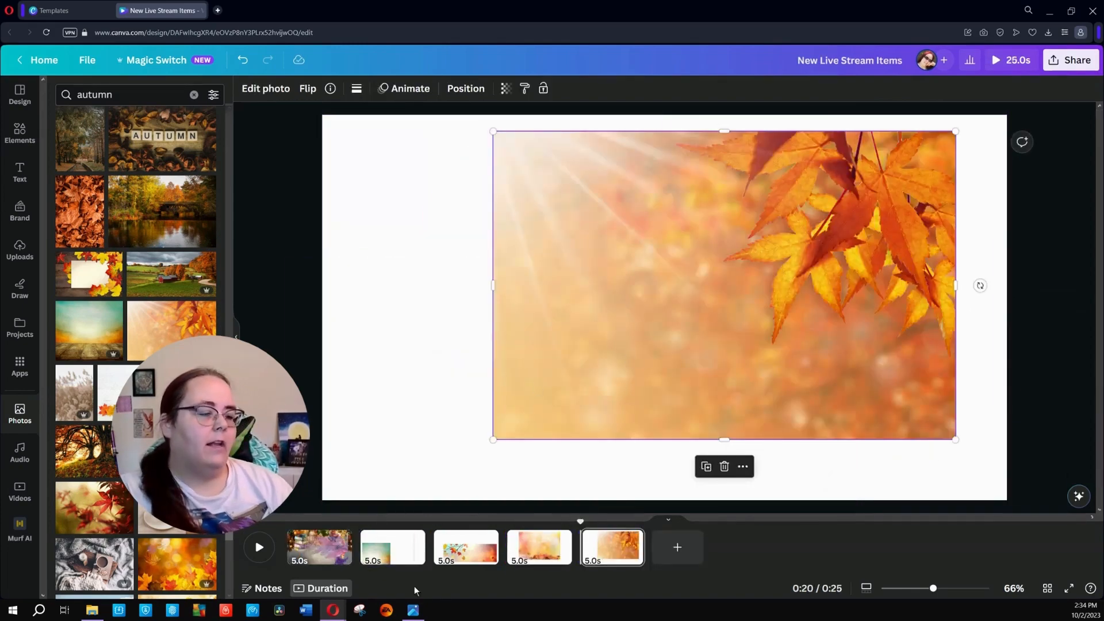
Reposition the teal sky photo fully inside page 2 and the wide maple branch photo fully inside page 3
{"action": "left_click", "coordinate": [393, 560]}
{"action": "left_click", "coordinate": [564, 323]}
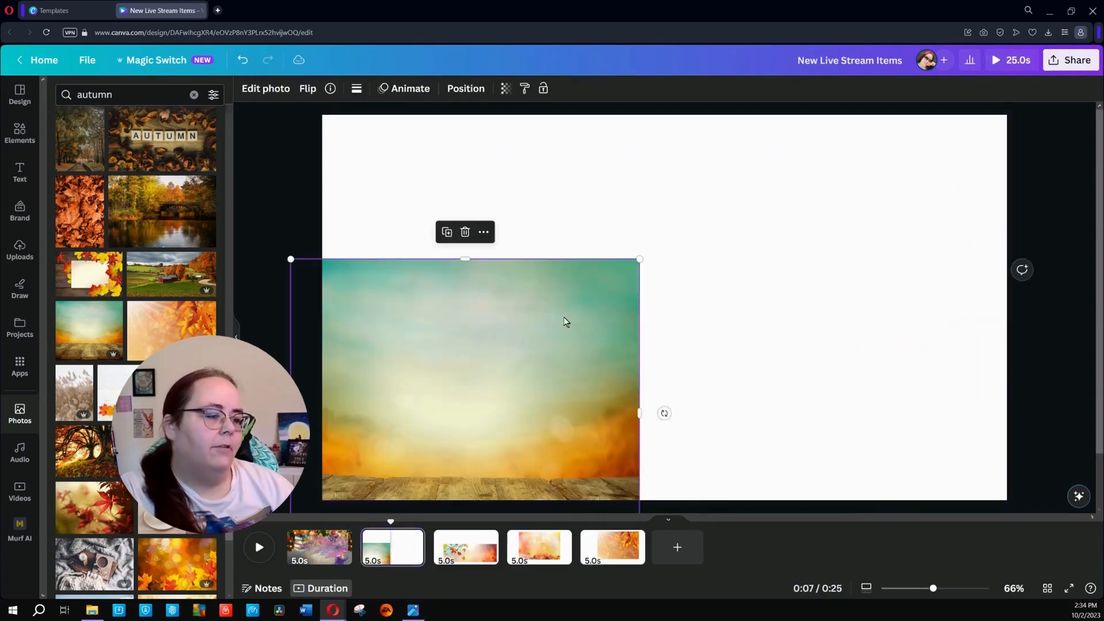
{"action": "left_click_drag", "start_coordinate": [564, 323], "coordinate": [560, 263]}
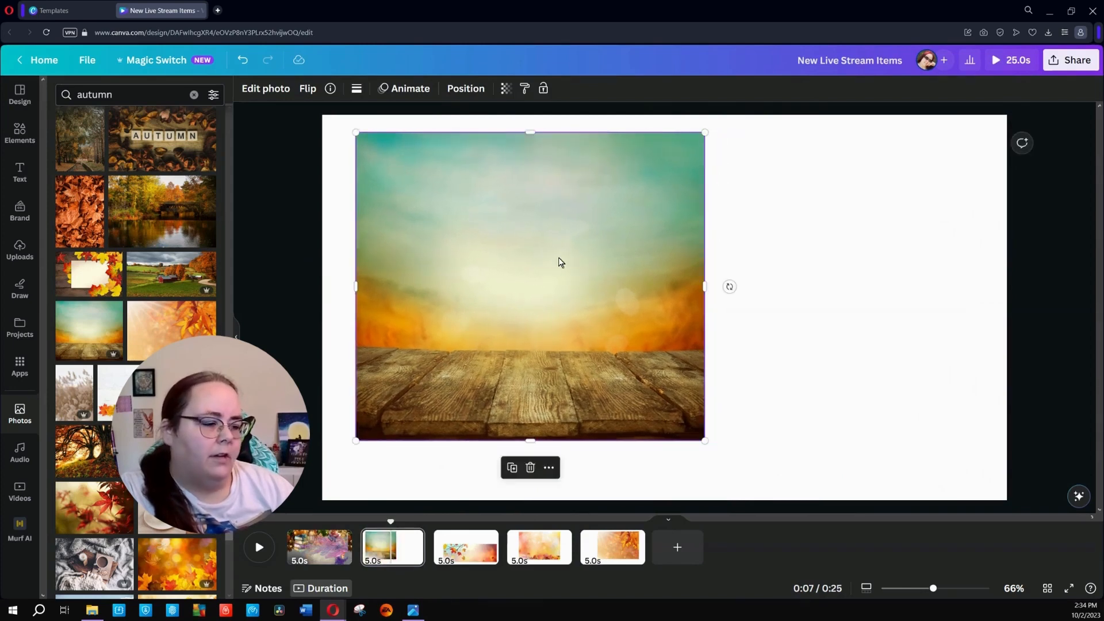
{"action": "left_click", "coordinate": [468, 557]}
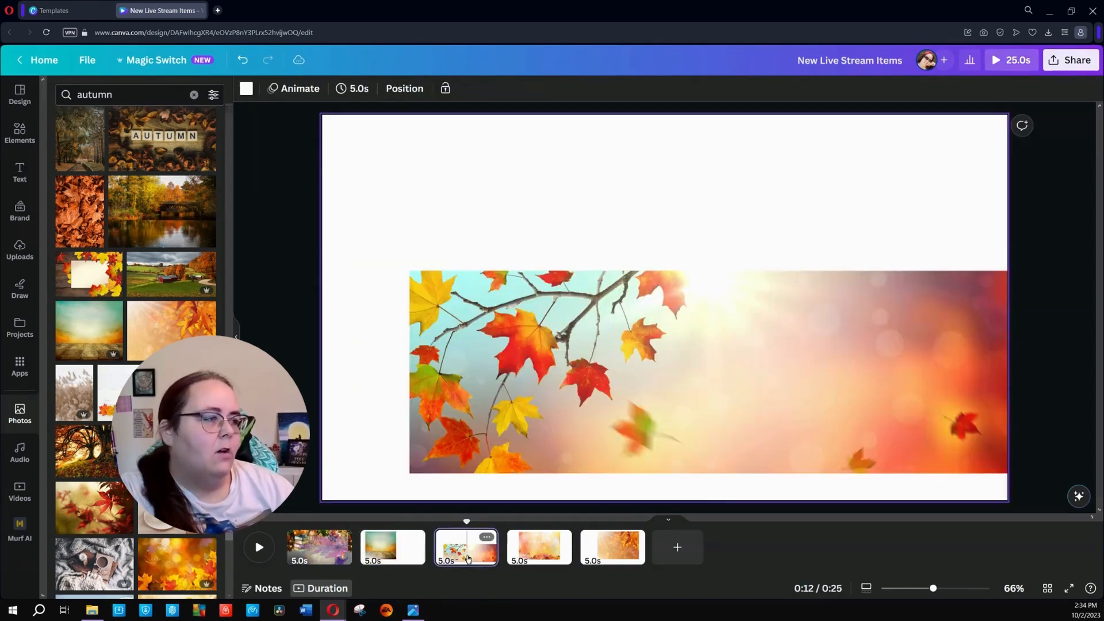
{"action": "left_click", "coordinate": [712, 359]}
{"action": "left_click_drag", "start_coordinate": [736, 374], "coordinate": [669, 270]}
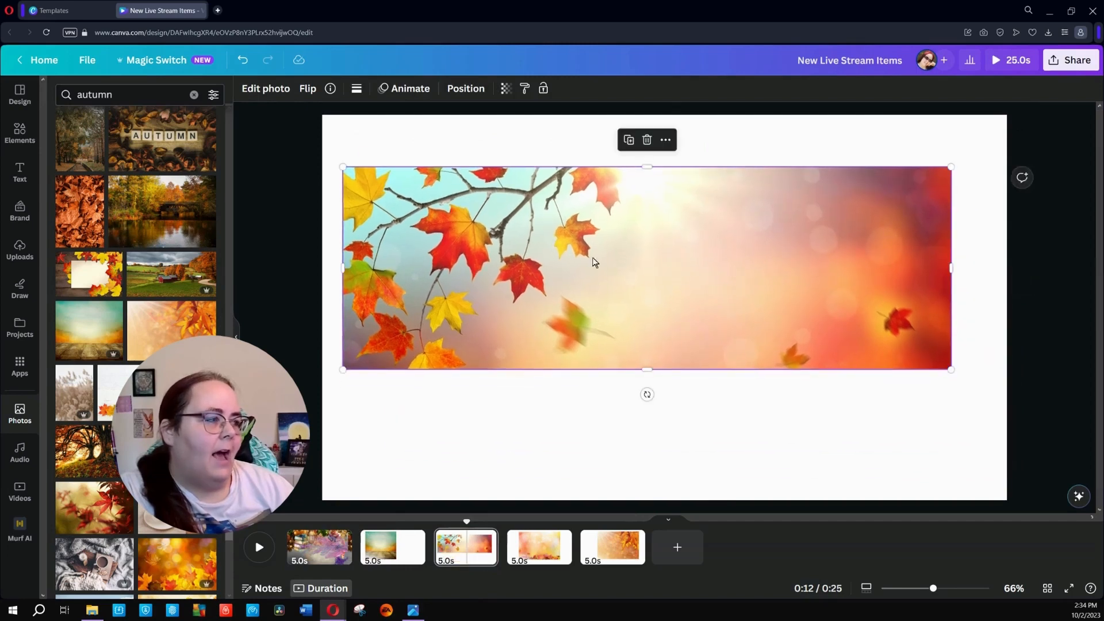
Add a blank sixth page to the design and check the photos on pages 4 and 5
{"action": "left_click", "coordinate": [544, 555]}
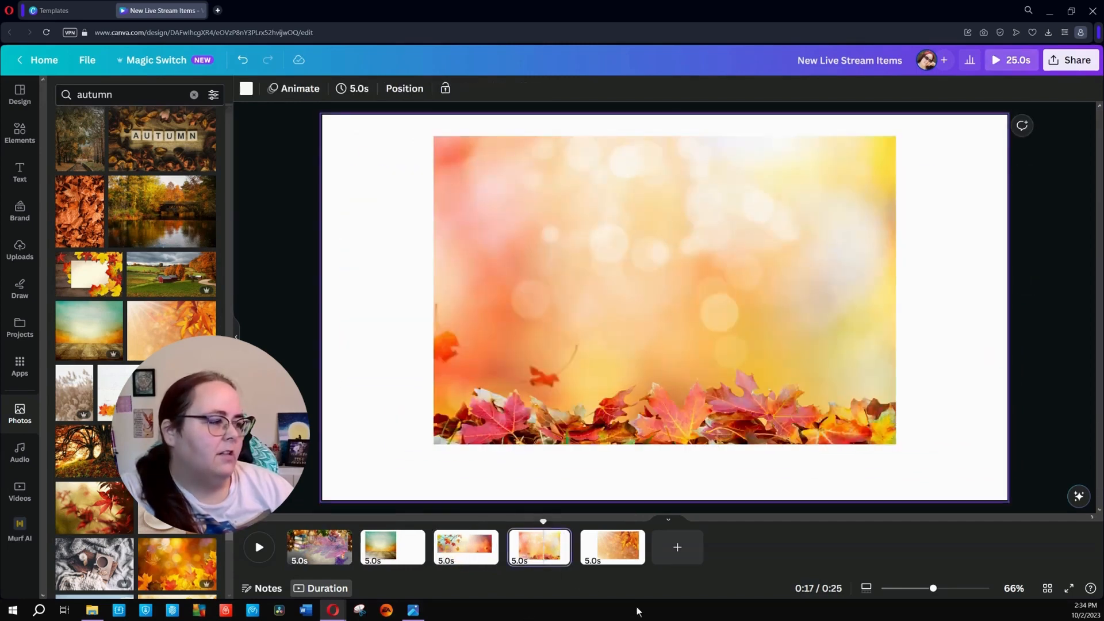
{"action": "left_click", "coordinate": [677, 546]}
{"action": "left_click", "coordinate": [613, 555]}
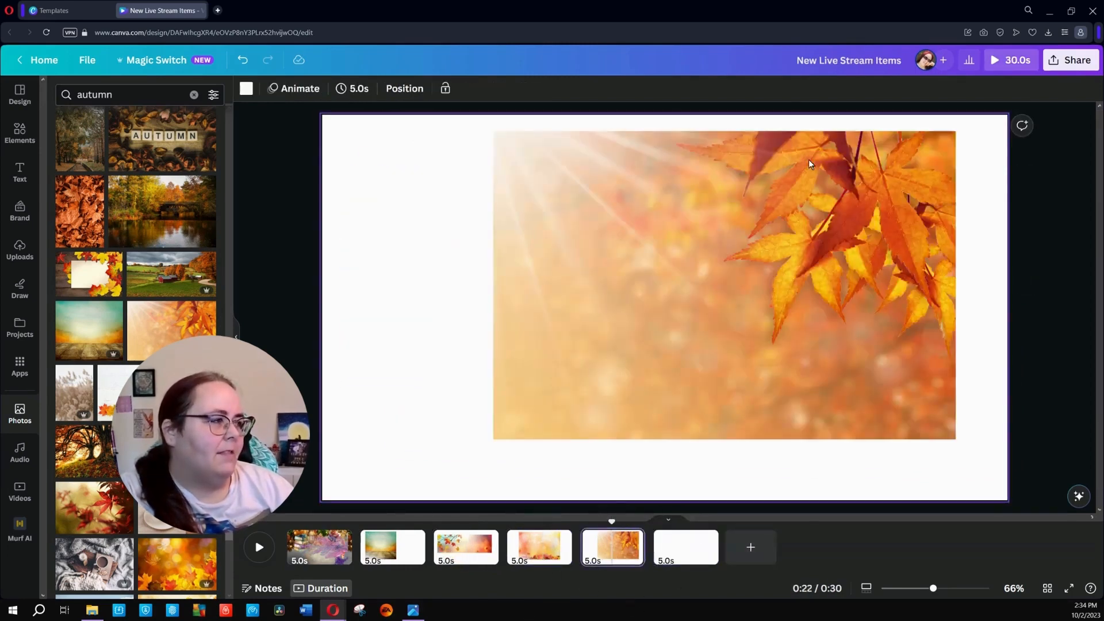
Delete the pink feather image from page 1 and shift the sparkling watercolor cloud and the phoenix emblem to the left
{"action": "left_click", "coordinate": [318, 556]}
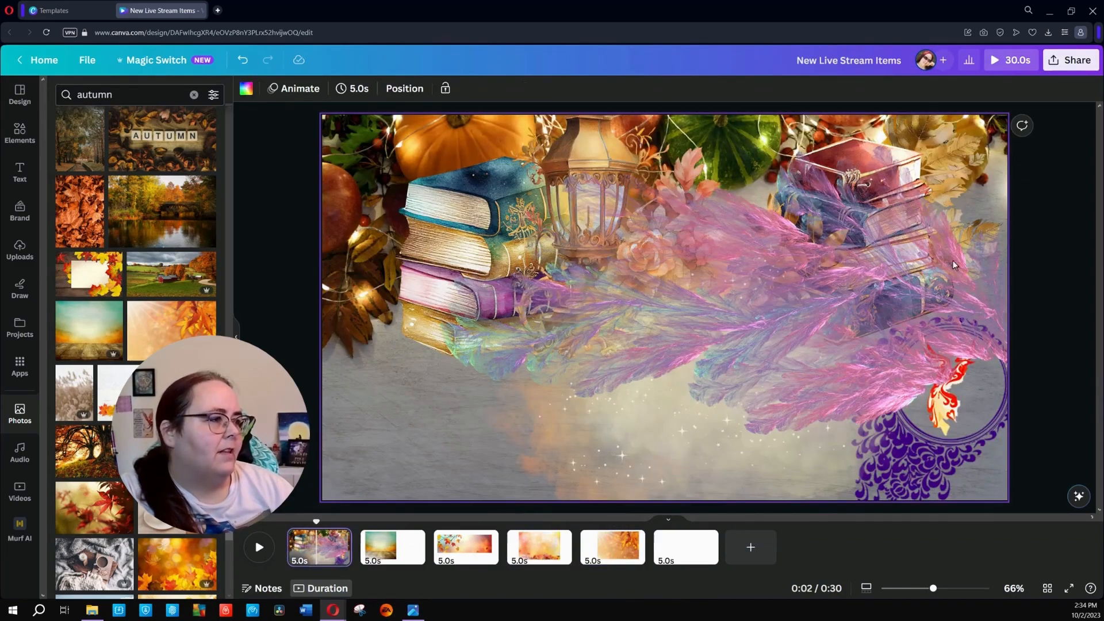
{"action": "left_click_drag", "start_coordinate": [954, 265], "coordinate": [681, 267]}
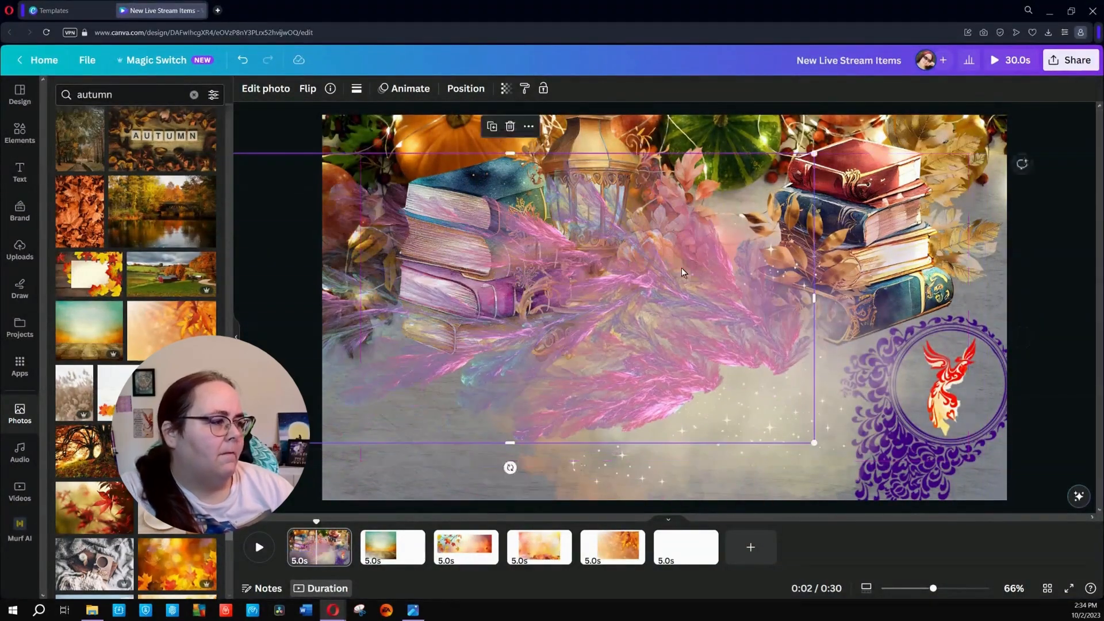
{"action": "key", "text": "Delete"}
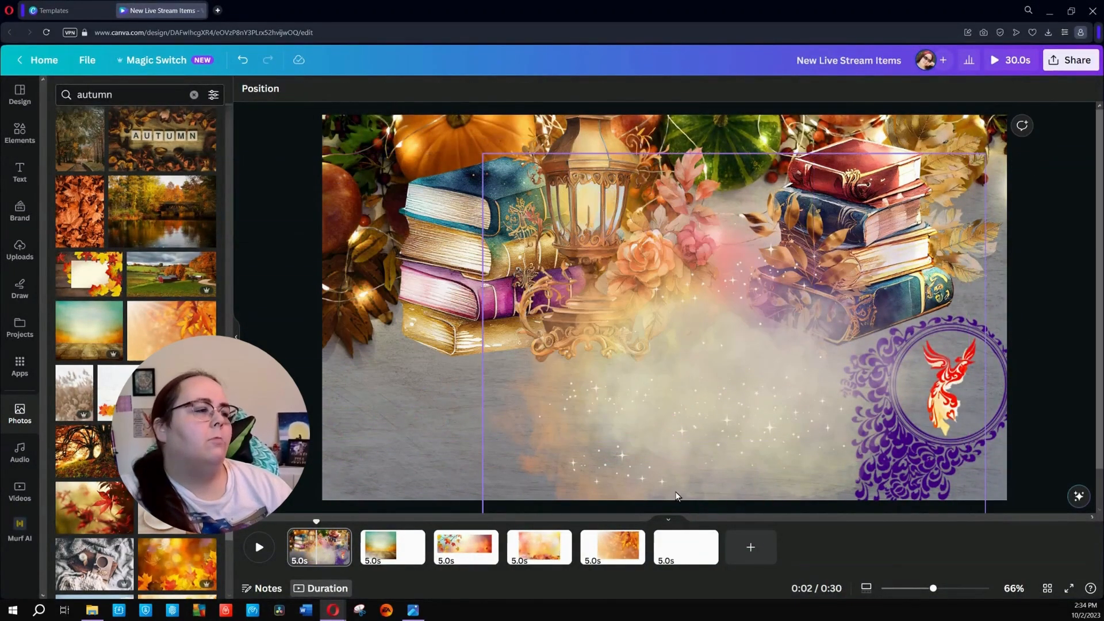
{"action": "left_click_drag", "start_coordinate": [701, 426], "coordinate": [663, 436]}
{"action": "left_click_drag", "start_coordinate": [973, 454], "coordinate": [950, 446]}
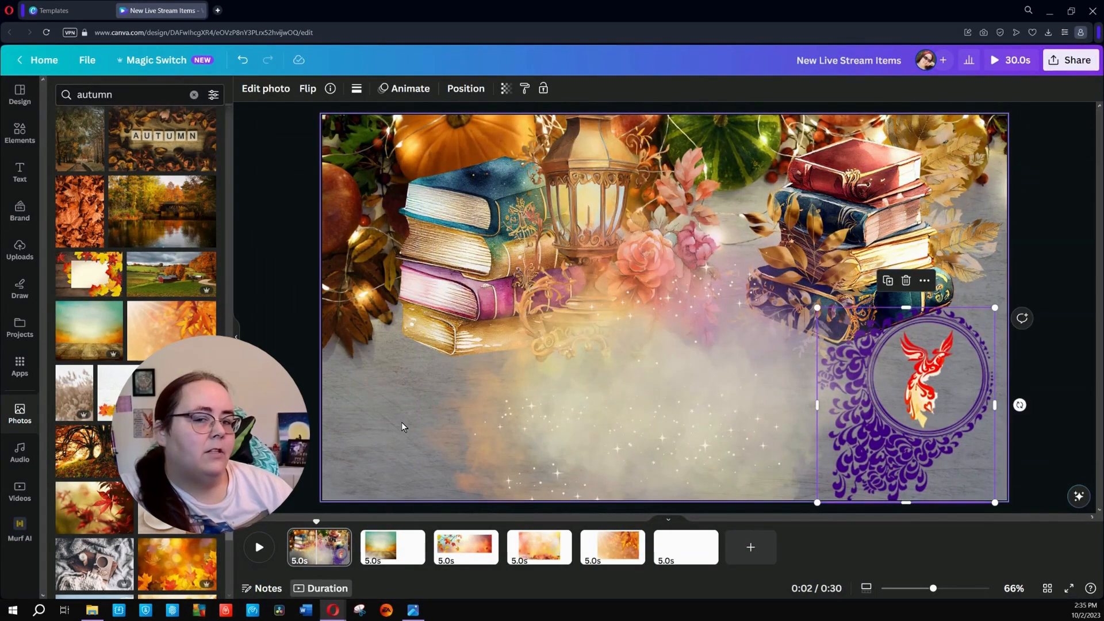
Move the teal sky photo with wooden planks from page 2 back onto page 1
{"action": "left_click", "coordinate": [397, 543]}
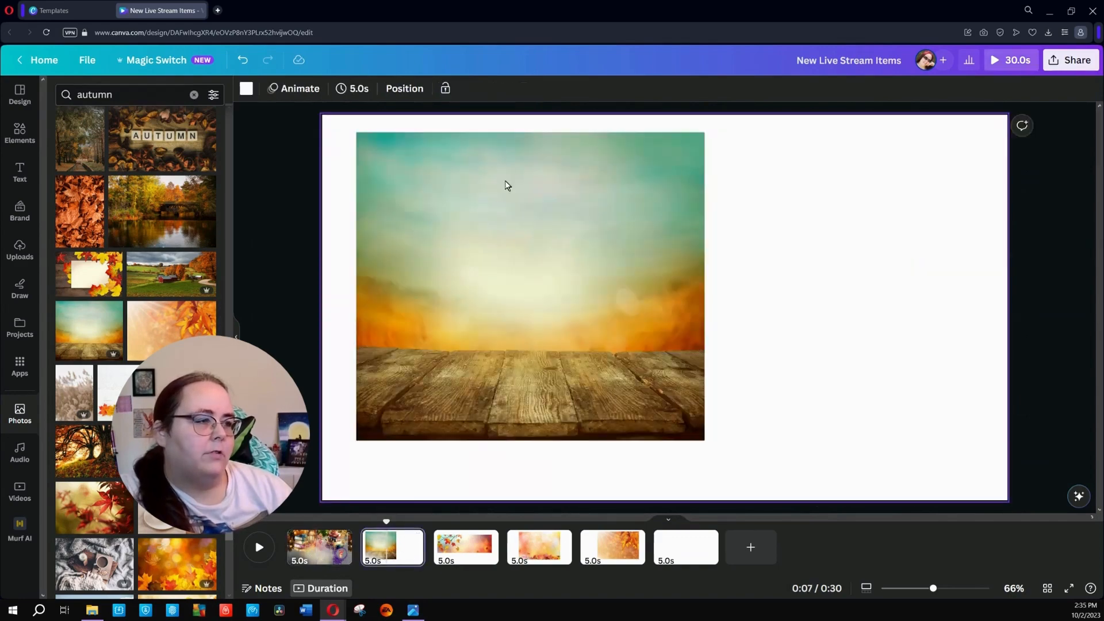
{"action": "left_click", "coordinate": [515, 286]}
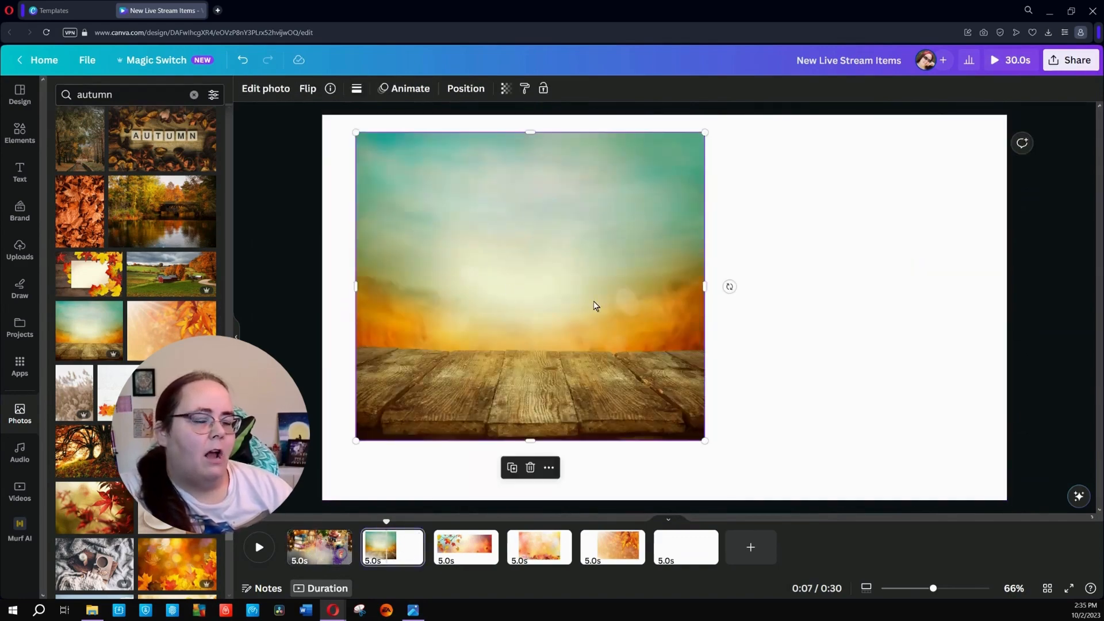
{"action": "left_click_drag", "start_coordinate": [587, 301], "coordinate": [321, 550]}
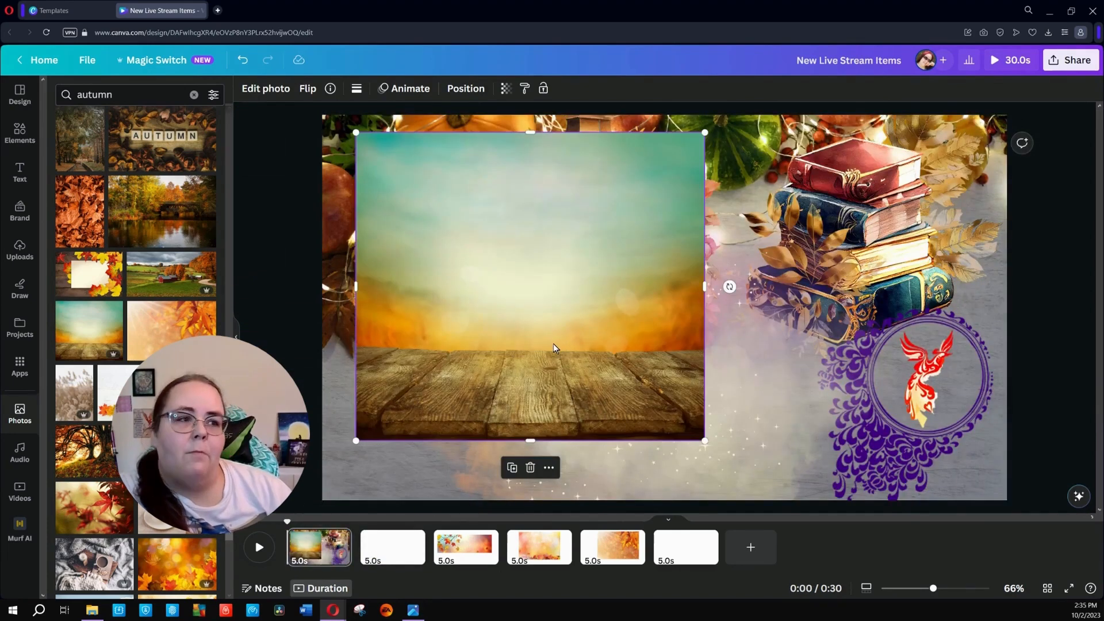
Replace page 1's background with the teal sky and wooden planks photo
{"action": "left_click", "coordinate": [293, 489]}
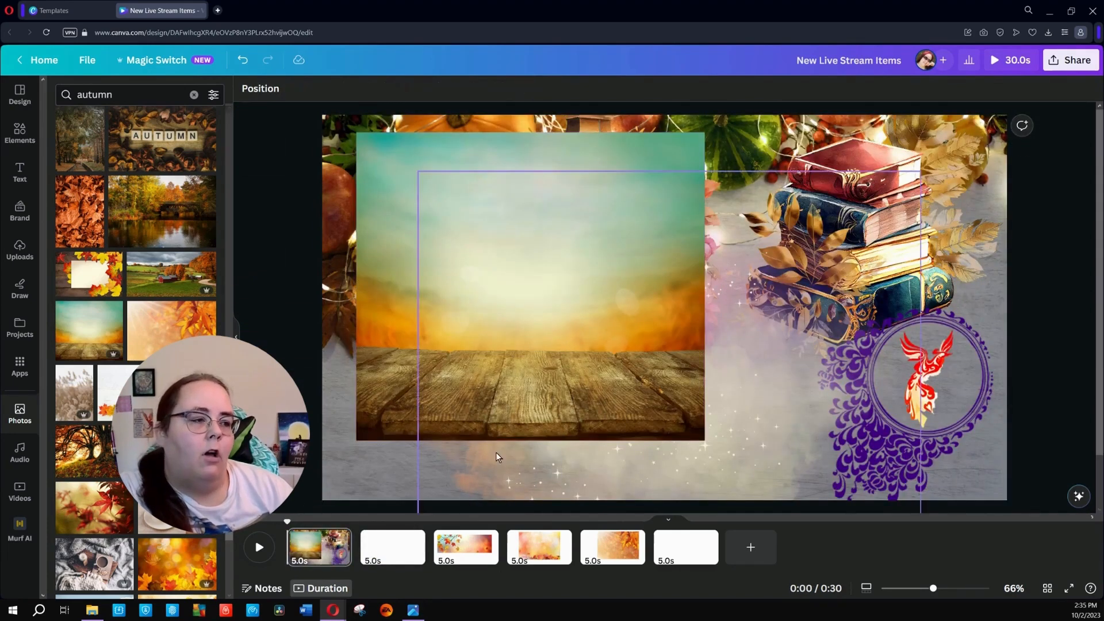
{"action": "left_click", "coordinate": [473, 268]}
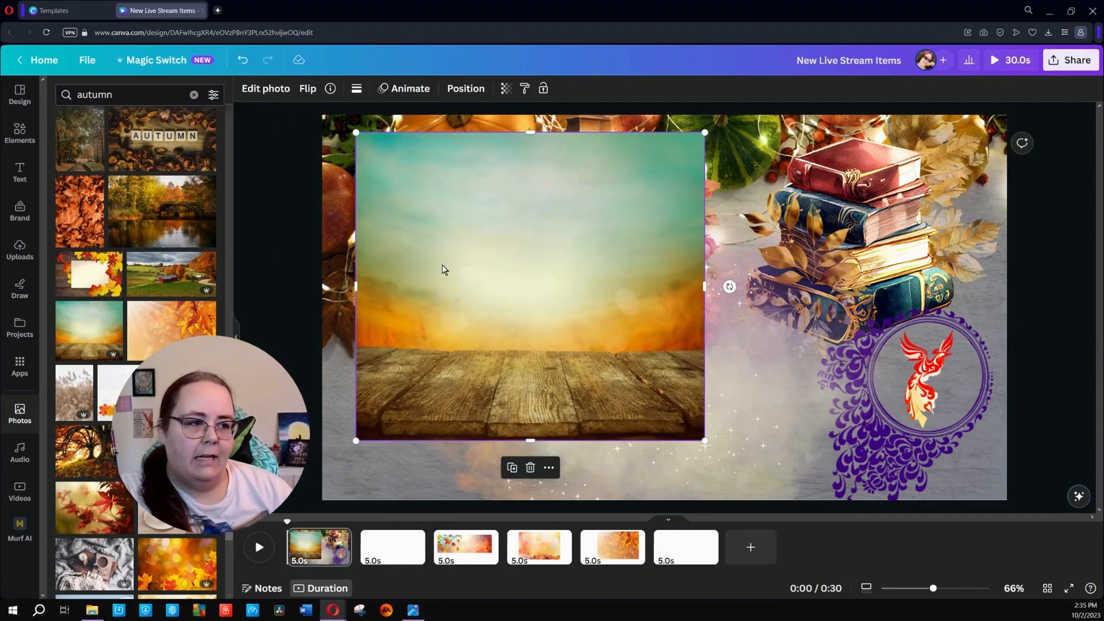
{"action": "right_click", "coordinate": [451, 226]}
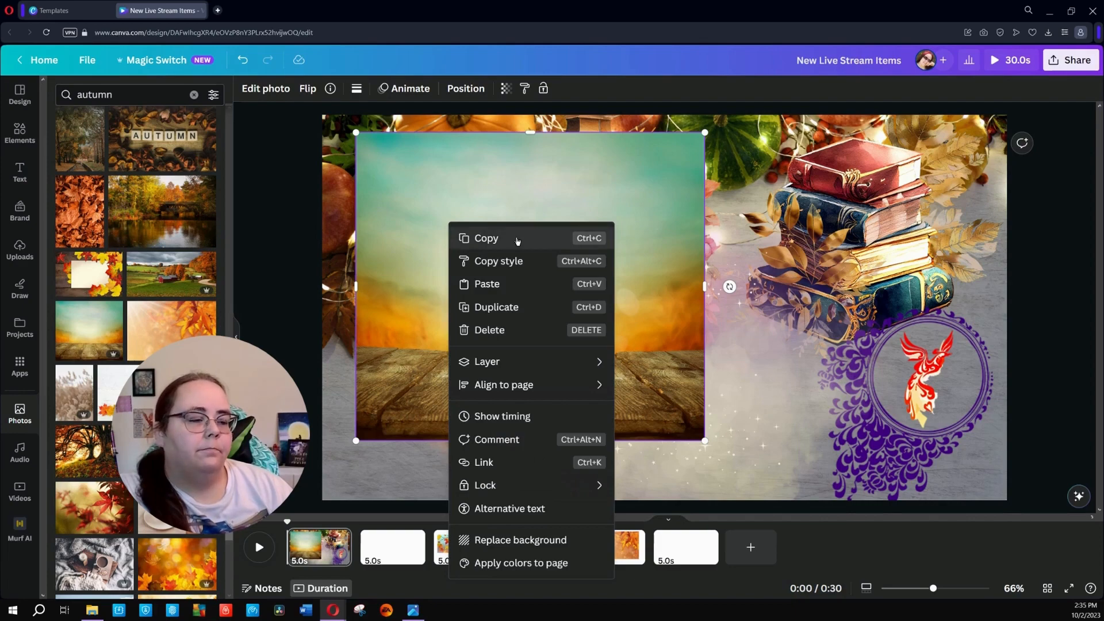
{"action": "left_click", "coordinate": [285, 213]}
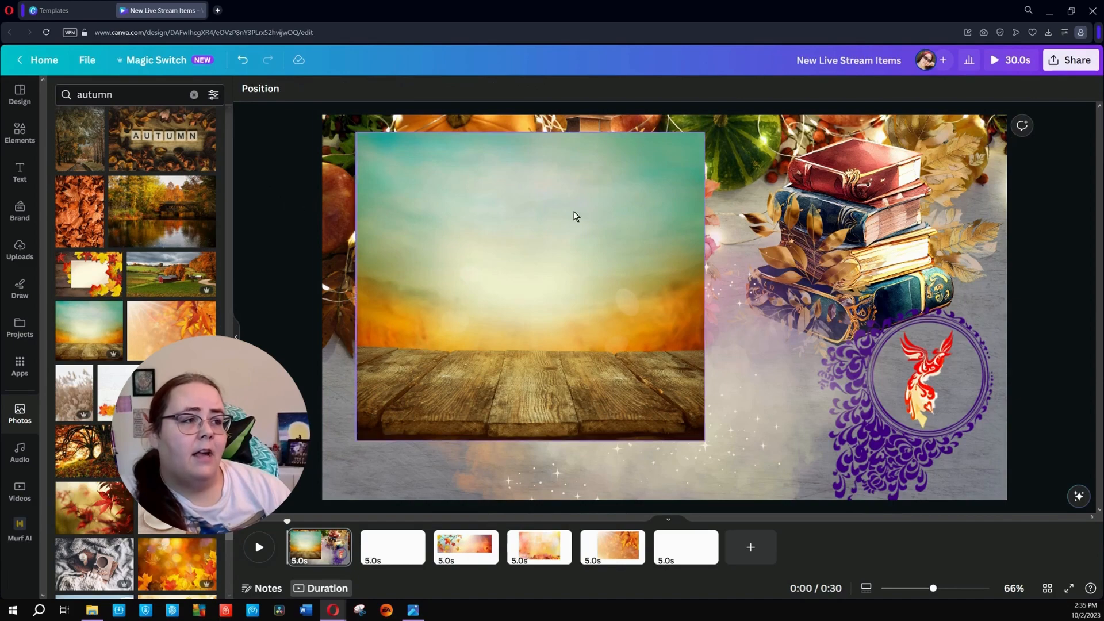
{"action": "left_click", "coordinate": [529, 217]}
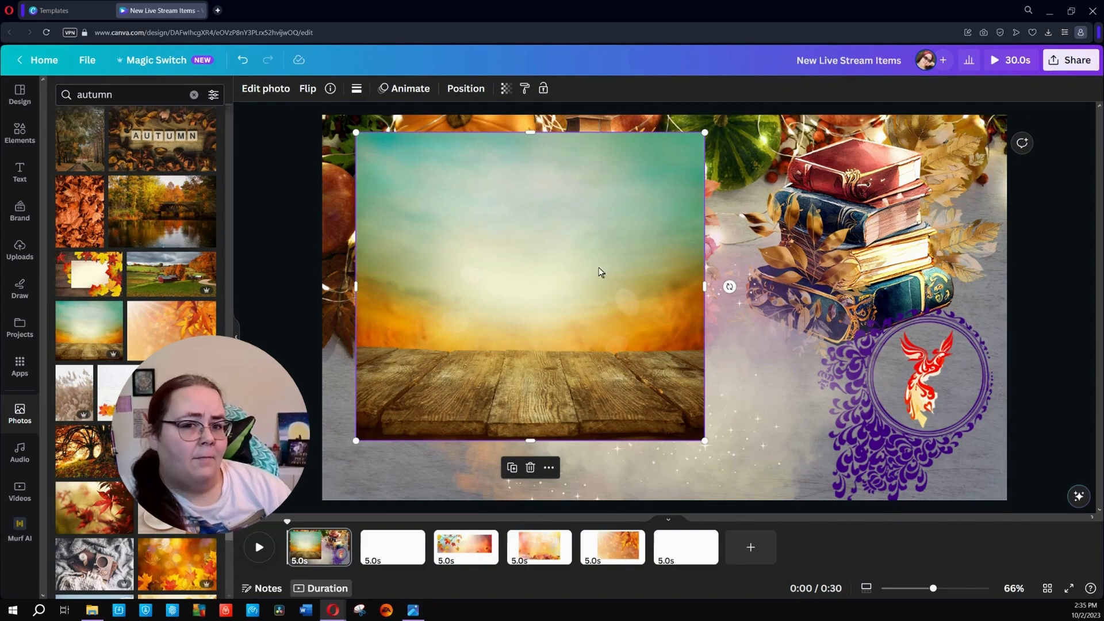
{"action": "right_click", "coordinate": [556, 203]}
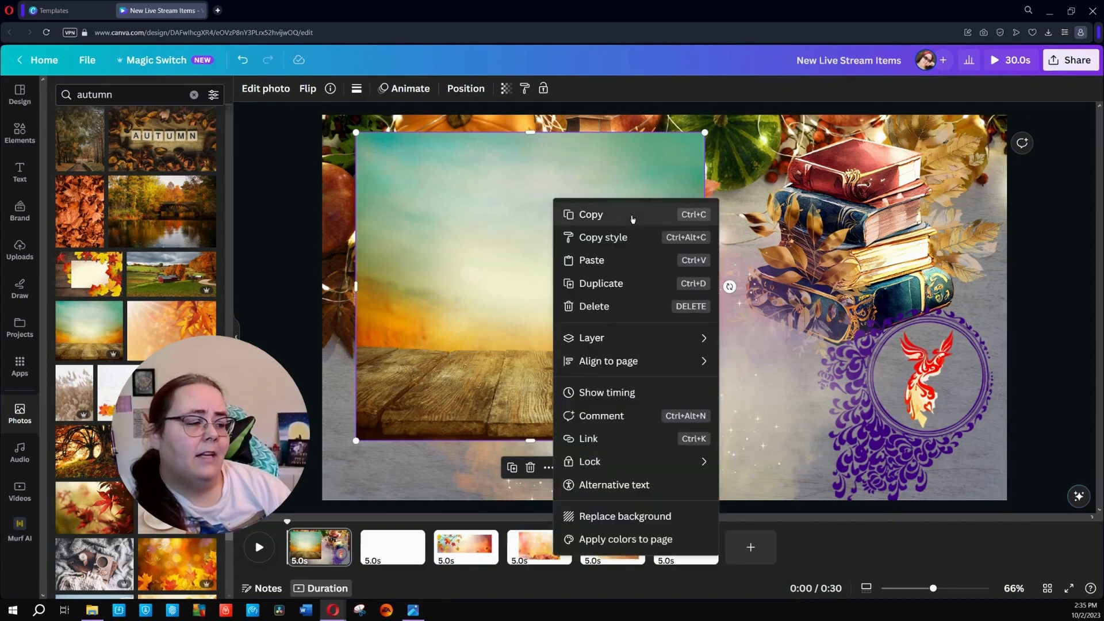
{"action": "left_click", "coordinate": [643, 524]}
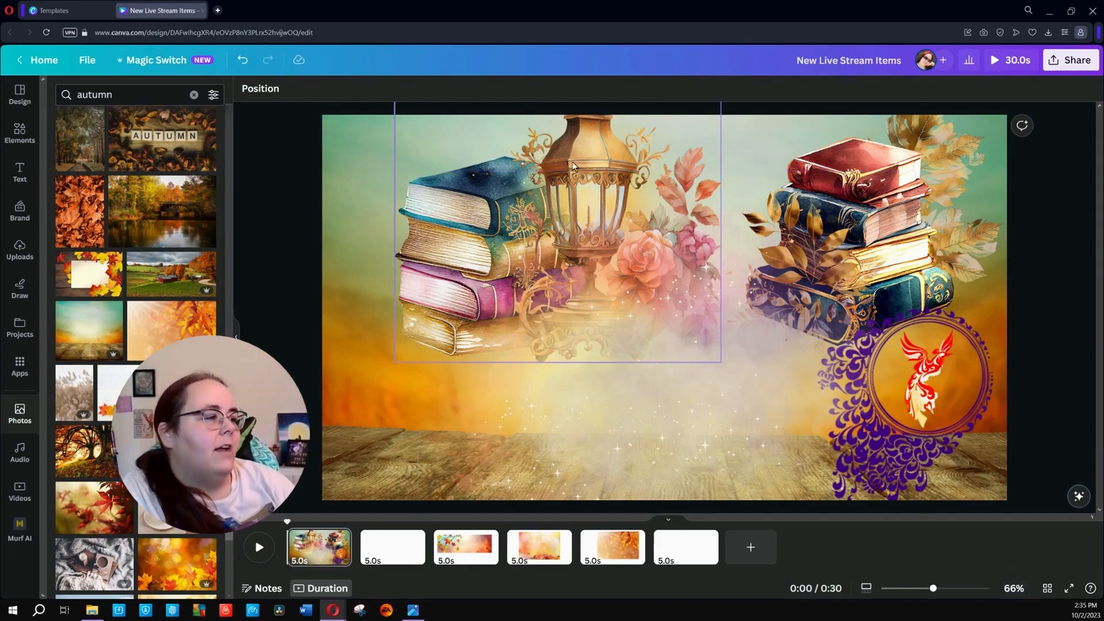
Move the book-and-lantern image toward the center of page 1 and shrink the sparkling watercolor cloud to fit over the lantern glass
{"action": "left_click", "coordinate": [585, 406]}
{"action": "left_click_drag", "start_coordinate": [585, 406], "coordinate": [399, 380]}
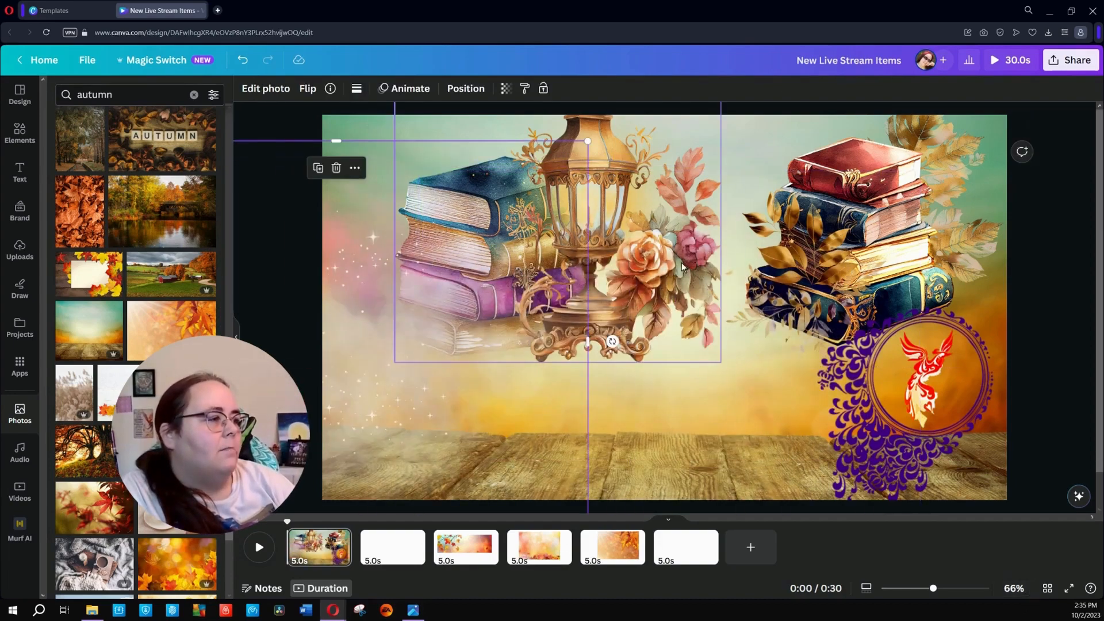
{"action": "left_click_drag", "start_coordinate": [457, 265], "coordinate": [558, 350]}
{"action": "left_click_drag", "start_coordinate": [393, 381], "coordinate": [760, 355]}
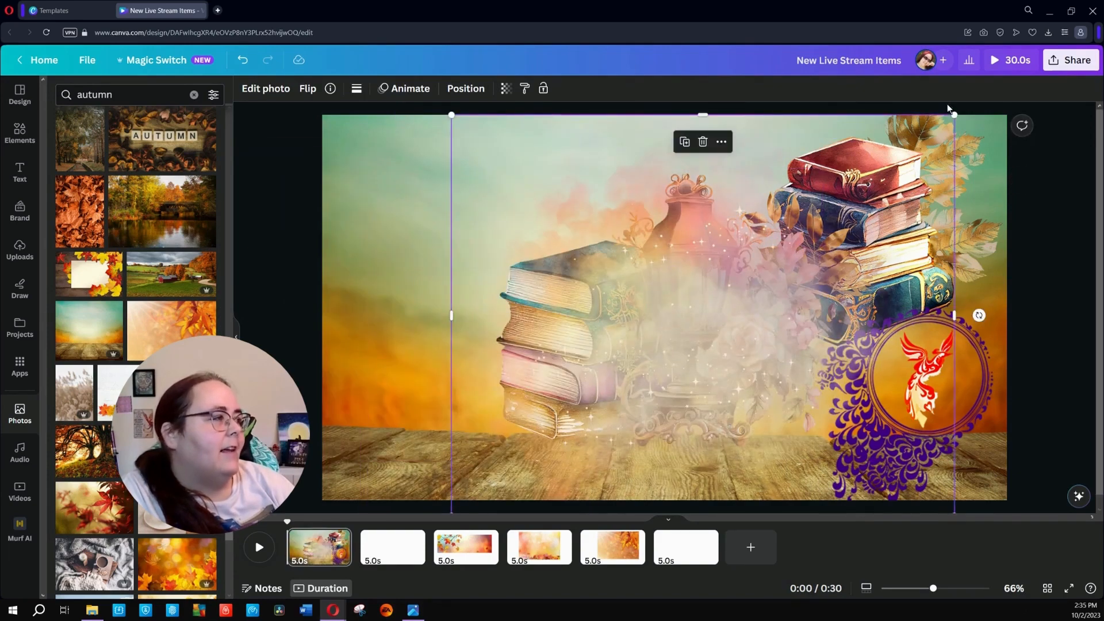
{"action": "left_click_drag", "start_coordinate": [954, 117], "coordinate": [651, 357]}
{"action": "left_click_drag", "start_coordinate": [518, 474], "coordinate": [678, 322]}
Move the phoenix emblem to the page's empty upper-left area and erase the purple ring around the phoenix with Background Remover at brush size 20
{"action": "left_click", "coordinate": [950, 446]}
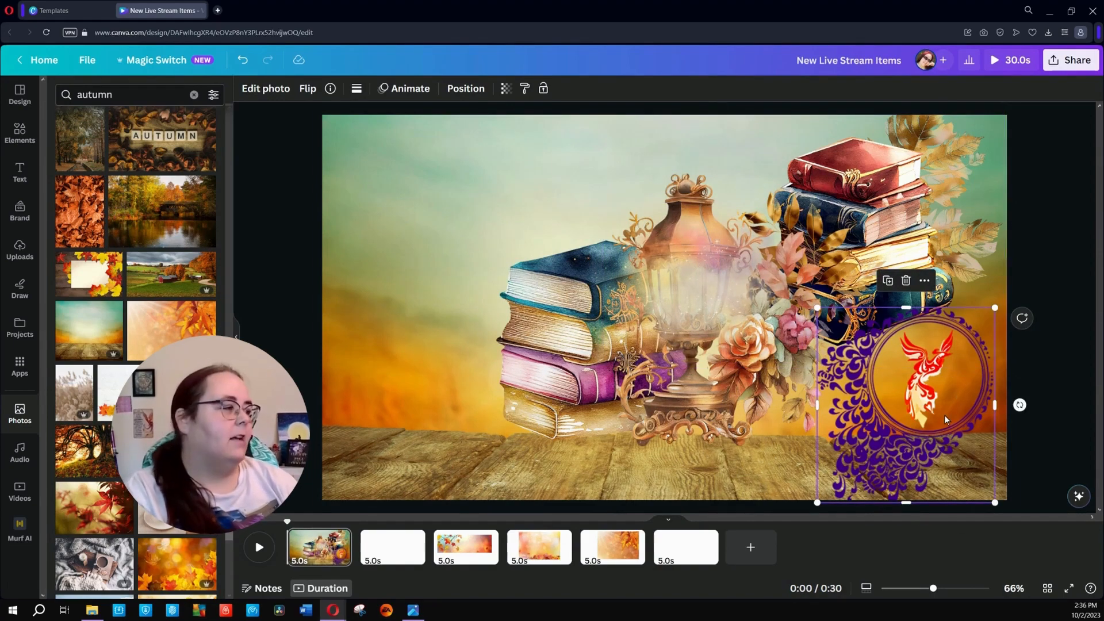
{"action": "left_click_drag", "start_coordinate": [921, 450], "coordinate": [435, 269]}
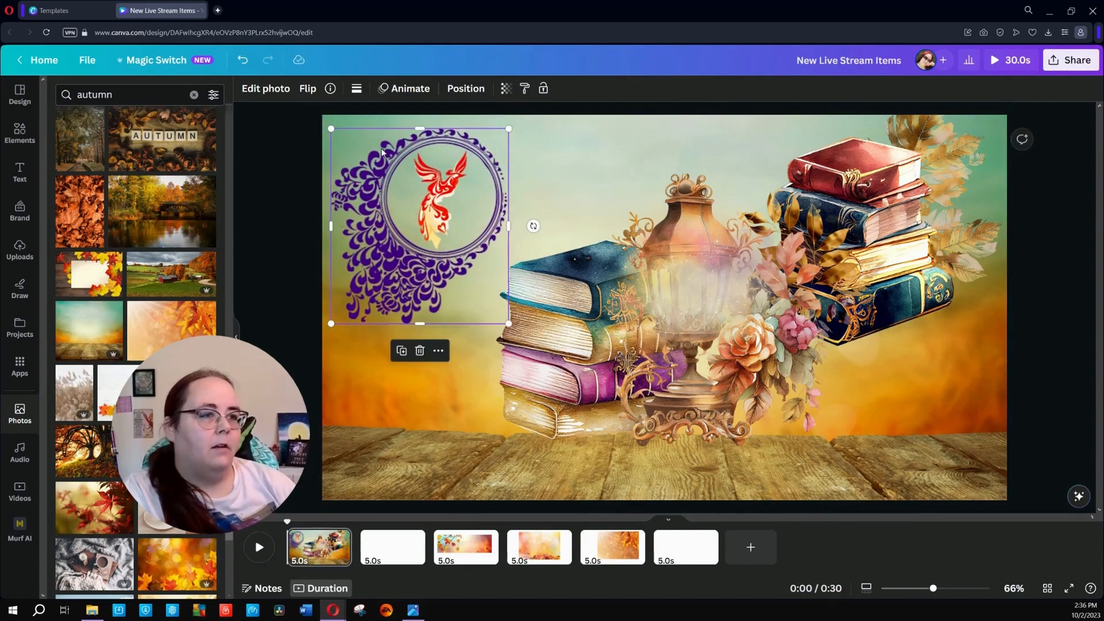
{"action": "left_click", "coordinate": [269, 93]}
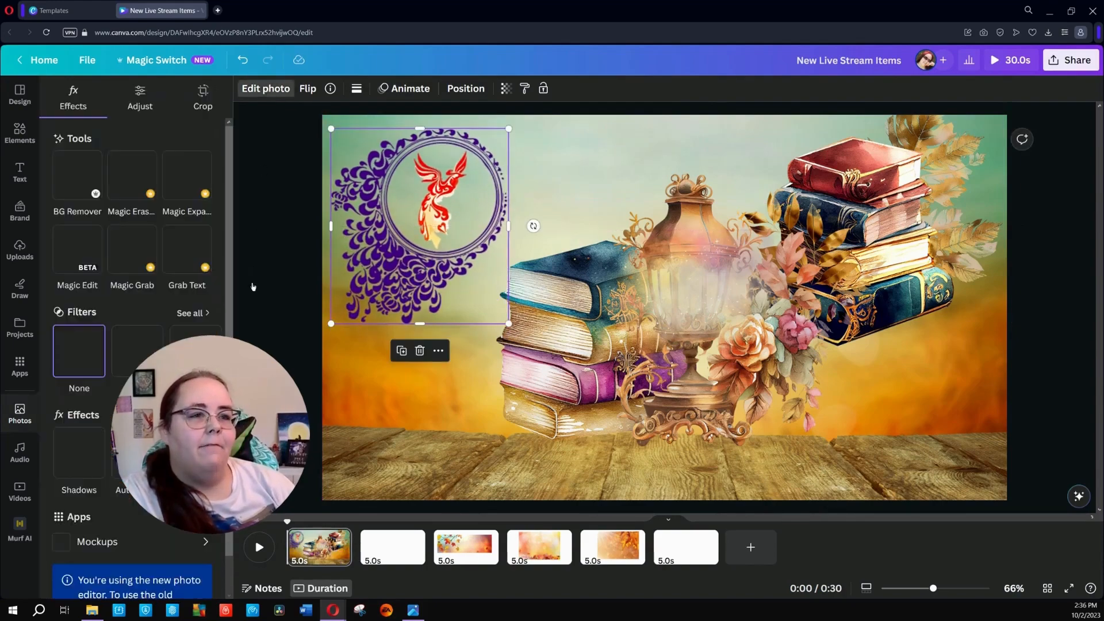
{"action": "left_click", "coordinate": [72, 176]}
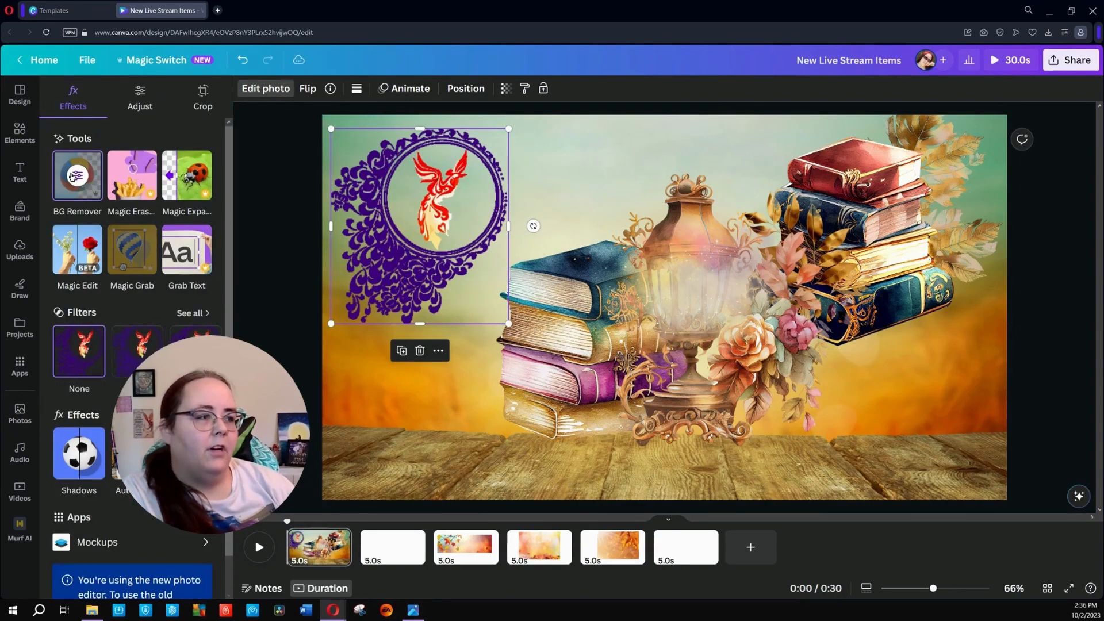
{"action": "left_click", "coordinate": [71, 176]}
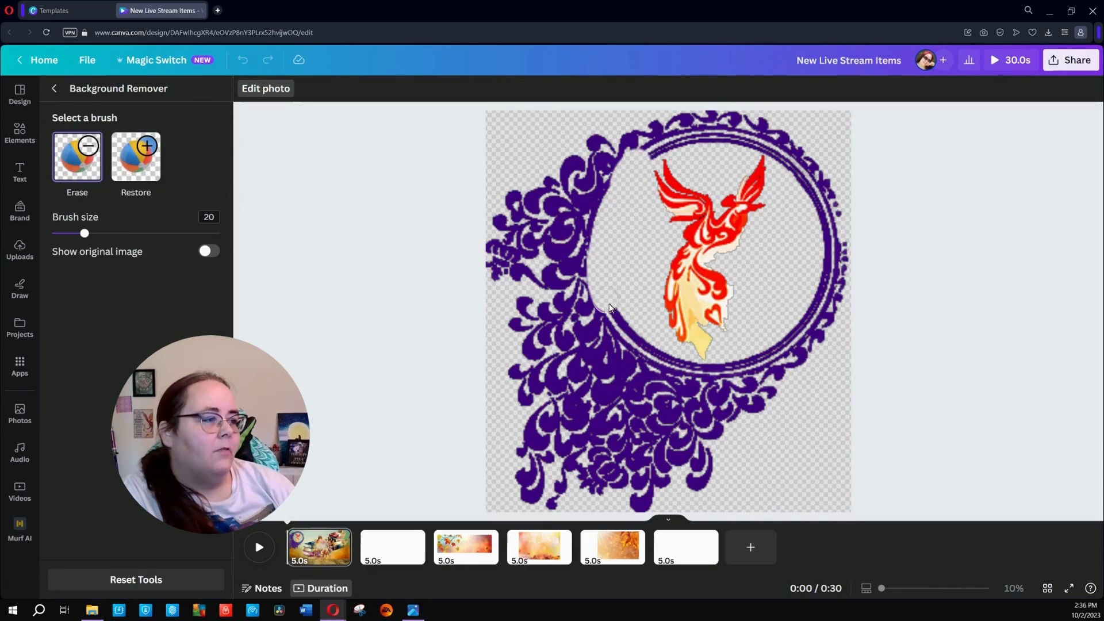
{"action": "left_click_drag", "start_coordinate": [639, 344], "coordinate": [668, 362]}
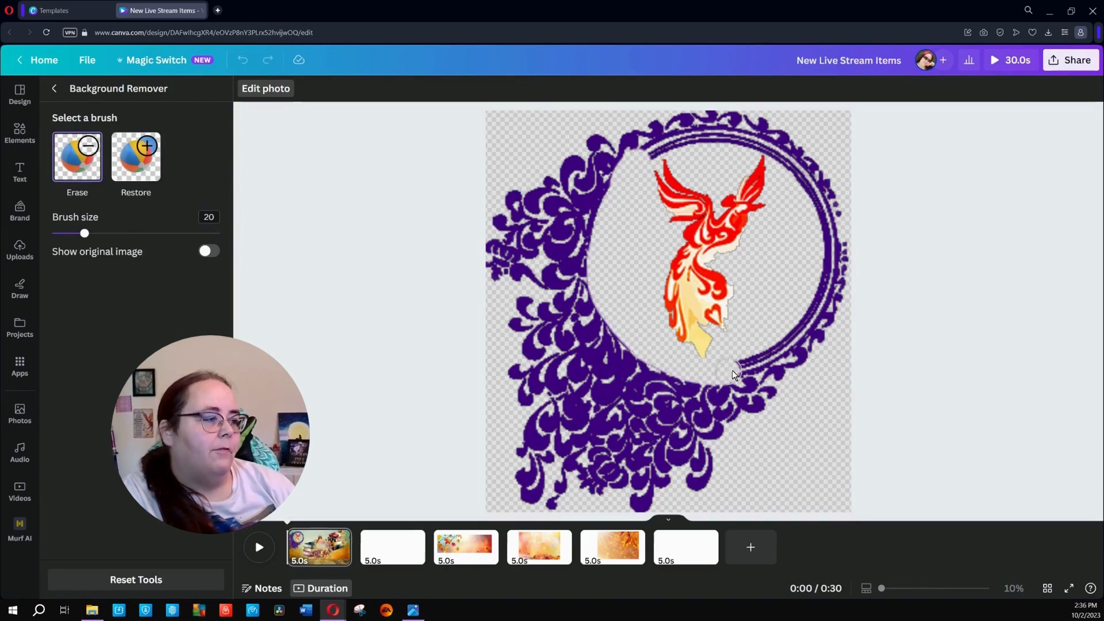
{"action": "mouse_move", "coordinate": [733, 373]}
{"action": "left_mouse_down"}
{"action": "mouse_move", "coordinate": [799, 343]}
{"action": "mouse_move", "coordinate": [836, 267]}
{"action": "left_mouse_up"}
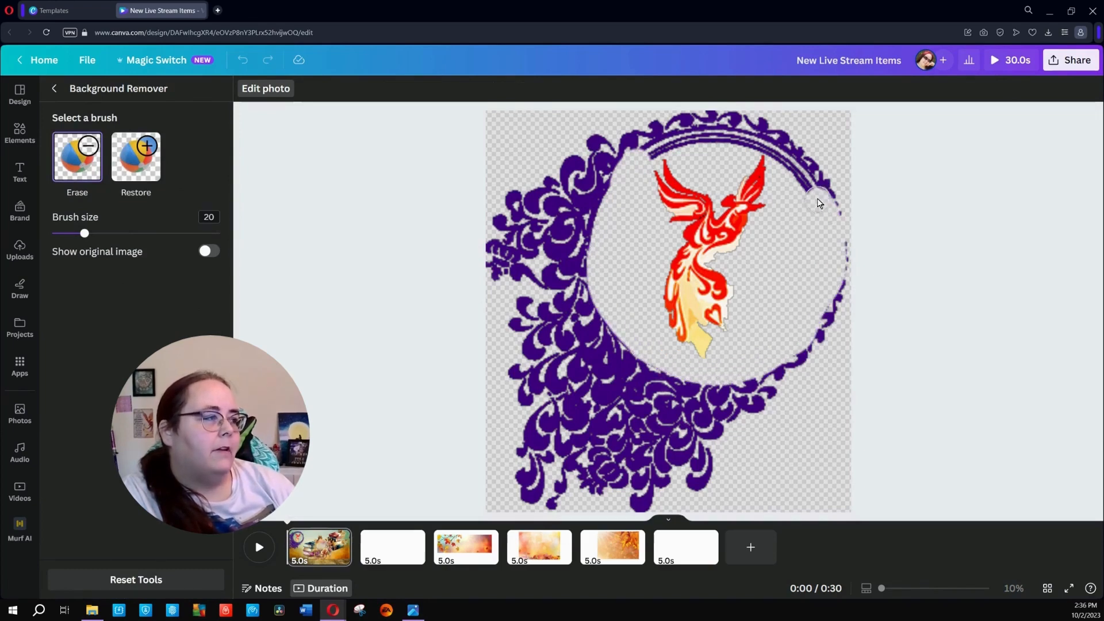
{"action": "left_click_drag", "start_coordinate": [820, 203], "coordinate": [782, 157]}
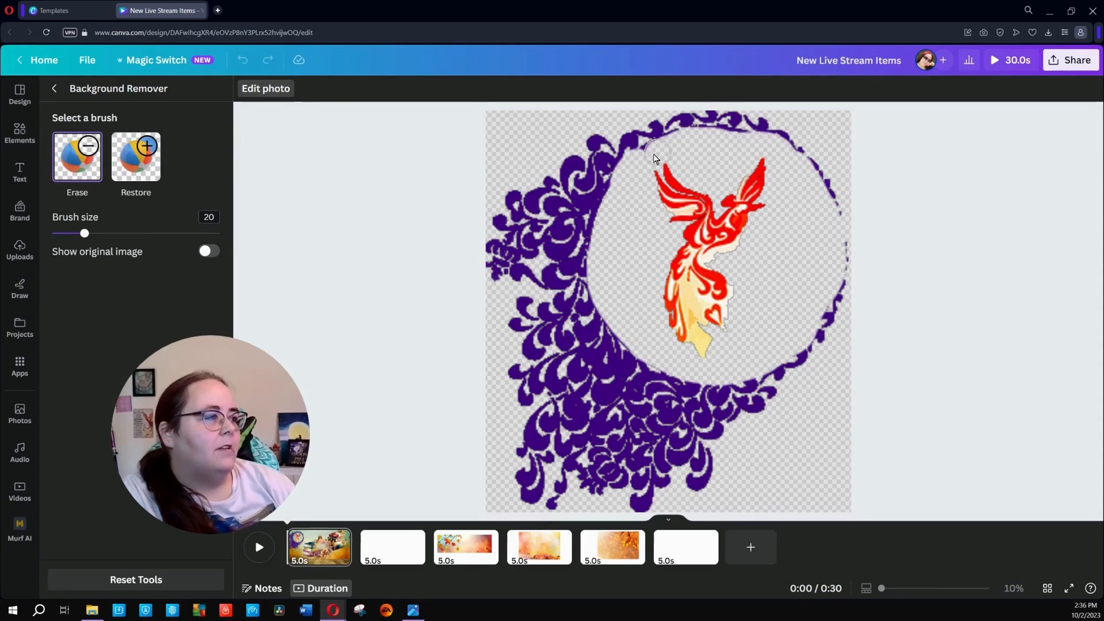
Erase the remaining purple ornament around the phoenix, using brush size 70 for the large areas, so only the bird is left
{"action": "mouse_move", "coordinate": [844, 275]}
{"action": "left_mouse_down"}
{"action": "mouse_move", "coordinate": [824, 347]}
{"action": "mouse_move", "coordinate": [793, 386]}
{"action": "mouse_move", "coordinate": [741, 412]}
{"action": "left_mouse_up"}
{"action": "left_click_drag", "start_coordinate": [86, 236], "coordinate": [168, 233]}
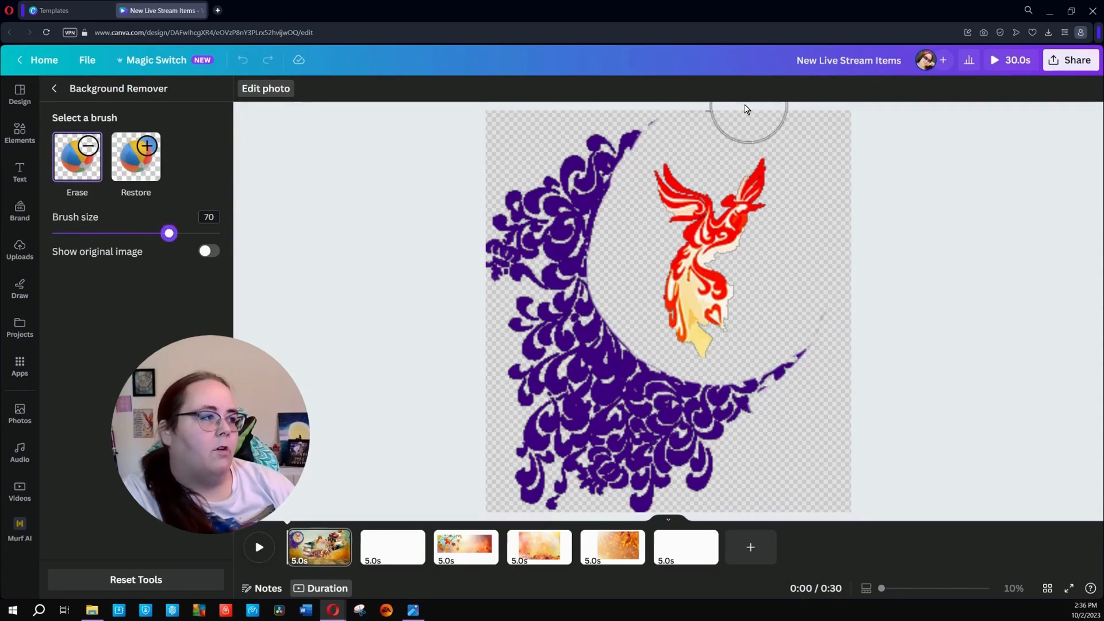
{"action": "mouse_move", "coordinate": [746, 111]}
{"action": "left_mouse_down"}
{"action": "mouse_move", "coordinate": [604, 123]}
{"action": "mouse_move", "coordinate": [575, 218]}
{"action": "mouse_move", "coordinate": [502, 287]}
{"action": "mouse_move", "coordinate": [569, 314]}
{"action": "mouse_move", "coordinate": [713, 408]}
{"action": "mouse_move", "coordinate": [850, 321]}
{"action": "mouse_move", "coordinate": [661, 461]}
{"action": "mouse_move", "coordinate": [509, 310]}
{"action": "mouse_move", "coordinate": [653, 506]}
{"action": "left_mouse_up"}
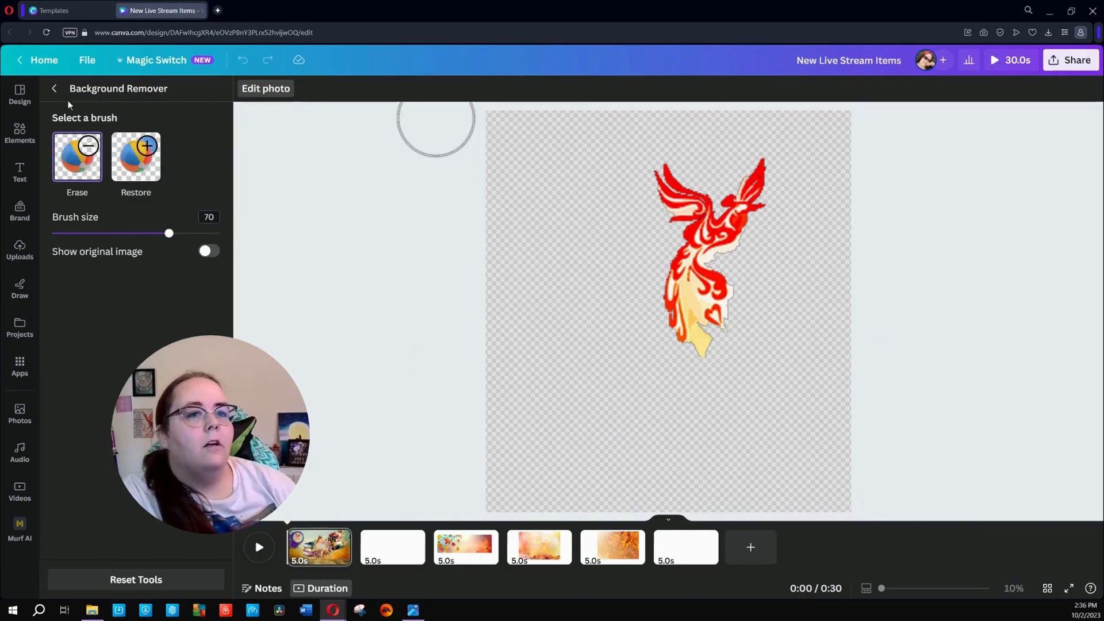
{"action": "left_click", "coordinate": [54, 88]}
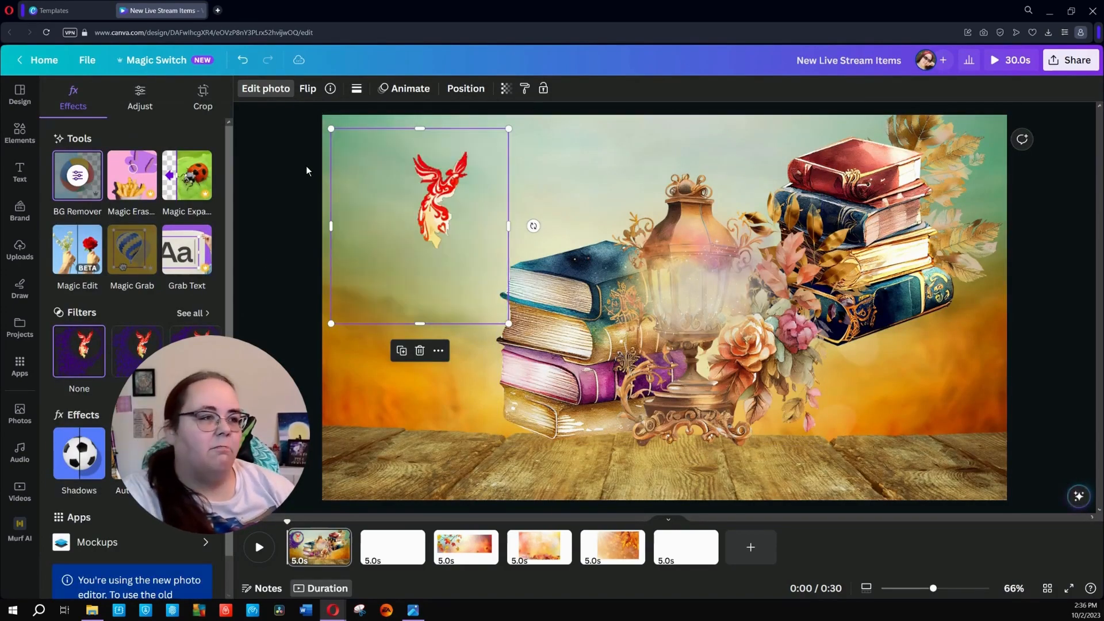
Place the phoenix over the lantern and apply the Vinto filter to the sparkling cloud
{"action": "left_click_drag", "start_coordinate": [429, 198], "coordinate": [677, 292]}
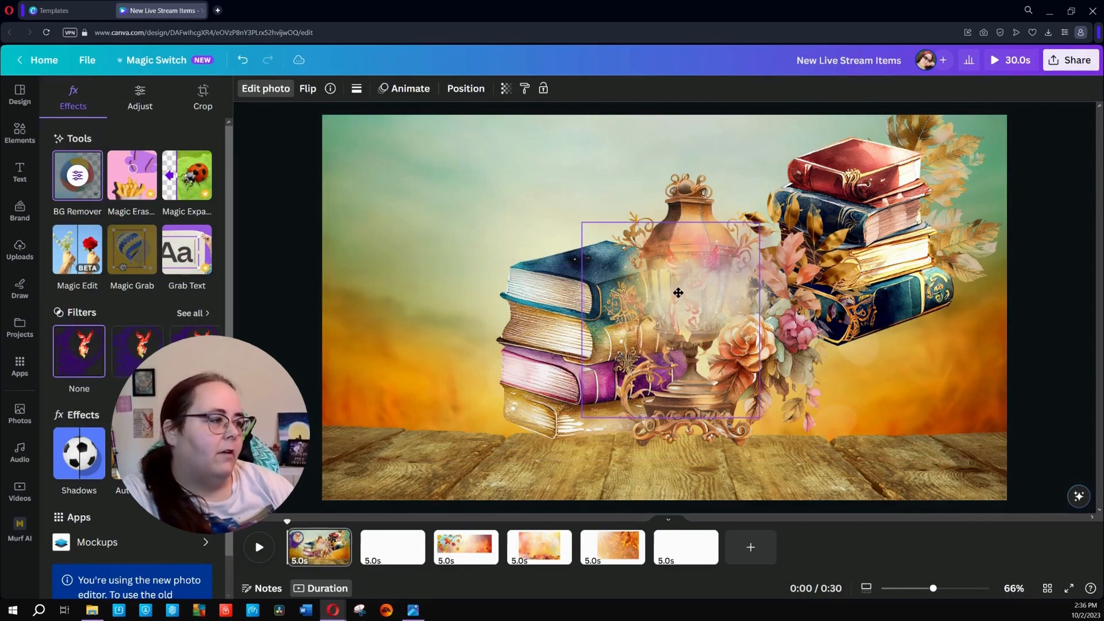
{"action": "left_click", "coordinate": [702, 329]}
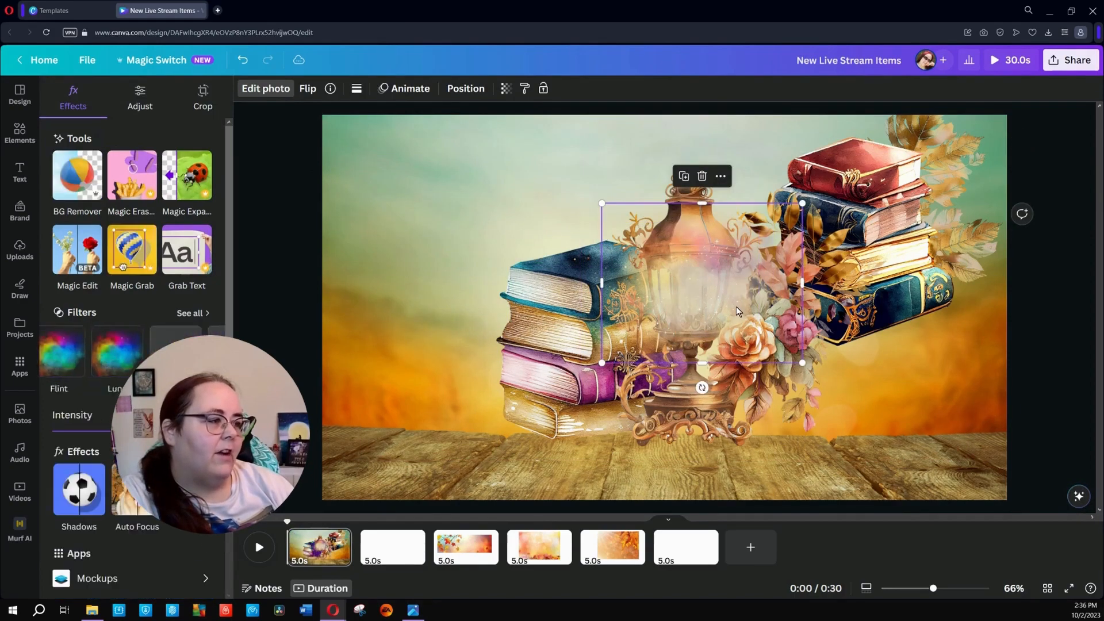
{"action": "left_click", "coordinate": [66, 351]}
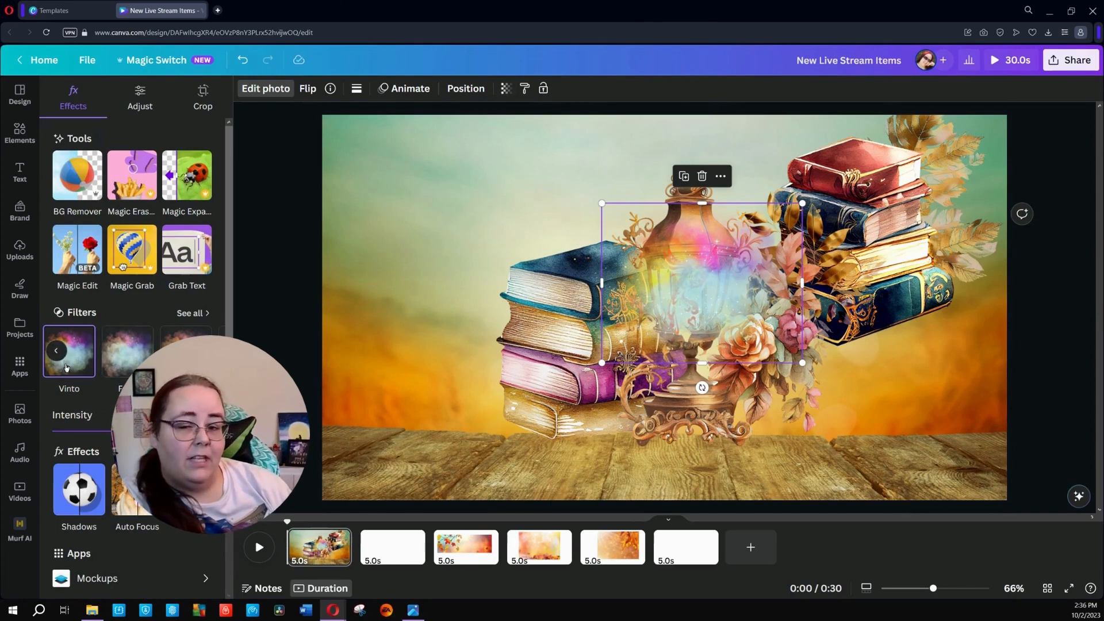
Set the sparkling cloud's transparency to 52 and send it one layer backward behind the phoenix
{"action": "left_click", "coordinate": [505, 88]}
{"action": "left_click_drag", "start_coordinate": [506, 135], "coordinate": [465, 134]}
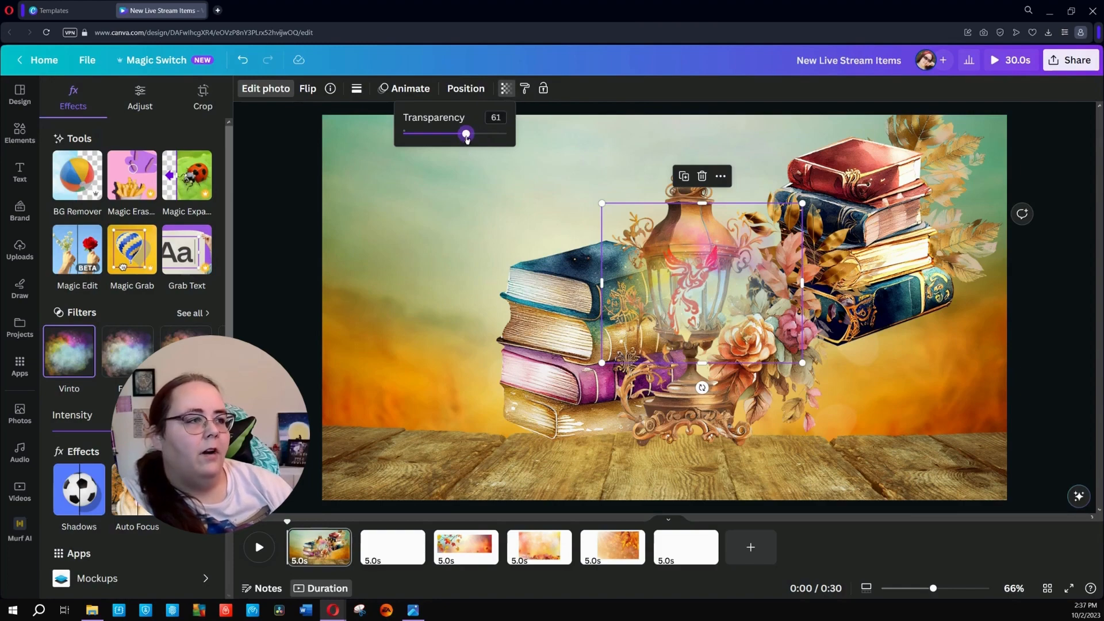
{"action": "left_click_drag", "start_coordinate": [466, 134], "coordinate": [458, 137]}
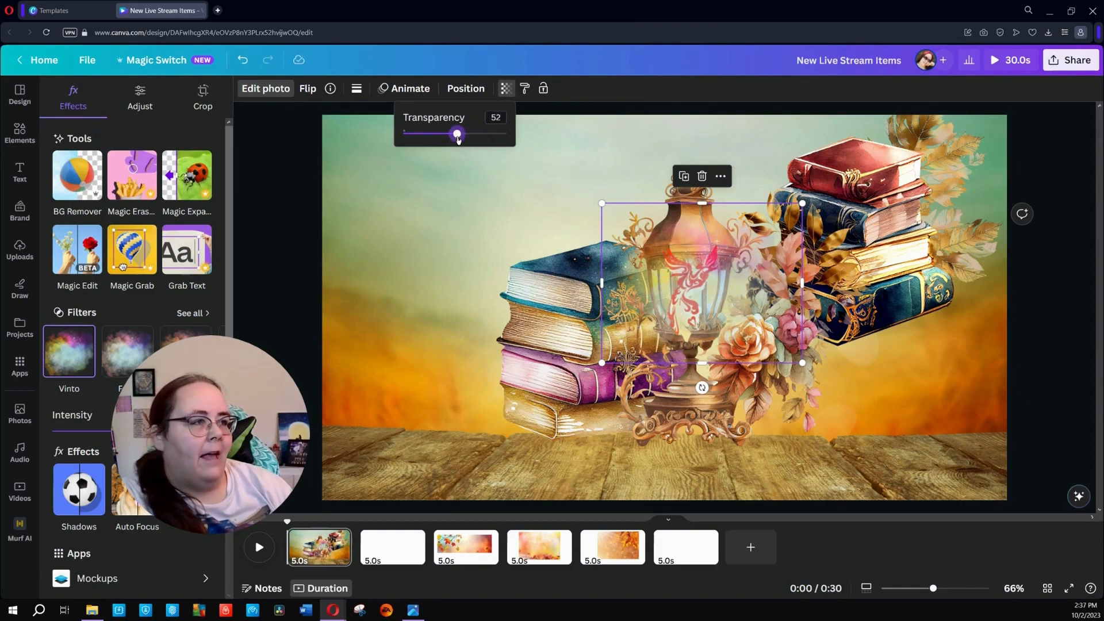
{"action": "left_click", "coordinate": [467, 89]}
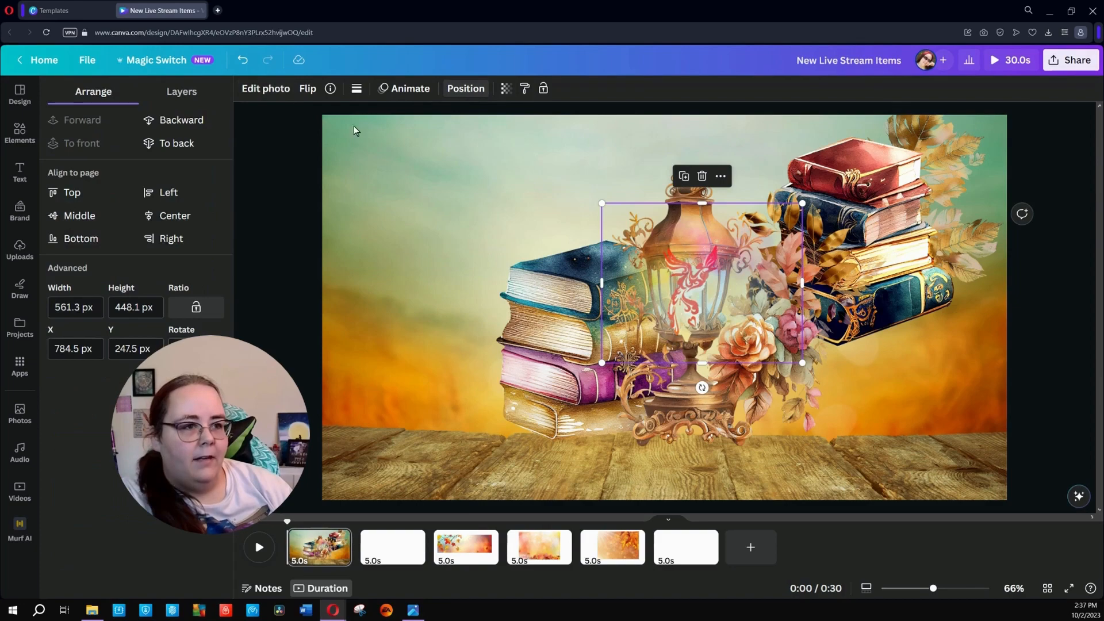
{"action": "left_click", "coordinate": [194, 122]}
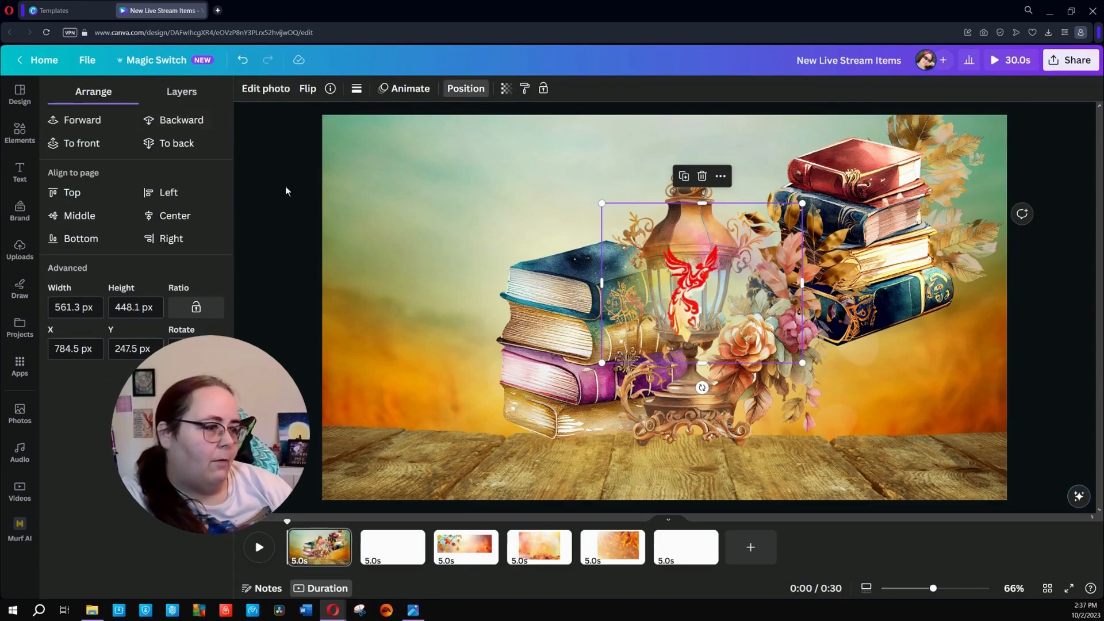
{"action": "left_click", "coordinate": [295, 310]}
Shrink the phoenix and center it inside the lantern glass
{"action": "left_click", "coordinate": [682, 305]}
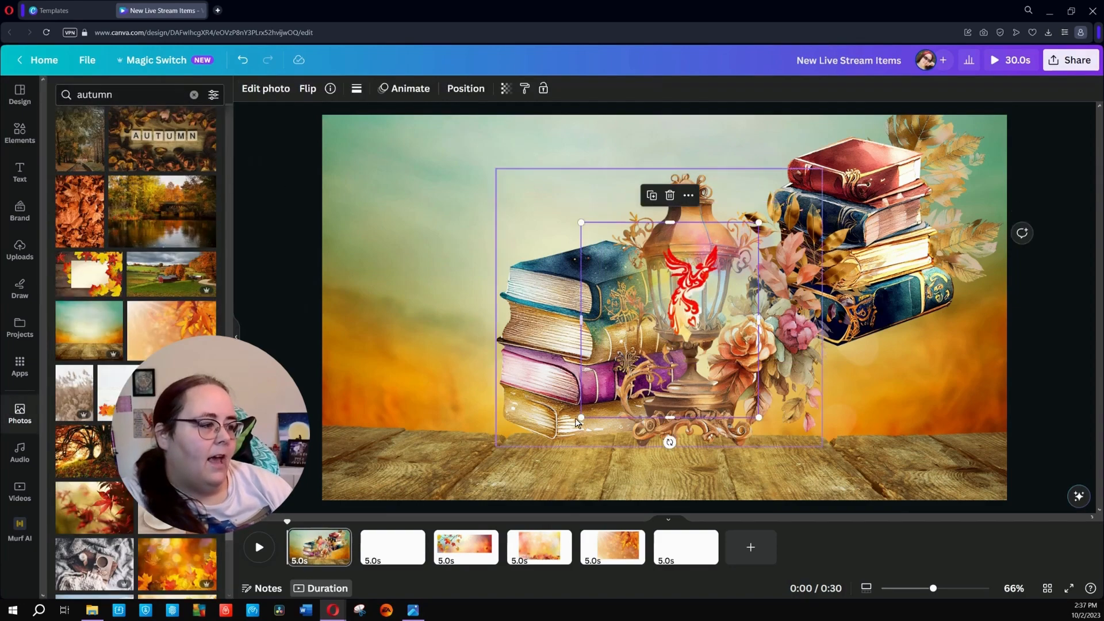
{"action": "left_click_drag", "start_coordinate": [582, 416], "coordinate": [628, 365]}
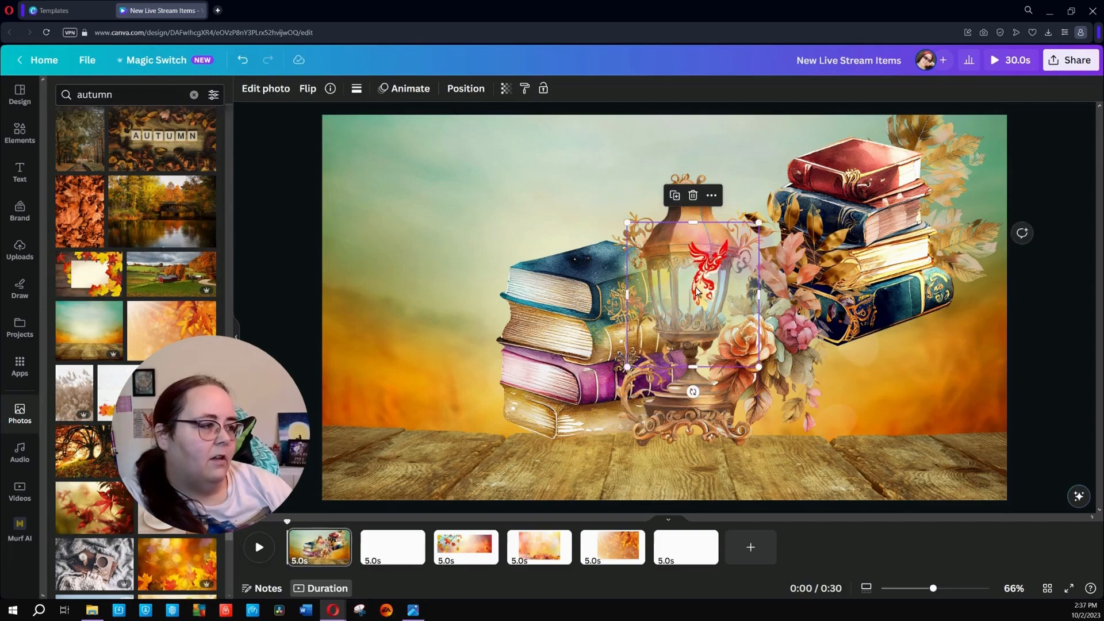
{"action": "left_click_drag", "start_coordinate": [696, 287], "coordinate": [674, 304]}
{"action": "left_click", "coordinate": [315, 364]}
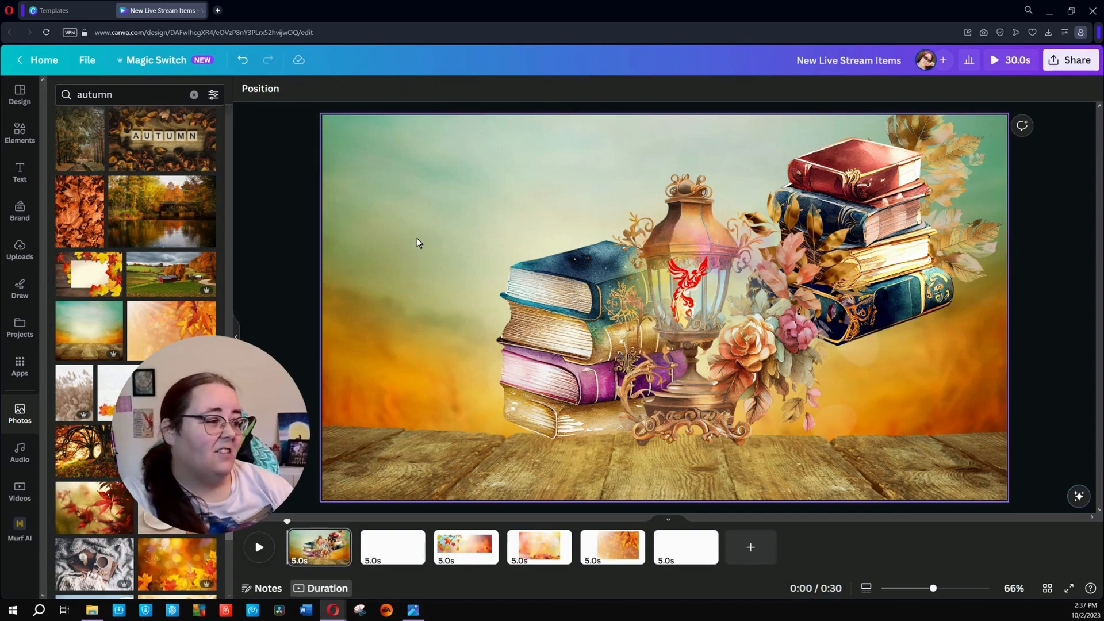
Move the golden-leaf book stack aside to the page's upper-left corner and group the book-and-lantern image, cloud and phoenix
{"action": "left_click_drag", "start_coordinate": [1004, 303], "coordinate": [418, 177]}
{"action": "left_click", "coordinate": [296, 363]}
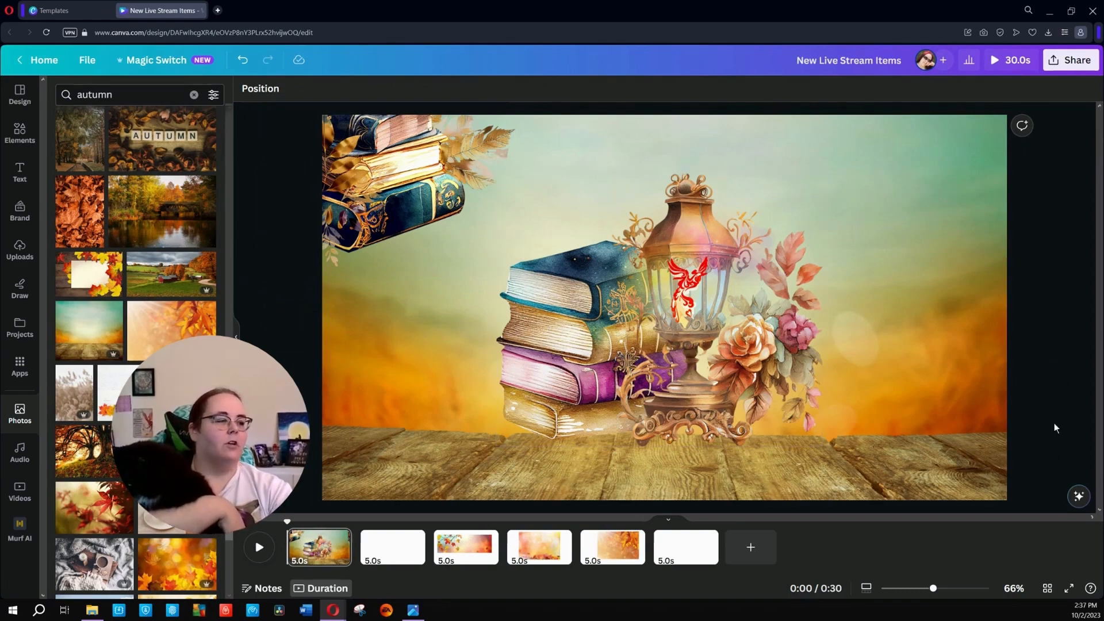
{"action": "left_click_drag", "start_coordinate": [1073, 442], "coordinate": [547, 164]}
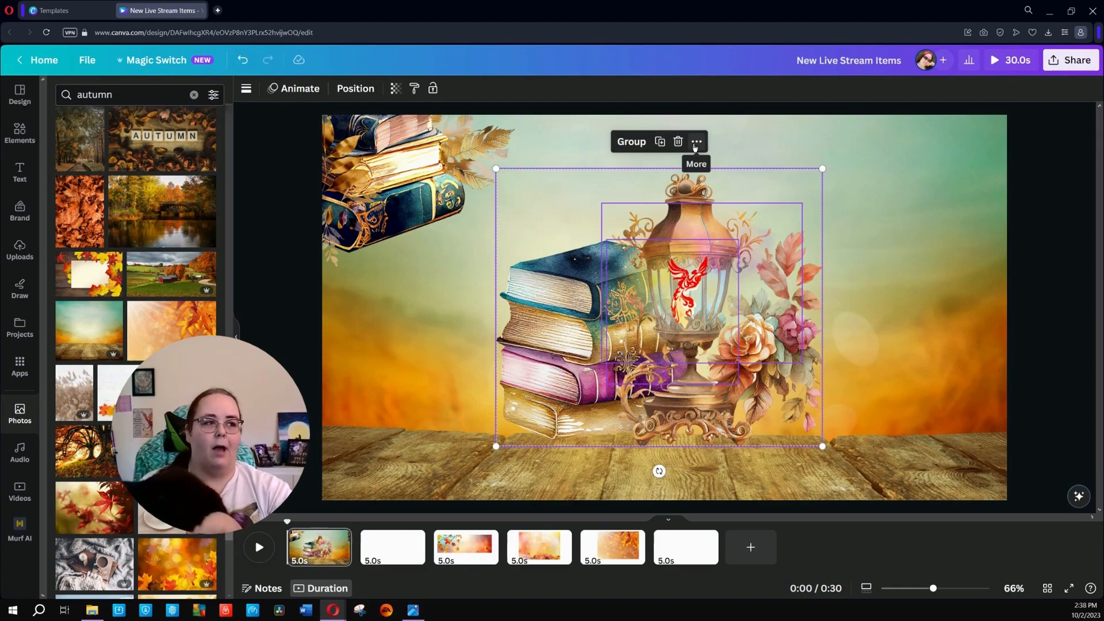
{"action": "left_click", "coordinate": [629, 143]}
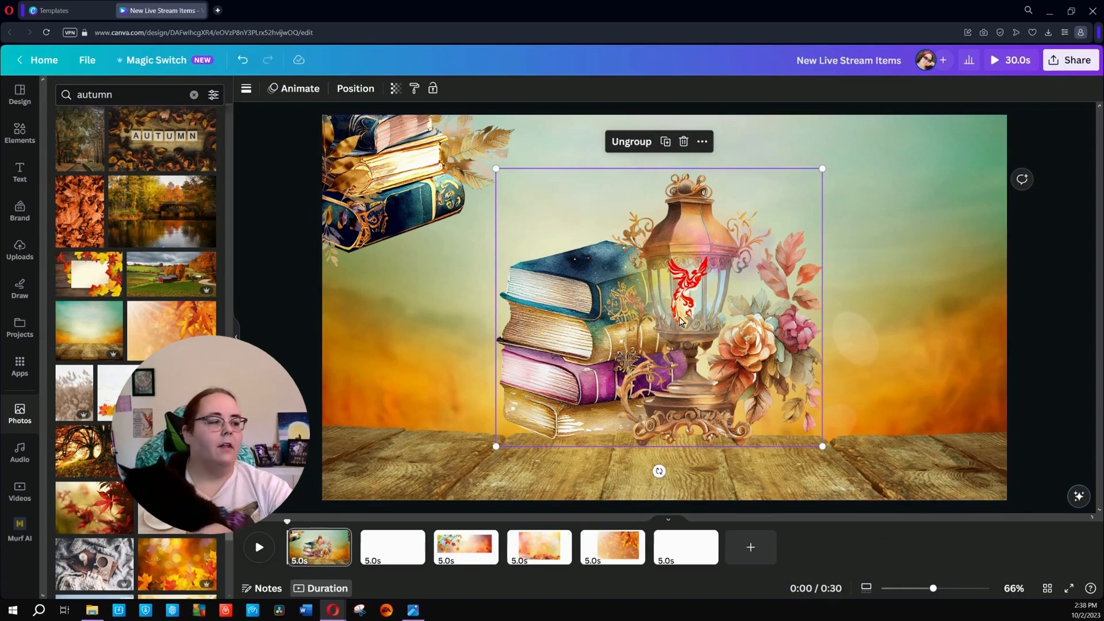
Move the lantern group into the page's lower-right corner and place the golden-leaf book stack beside it at the bottom edge
{"action": "left_click_drag", "start_coordinate": [680, 321], "coordinate": [868, 388]}
{"action": "left_click", "coordinate": [1079, 432]}
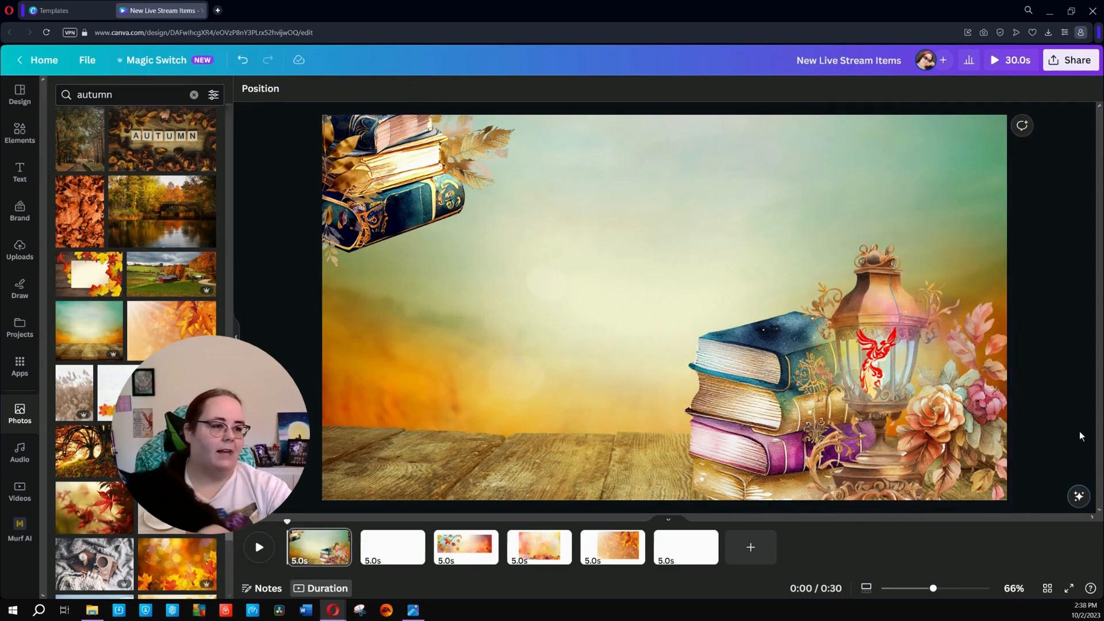
{"action": "left_click_drag", "start_coordinate": [405, 187], "coordinate": [618, 452]}
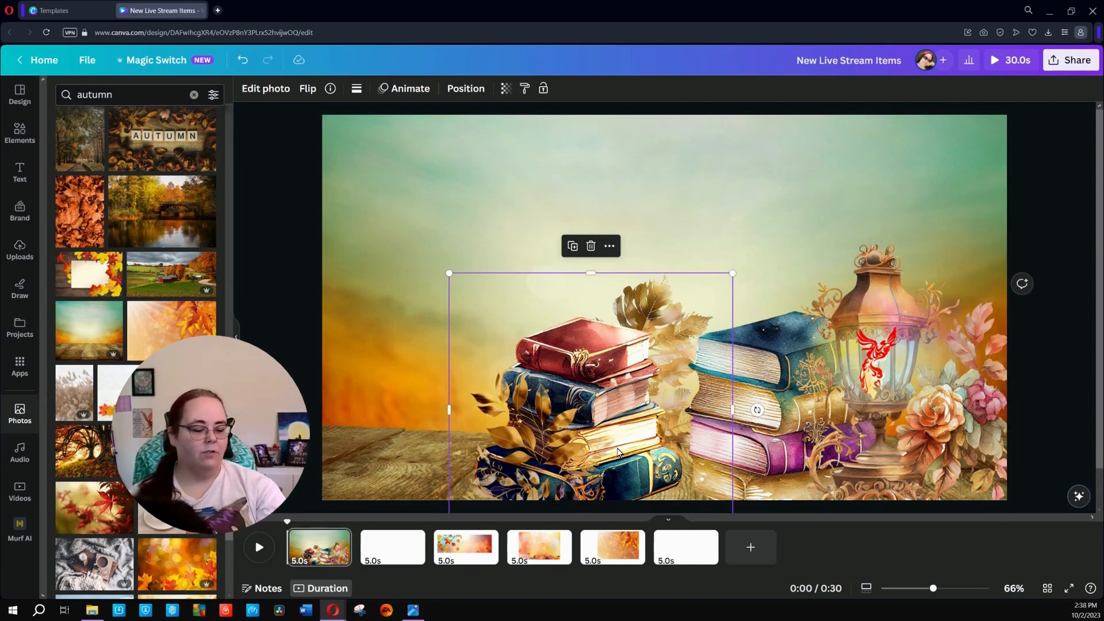
Delete the golden-leaf book stack and nudge the book-and-lantern group slightly in the page's lower-right corner
{"action": "key", "text": "Delete"}
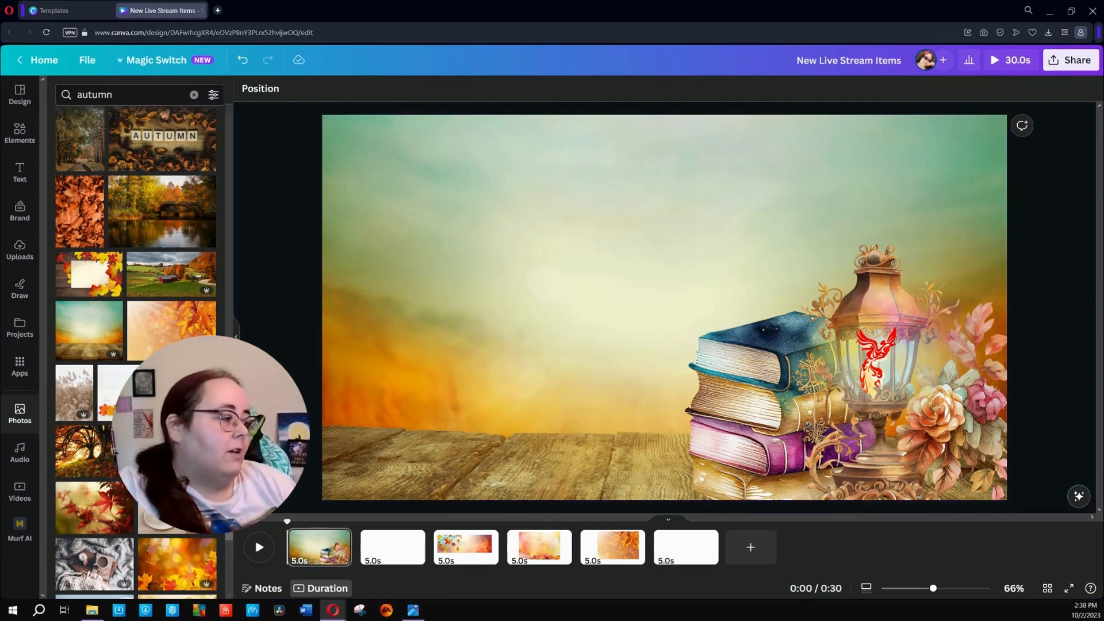
{"action": "left_click", "coordinate": [939, 427]}
{"action": "left_click_drag", "start_coordinate": [940, 427], "coordinate": [943, 427]}
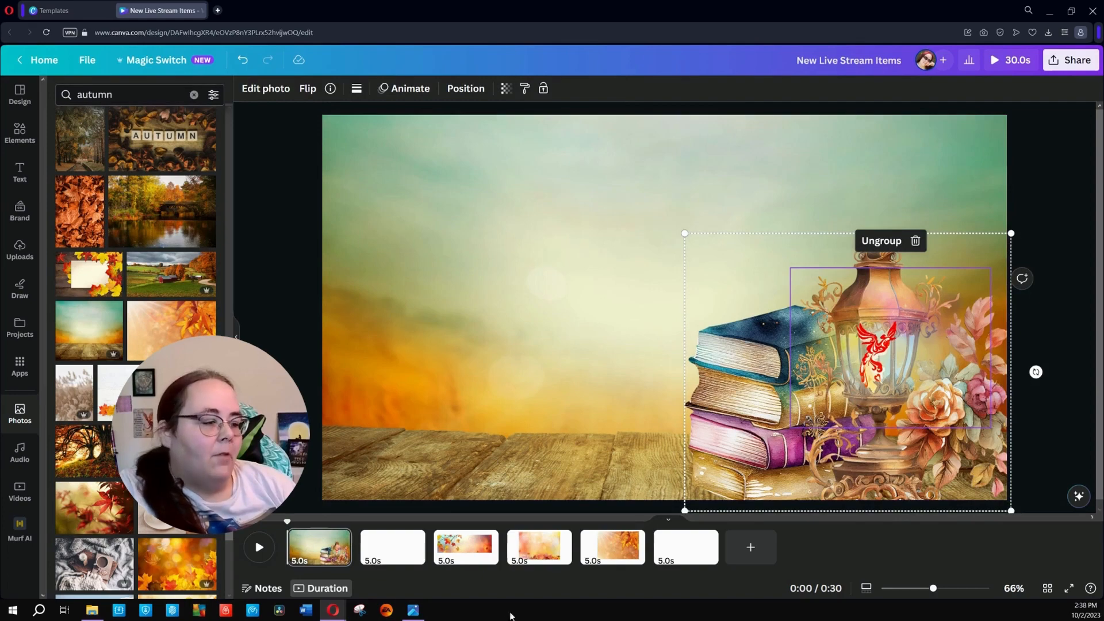
Move the orange maple leaf photo from the fifth page onto the first page and shift it to the left of the lantern
{"action": "left_click", "coordinate": [466, 561]}
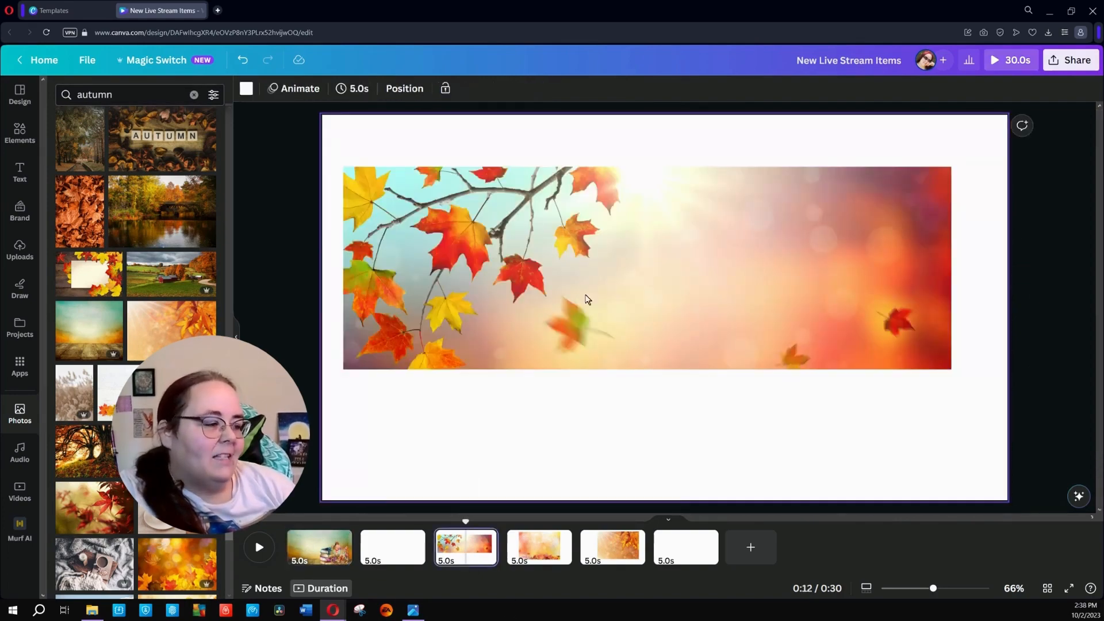
{"action": "left_click", "coordinate": [477, 261]}
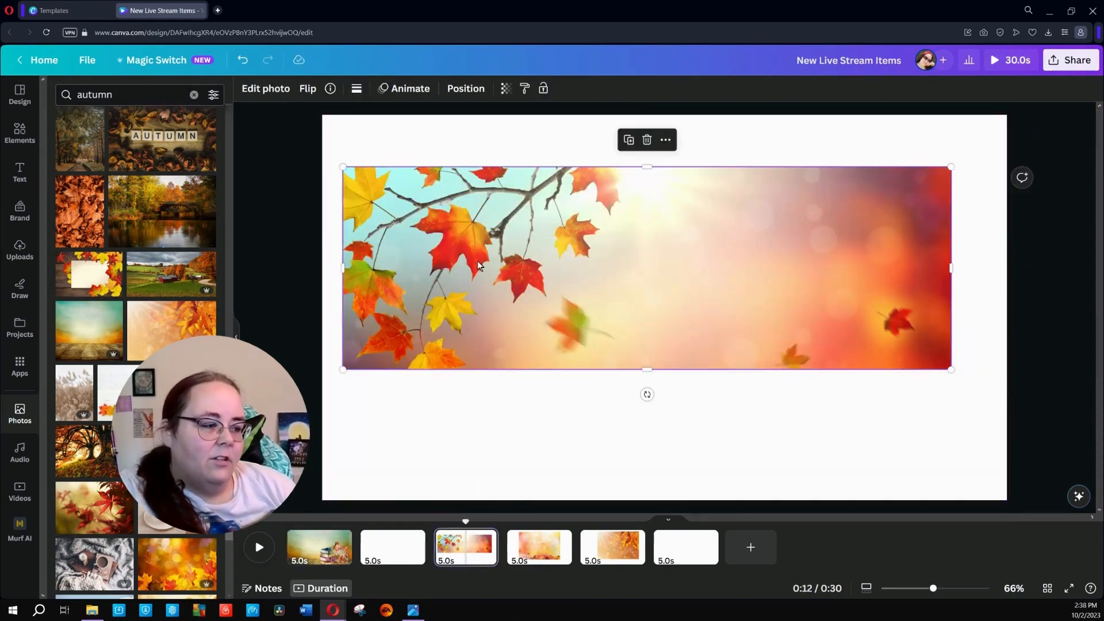
{"action": "left_click", "coordinate": [613, 556]}
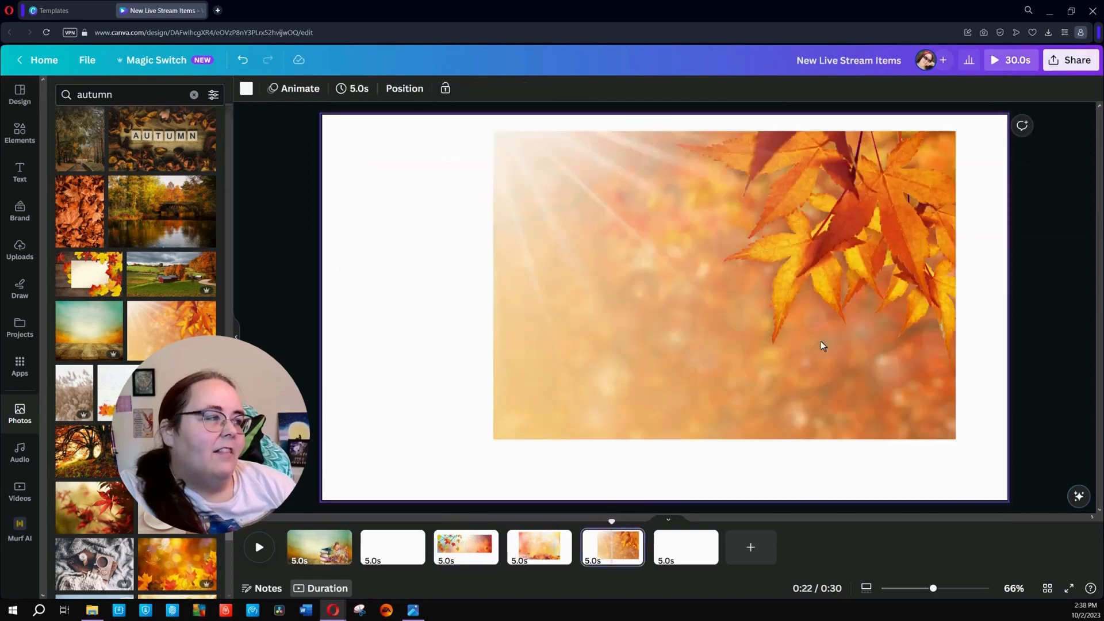
{"action": "left_click", "coordinate": [863, 249]}
{"action": "left_click_drag", "start_coordinate": [812, 285], "coordinate": [319, 546]}
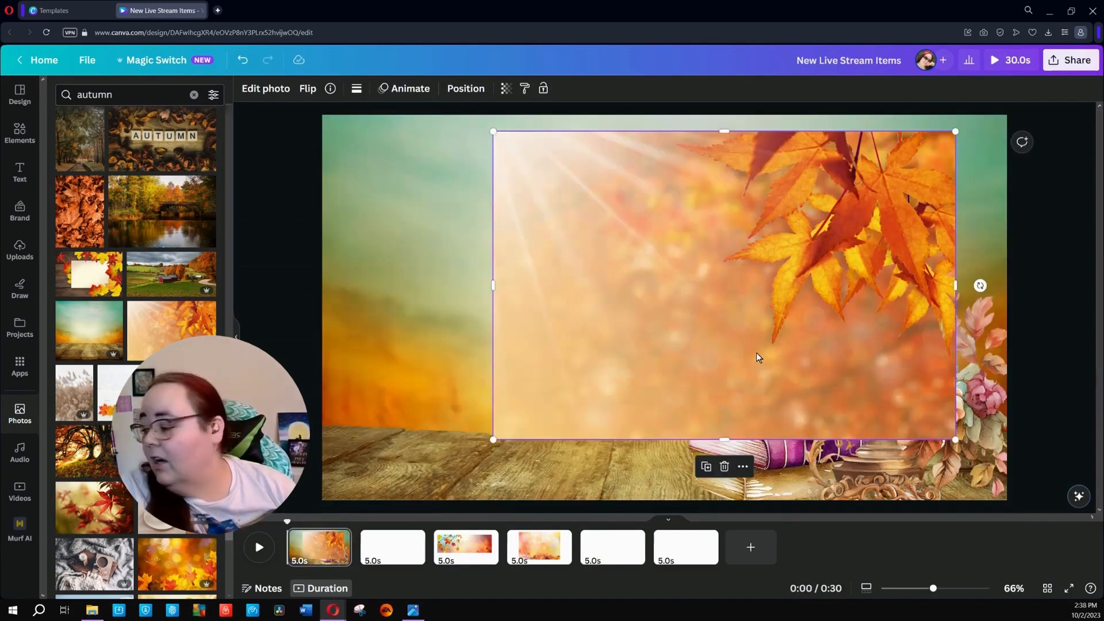
{"action": "left_click_drag", "start_coordinate": [795, 288], "coordinate": [650, 290]}
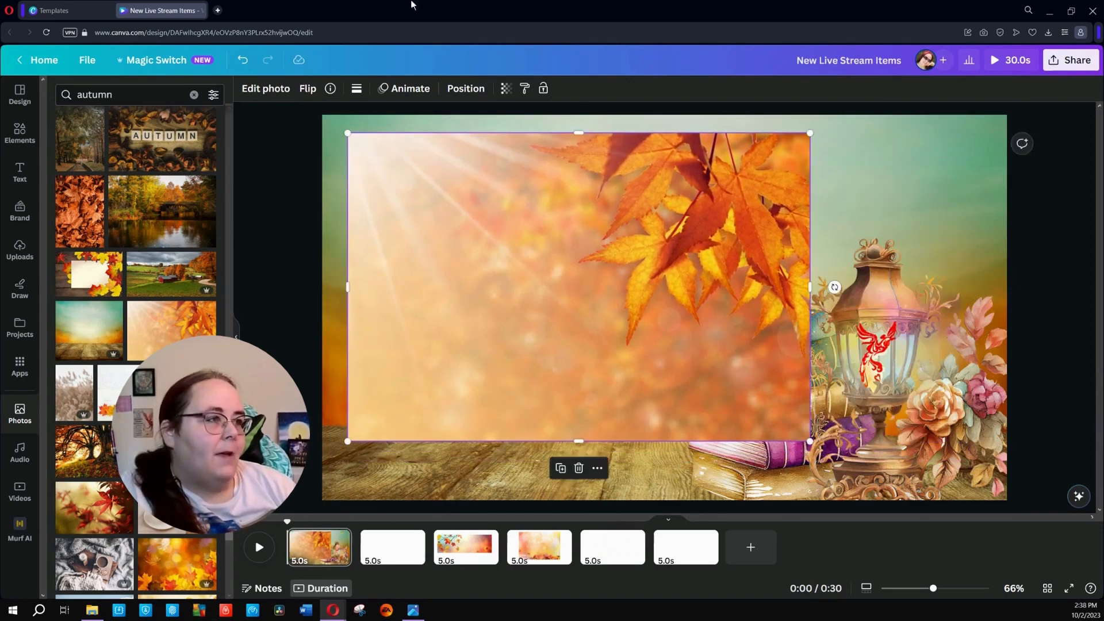
Flip the maple leaf photo horizontally so its leaves hang from the upper-left corner
{"action": "left_click", "coordinate": [309, 89]}
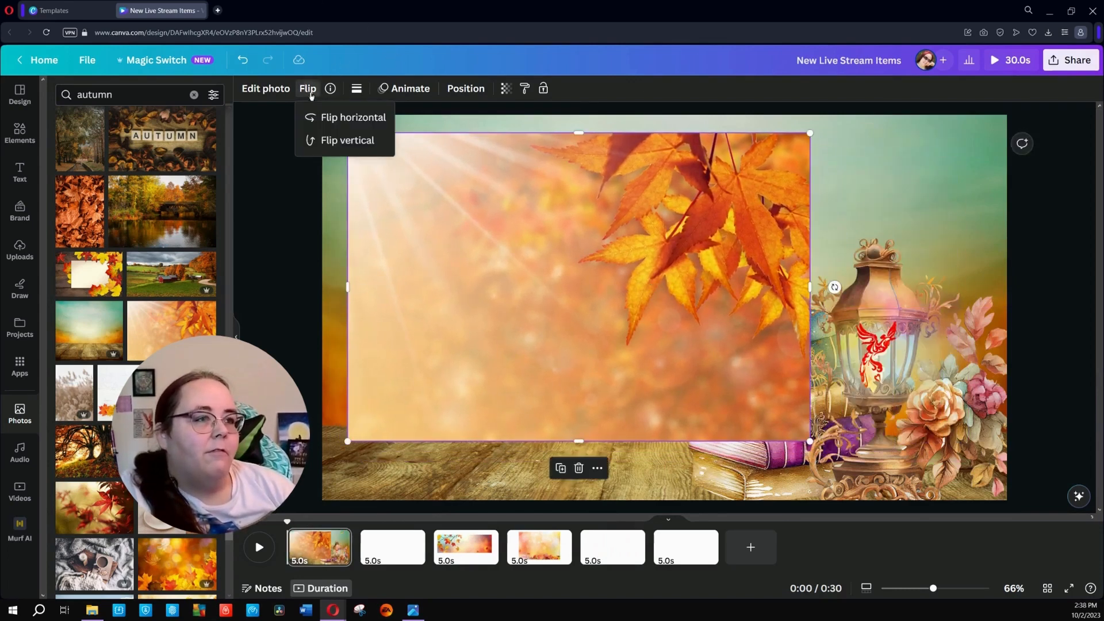
{"action": "left_click", "coordinate": [331, 149]}
{"action": "left_click", "coordinate": [333, 118]}
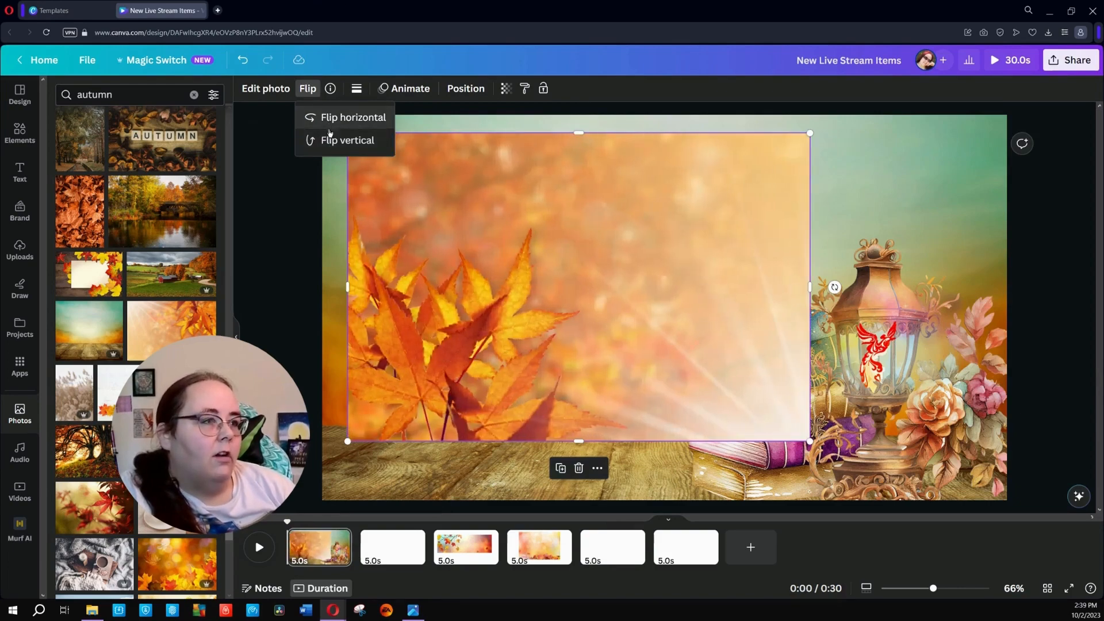
{"action": "left_click", "coordinate": [333, 140]}
{"action": "left_click", "coordinate": [282, 255]}
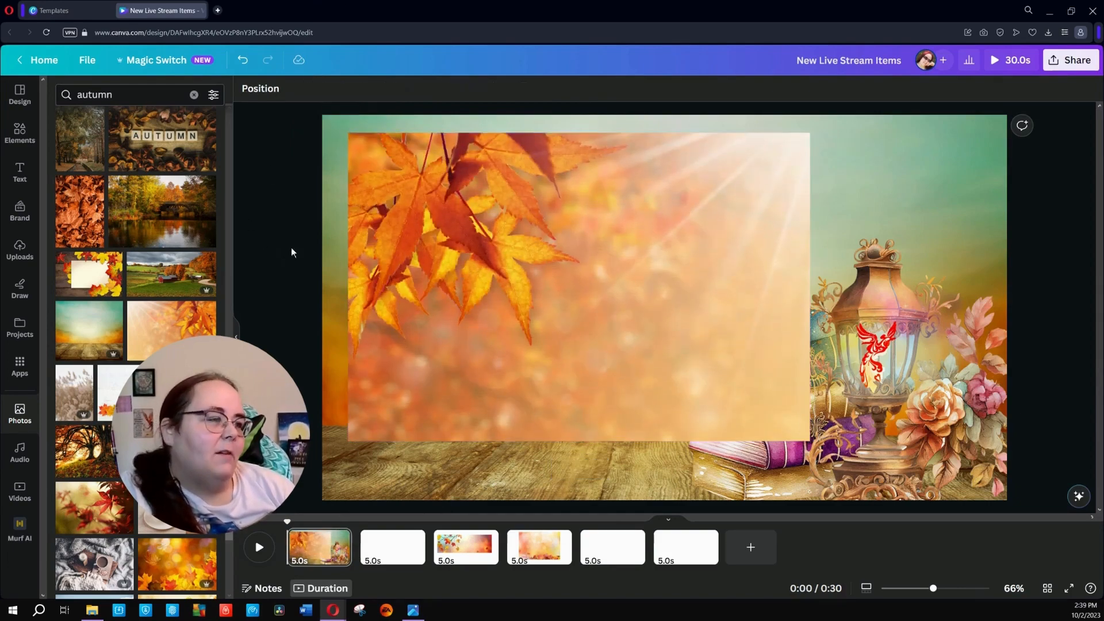
Set the maple leaf photo's transparency to 46 and snap it into the page's upper-left corner
{"action": "left_click", "coordinate": [586, 310]}
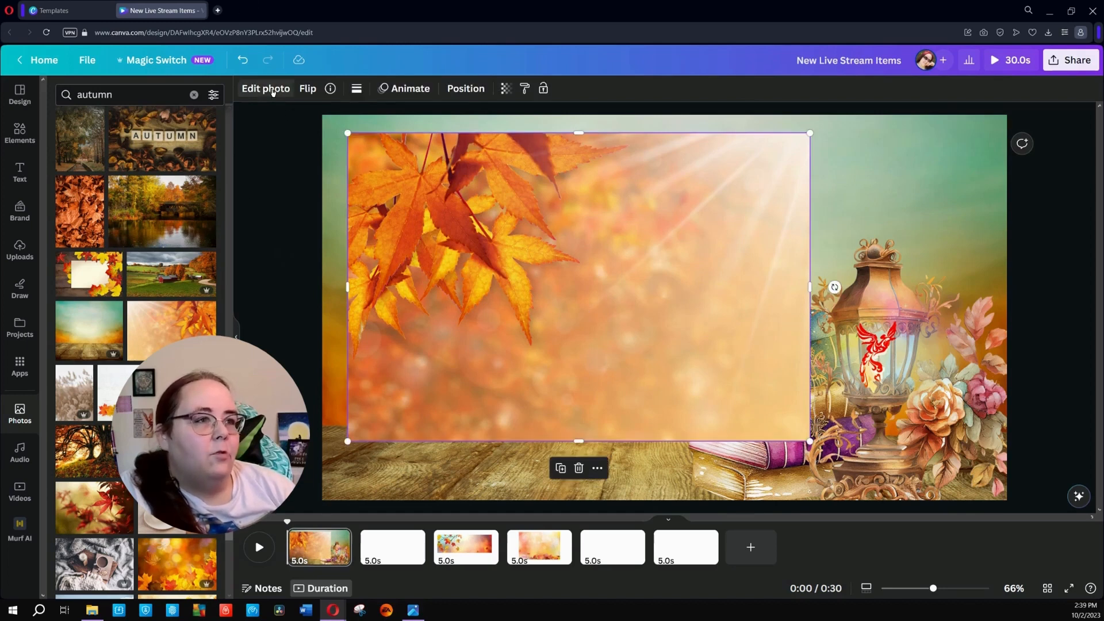
{"action": "left_click", "coordinate": [506, 88]}
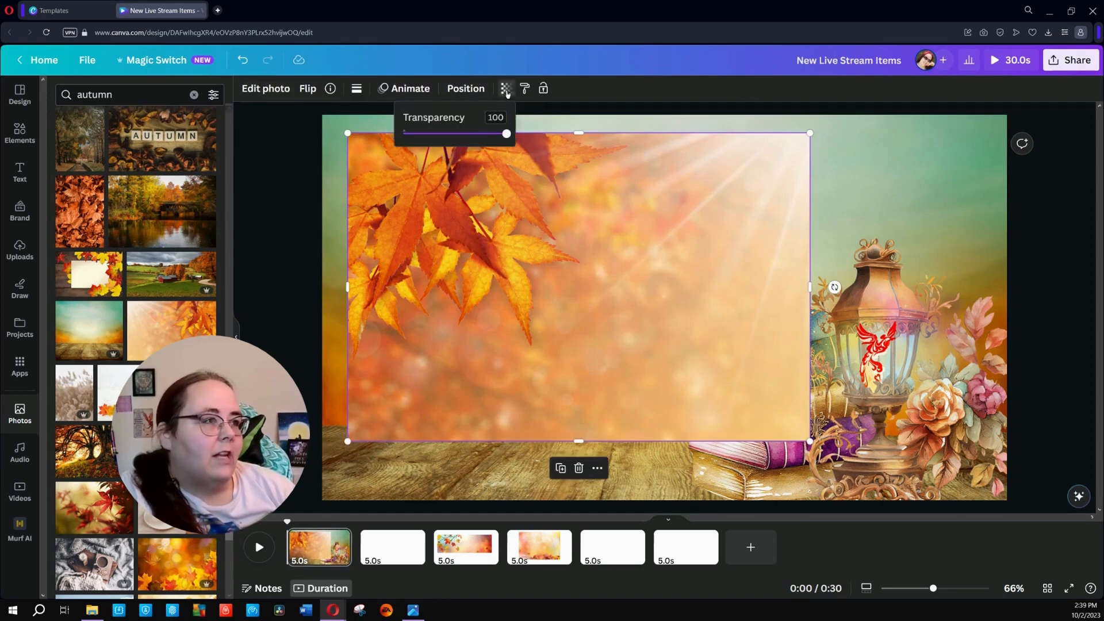
{"action": "left_click_drag", "start_coordinate": [508, 135], "coordinate": [452, 152]}
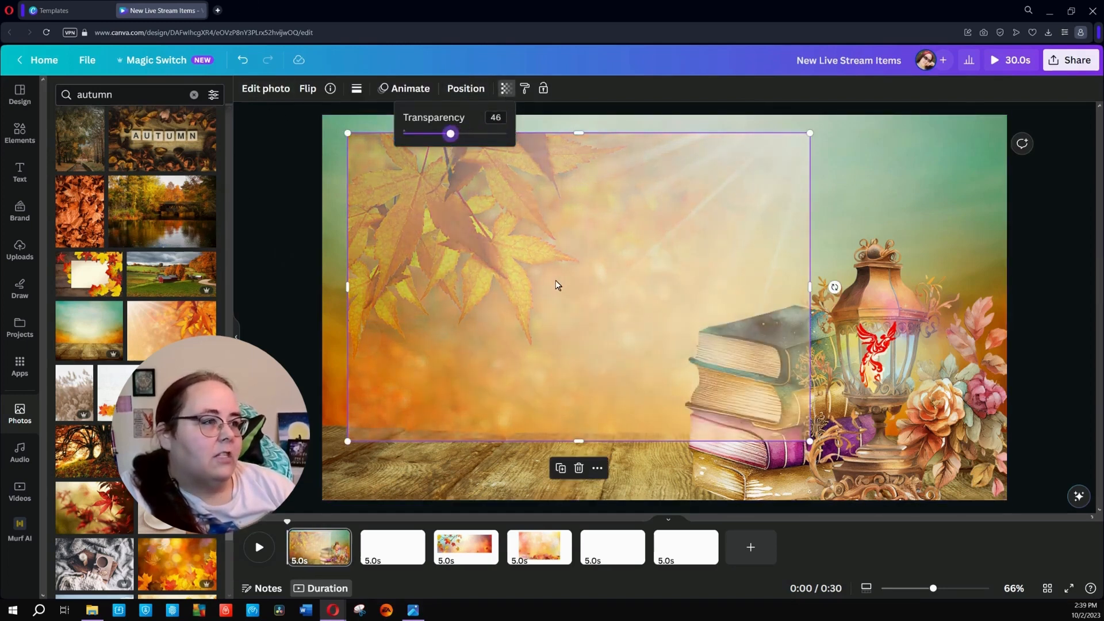
{"action": "left_click_drag", "start_coordinate": [556, 284], "coordinate": [529, 266]}
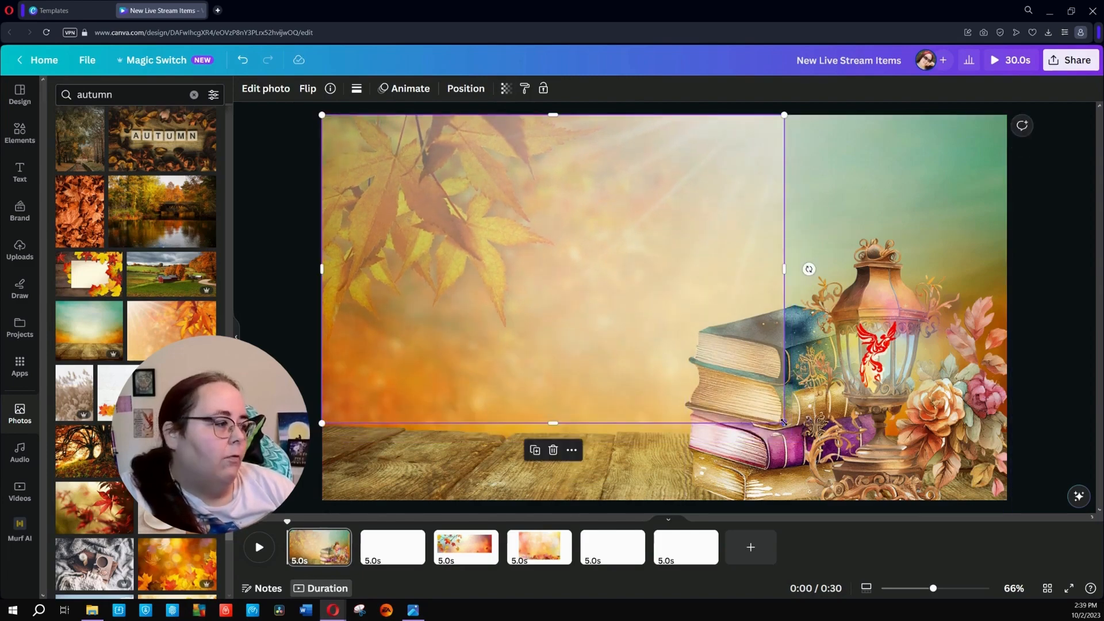
Enlarge the maple leaf photo to cover the page at about 1931 px wide and set its transparency to 34
{"action": "left_click_drag", "start_coordinate": [784, 423], "coordinate": [1068, 547]}
{"action": "left_click", "coordinate": [506, 90]}
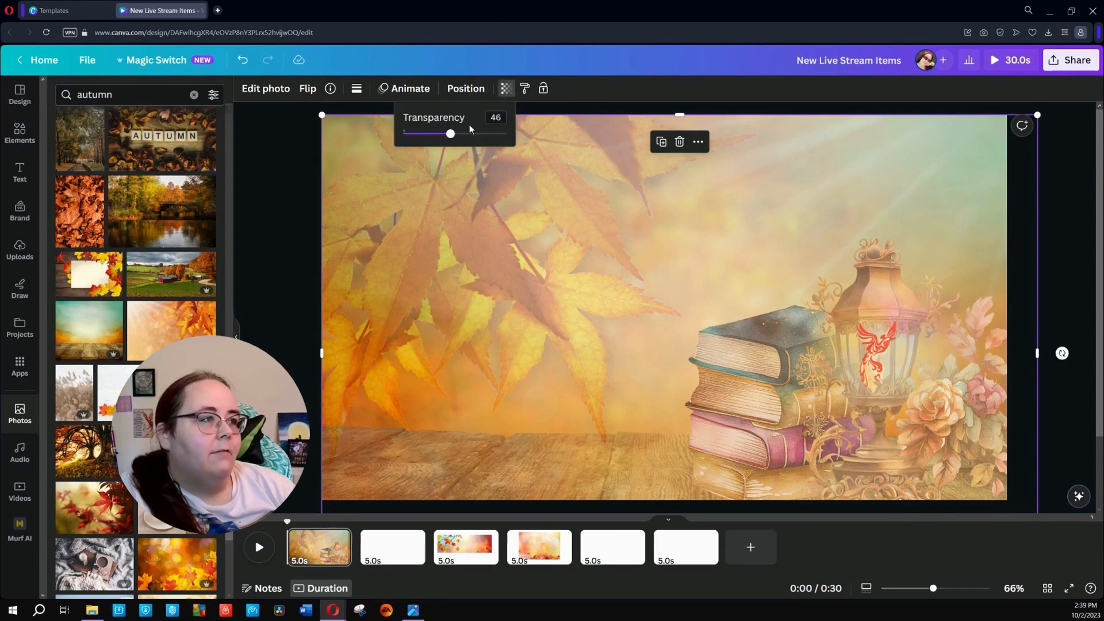
{"action": "left_click_drag", "start_coordinate": [447, 136], "coordinate": [439, 139]}
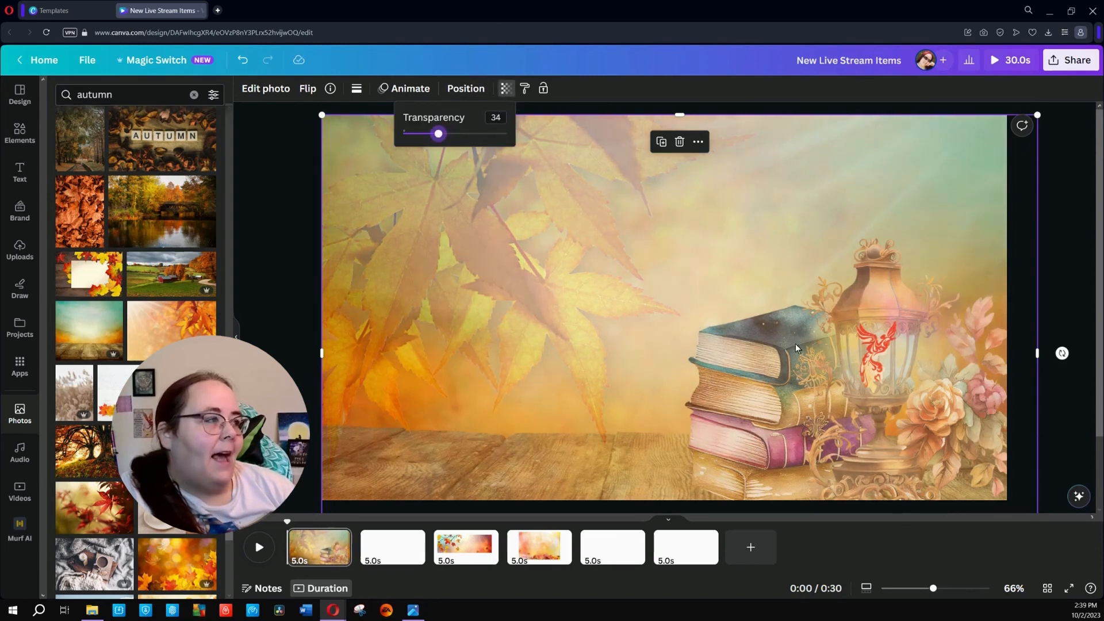
{"action": "scroll", "coordinate": [1069, 494], "scroll_direction": "down", "scroll_amount": 2}
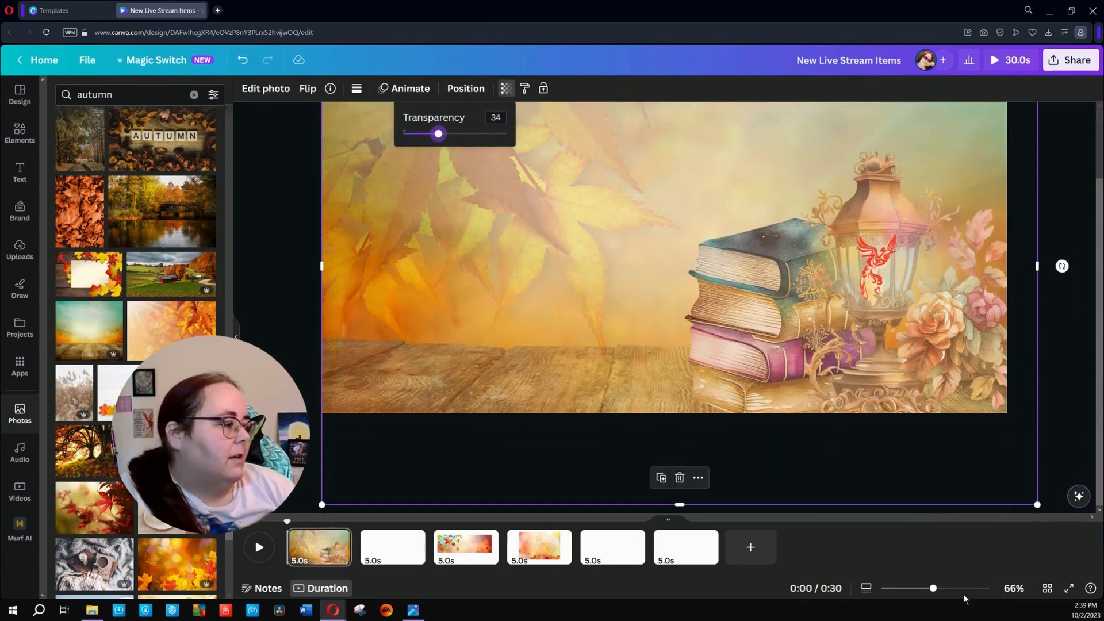
{"action": "left_click_drag", "start_coordinate": [1037, 504], "coordinate": [1047, 462]}
{"action": "scroll", "coordinate": [667, 347], "scroll_direction": "up", "scroll_amount": 2}
{"action": "left_click_drag", "start_coordinate": [499, 332], "coordinate": [500, 312]}
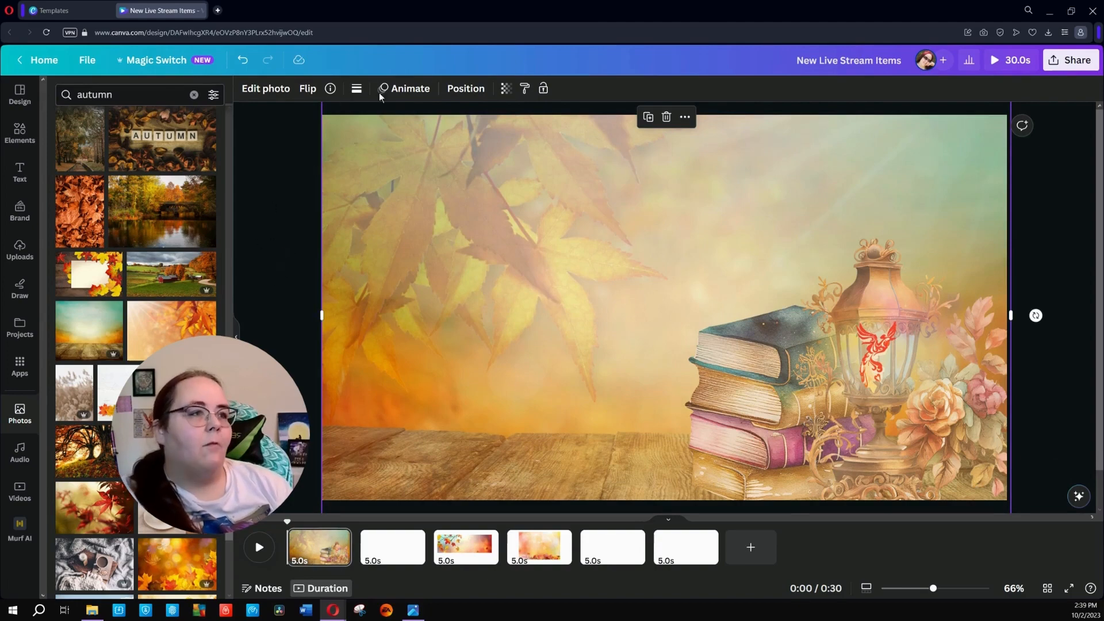
Try the Minty, Amethyst, X-Pro - and Poster filters on the maple leaf photo, reducing Poster's intensity almost to zero
{"action": "left_click", "coordinate": [270, 89]}
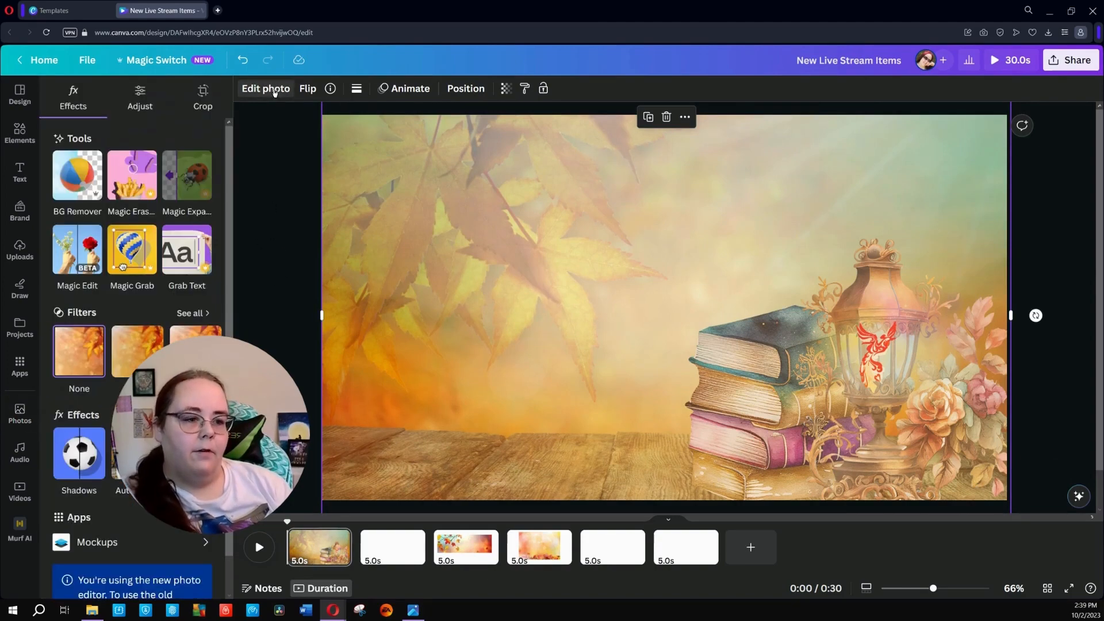
{"action": "left_click", "coordinate": [192, 313]}
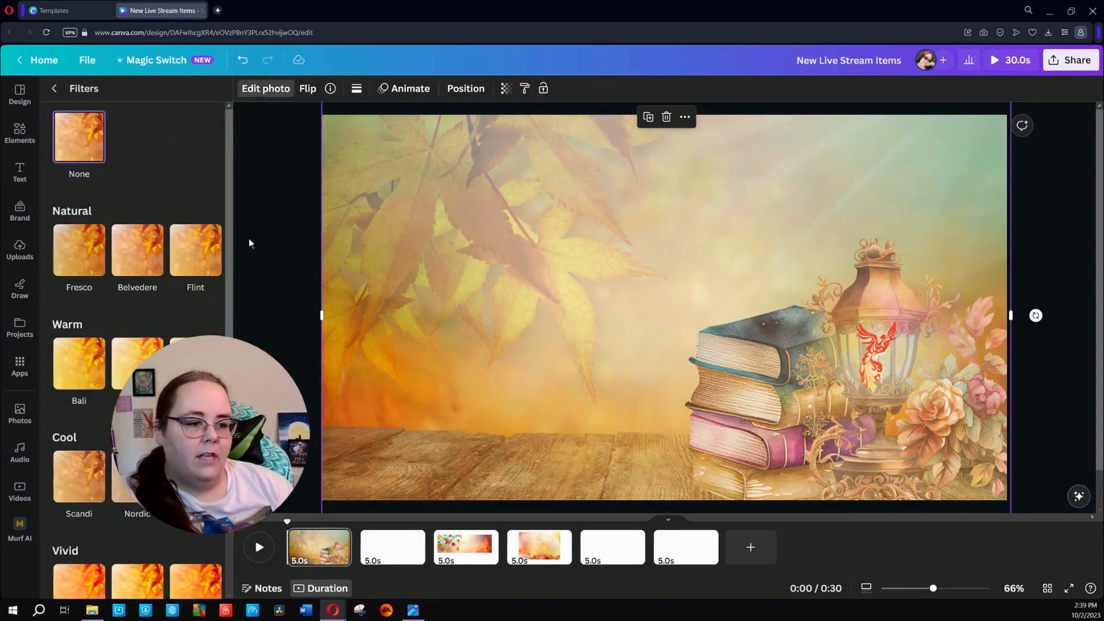
{"action": "scroll", "coordinate": [198, 184], "scroll_direction": "down", "scroll_amount": 3}
{"action": "scroll", "coordinate": [195, 190], "scroll_direction": "down", "scroll_amount": 5}
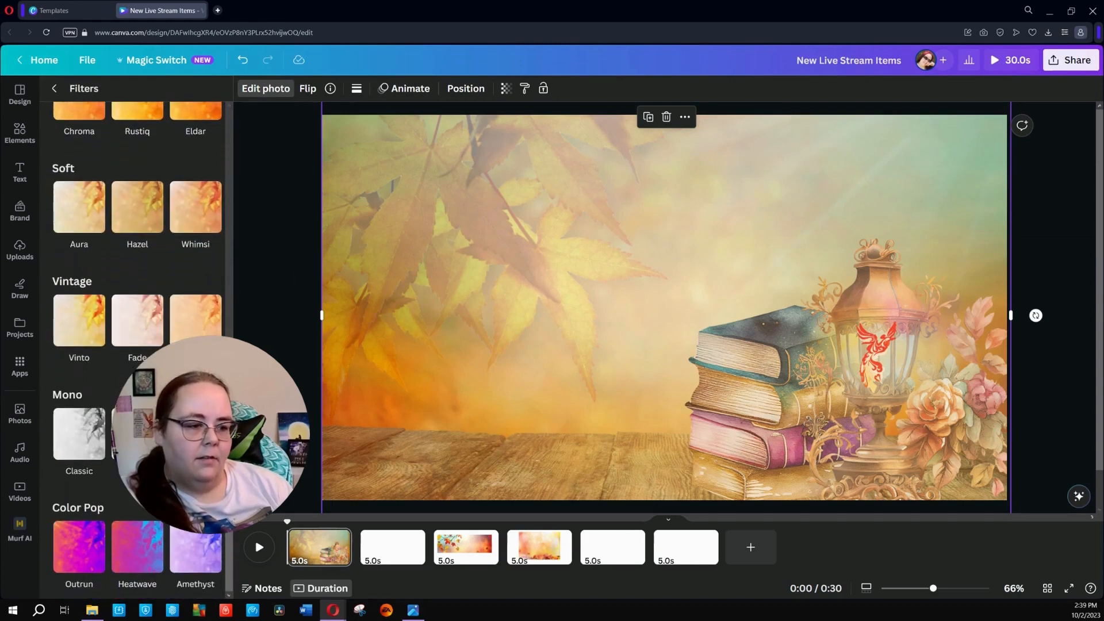
{"action": "left_click", "coordinate": [210, 546]}
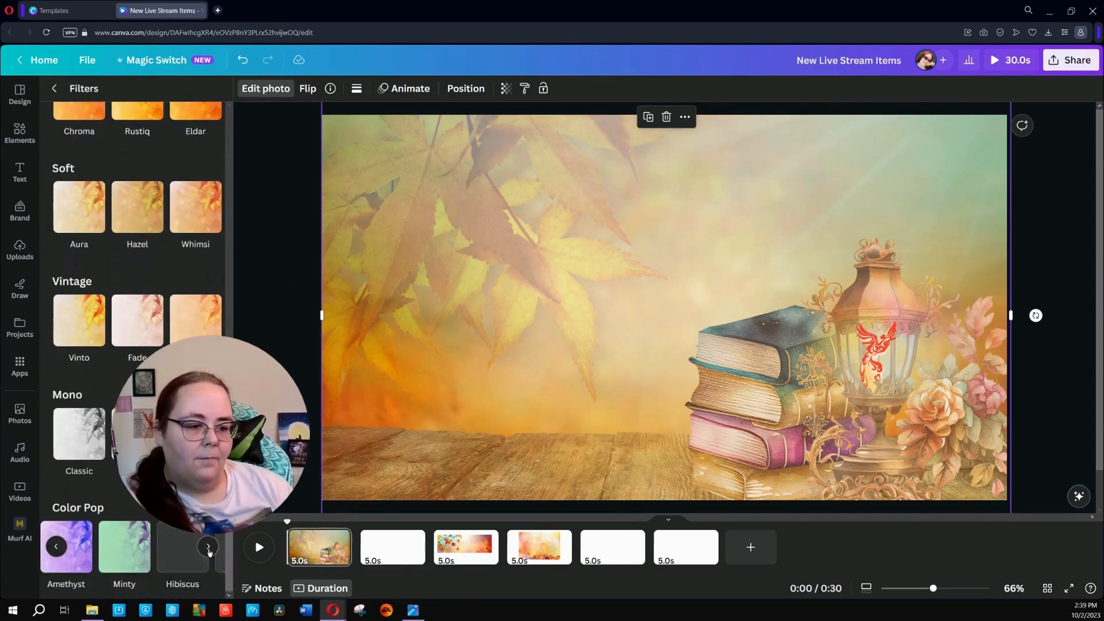
{"action": "left_click", "coordinate": [125, 568]}
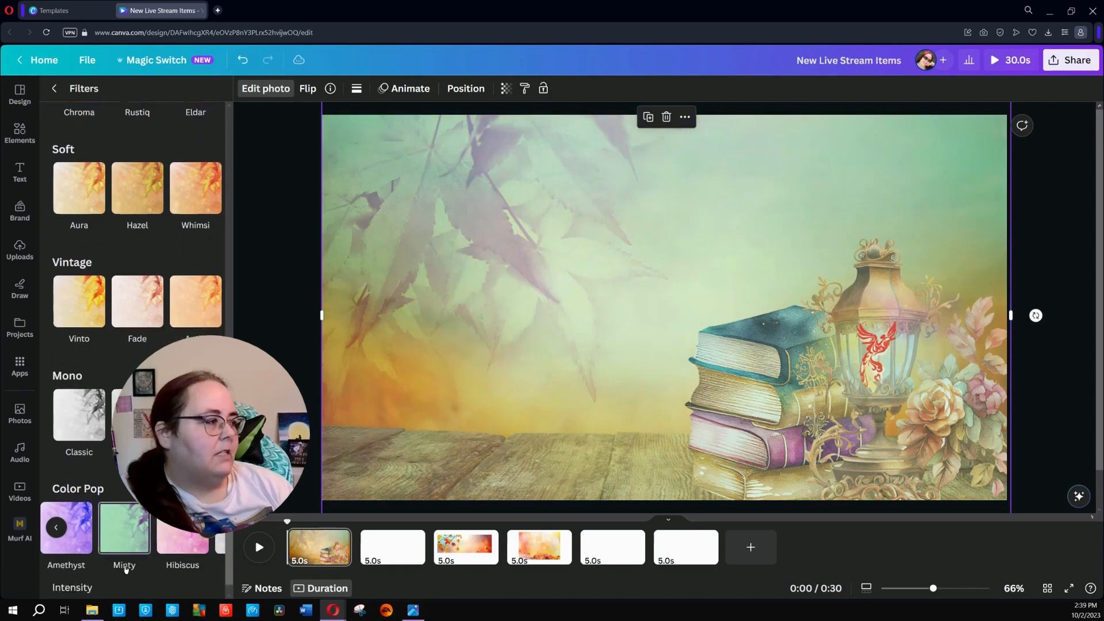
{"action": "left_click", "coordinate": [68, 528]}
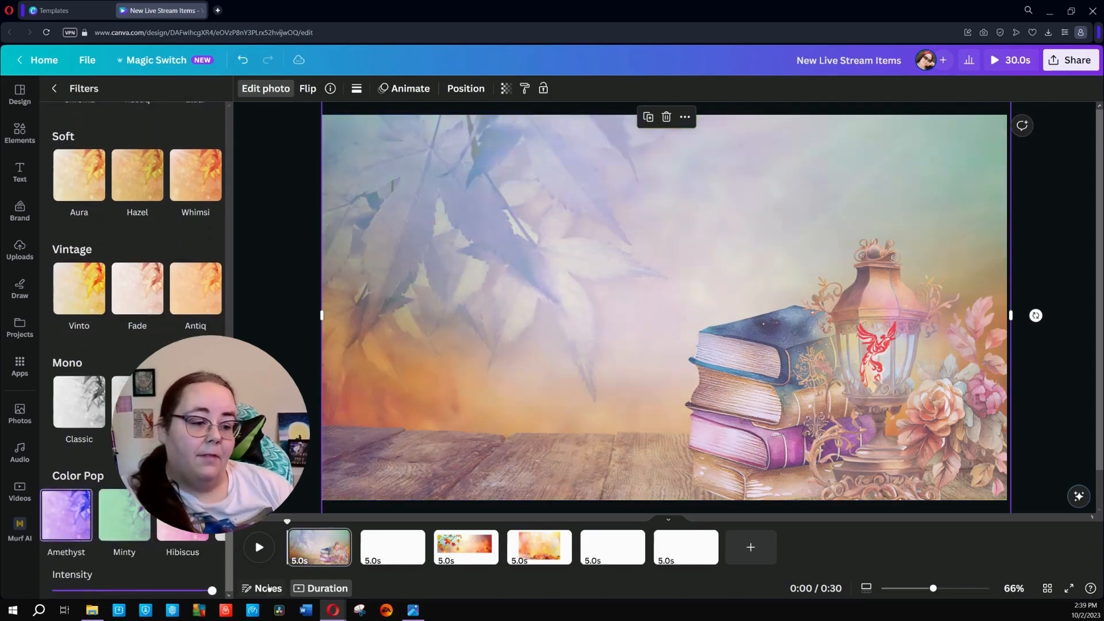
{"action": "left_click", "coordinate": [209, 515]}
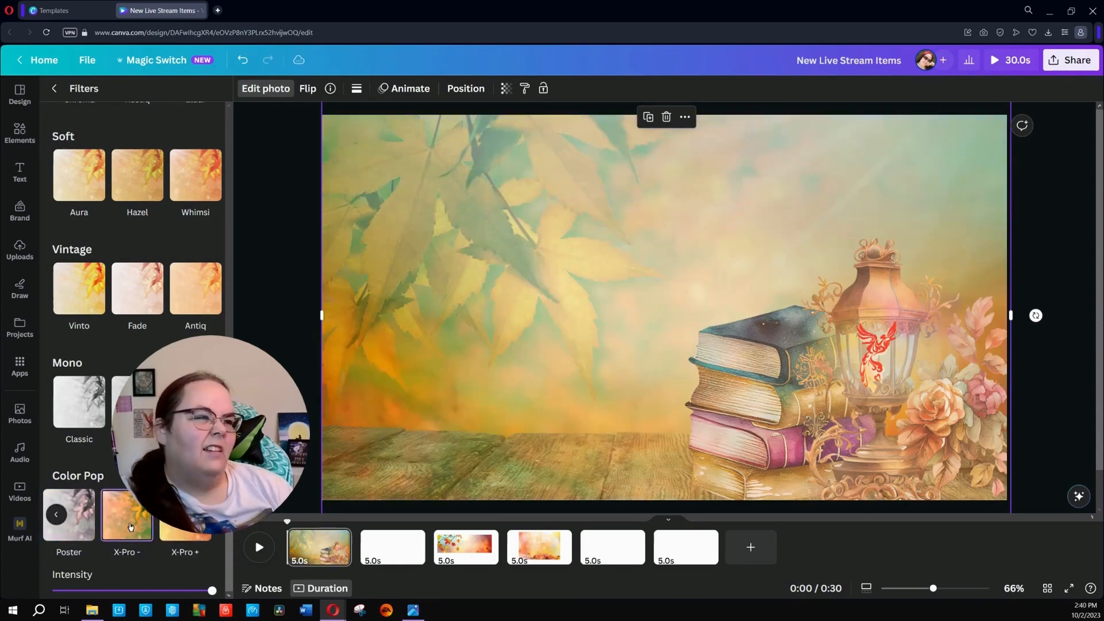
{"action": "left_click", "coordinate": [70, 517]}
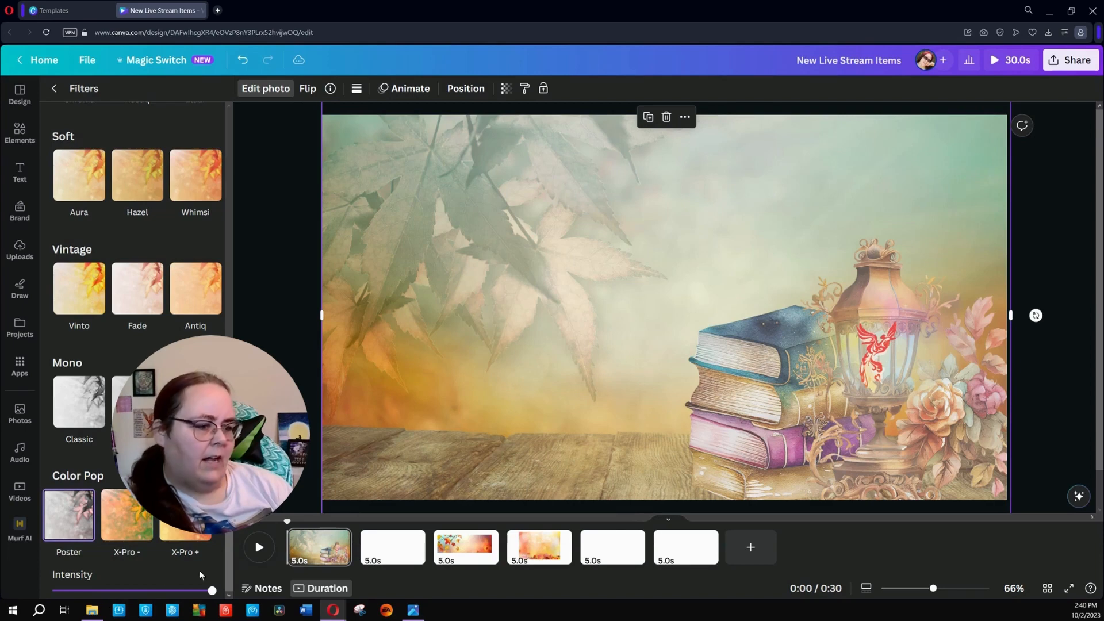
{"action": "left_click_drag", "start_coordinate": [212, 591], "coordinate": [58, 591]}
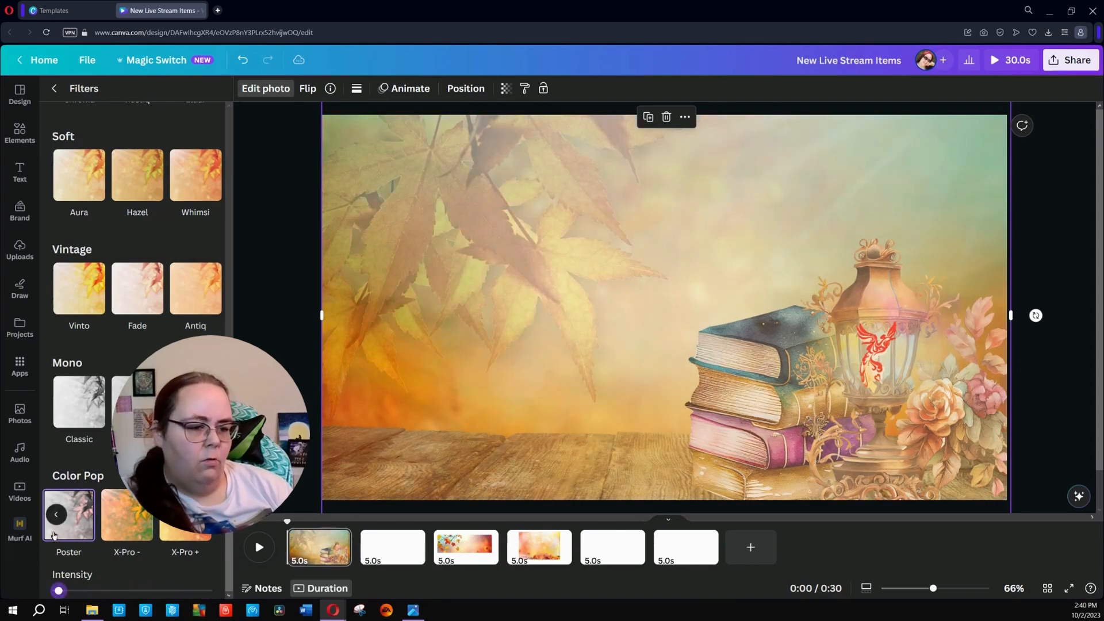
Apply the Amethyst filter to the maple leaf photo at roughly three-quarters intensity
{"action": "scroll", "coordinate": [60, 518], "scroll_direction": "right", "scroll_amount": 3}
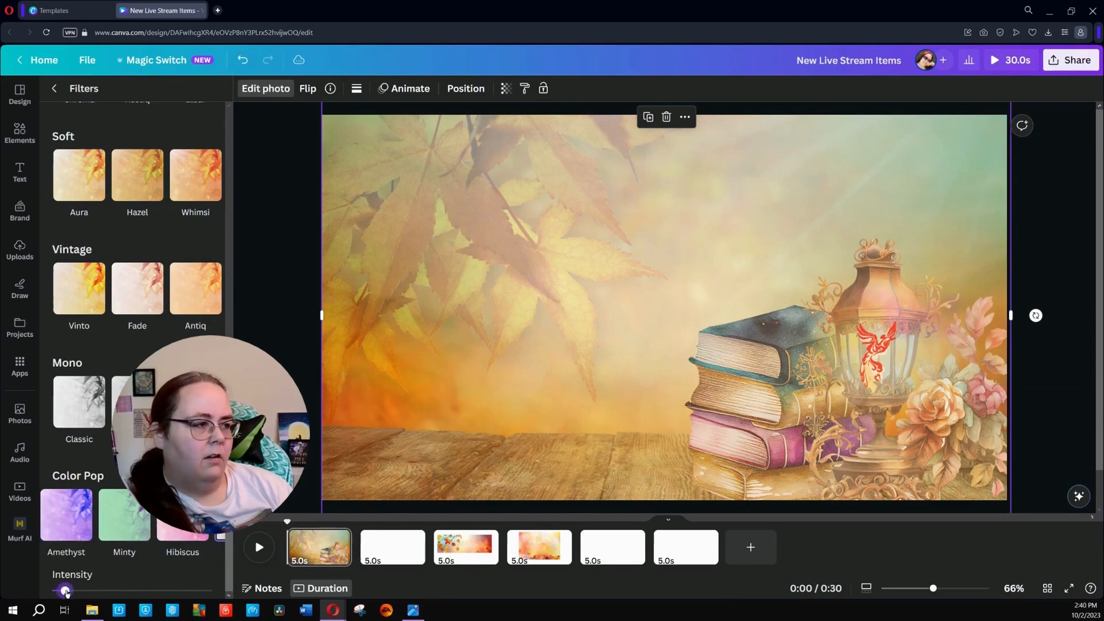
{"action": "left_click_drag", "start_coordinate": [68, 593], "coordinate": [90, 600]}
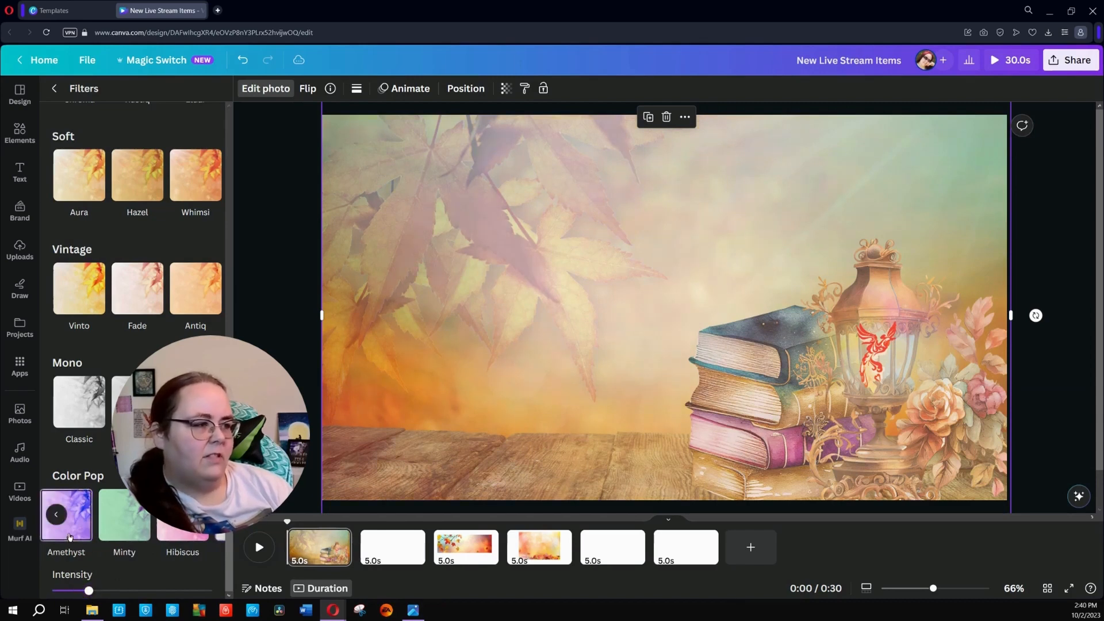
{"action": "left_click_drag", "start_coordinate": [89, 591], "coordinate": [128, 602]}
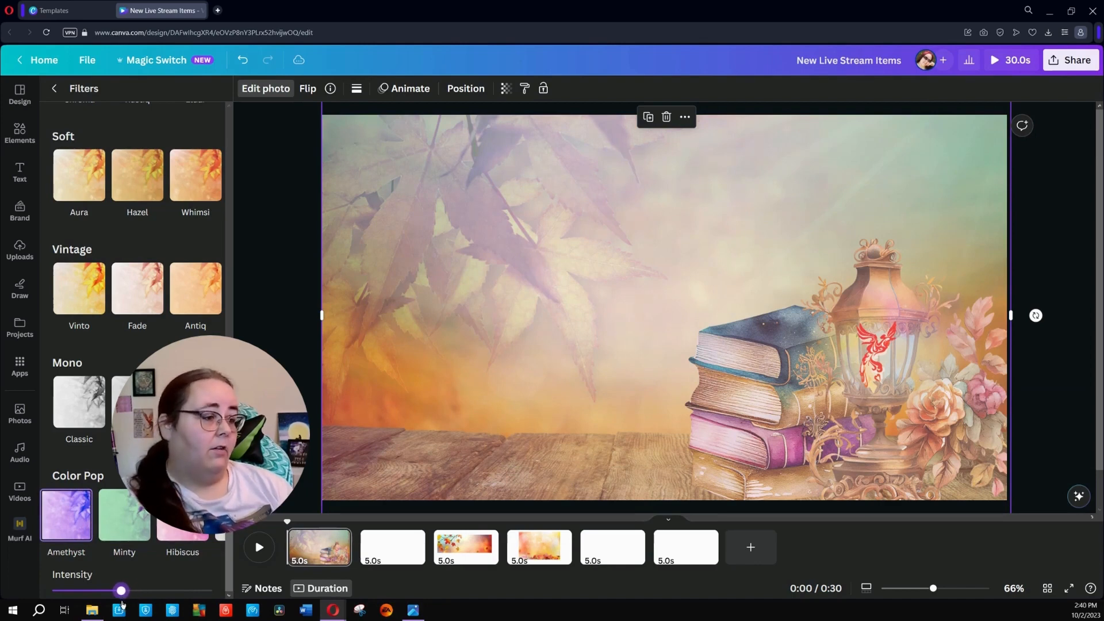
{"action": "left_click_drag", "start_coordinate": [122, 602], "coordinate": [186, 609]}
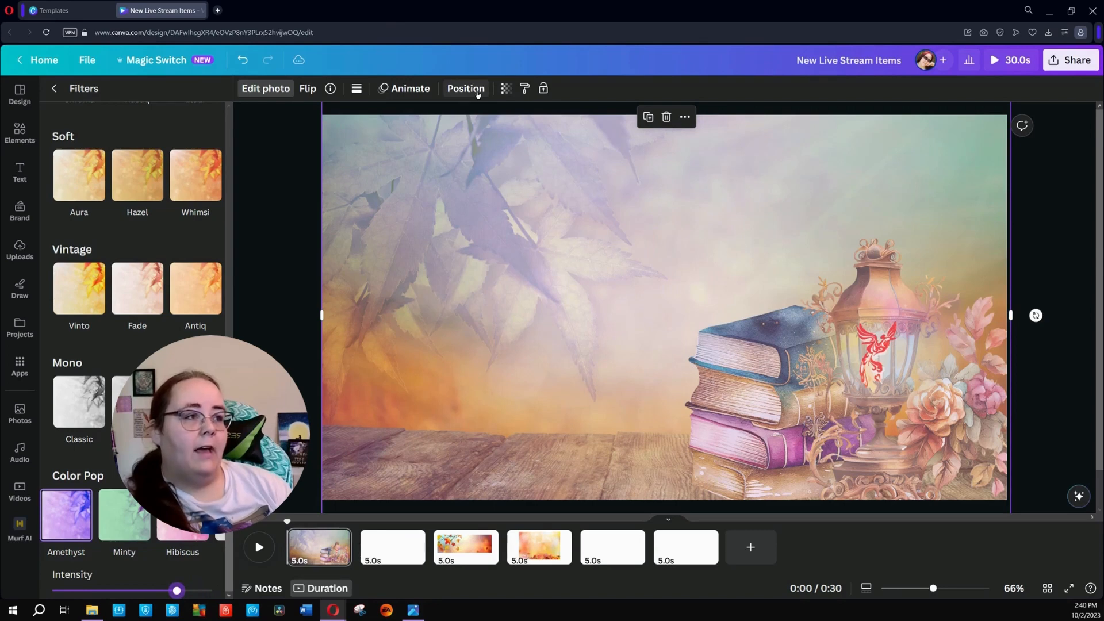
Send the maple leaf photo to the back, behind the books and lantern
{"action": "left_click", "coordinate": [477, 92]}
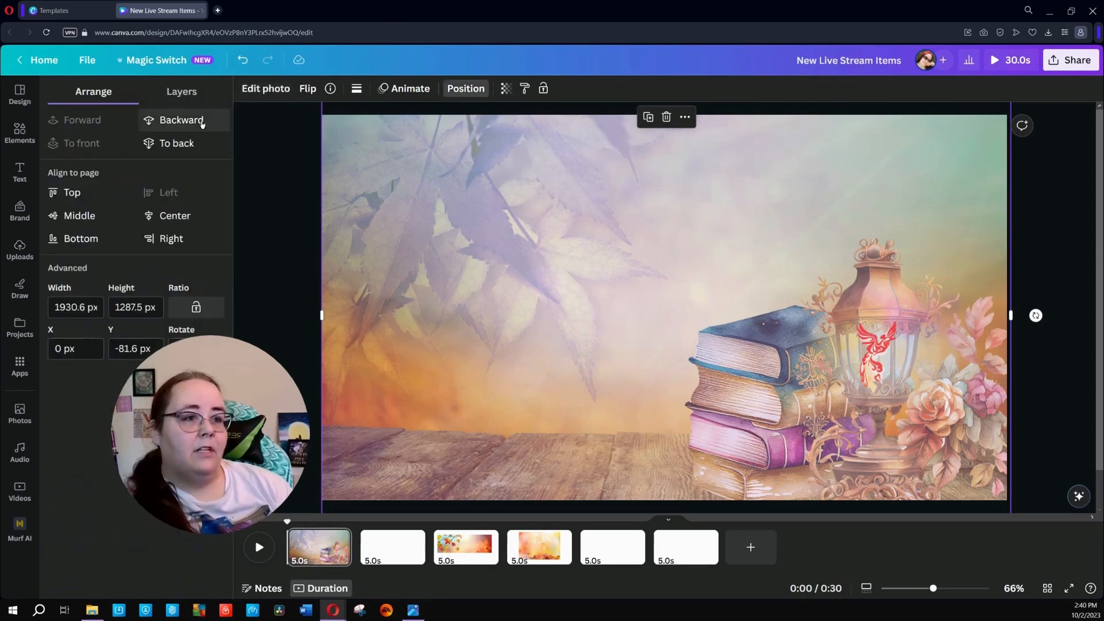
{"action": "left_click", "coordinate": [210, 147]}
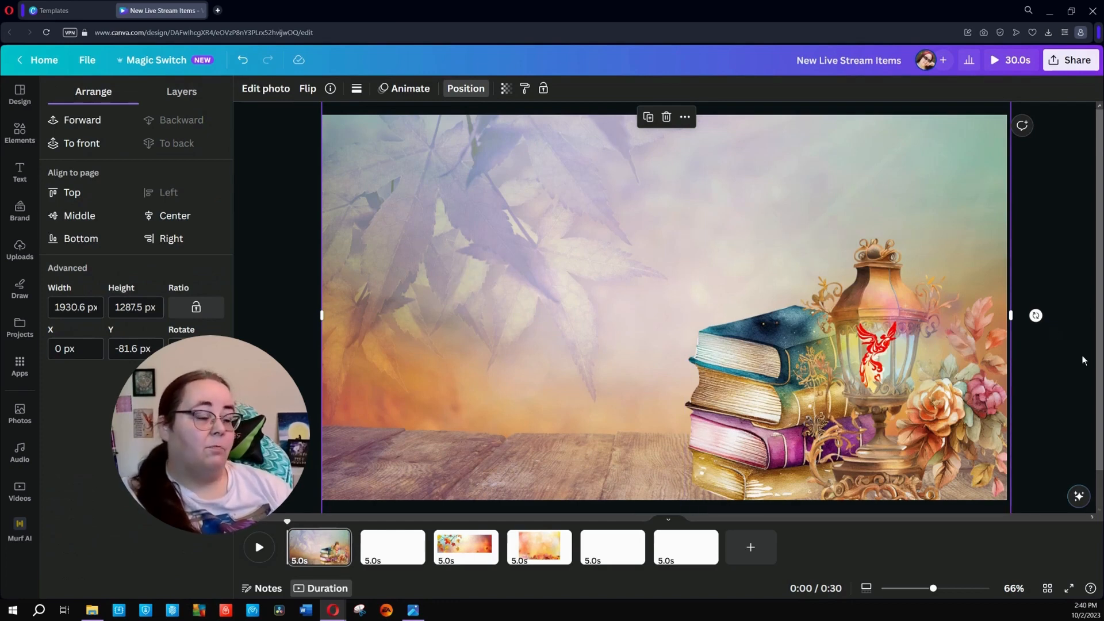
{"action": "left_click", "coordinate": [1082, 415]}
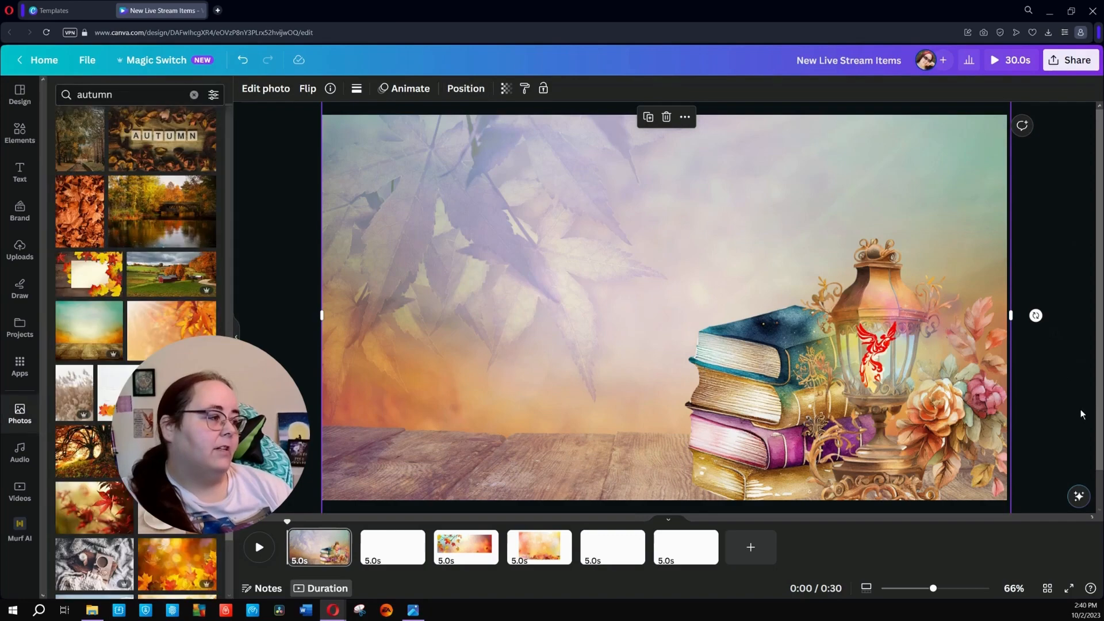
Search the element graphics for sparkles and add the purple sparkle cloud to the page
{"action": "left_click", "coordinate": [23, 141]}
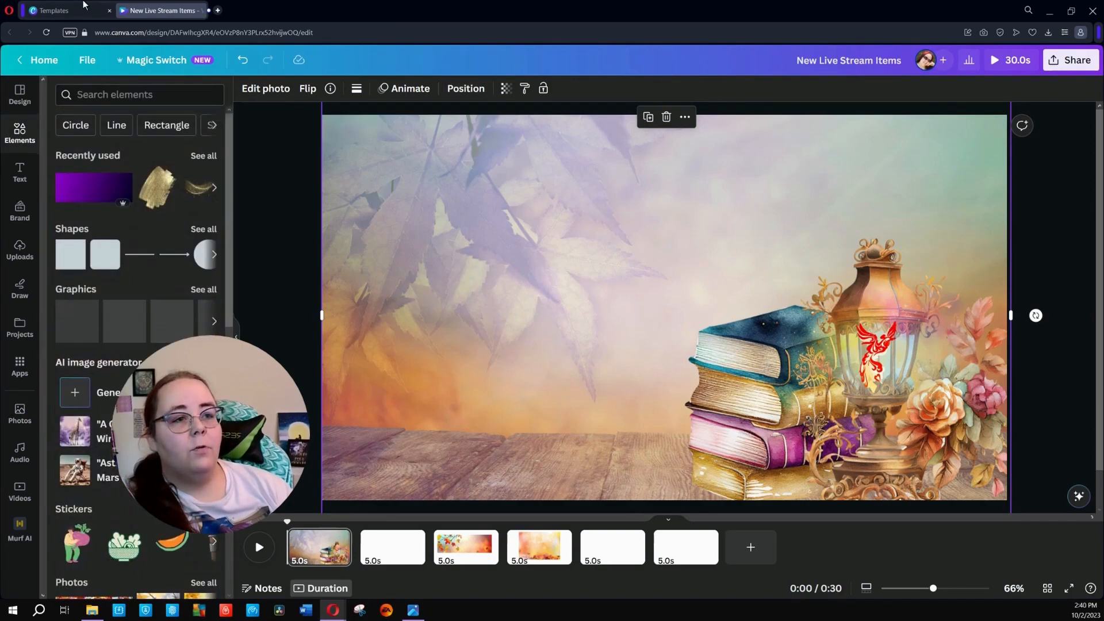
{"action": "left_click", "coordinate": [142, 93]}
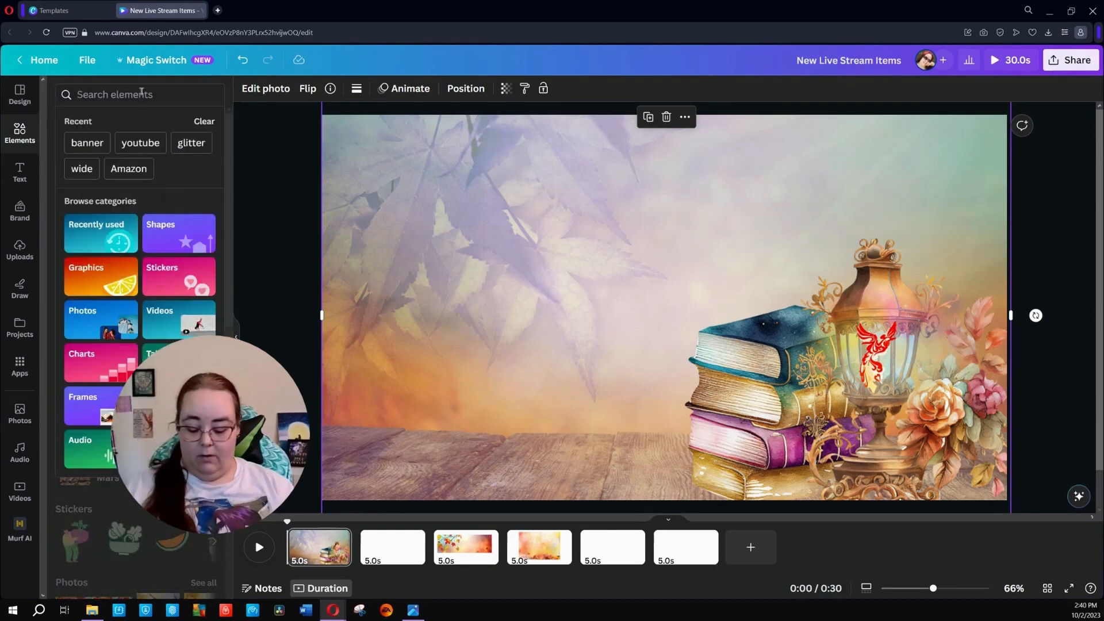
{"action": "type", "text": "sparkles"}
{"action": "key", "text": "Return"}
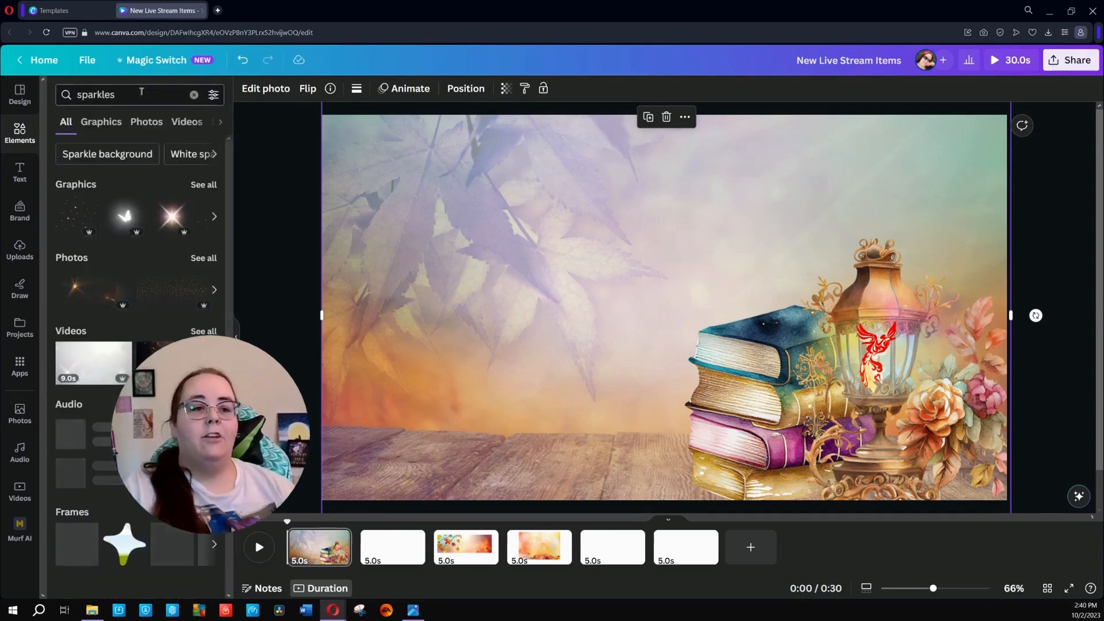
{"action": "left_click", "coordinate": [210, 185]}
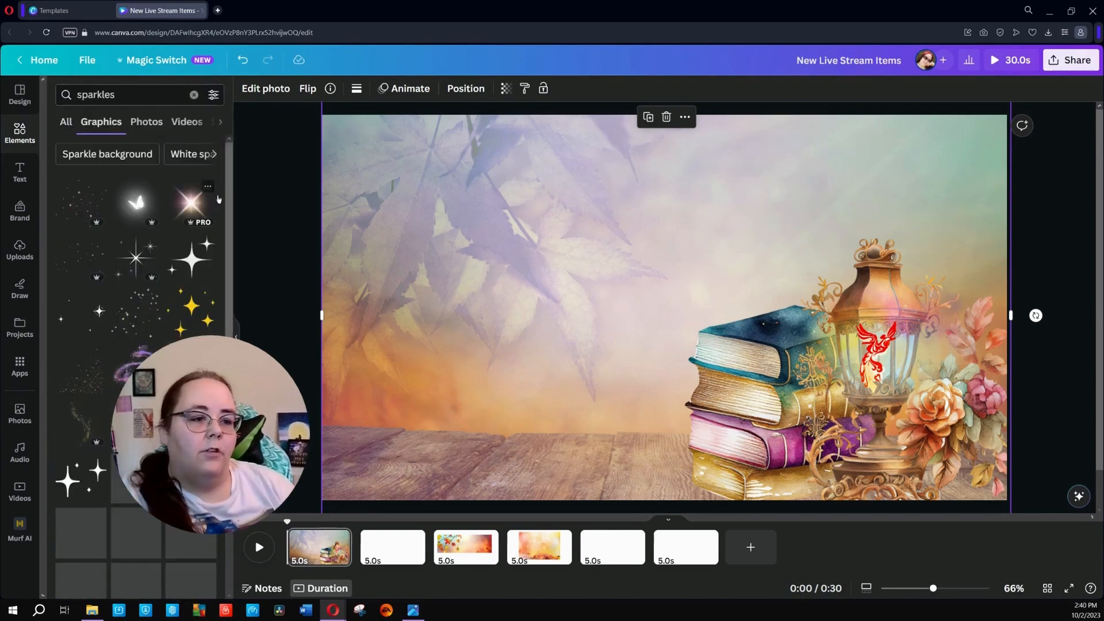
{"action": "scroll", "coordinate": [138, 345], "scroll_direction": "down", "scroll_amount": 5}
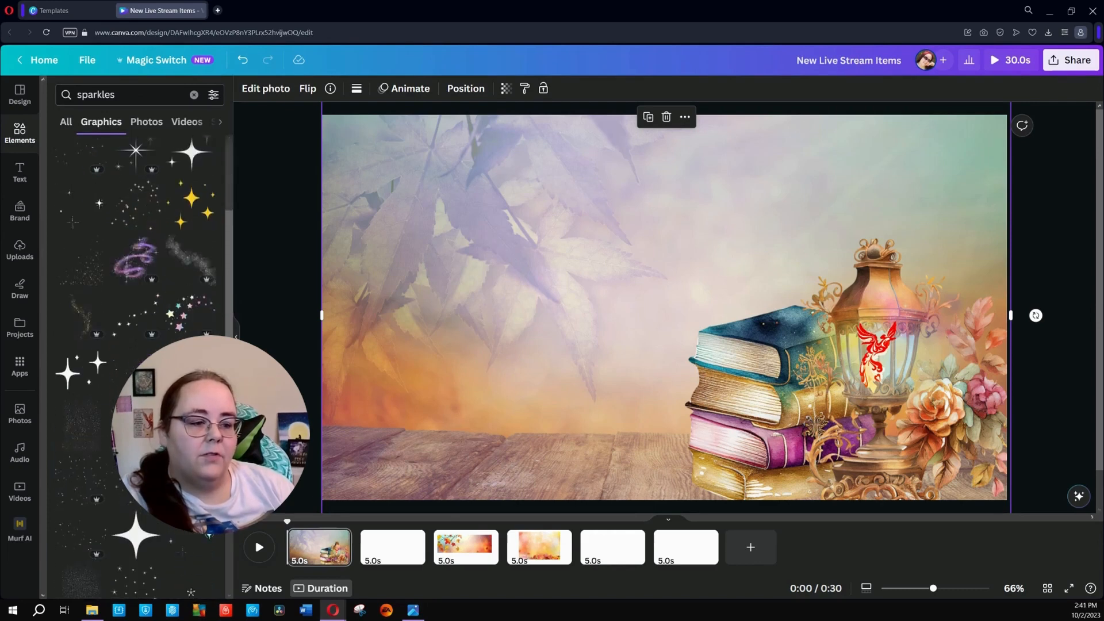
{"action": "scroll", "coordinate": [138, 345], "scroll_direction": "down", "scroll_amount": 5}
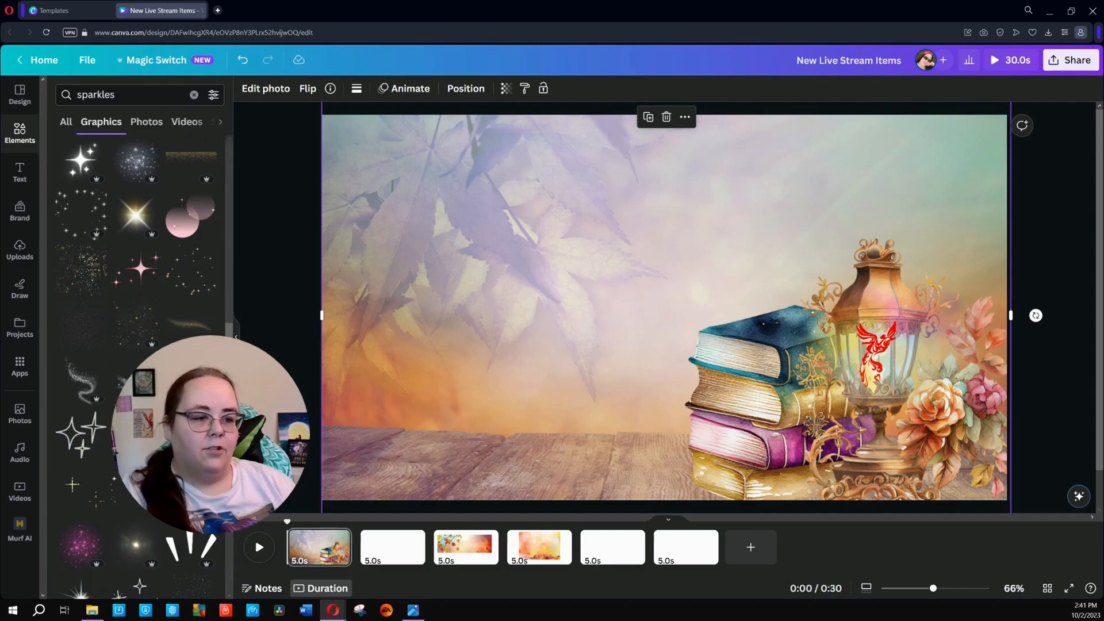
{"action": "left_click", "coordinate": [191, 380]}
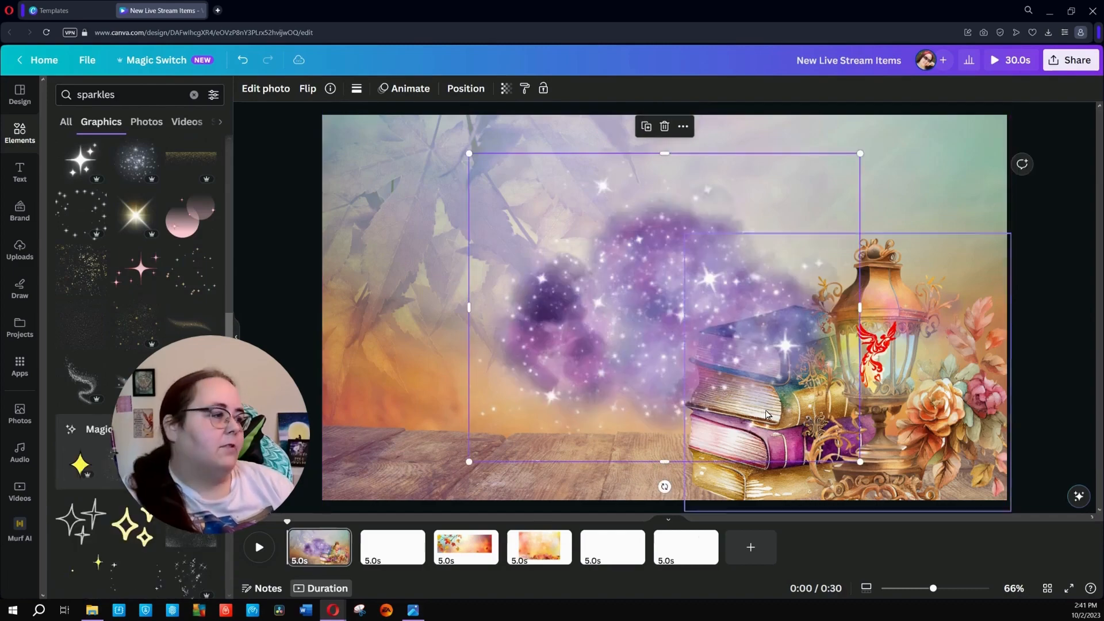
Shrink the purple sparkle cloud to about 358 by 283 px, place it over the lantern's glass and set its transparency to 60
{"action": "left_click_drag", "start_coordinate": [669, 334], "coordinate": [844, 366]}
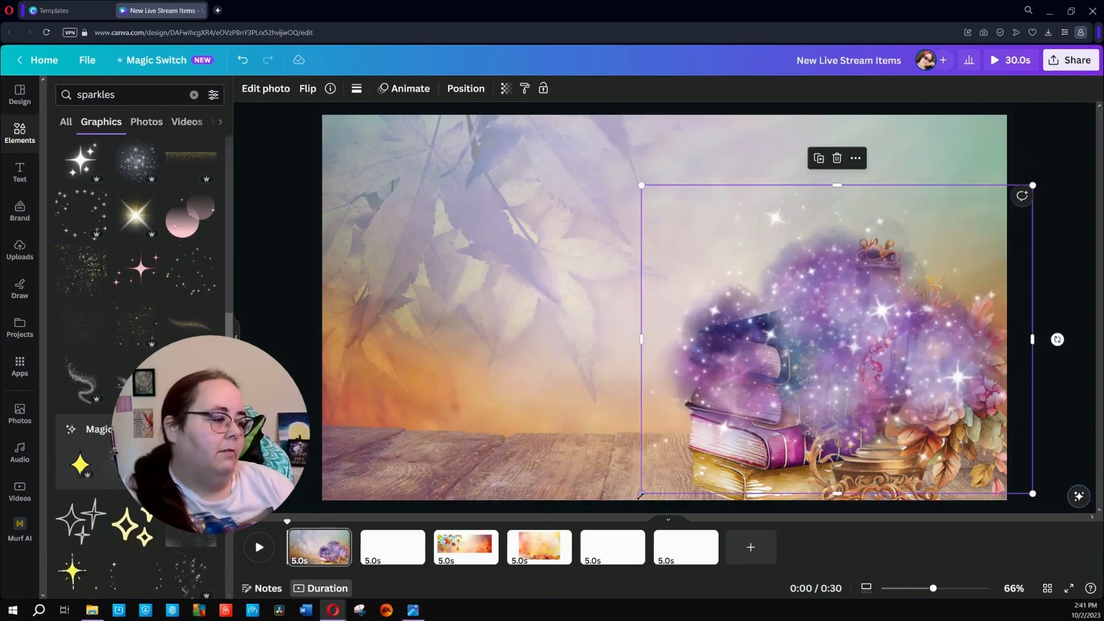
{"action": "left_click_drag", "start_coordinate": [641, 495], "coordinate": [904, 286]}
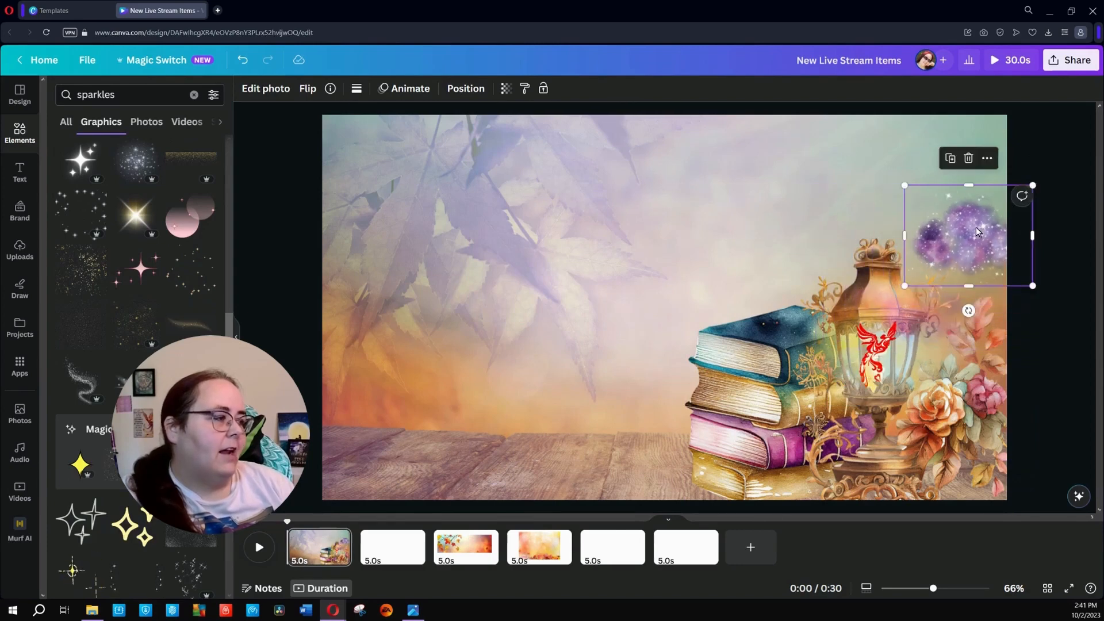
{"action": "left_click_drag", "start_coordinate": [978, 231], "coordinate": [882, 347]}
{"action": "left_click", "coordinate": [505, 88]}
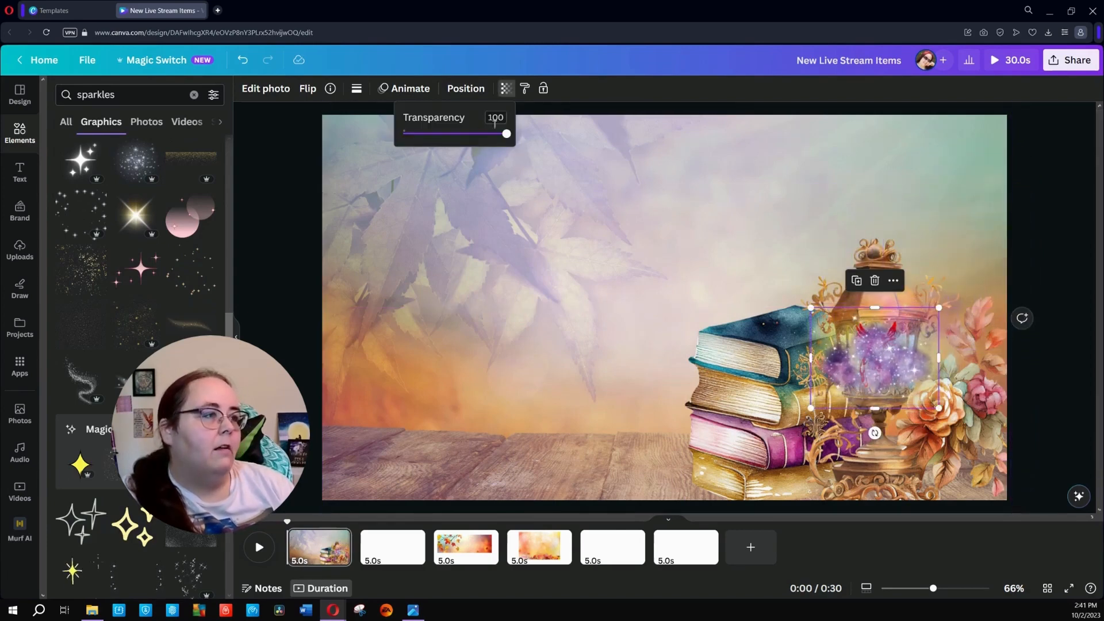
{"action": "left_click_drag", "start_coordinate": [507, 136], "coordinate": [471, 137]}
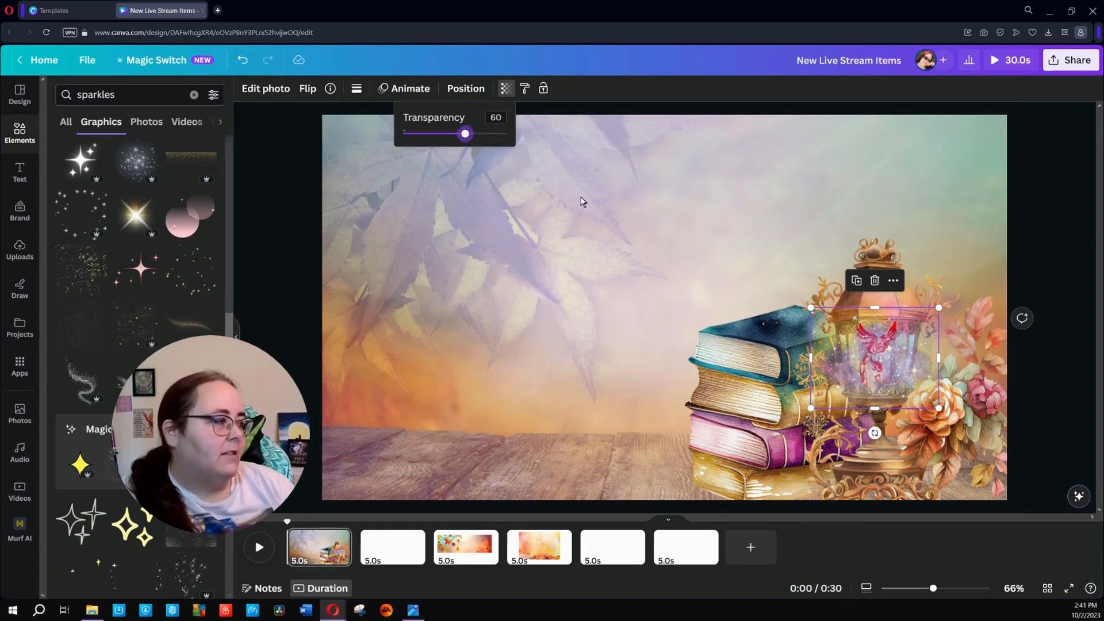
Try sending the sparkle cloud backward behind the lantern group, and bring it forward again
{"action": "left_click", "coordinate": [466, 88]}
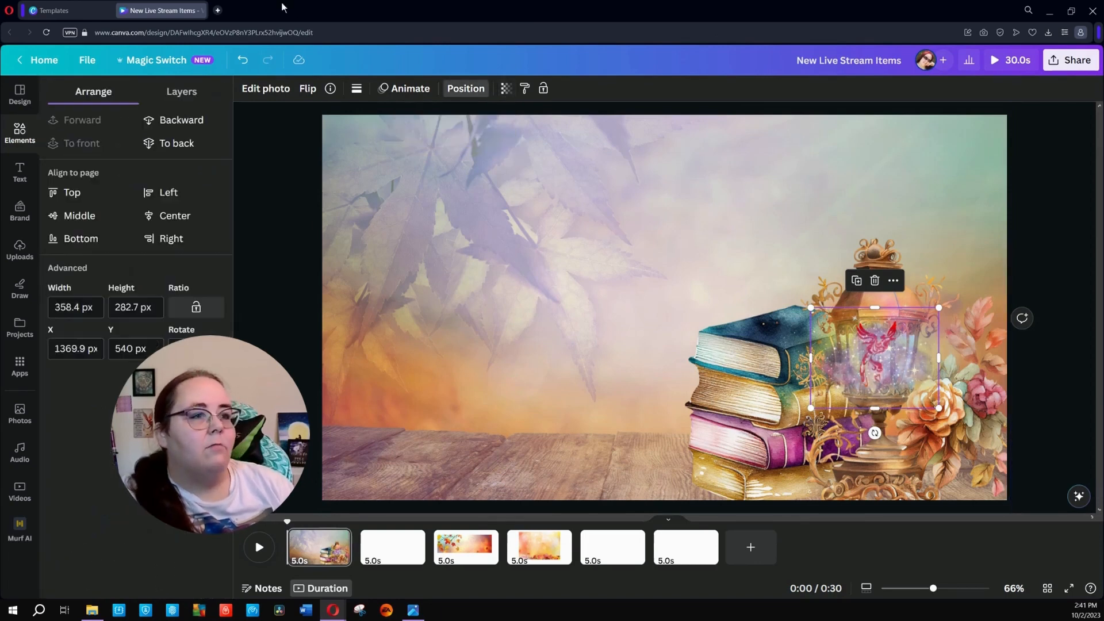
{"action": "left_click", "coordinate": [197, 120]}
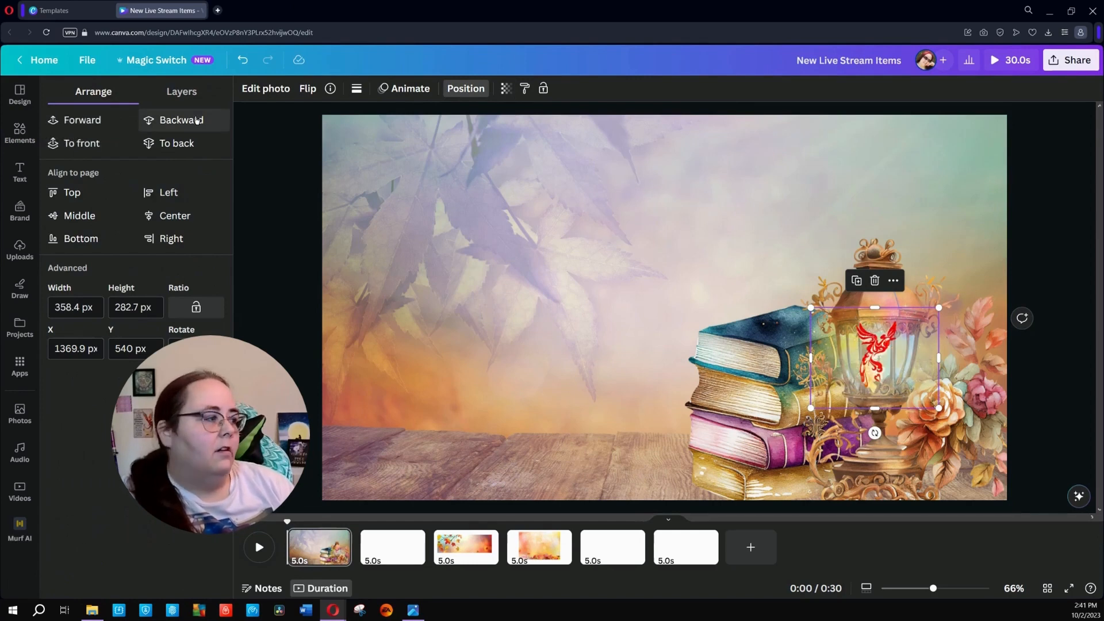
{"action": "left_click", "coordinate": [82, 120]}
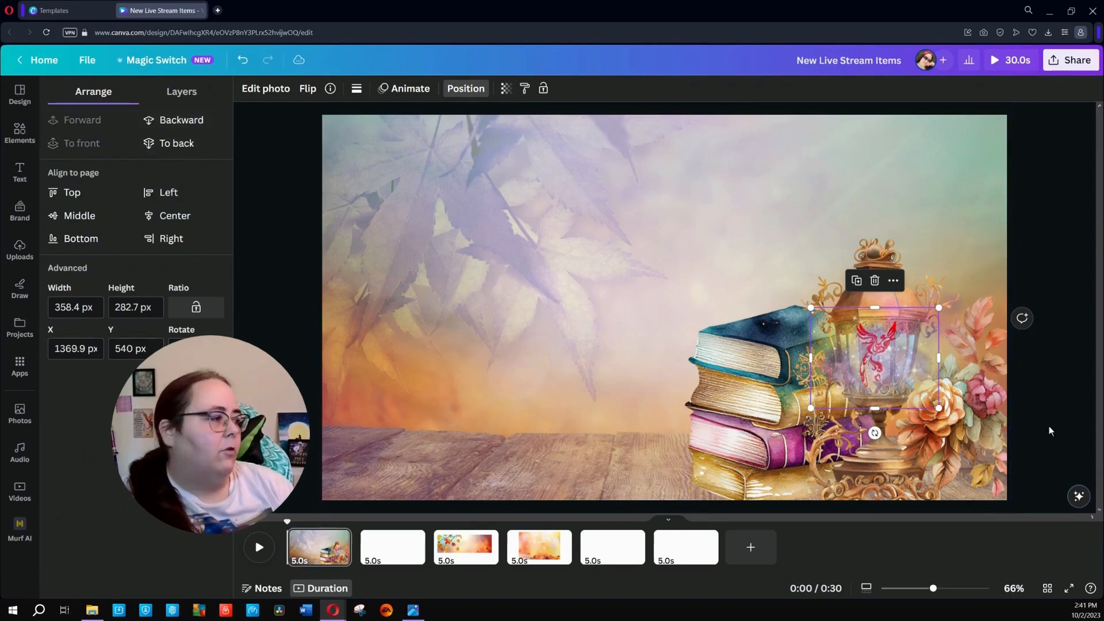
Ungroup the books and lantern artwork and send the sparkle cloud backward one layer, behind the red phoenix
{"action": "left_click", "coordinate": [952, 465]}
{"action": "left_click", "coordinate": [880, 363]}
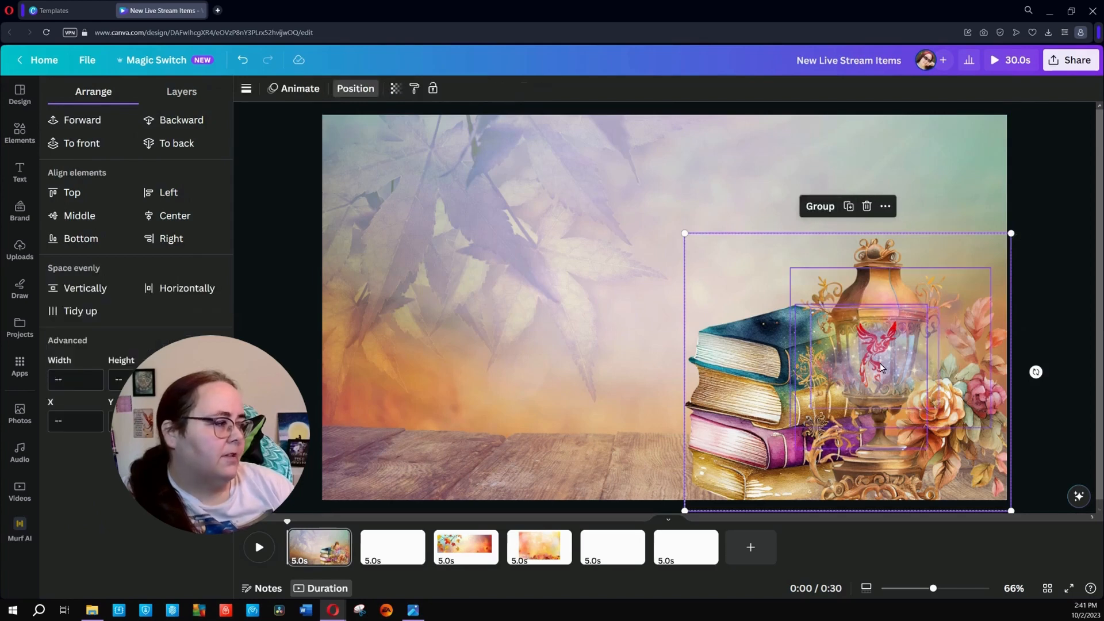
{"action": "left_click", "coordinate": [880, 363]}
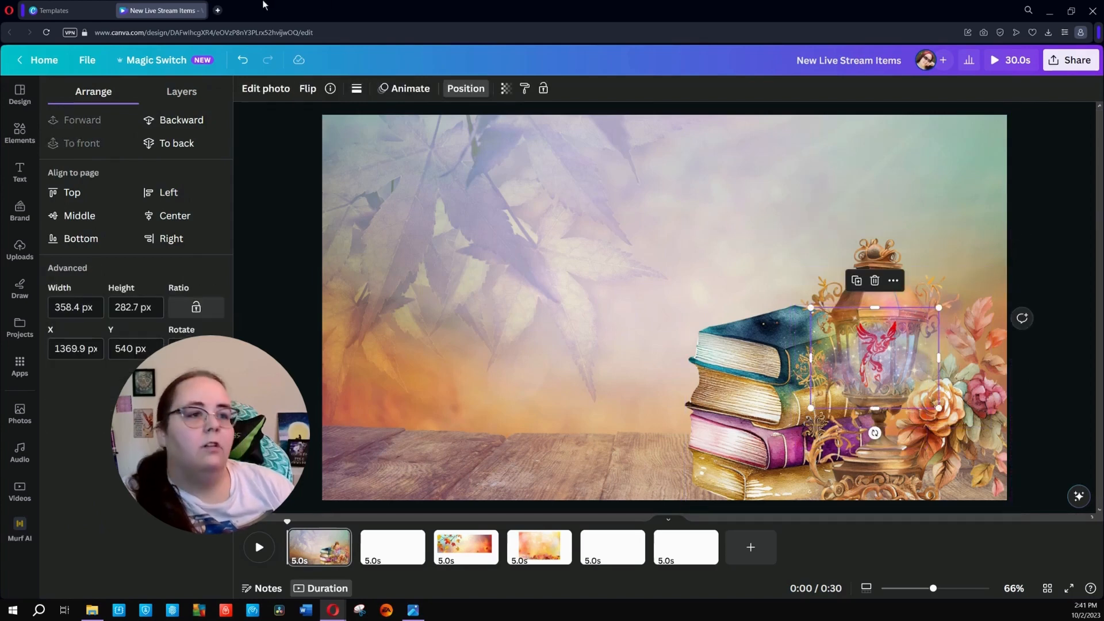
{"action": "left_click", "coordinate": [193, 121]}
{"action": "left_click", "coordinate": [1050, 363]}
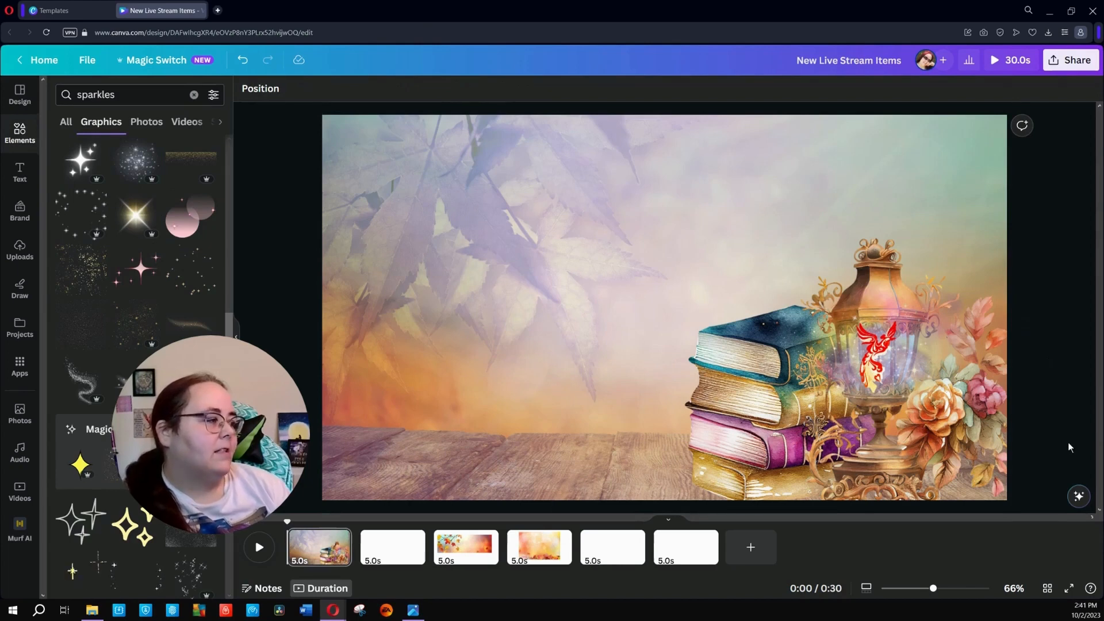
Group the books, lantern, flowers, phoenix and sparkle cloud together
{"action": "left_click_drag", "start_coordinate": [1069, 448], "coordinate": [730, 213]}
{"action": "left_click", "coordinate": [820, 206]}
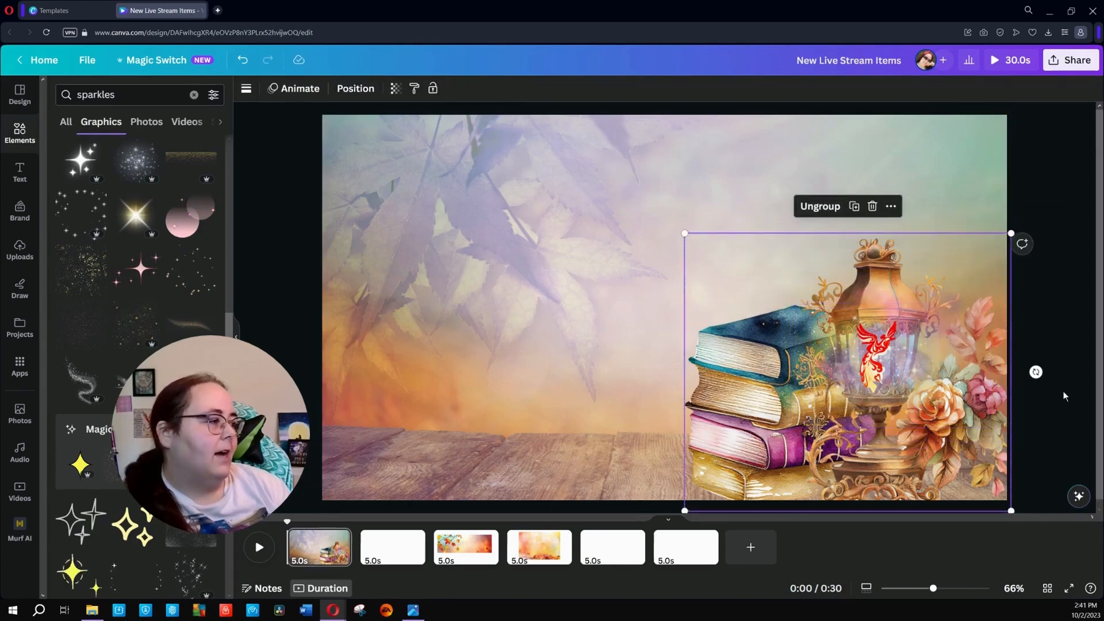
{"action": "left_click", "coordinate": [1074, 371]}
Try moving the grouped books and lantern artwork toward the page's centre, and undo the move
{"action": "left_click", "coordinate": [949, 378]}
{"action": "left_click_drag", "start_coordinate": [949, 377], "coordinate": [827, 367]}
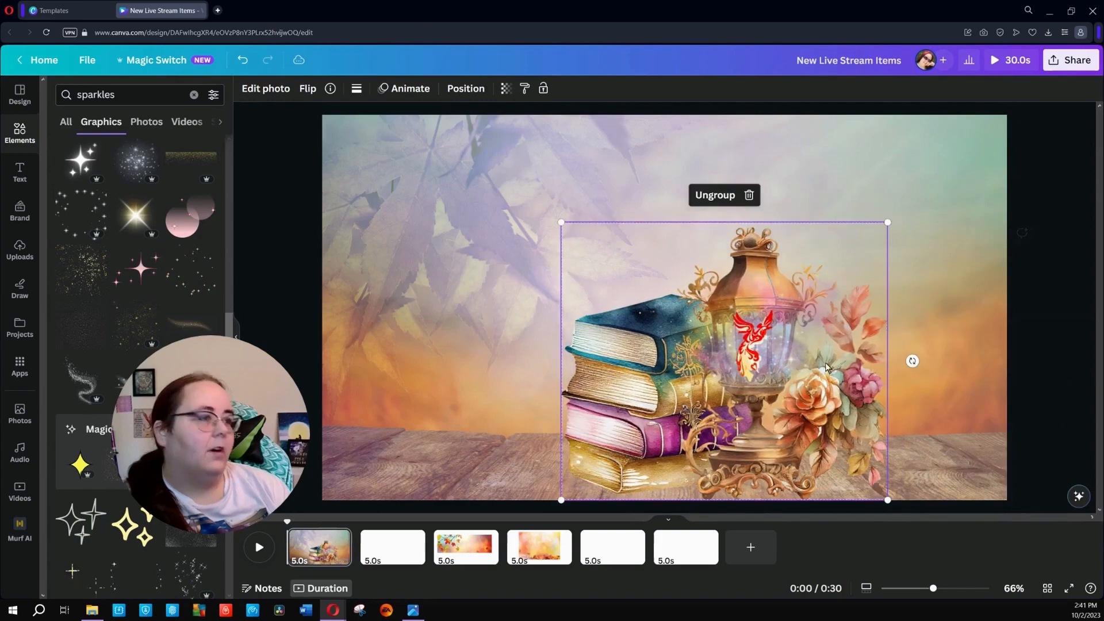
{"action": "key", "text": "ctrl+z"}
{"action": "left_click", "coordinate": [1059, 375]}
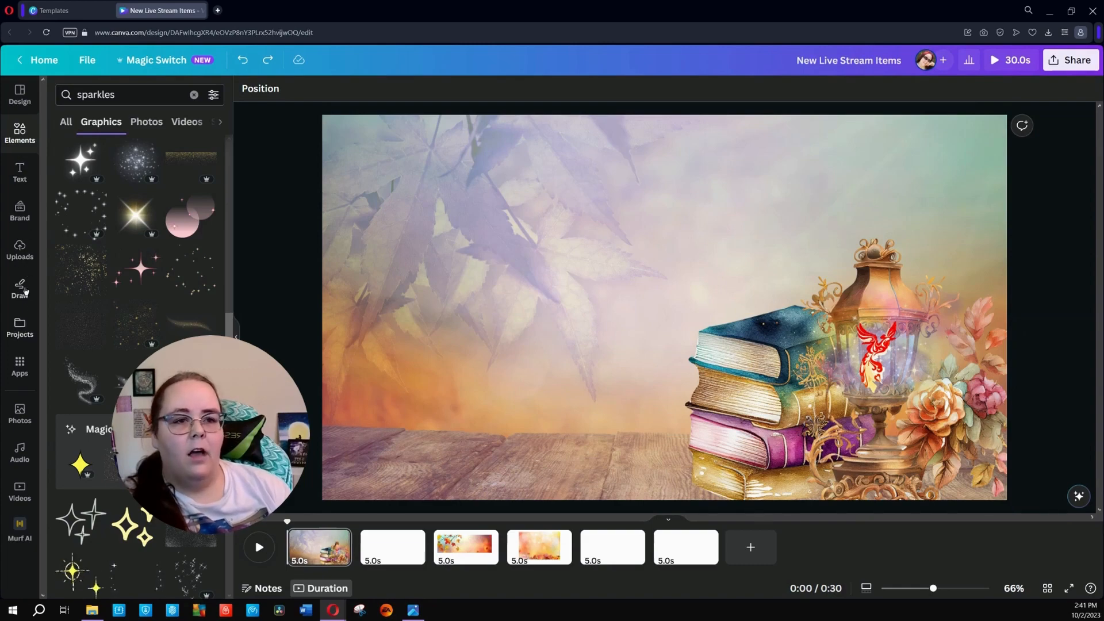
Search the uploaded images for feather and add the pink, gold and blue quill feather to the page
{"action": "left_click", "coordinate": [21, 251]}
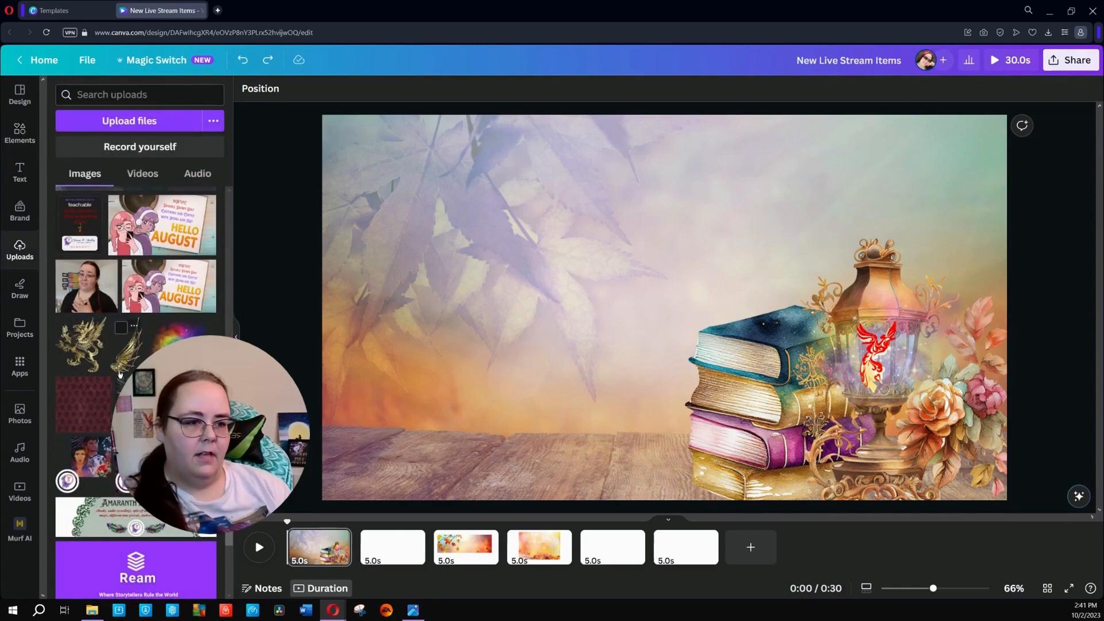
{"action": "scroll", "coordinate": [120, 375], "scroll_direction": "down", "scroll_amount": 6}
{"action": "left_click", "coordinate": [208, 370]}
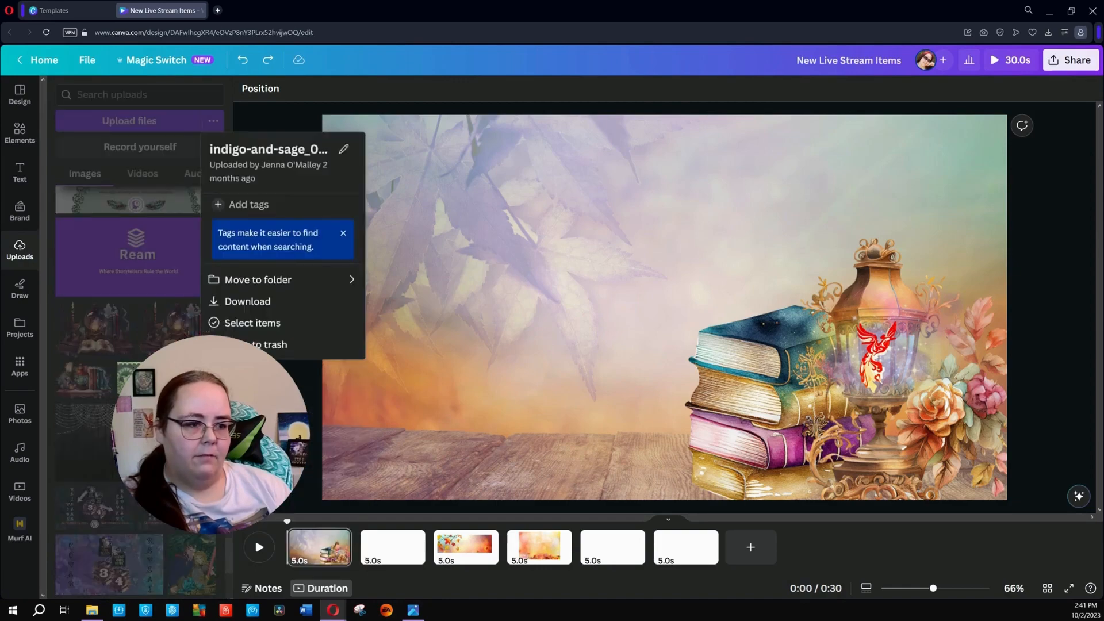
{"action": "left_click", "coordinate": [208, 369]}
{"action": "scroll", "coordinate": [172, 374], "scroll_direction": "down", "scroll_amount": 9}
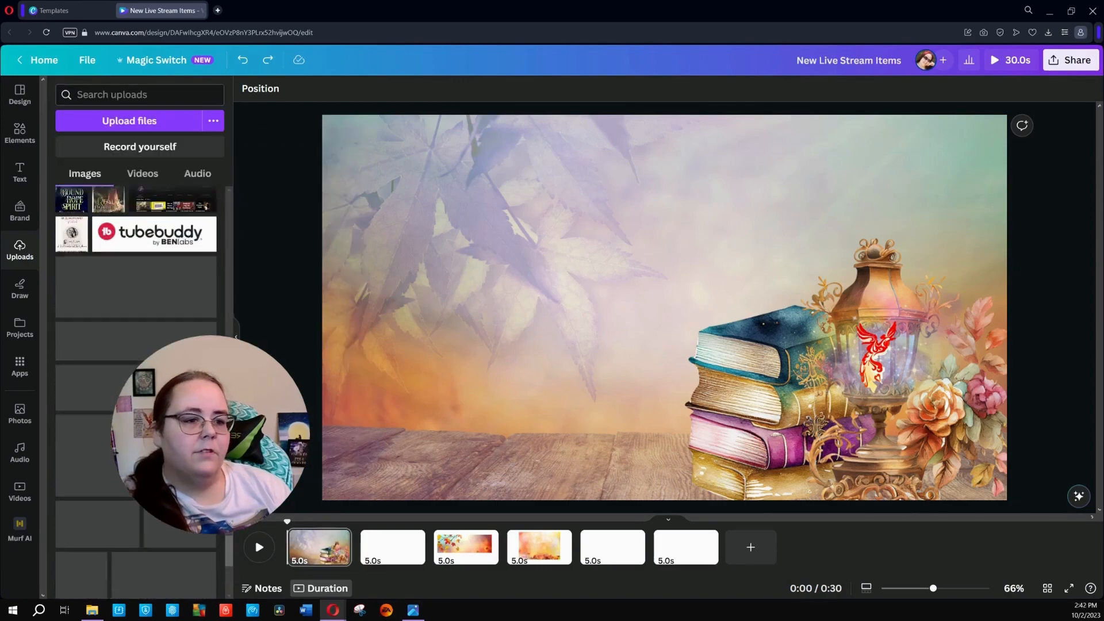
{"action": "scroll", "coordinate": [187, 354], "scroll_direction": "down", "scroll_amount": 6}
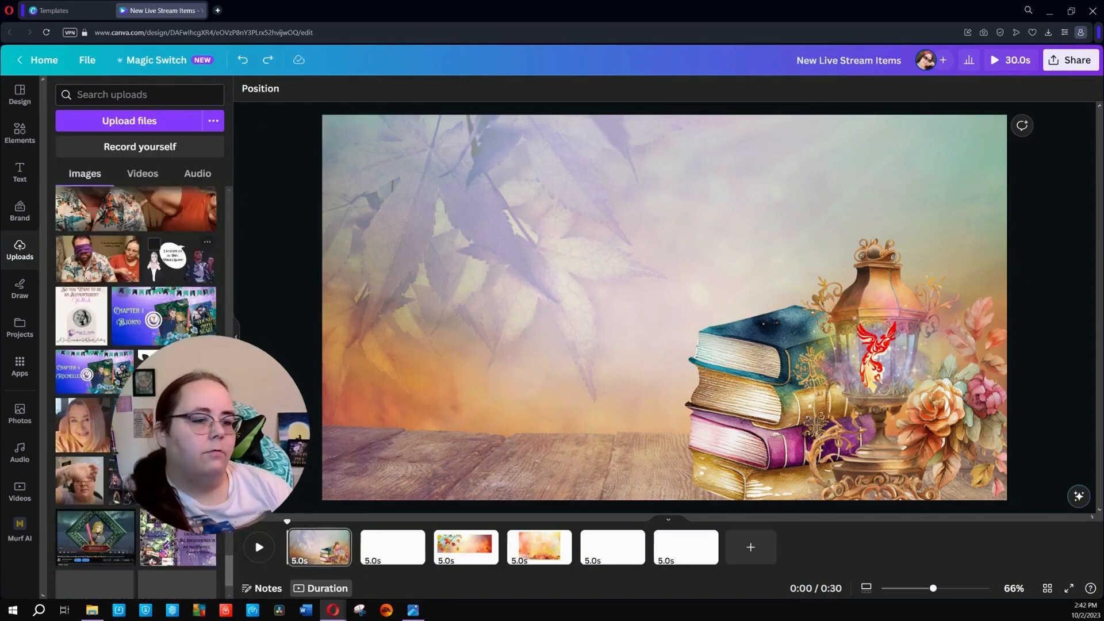
{"action": "scroll", "coordinate": [173, 357], "scroll_direction": "down", "scroll_amount": 8}
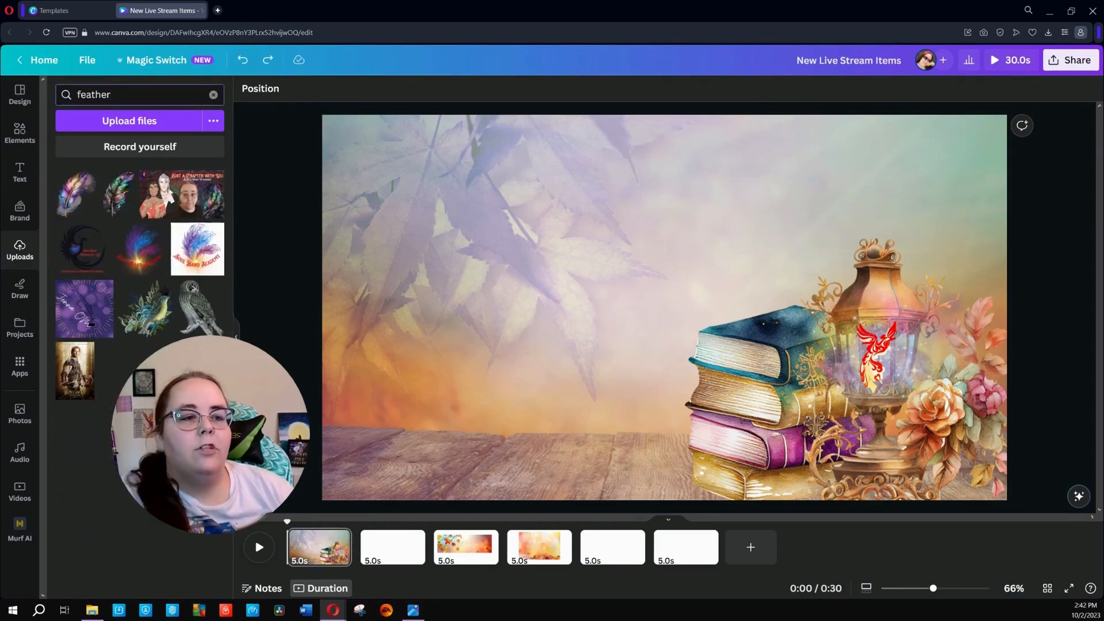
{"action": "left_click", "coordinate": [63, 204]}
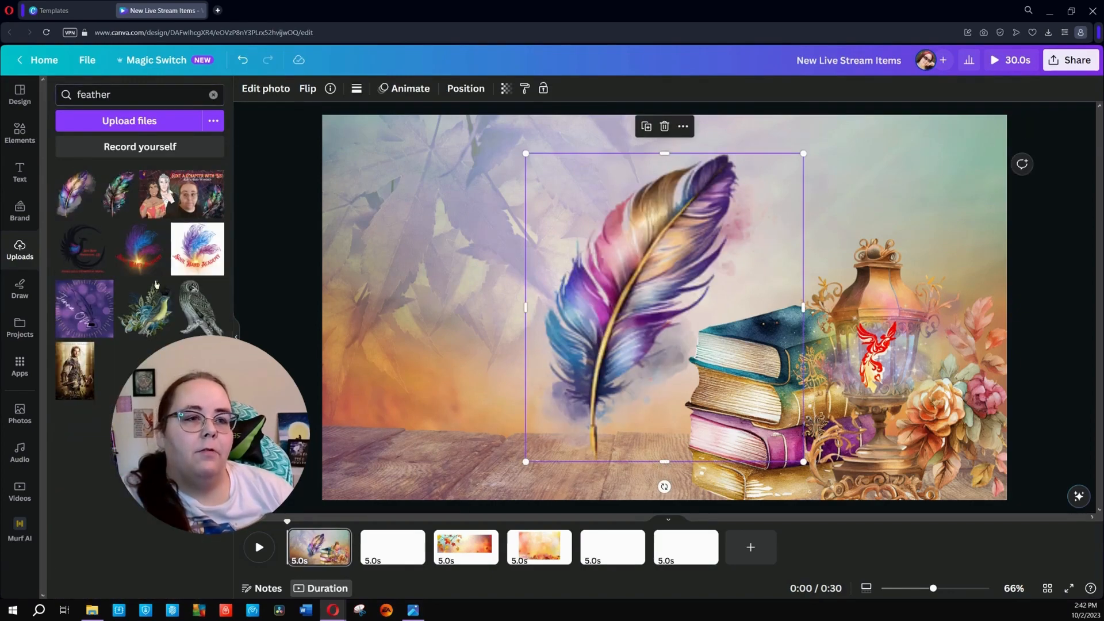
Try the darker green and purple feather beside the quill feather, and delete it
{"action": "left_click_drag", "start_coordinate": [655, 322], "coordinate": [444, 308]}
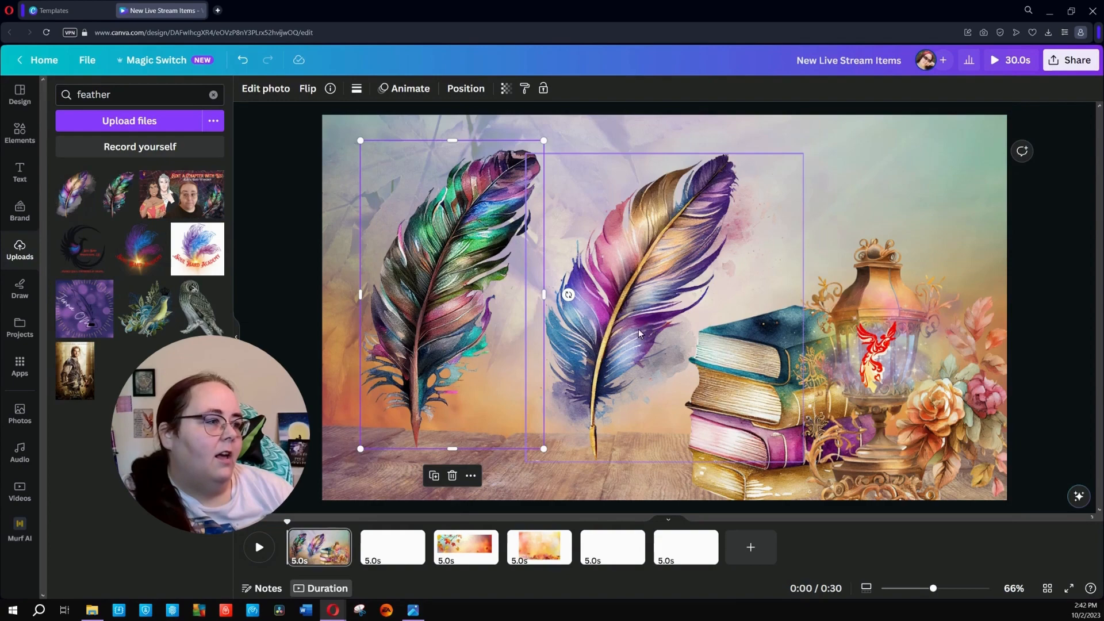
{"action": "key", "text": "Delete"}
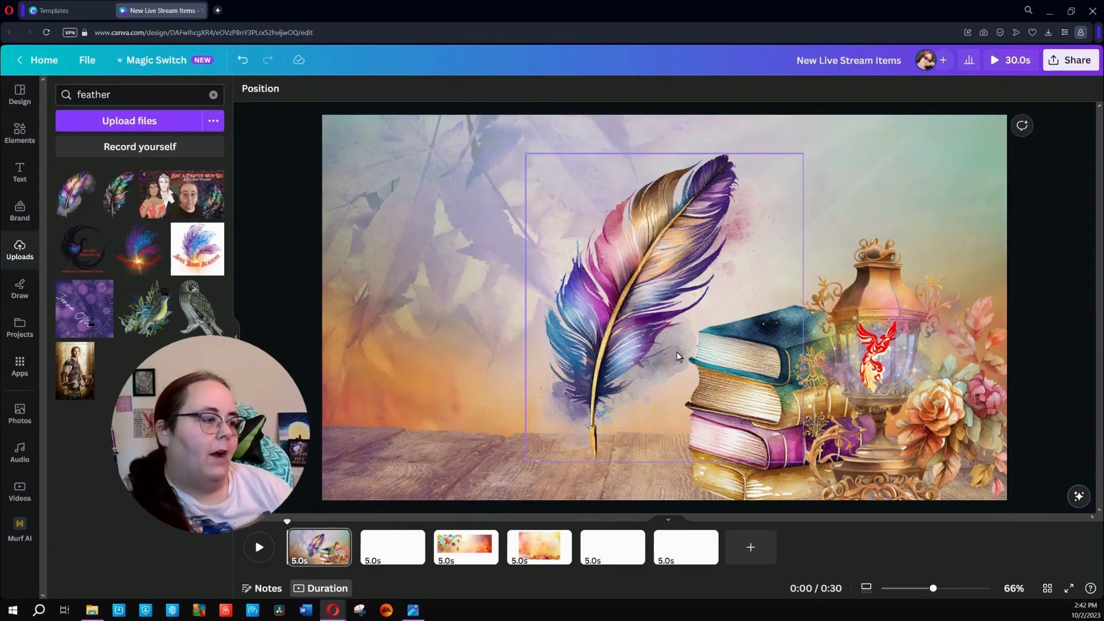
Flip the quill feather horizontally and shrink it to less than half its size beside the lantern
{"action": "left_click_drag", "start_coordinate": [679, 356], "coordinate": [961, 380]}
{"action": "left_click", "coordinate": [309, 89]}
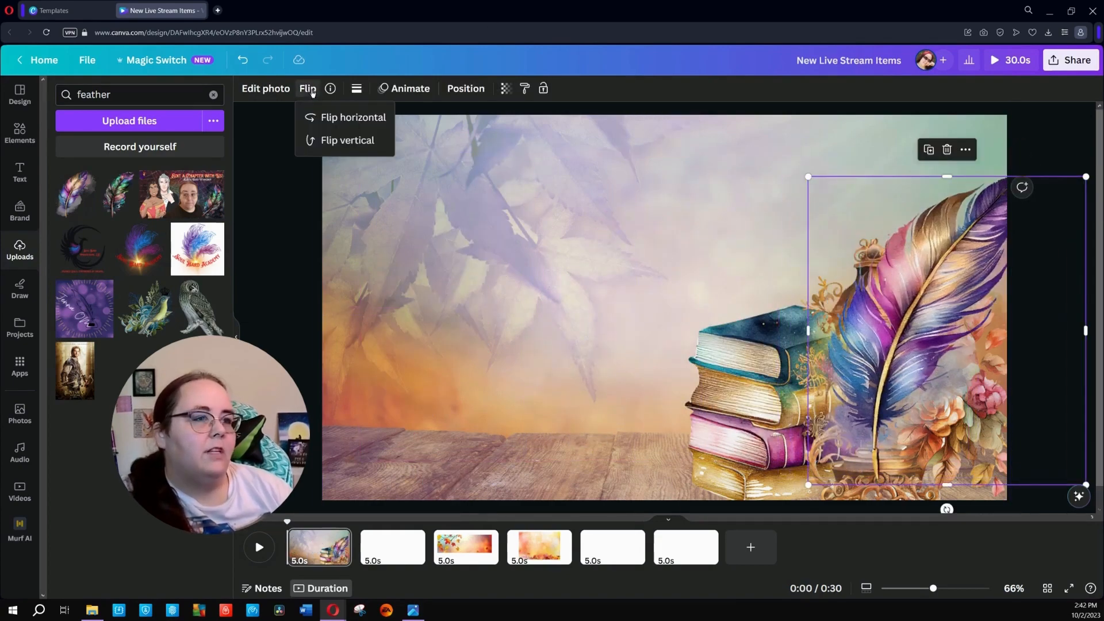
{"action": "left_click", "coordinate": [345, 117]}
{"action": "left_click_drag", "start_coordinate": [948, 305], "coordinate": [840, 278]}
{"action": "left_click_drag", "start_coordinate": [721, 468], "coordinate": [900, 273]}
Rotate the feather onto its side, size it to about 328 by 365 px, and place it over the flowers at the page's lower-right corner
{"action": "left_click_drag", "start_coordinate": [973, 216], "coordinate": [963, 384]}
{"action": "left_click_drag", "start_coordinate": [940, 457], "coordinate": [846, 465]}
{"action": "left_click_drag", "start_coordinate": [949, 379], "coordinate": [776, 429]}
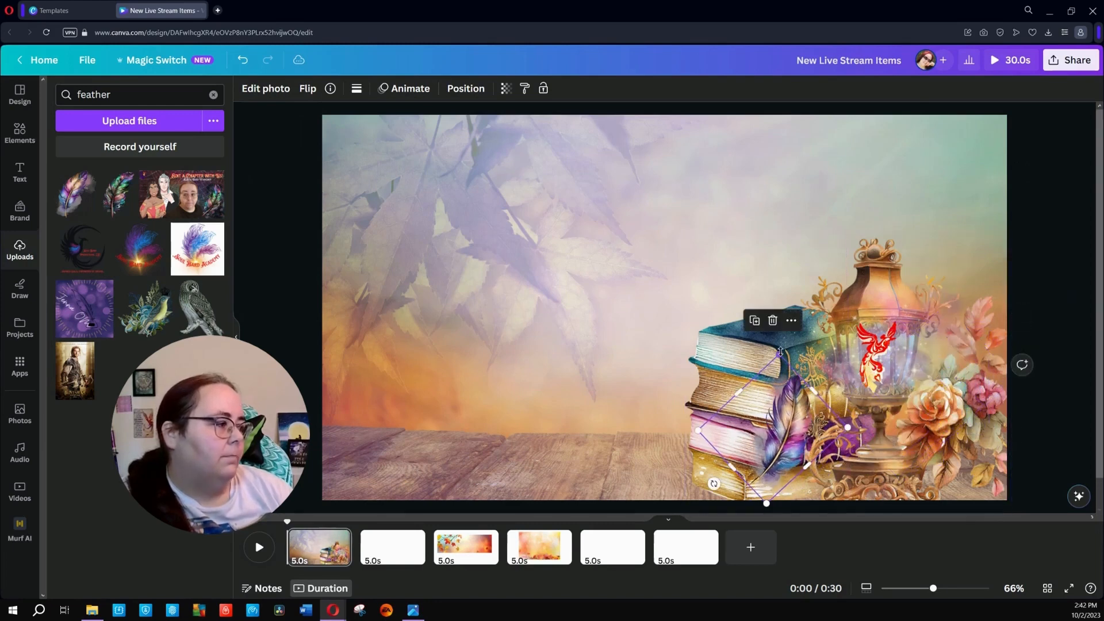
{"action": "left_click_drag", "start_coordinate": [780, 352], "coordinate": [782, 330]}
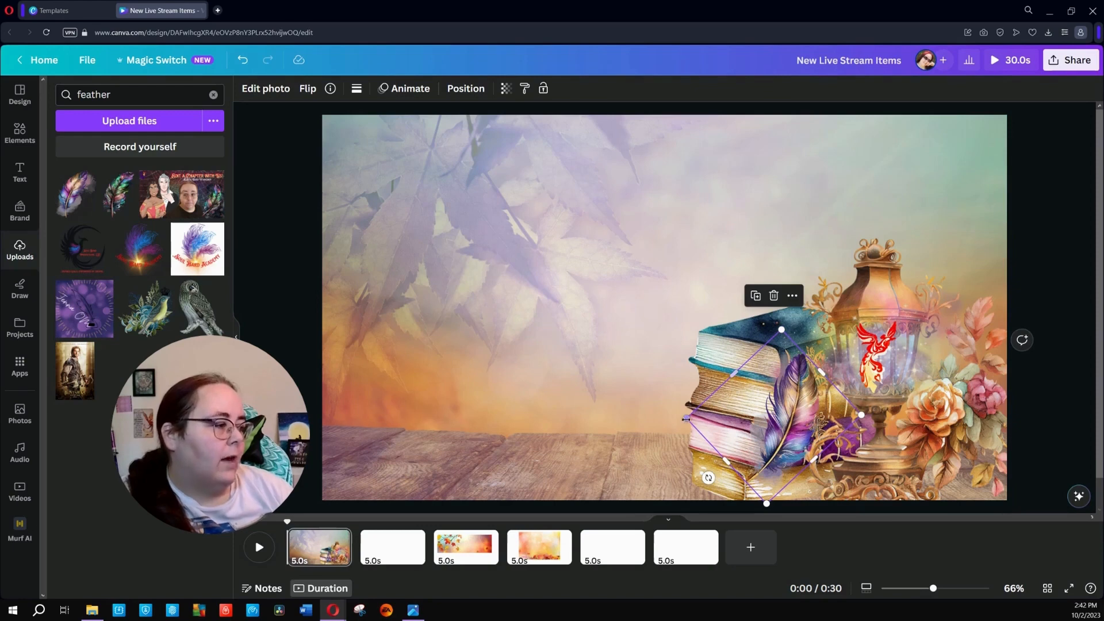
{"action": "left_click_drag", "start_coordinate": [708, 478], "coordinate": [642, 422]}
{"action": "left_click_drag", "start_coordinate": [769, 448], "coordinate": [937, 479]}
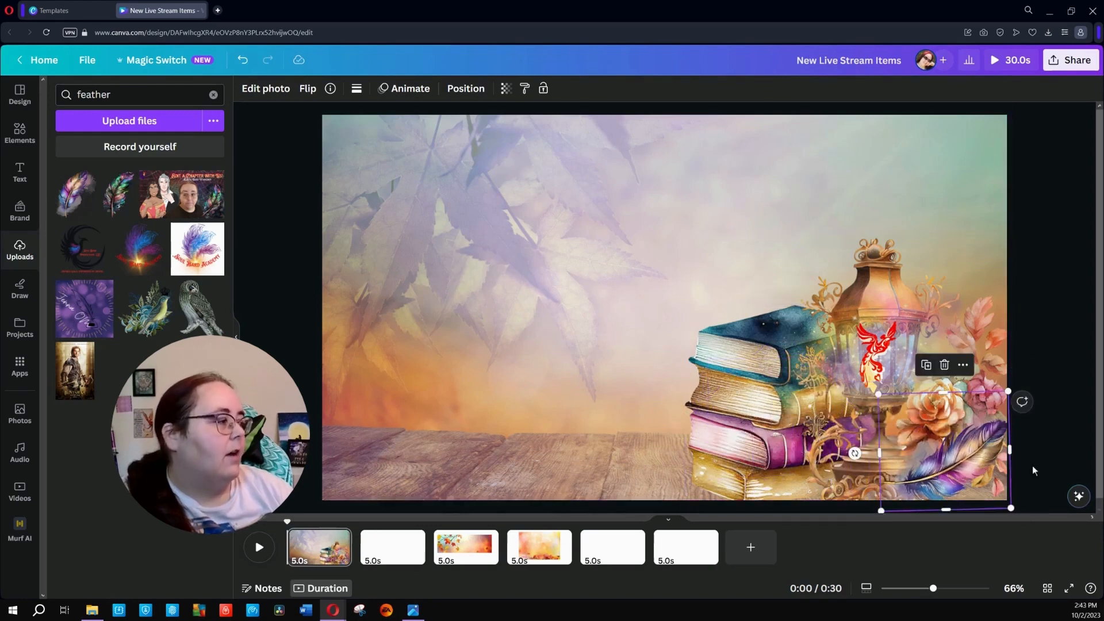
{"action": "left_click", "coordinate": [1054, 433]}
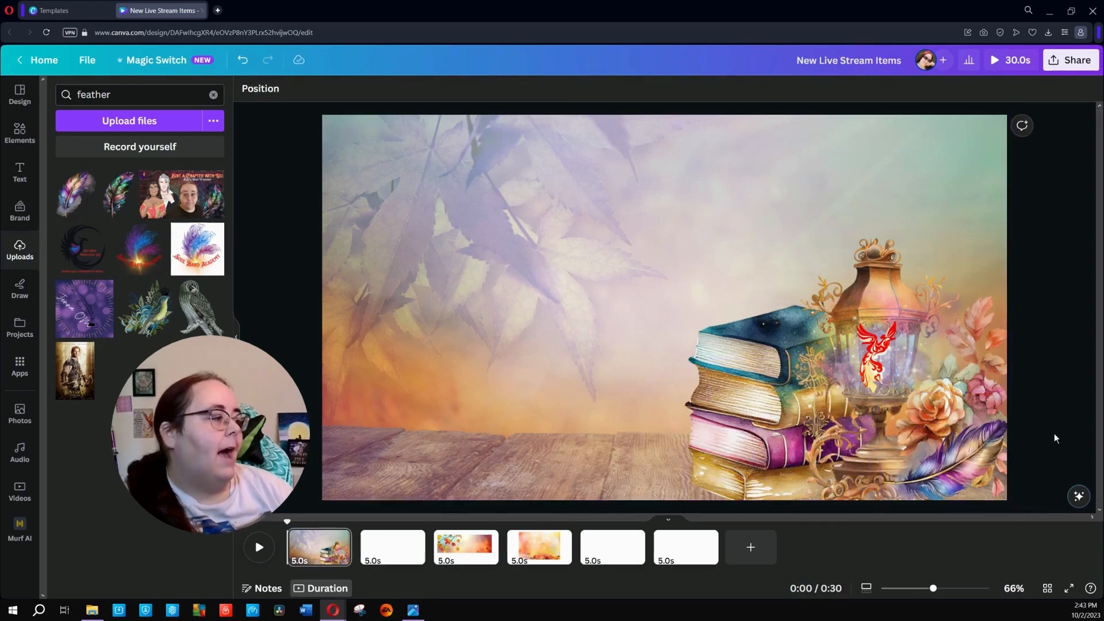
Send the feather backward one layer, behind the flowers and lantern group
{"action": "left_click", "coordinate": [961, 467]}
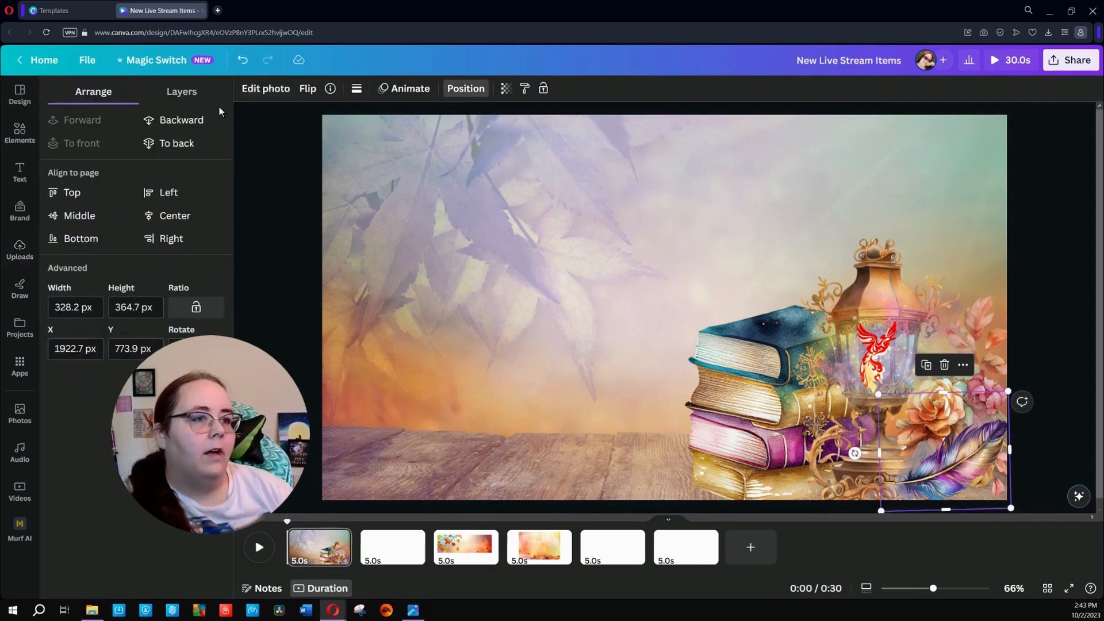
{"action": "left_click", "coordinate": [207, 121]}
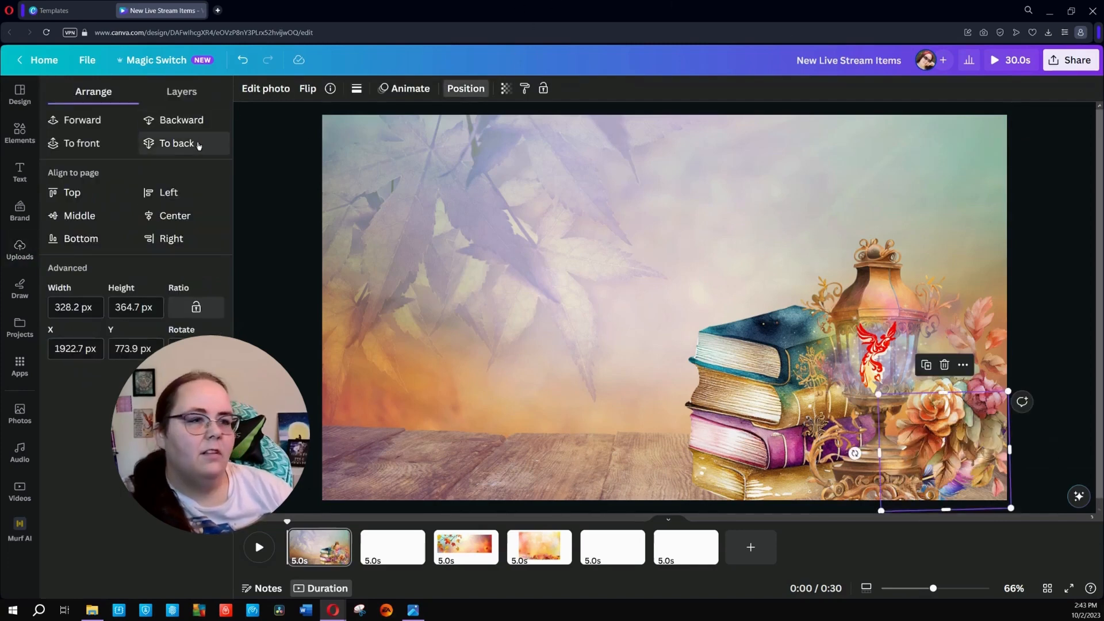
Undo the ungrouping of the books, lantern and flowers and the feather's move behind them
{"action": "left_click", "coordinate": [968, 326]}
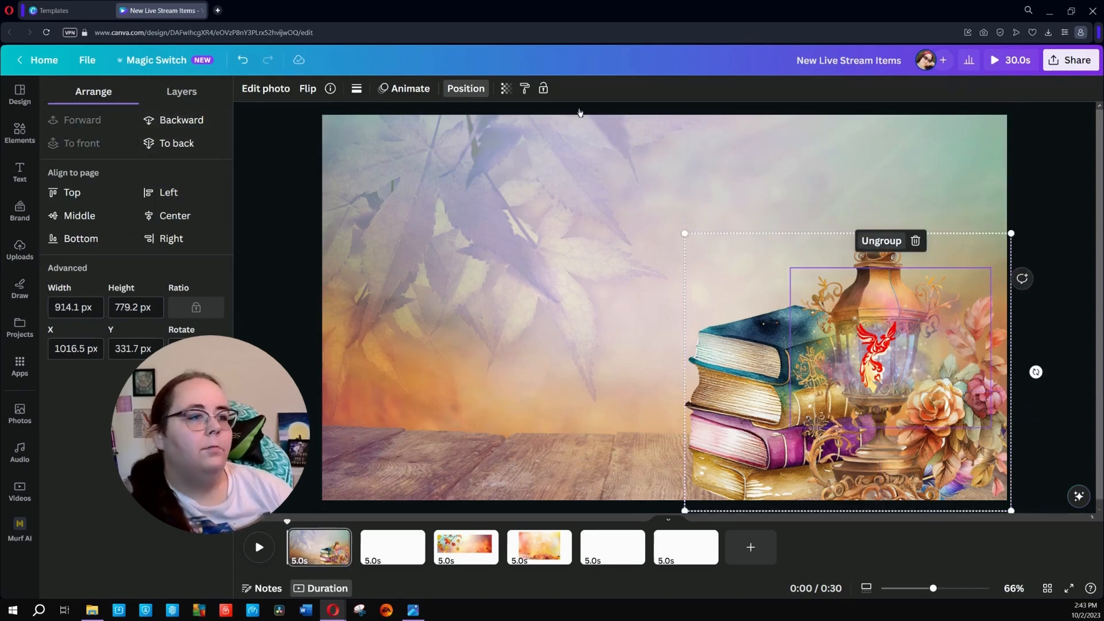
{"action": "left_click", "coordinate": [880, 241]}
{"action": "left_click", "coordinate": [243, 60]}
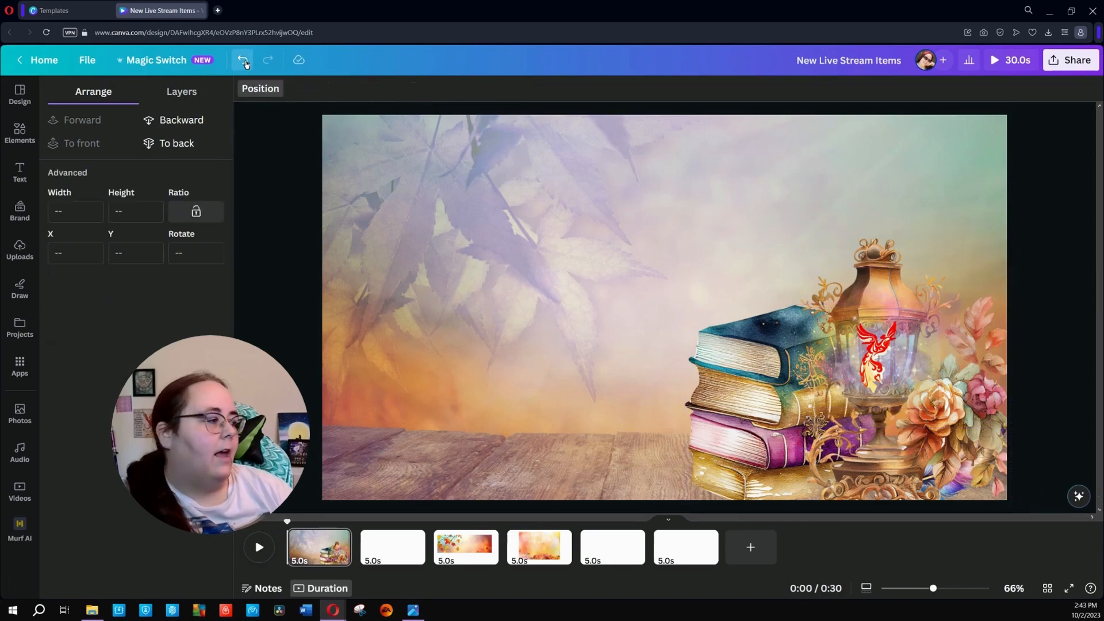
{"action": "left_click", "coordinate": [243, 60]}
{"action": "left_click", "coordinate": [966, 457]}
Ungroup the books, lantern and flowers, and layer the feather two levels forward from the very back
{"action": "left_click", "coordinate": [946, 347]}
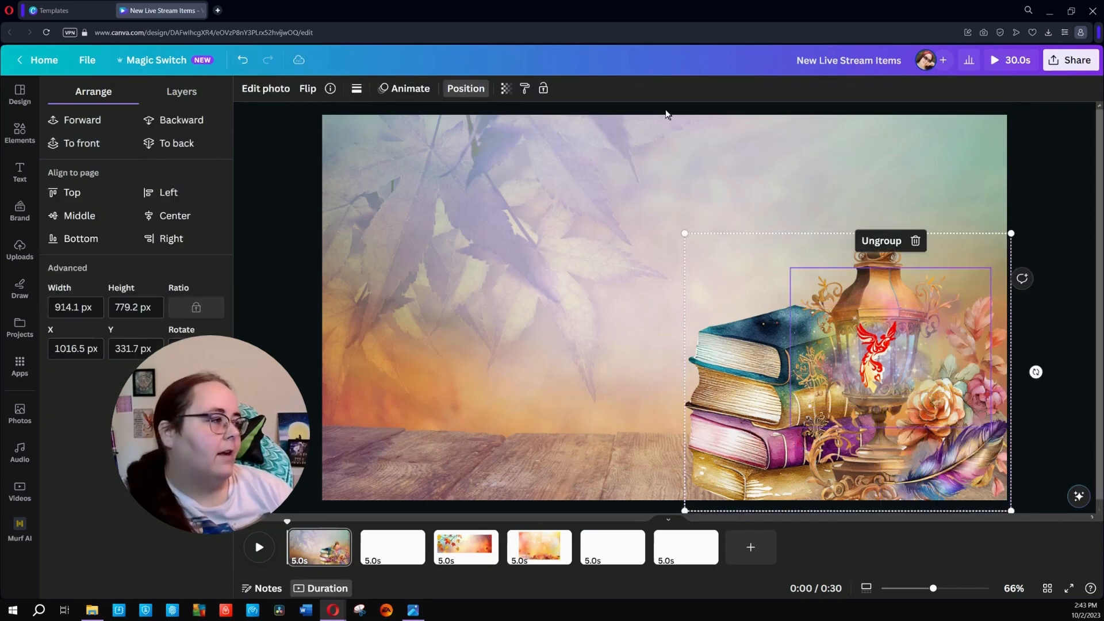
{"action": "left_click", "coordinate": [880, 243]}
{"action": "left_click", "coordinate": [987, 484]}
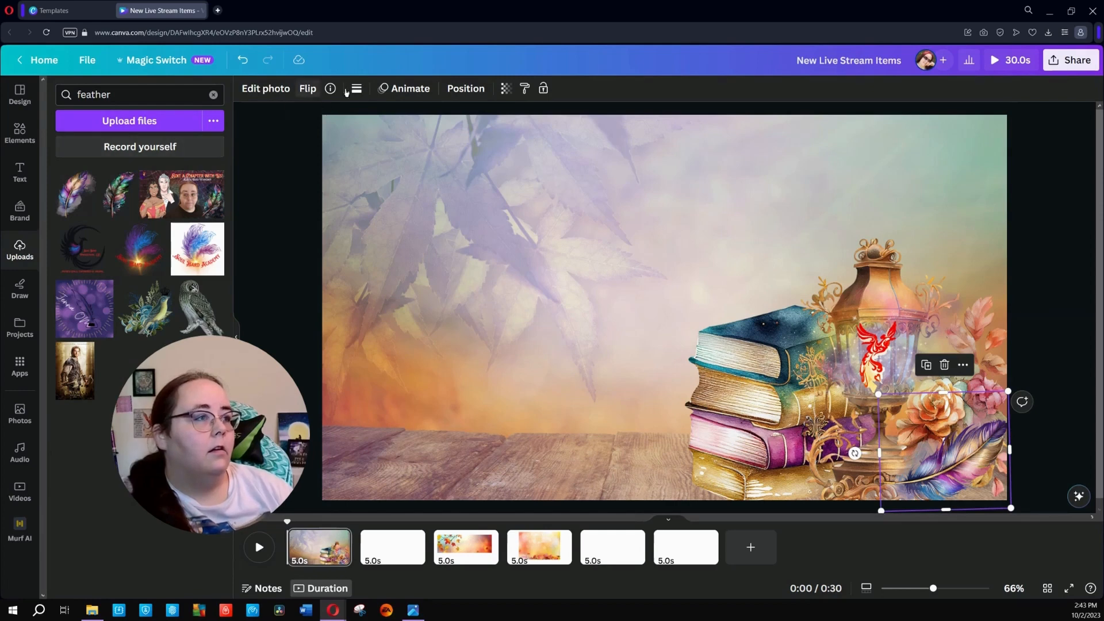
{"action": "left_click", "coordinate": [466, 88]}
{"action": "left_click", "coordinate": [180, 144]}
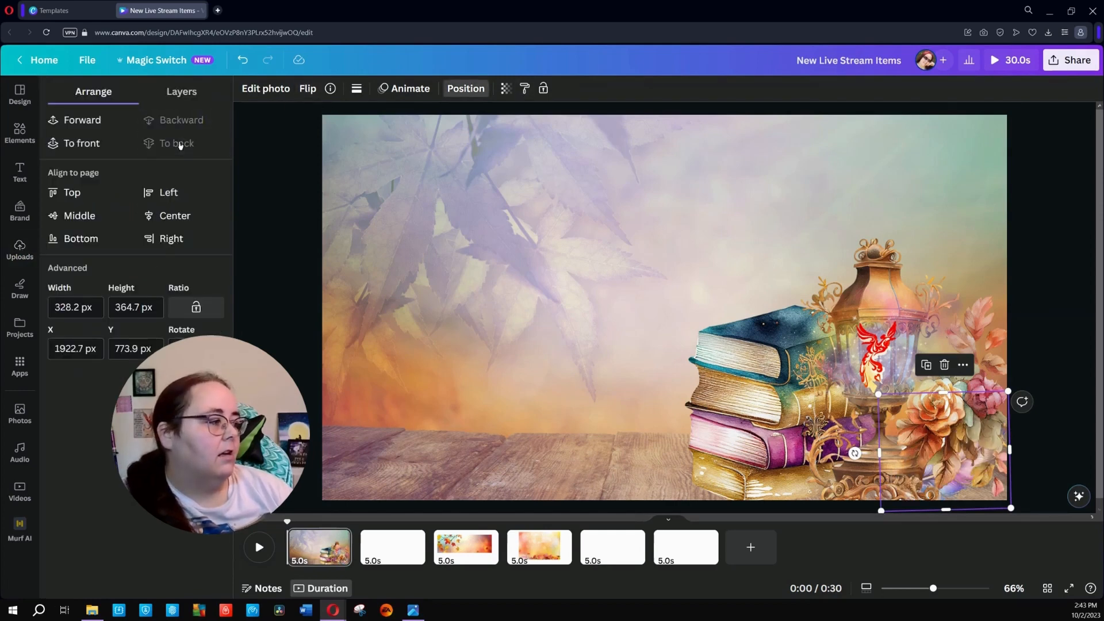
{"action": "left_click", "coordinate": [109, 119]}
{"action": "left_click", "coordinate": [93, 120]}
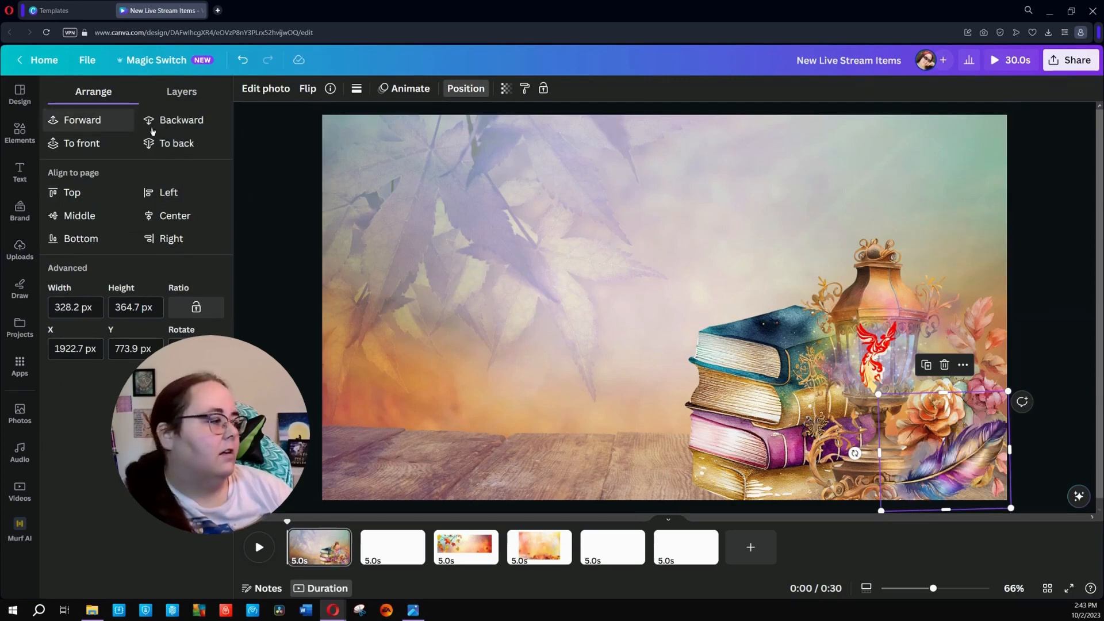
{"action": "left_click", "coordinate": [1067, 374]}
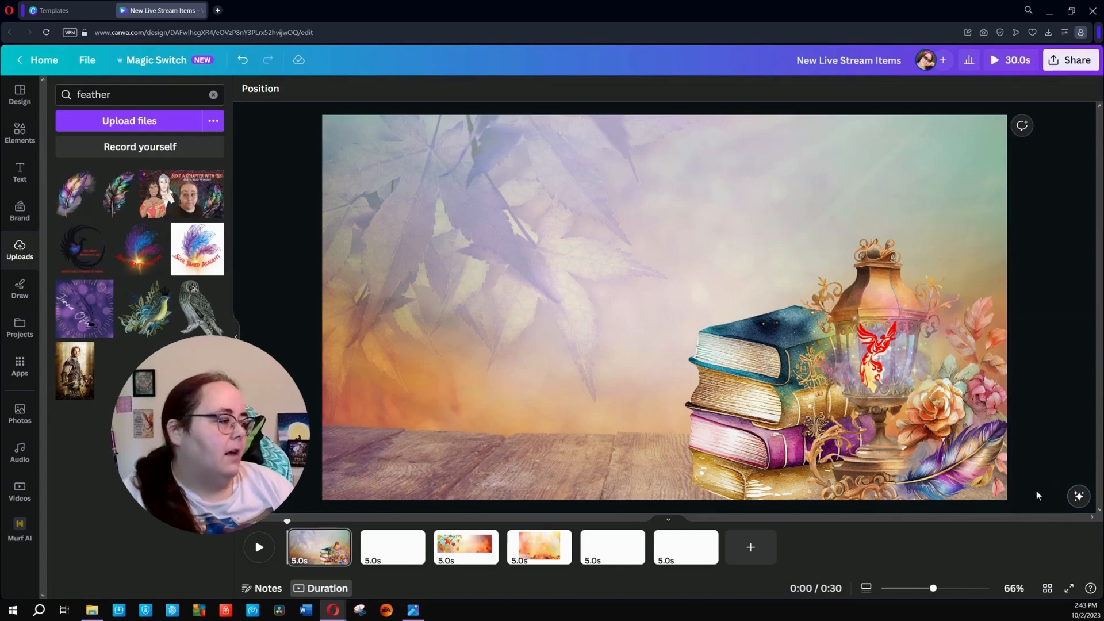
Group the feather together with the books, lantern and flowers
{"action": "left_click_drag", "start_coordinate": [1036, 494], "coordinate": [681, 230]}
{"action": "left_click", "coordinate": [827, 210]}
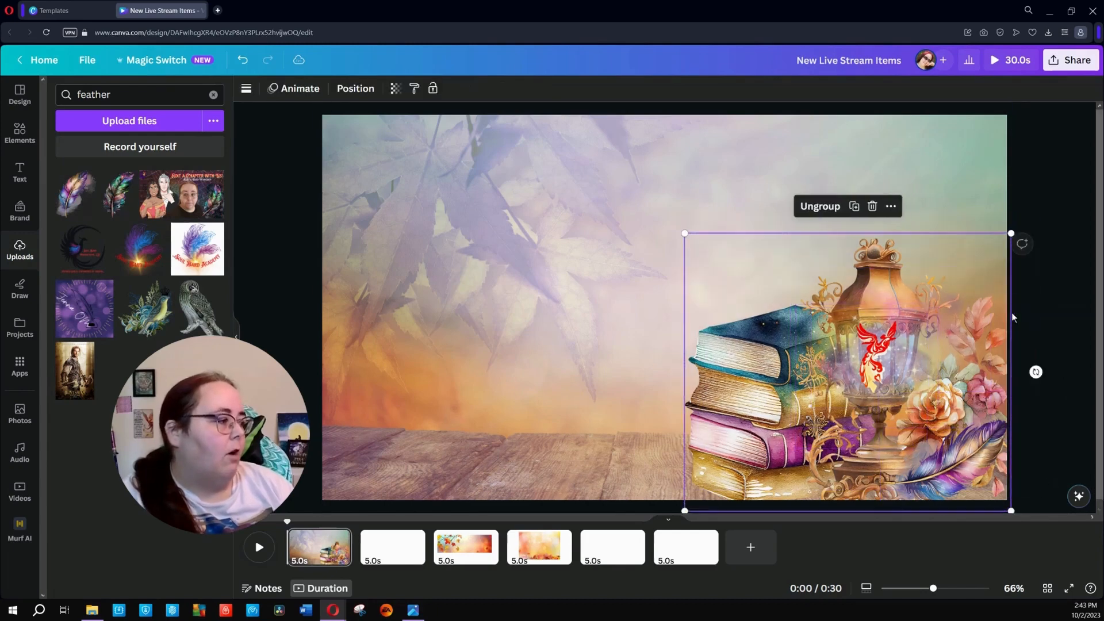
{"action": "left_click", "coordinate": [1079, 345]}
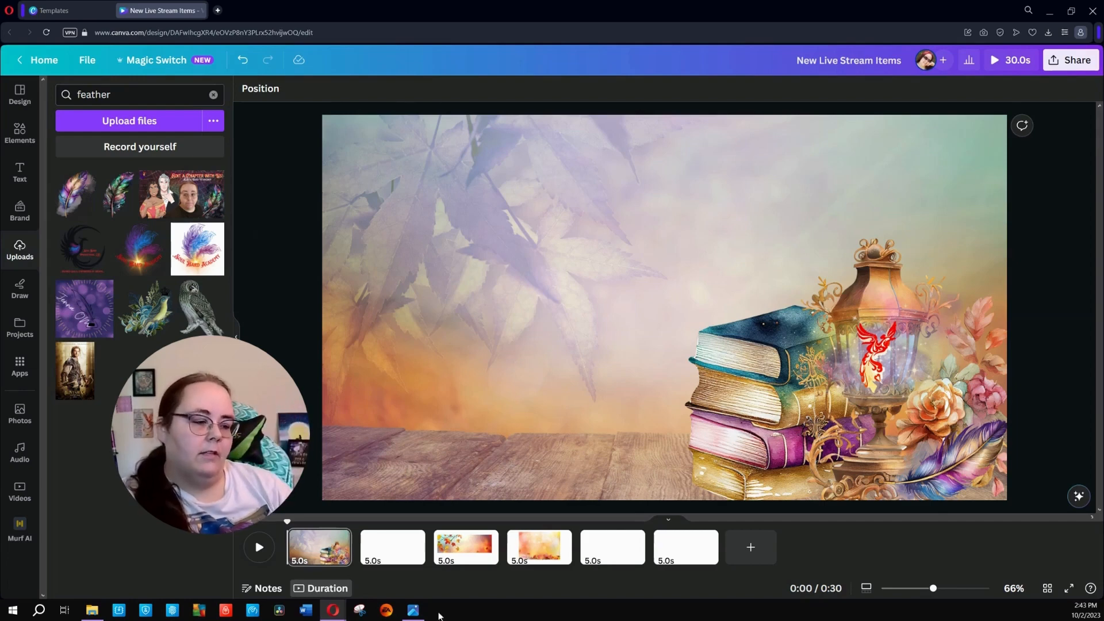
Delete pages 2 to 6 of the design and duplicate the remaining books and lantern page
{"action": "left_click", "coordinate": [1047, 588]}
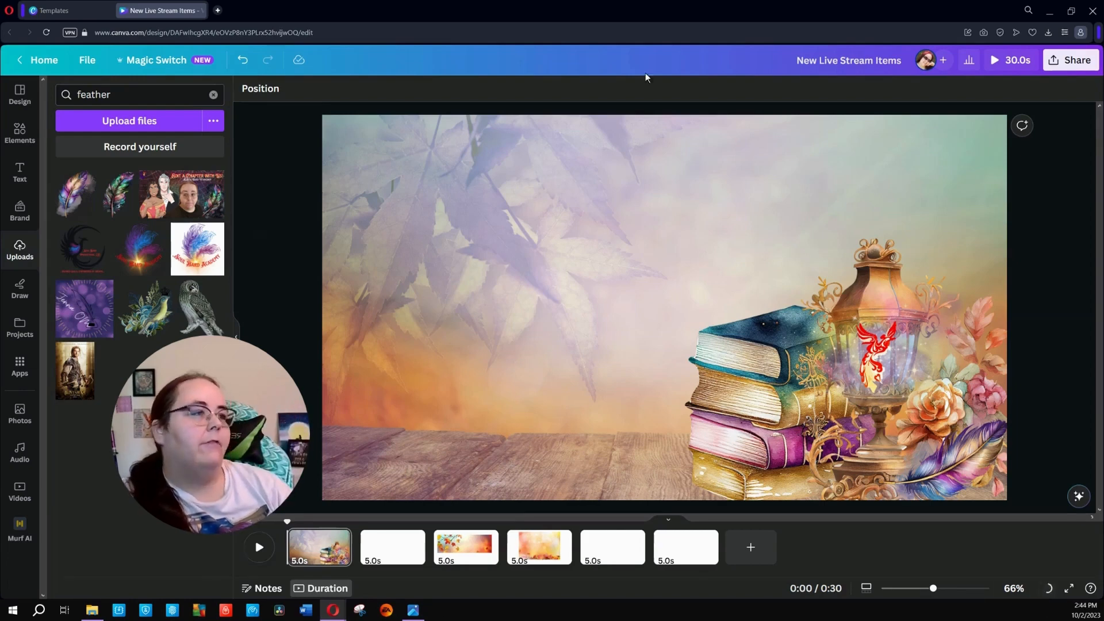
{"action": "left_click_drag", "start_coordinate": [751, 343], "coordinate": [207, 104]}
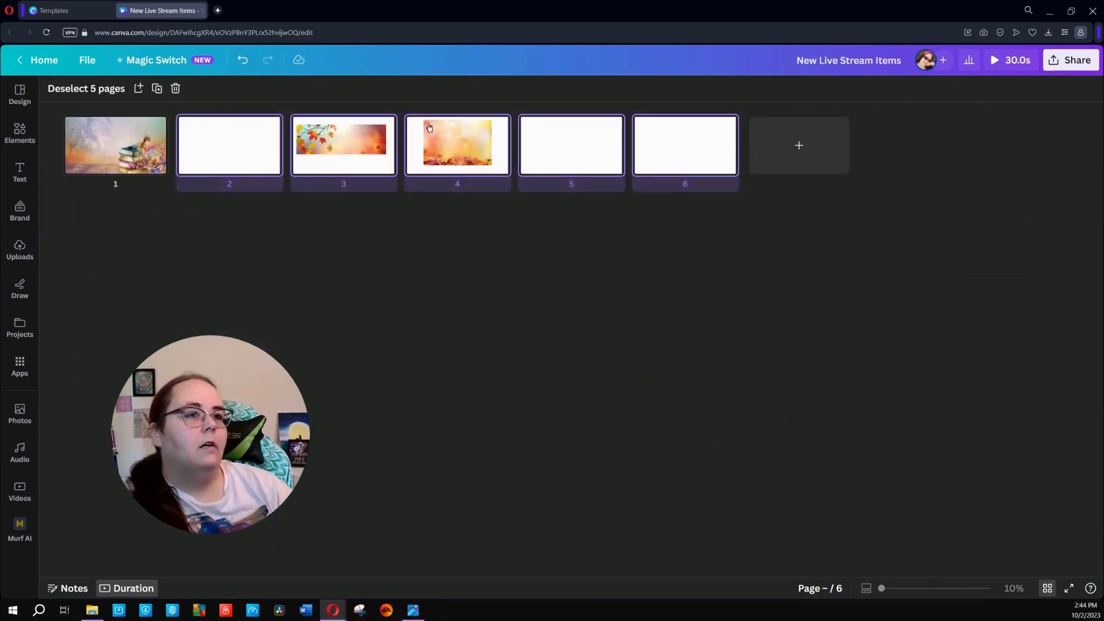
{"action": "left_click", "coordinate": [175, 88]}
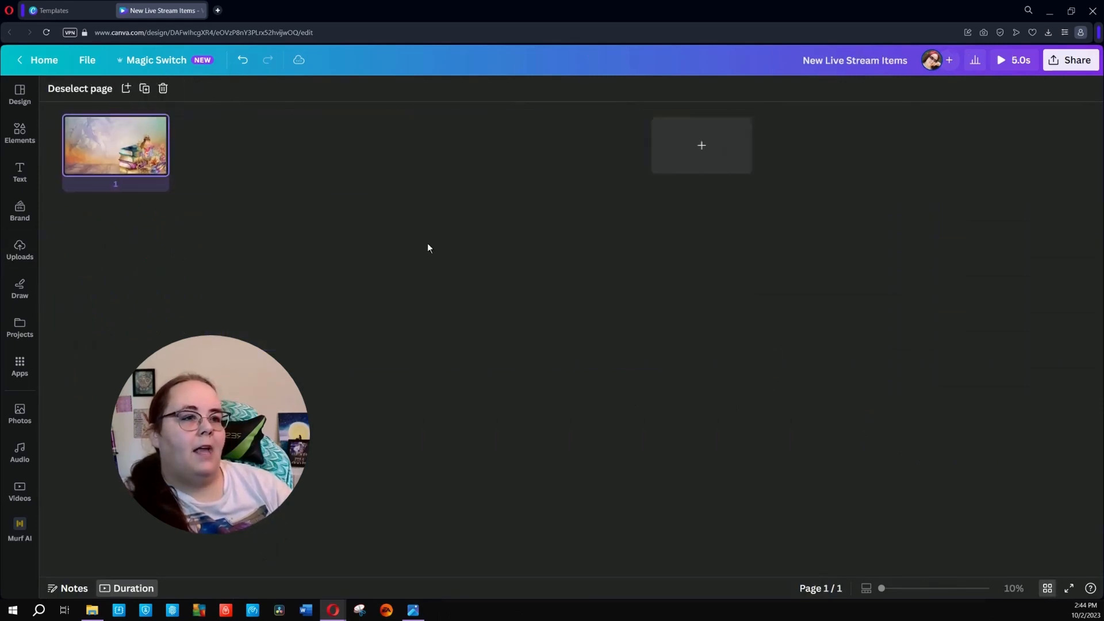
{"action": "left_click", "coordinate": [1048, 589]}
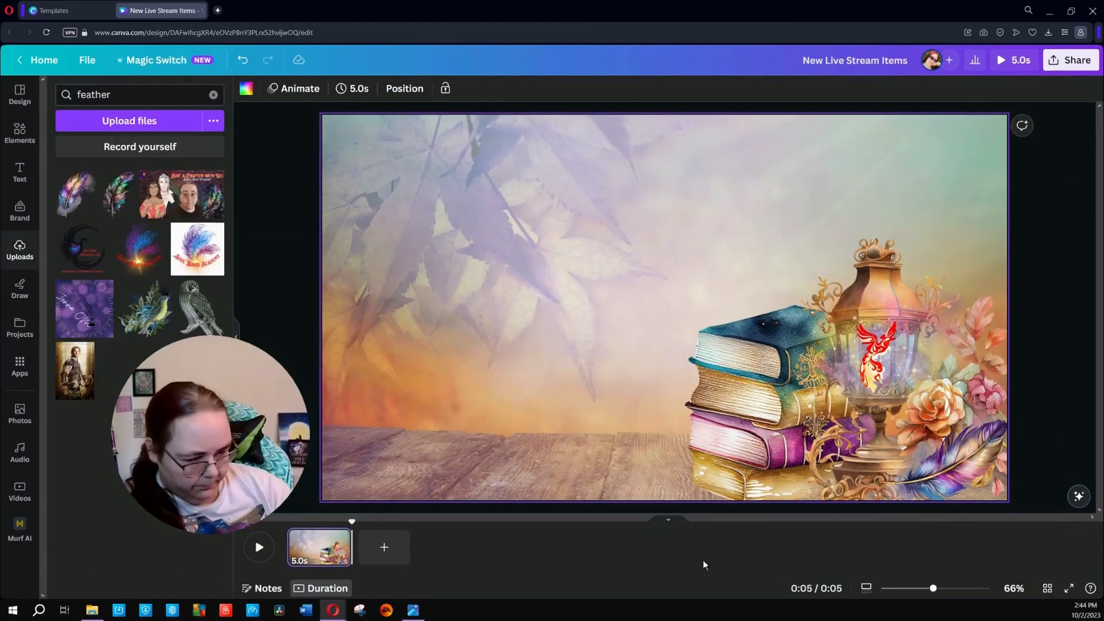
{"action": "right_click", "coordinate": [319, 549]}
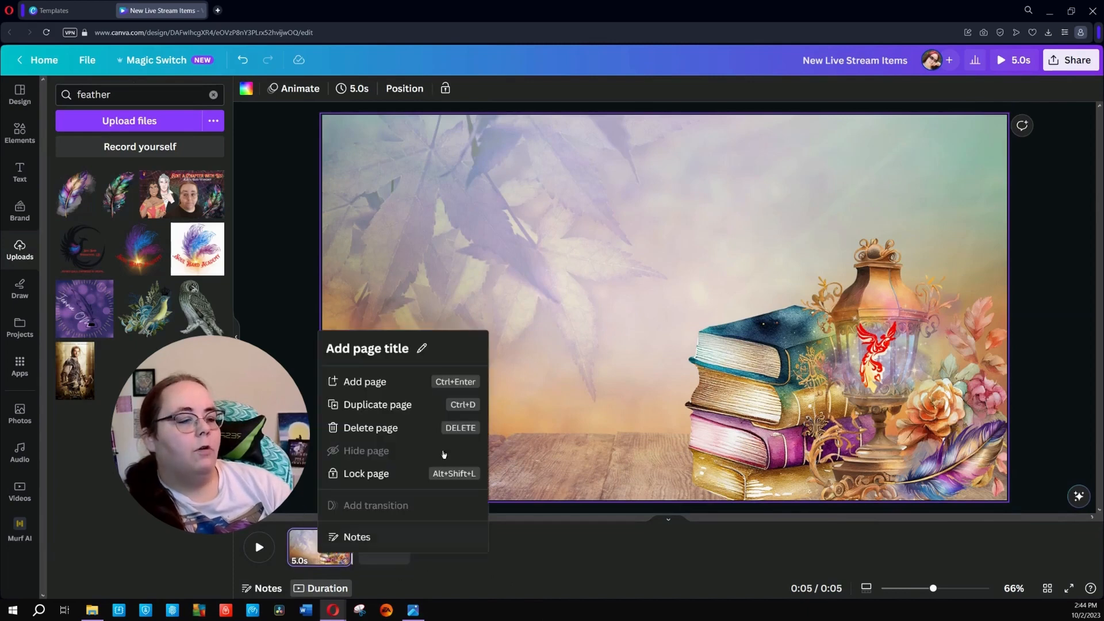
{"action": "left_click", "coordinate": [414, 410]}
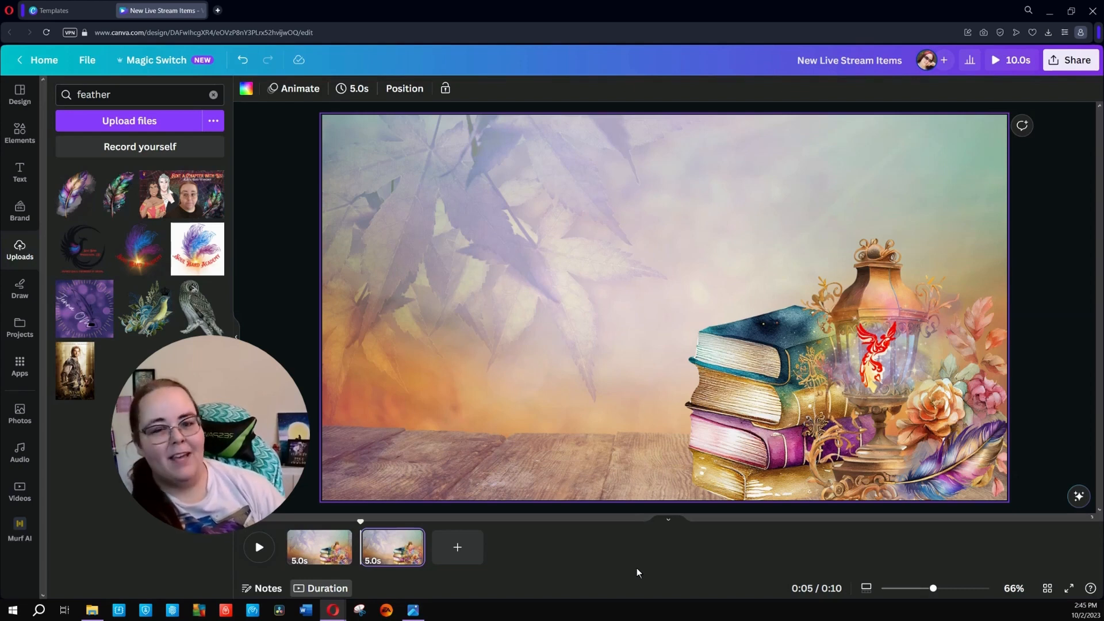
Add the brand-styled title "Sprint with Us" over the leaves beside the books, and enlarge it to a font size of about 70
{"action": "left_click", "coordinate": [24, 166]}
{"action": "left_click", "coordinate": [95, 178]}
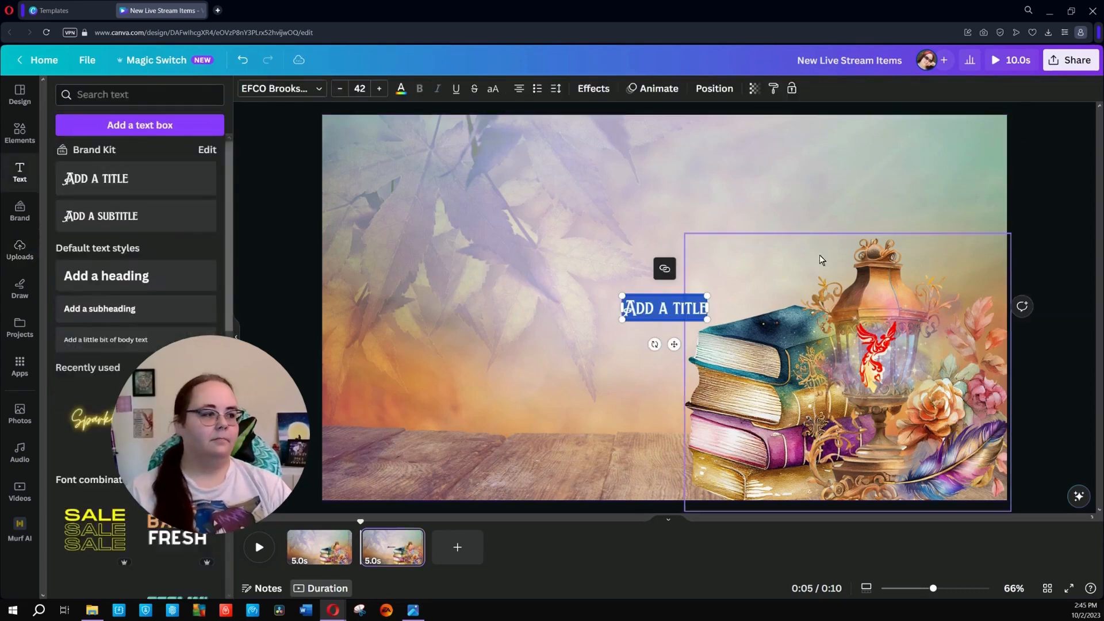
{"action": "left_click_drag", "start_coordinate": [666, 310], "coordinate": [501, 328]}
{"action": "type", "text": "Sprint with Us"}
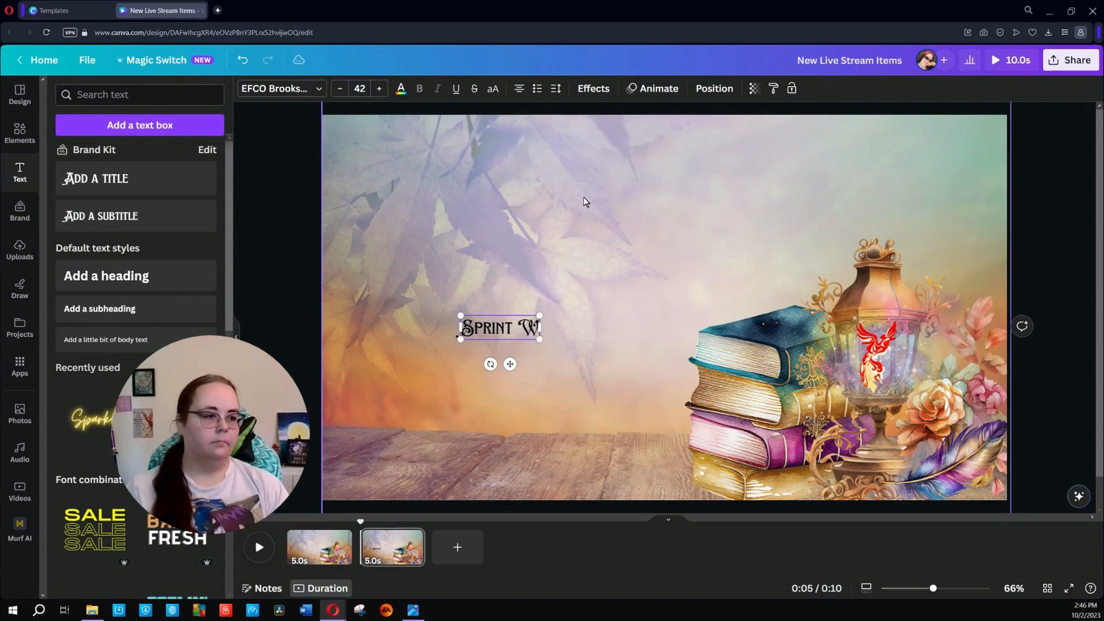
{"action": "left_click_drag", "start_coordinate": [439, 312], "coordinate": [360, 299]}
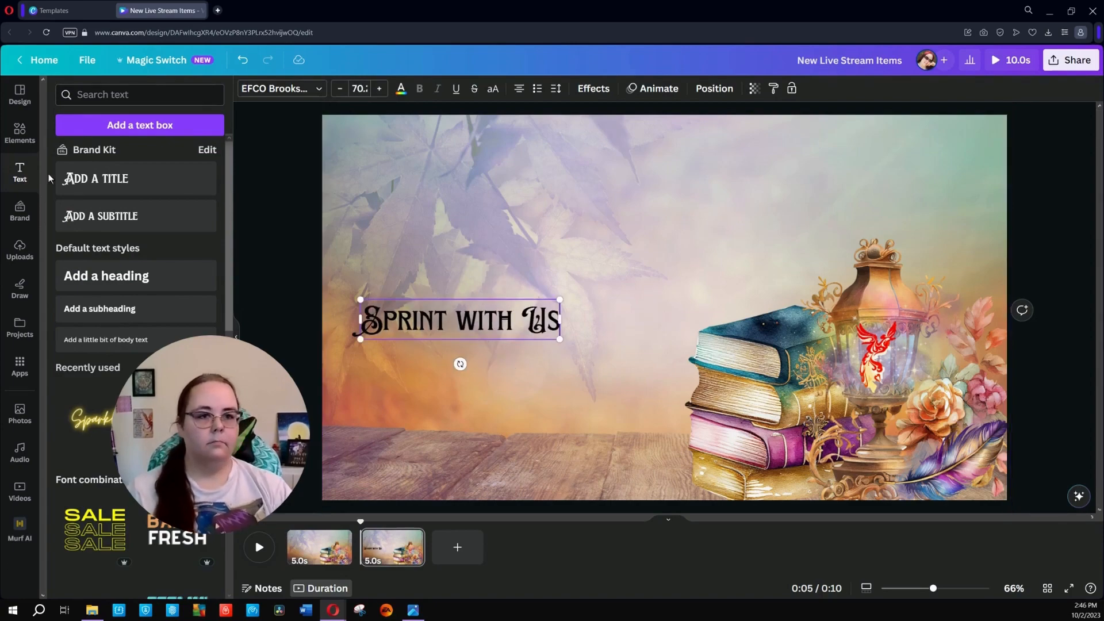
Search the graphics for "friday night" and look through the results for suitable Friday lettering
{"action": "left_click", "coordinate": [20, 132]}
{"action": "left_click", "coordinate": [132, 94]}
{"action": "type", "text": "friday night"}
{"action": "key", "text": "Return"}
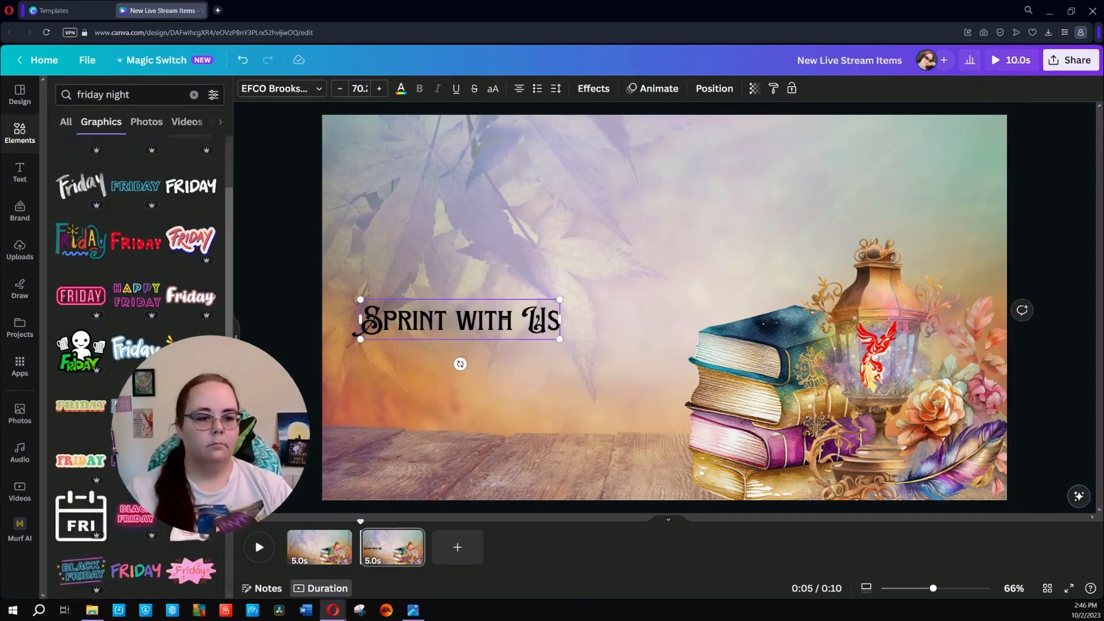
{"action": "scroll", "coordinate": [138, 368], "scroll_direction": "down", "scroll_amount": 2}
{"action": "scroll", "coordinate": [138, 368], "scroll_direction": "down", "scroll_amount": 6}
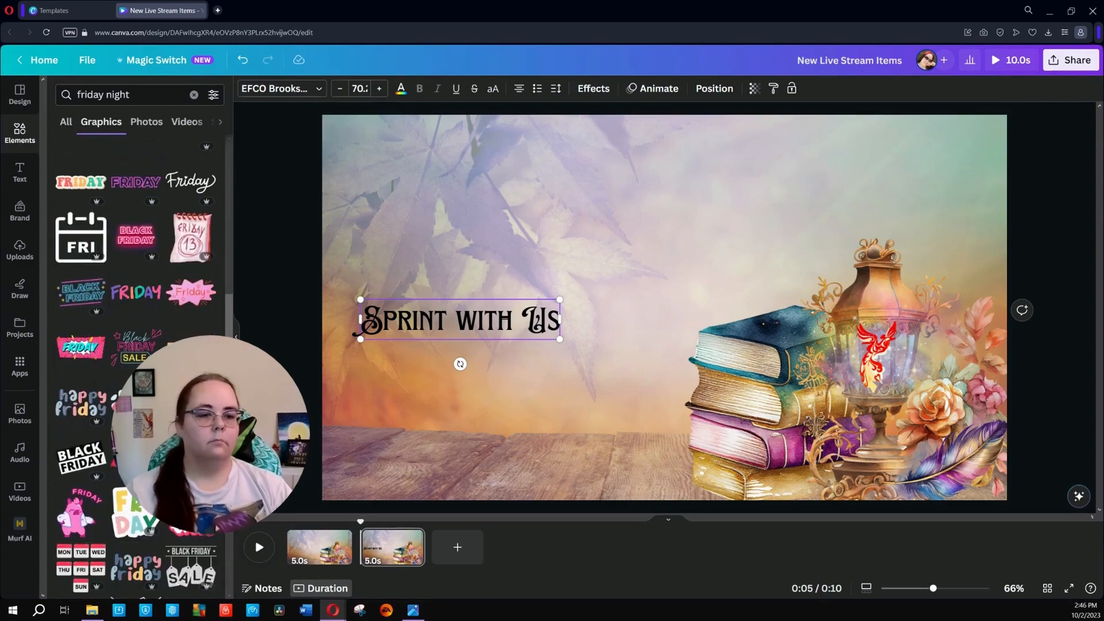
{"action": "scroll", "coordinate": [131, 508], "scroll_direction": "down", "scroll_amount": 2}
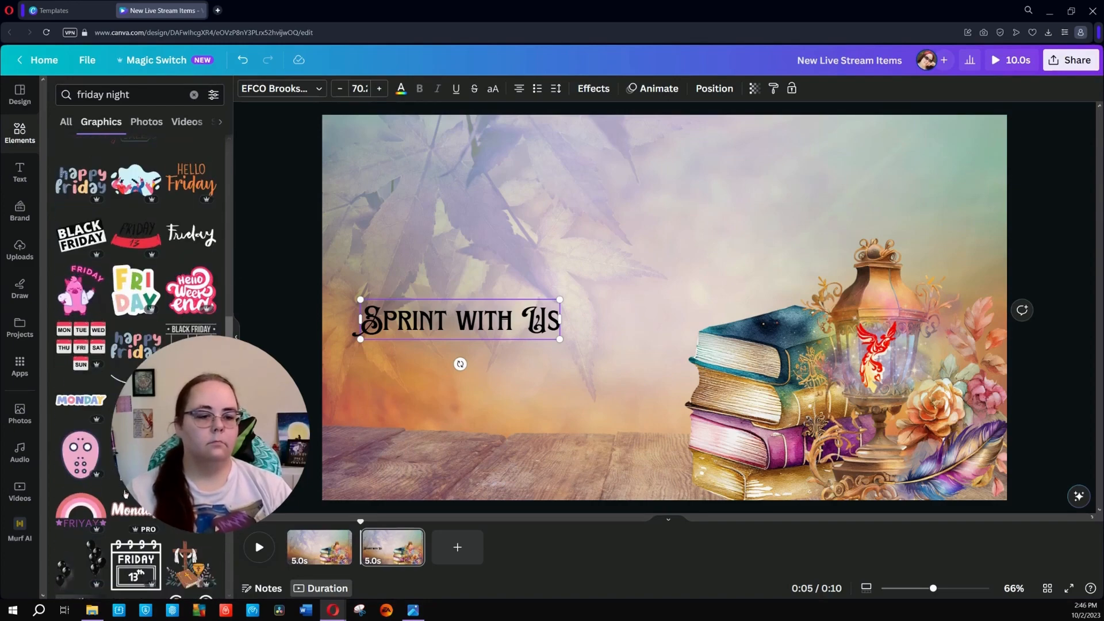
{"action": "scroll", "coordinate": [131, 508], "scroll_direction": "up", "scroll_amount": 6}
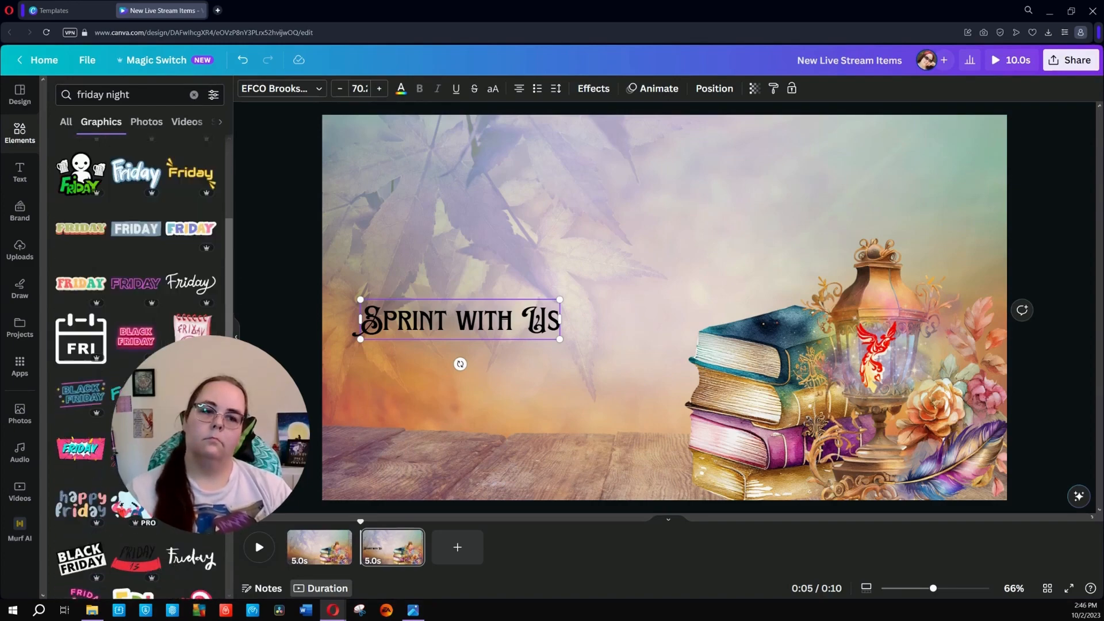
Insert the pink neon FRIDAY graphic on the second page and browse its related recommendations
{"action": "left_click", "coordinate": [136, 283]}
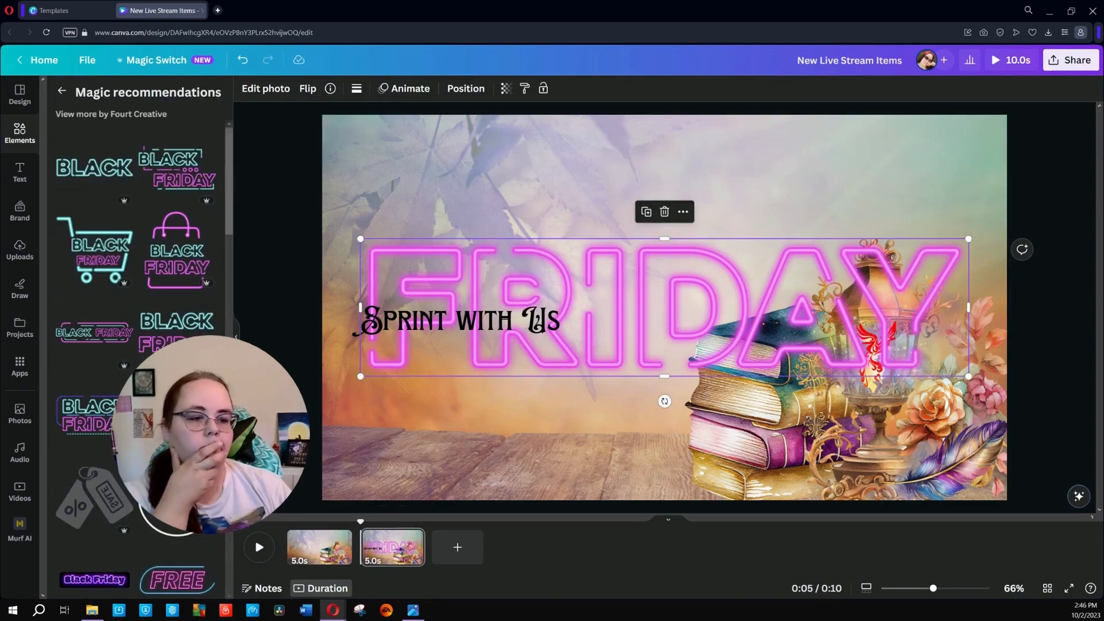
{"action": "scroll", "coordinate": [177, 278], "scroll_direction": "down", "scroll_amount": 16}
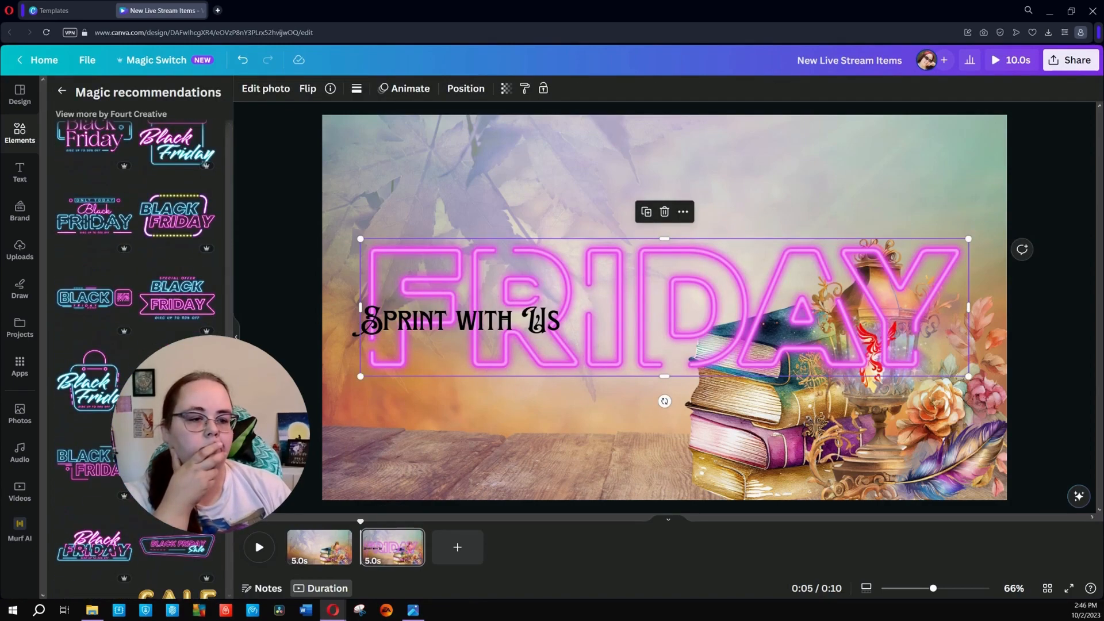
{"action": "scroll", "coordinate": [144, 345], "scroll_direction": "down", "scroll_amount": 12}
{"action": "left_click", "coordinate": [62, 91]}
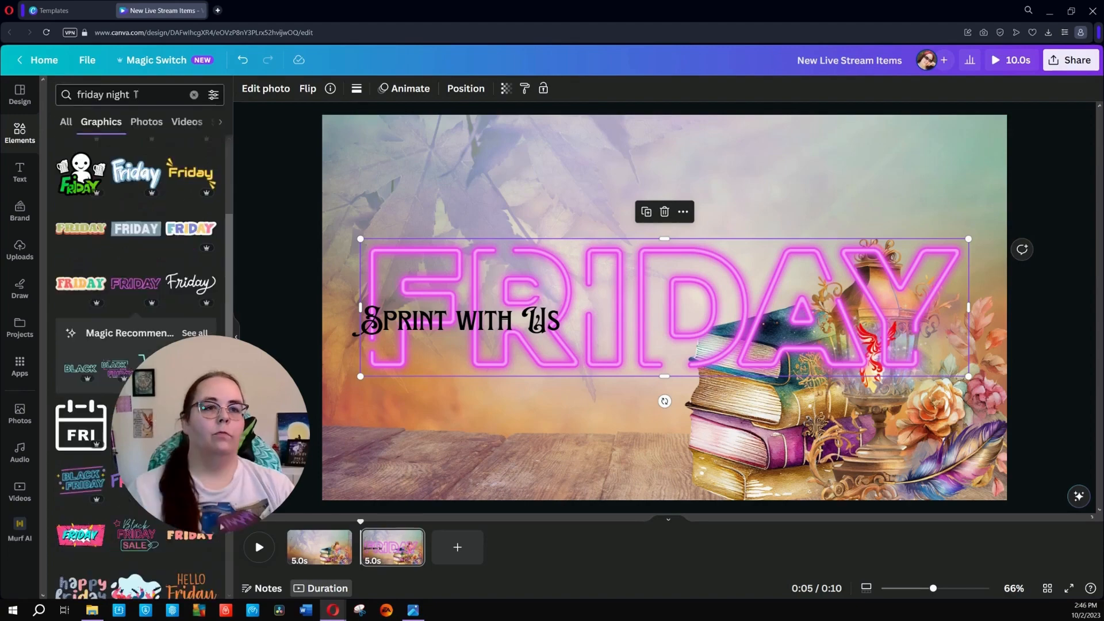
Search the graphics for "saturday glow", insert the purple neon SATURDAY graphic and place it along the page's upper edge
{"action": "left_click_drag", "start_coordinate": [172, 96], "coordinate": [19, 94]}
{"action": "type", "text": "saturday glow"}
{"action": "key", "text": "Return"}
{"action": "left_click", "coordinate": [135, 202]}
{"action": "left_click_drag", "start_coordinate": [715, 307], "coordinate": [717, 161]}
{"action": "left_click", "coordinate": [197, 252]}
{"action": "scroll", "coordinate": [136, 345], "scroll_direction": "down", "scroll_amount": 10}
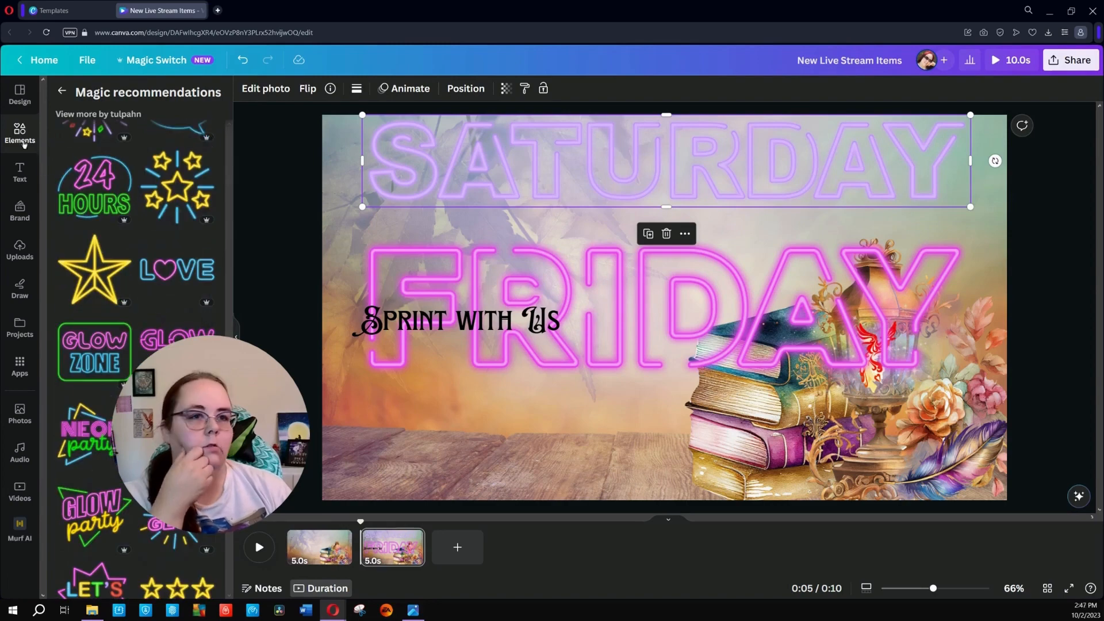
Duplicate the page with both day titles, keeping only SATURDAY on the copy and only FRIDAY on the original
{"action": "left_click", "coordinate": [413, 537]}
{"action": "left_click", "coordinate": [460, 403]}
{"action": "left_click", "coordinate": [467, 546]}
{"action": "left_click", "coordinate": [611, 350]}
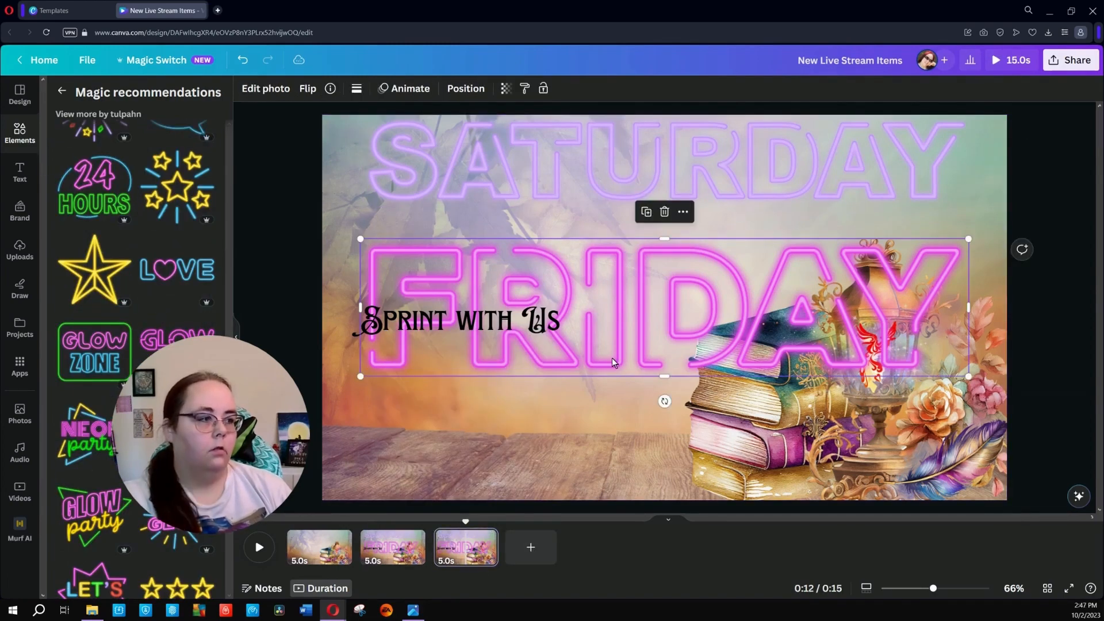
{"action": "key", "text": "Delete"}
{"action": "left_click", "coordinate": [416, 557]}
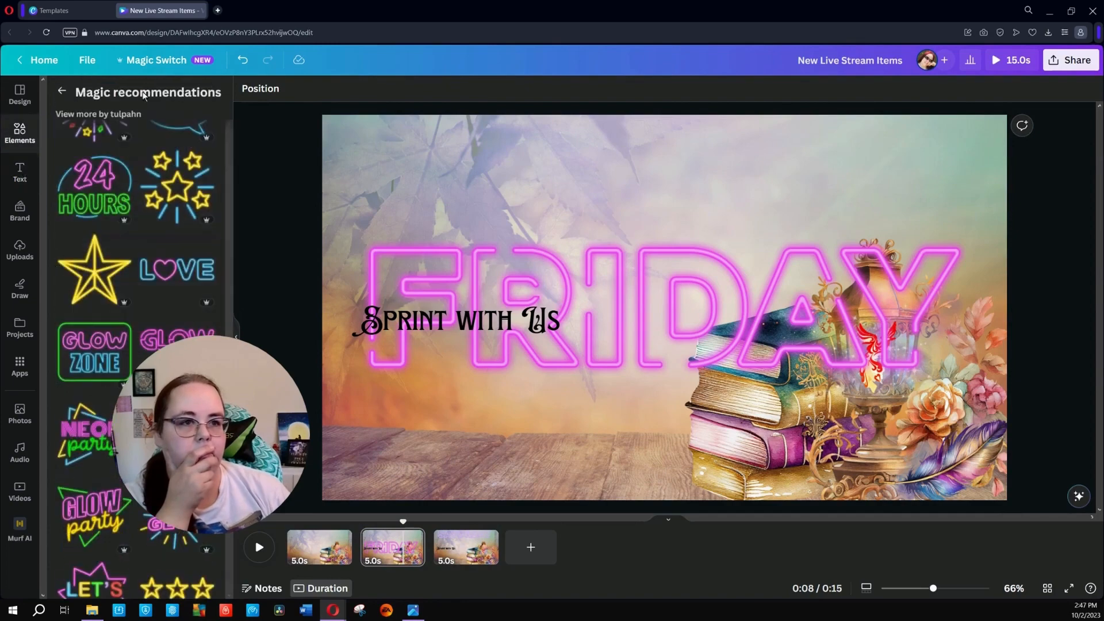
Search the graphics for "moon"
{"action": "left_click", "coordinate": [62, 90]}
{"action": "left_click", "coordinate": [113, 95]}
{"action": "triple_click", "coordinate": [113, 95]}
{"action": "type", "text": "moon"}
{"action": "key", "text": "Return"}
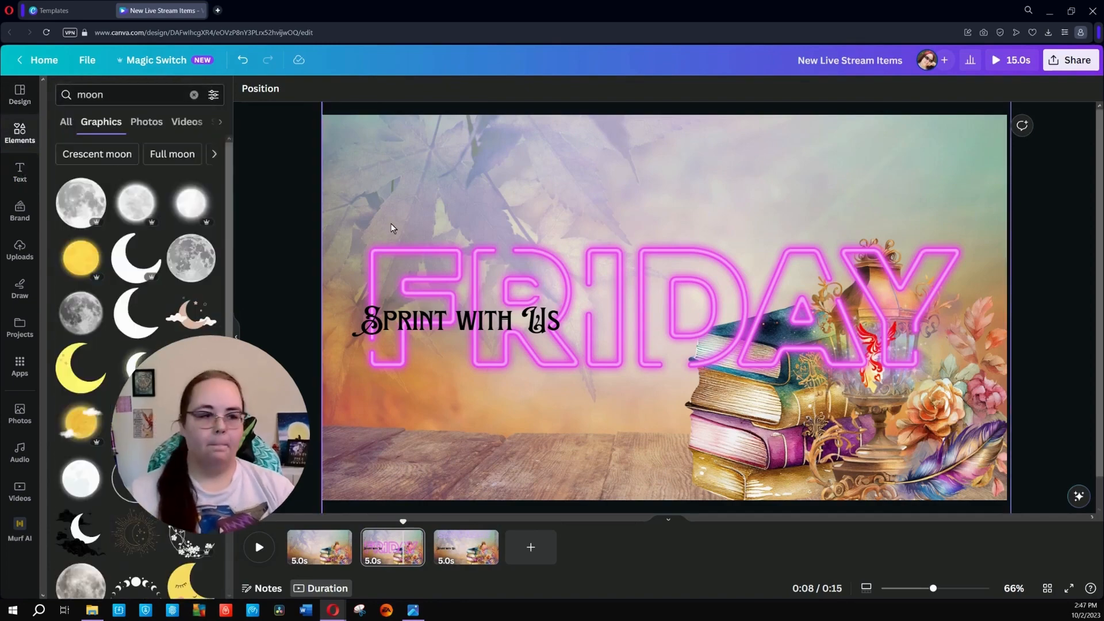
Shrink the FRIDAY graphic to about half its width and place the enlarged "Sprint with Us" text over its lower edge
{"action": "left_click_drag", "start_coordinate": [742, 331], "coordinate": [707, 271]}
{"action": "left_click_drag", "start_coordinate": [929, 313], "coordinate": [626, 247]}
{"action": "left_click_drag", "start_coordinate": [578, 225], "coordinate": [585, 272]}
{"action": "left_click_drag", "start_coordinate": [527, 321], "coordinate": [552, 297]}
Apply the Outrun color pop filter to the FRIDAY graphic
{"action": "left_click", "coordinate": [513, 252]}
{"action": "left_click", "coordinate": [273, 89]}
{"action": "left_click", "coordinate": [208, 312]}
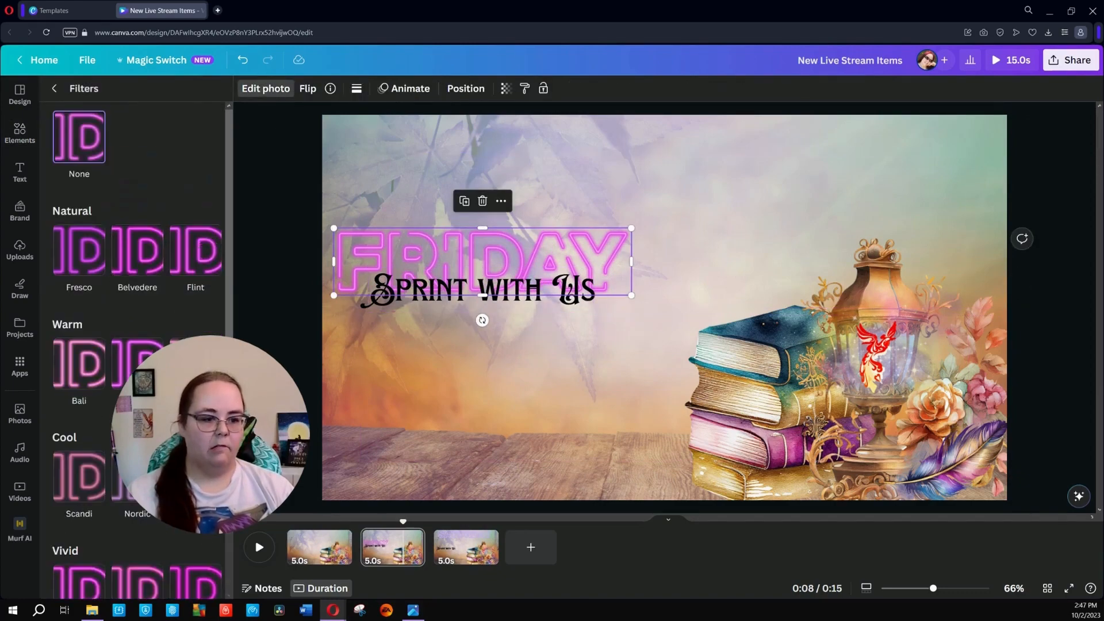
{"action": "scroll", "coordinate": [173, 368], "scroll_direction": "down", "scroll_amount": 8}
{"action": "left_click", "coordinate": [137, 434]}
{"action": "scroll", "coordinate": [173, 403], "scroll_direction": "down", "scroll_amount": 1}
{"action": "left_click", "coordinate": [185, 521]}
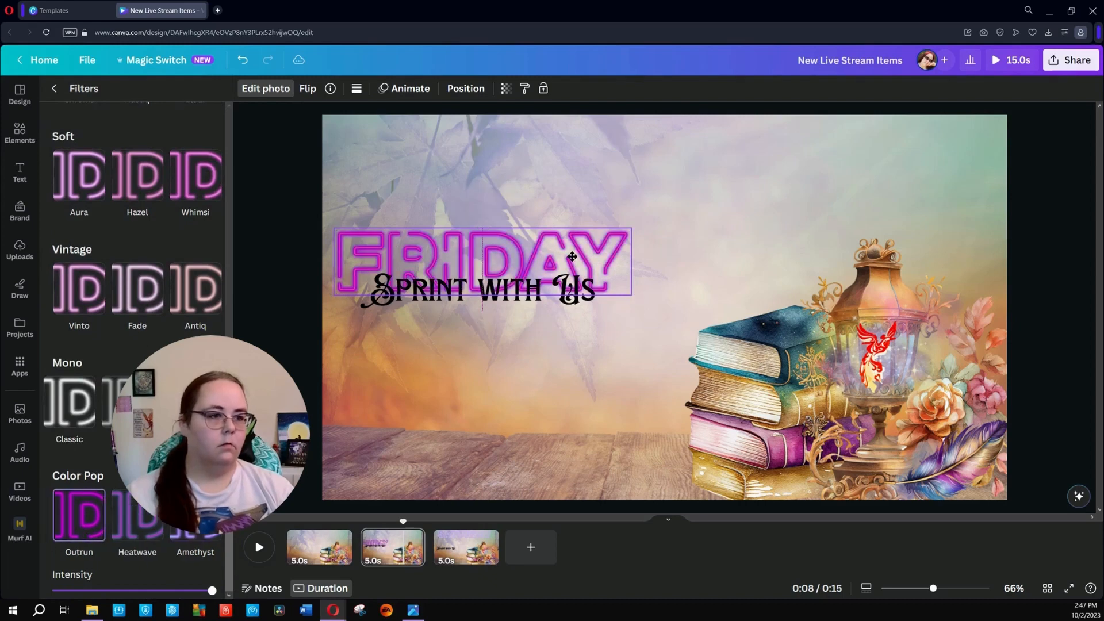
Move the FRIDAY graphic toward the page center and realign the "Sprint with Us" text along its lower edge
{"action": "left_click", "coordinate": [451, 309]}
{"action": "left_click_drag", "start_coordinate": [452, 309], "coordinate": [442, 305]}
{"action": "left_click", "coordinate": [524, 256]}
{"action": "left_click", "coordinate": [505, 292]}
{"action": "left_click", "coordinate": [557, 254]}
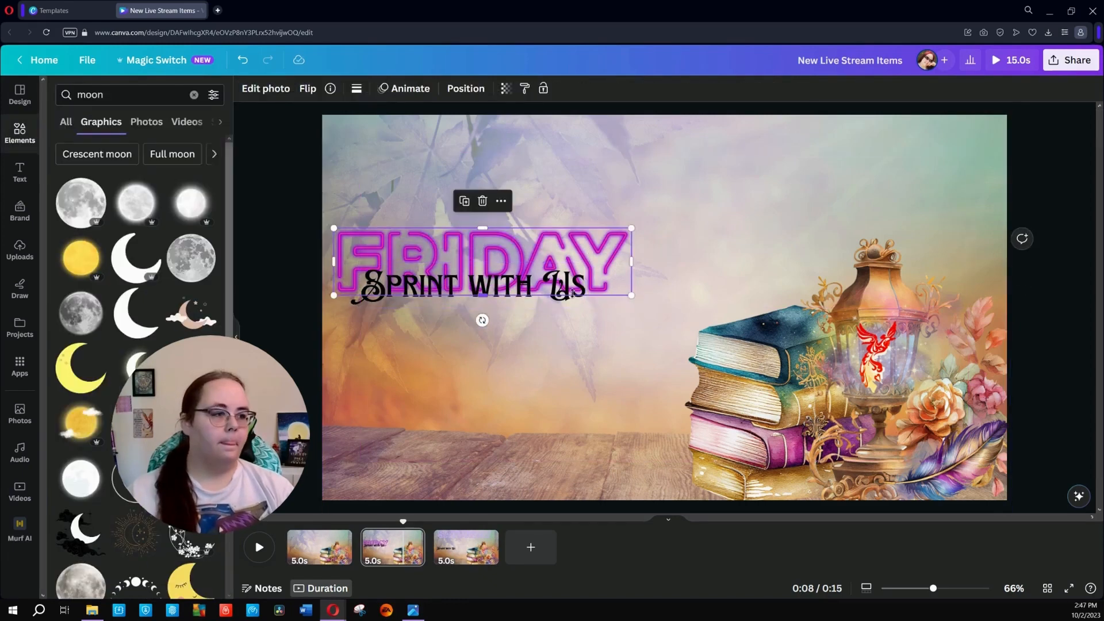
{"action": "left_click_drag", "start_coordinate": [541, 289], "coordinate": [649, 270]}
{"action": "left_click_drag", "start_coordinate": [521, 290], "coordinate": [632, 280]}
Group the FRIDAY graphic with the "Sprint with Us" text and move the group to the left half of the page
{"action": "left_click", "coordinate": [673, 234], "text": "shift"}
{"action": "left_click", "coordinate": [767, 89]}
{"action": "left_click", "coordinate": [632, 262]}
{"action": "left_click", "coordinate": [512, 246]}
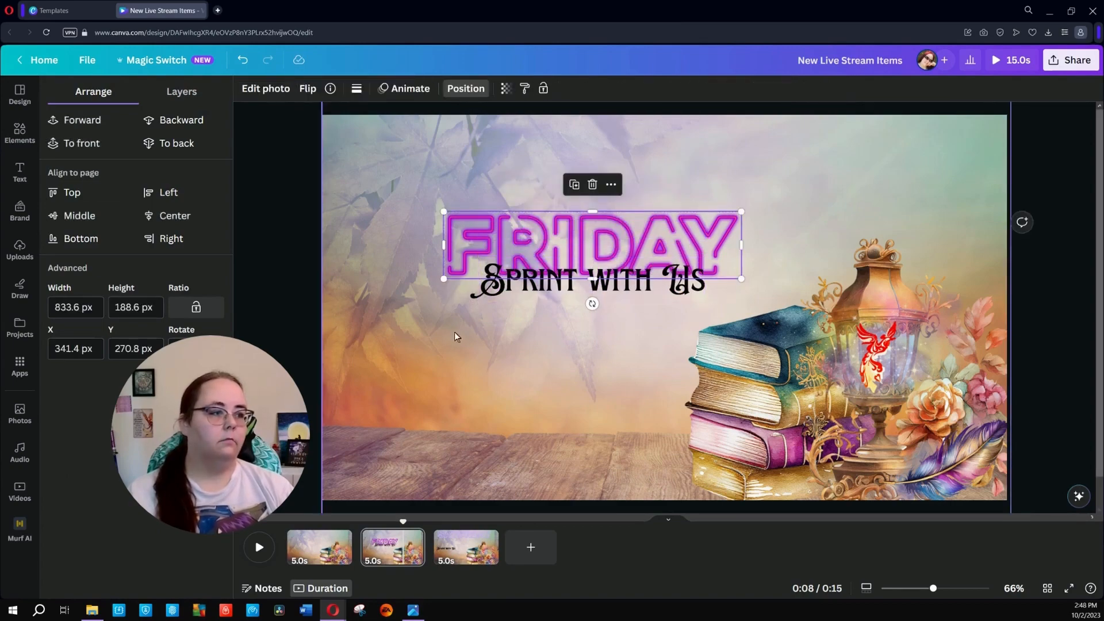
{"action": "left_click", "coordinate": [517, 281], "text": "shift"}
{"action": "left_click", "coordinate": [598, 185]}
Insert the black moon phases graphic from the moon results and overlap it with the FRIDAY title group
{"action": "left_click", "coordinate": [20, 132]}
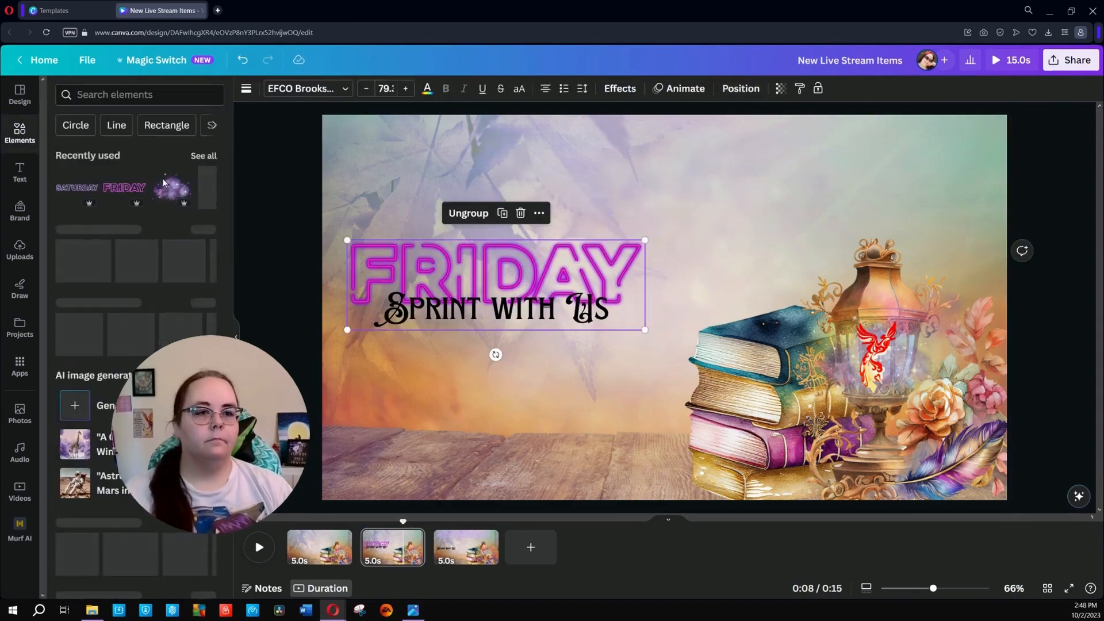
{"action": "left_click", "coordinate": [136, 94]}
{"action": "left_click", "coordinate": [84, 143]}
{"action": "left_click", "coordinate": [101, 121]}
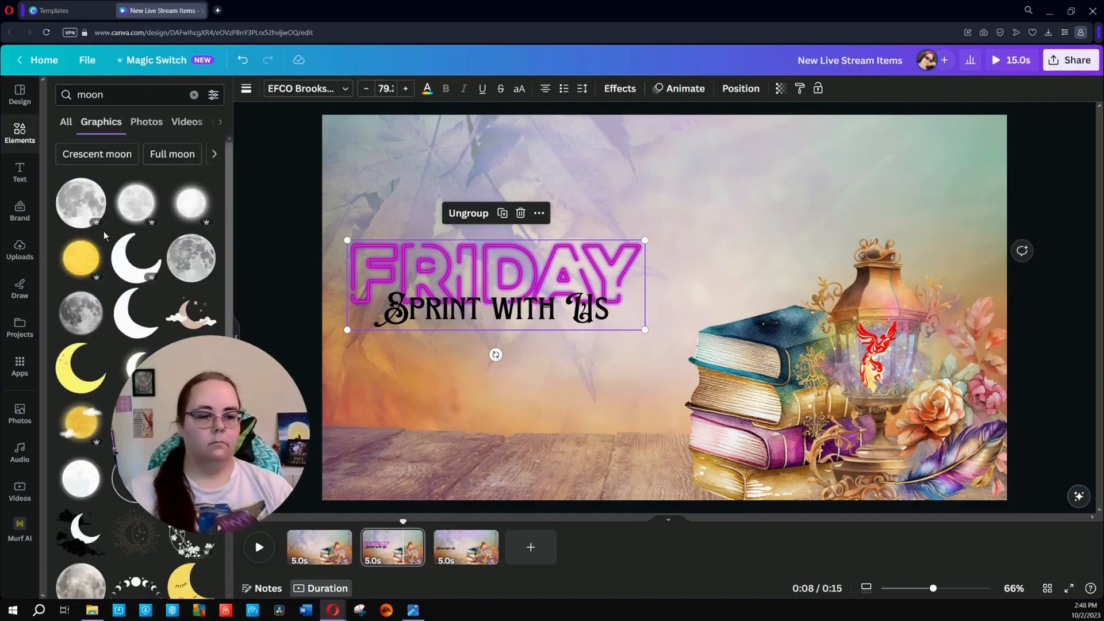
{"action": "left_click", "coordinate": [191, 422]}
{"action": "left_click_drag", "start_coordinate": [731, 340], "coordinate": [566, 223]}
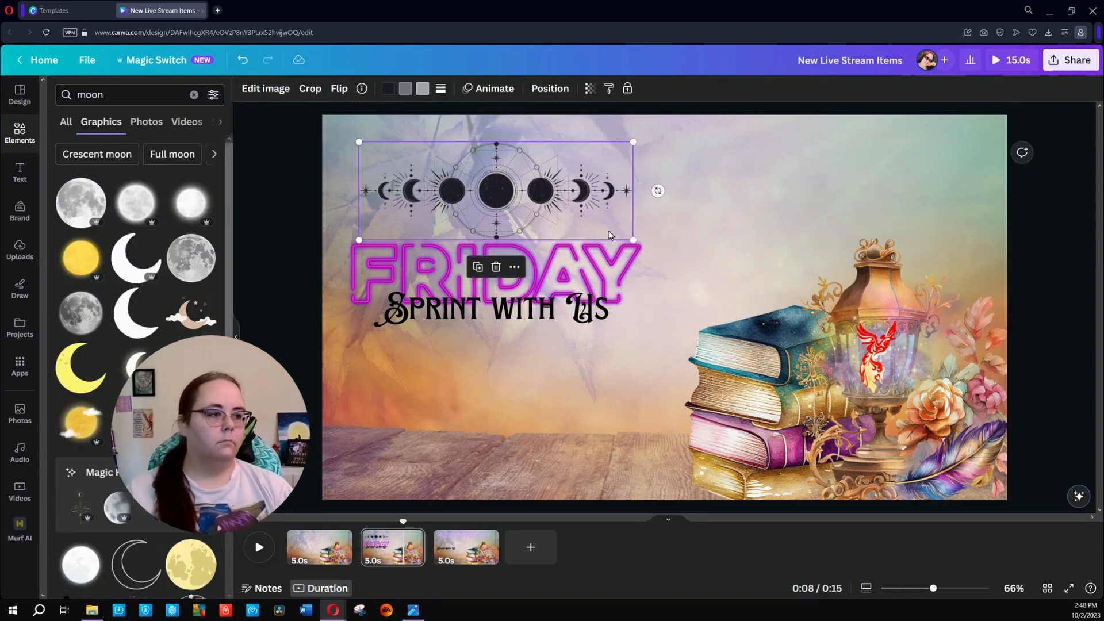
{"action": "left_click_drag", "start_coordinate": [600, 292], "coordinate": [600, 229]}
Enlarge the moon phases graphic and FRIDAY group together and position them in the page's upper left area
{"action": "left_click", "coordinate": [518, 162], "text": "shift"}
{"action": "left_click_drag", "start_coordinate": [646, 140], "coordinate": [857, 52]}
{"action": "left_click_drag", "start_coordinate": [842, 208], "coordinate": [801, 264]}
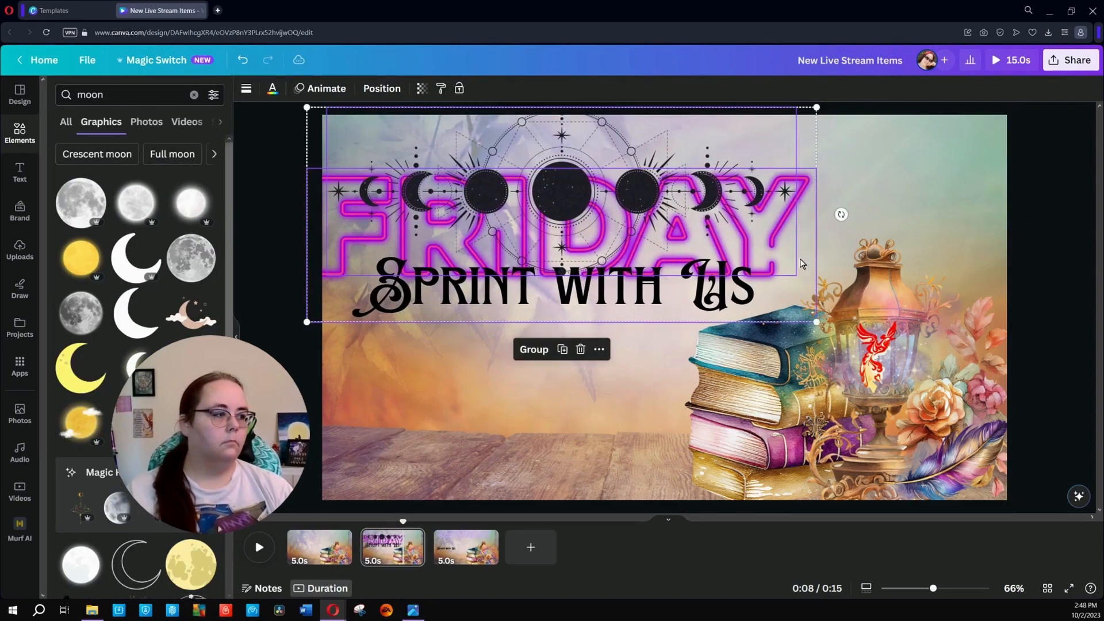
{"action": "left_click_drag", "start_coordinate": [816, 323], "coordinate": [717, 280]}
{"action": "left_click_drag", "start_coordinate": [658, 258], "coordinate": [673, 290]}
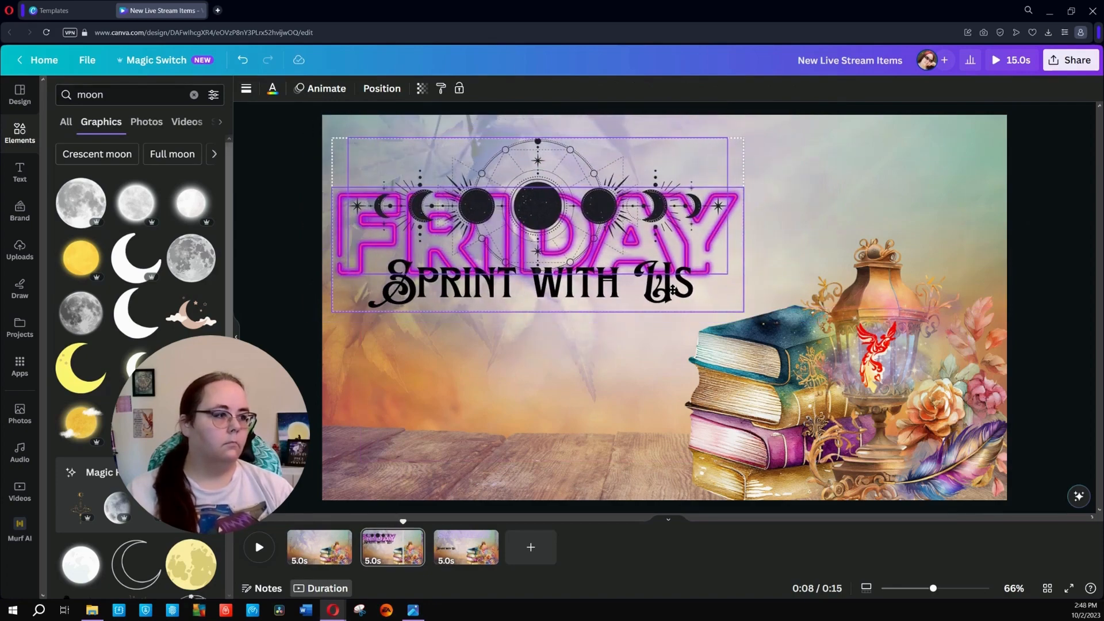
Layer the moon phases graphic behind the FRIDAY title but in front of the page background
{"action": "left_click", "coordinate": [538, 167]}
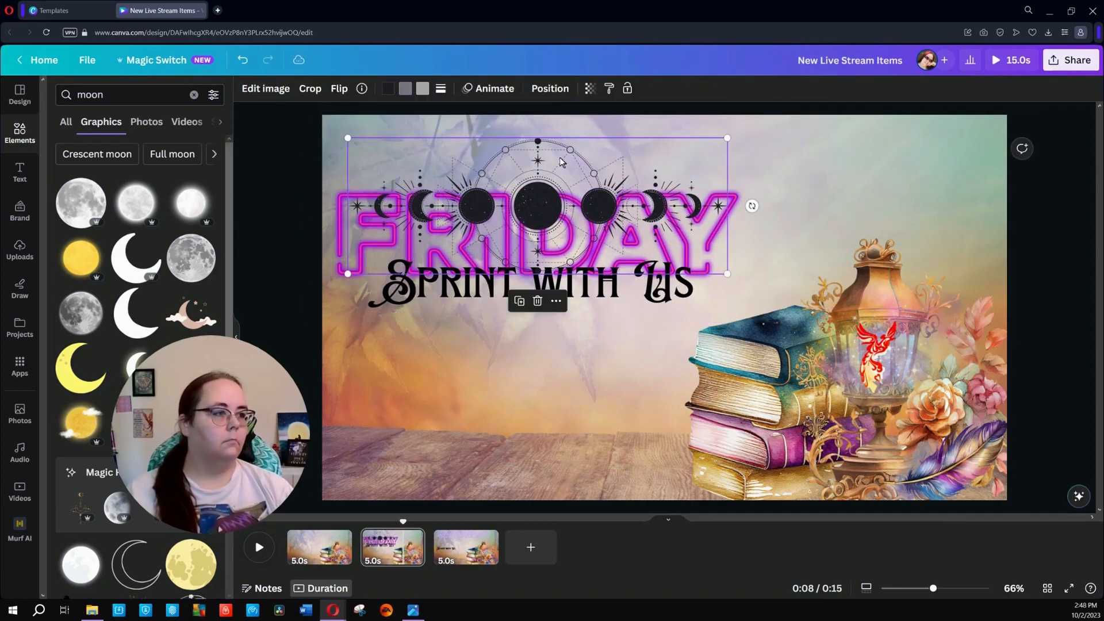
{"action": "left_click", "coordinate": [551, 88]}
{"action": "left_click", "coordinate": [178, 142]}
{"action": "left_click", "coordinate": [81, 119]}
{"action": "left_click", "coordinate": [80, 120]}
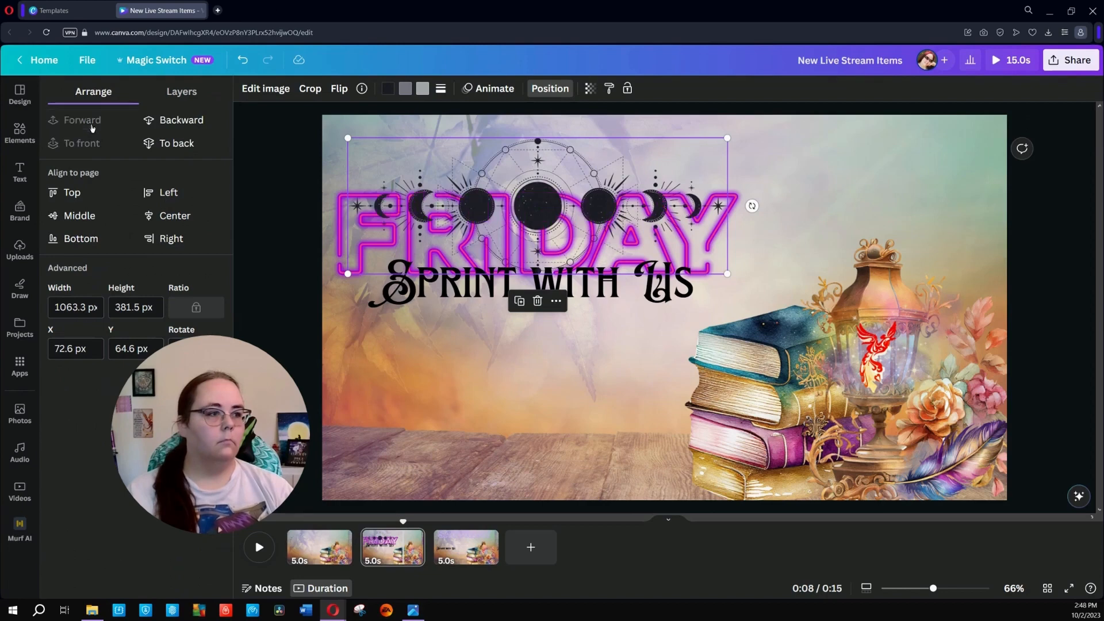
{"action": "left_click", "coordinate": [174, 147]}
{"action": "left_click", "coordinate": [77, 120]}
{"action": "left_click", "coordinate": [167, 120]}
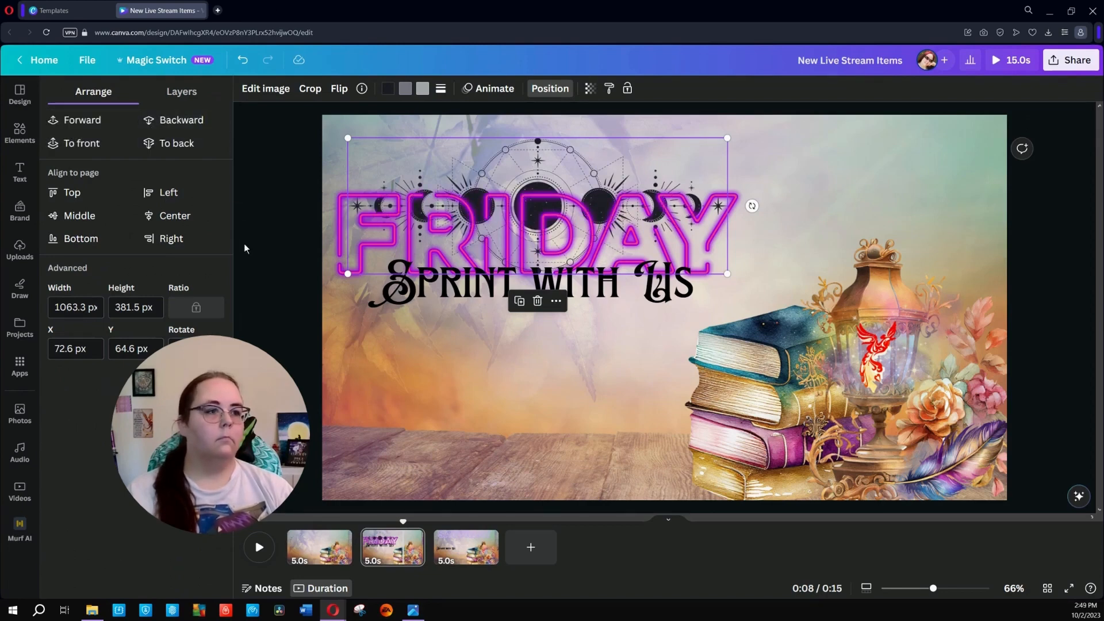
{"action": "left_click", "coordinate": [244, 243]}
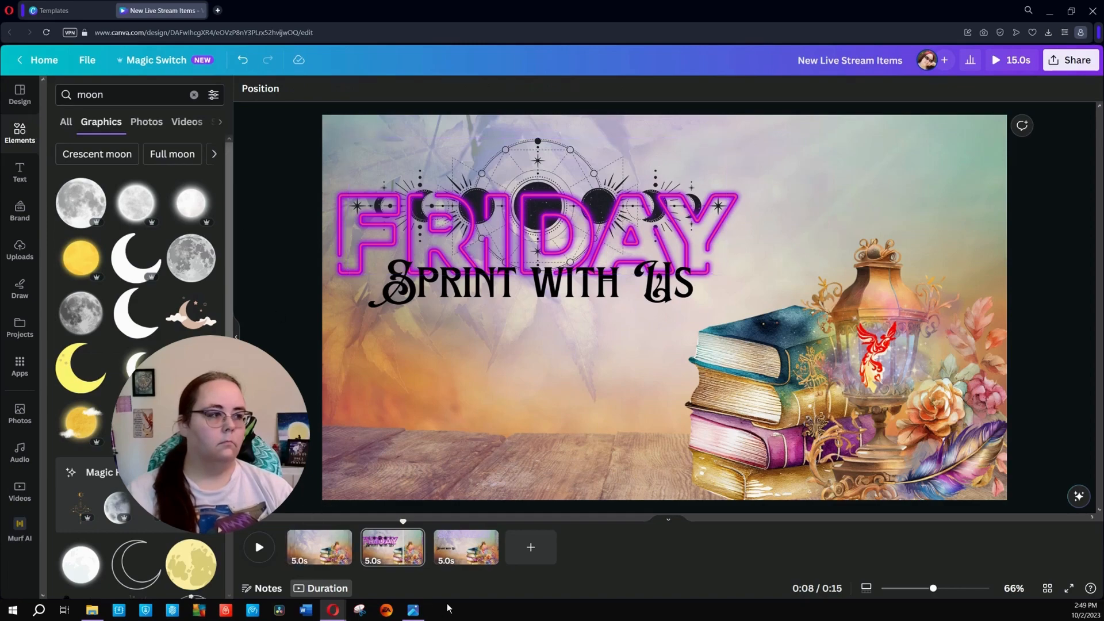
Recolor the SATURDAY graphic on the third page pink with a photo filter
{"action": "left_click", "coordinate": [459, 558]}
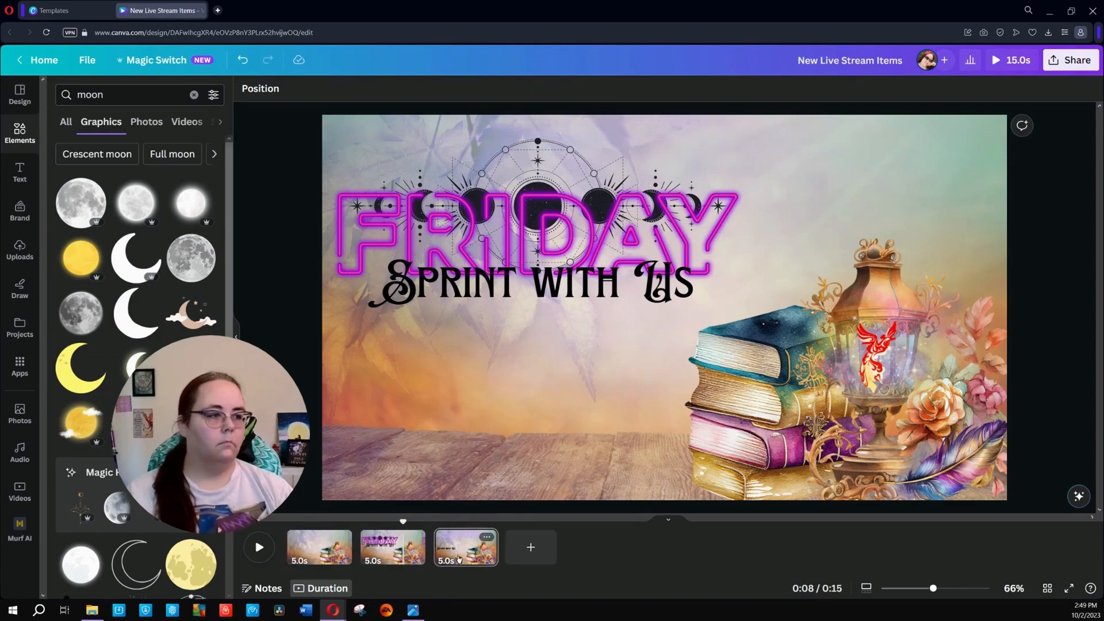
{"action": "left_click", "coordinate": [606, 197]}
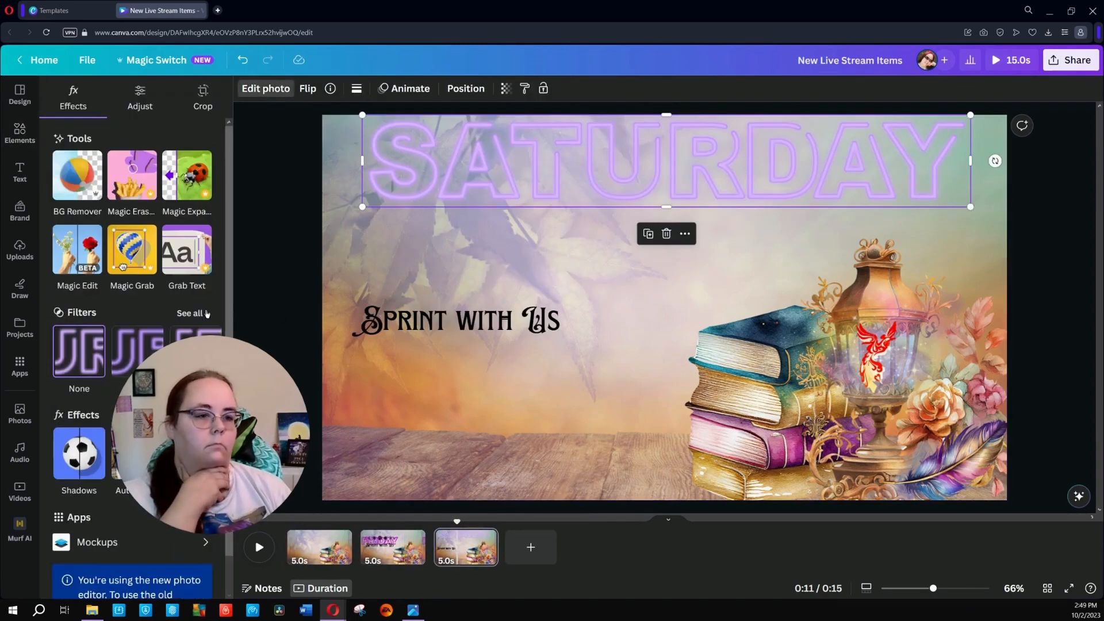
{"action": "left_click", "coordinate": [206, 314]}
{"action": "scroll", "coordinate": [204, 305], "scroll_direction": "down", "scroll_amount": 7}
{"action": "left_click", "coordinate": [79, 546]}
Shrink and reposition the SATURDAY graphic, and place the enlarged "Sprint with Us" text centered over its lower edge
{"action": "left_click_drag", "start_coordinate": [718, 160], "coordinate": [678, 201]}
{"action": "left_click_drag", "start_coordinate": [931, 249], "coordinate": [708, 215]}
{"action": "left_click_drag", "start_coordinate": [609, 184], "coordinate": [636, 246]}
{"action": "left_click_drag", "start_coordinate": [519, 324], "coordinate": [669, 299]}
{"action": "left_click_drag", "start_coordinate": [611, 279], "coordinate": [601, 274]}
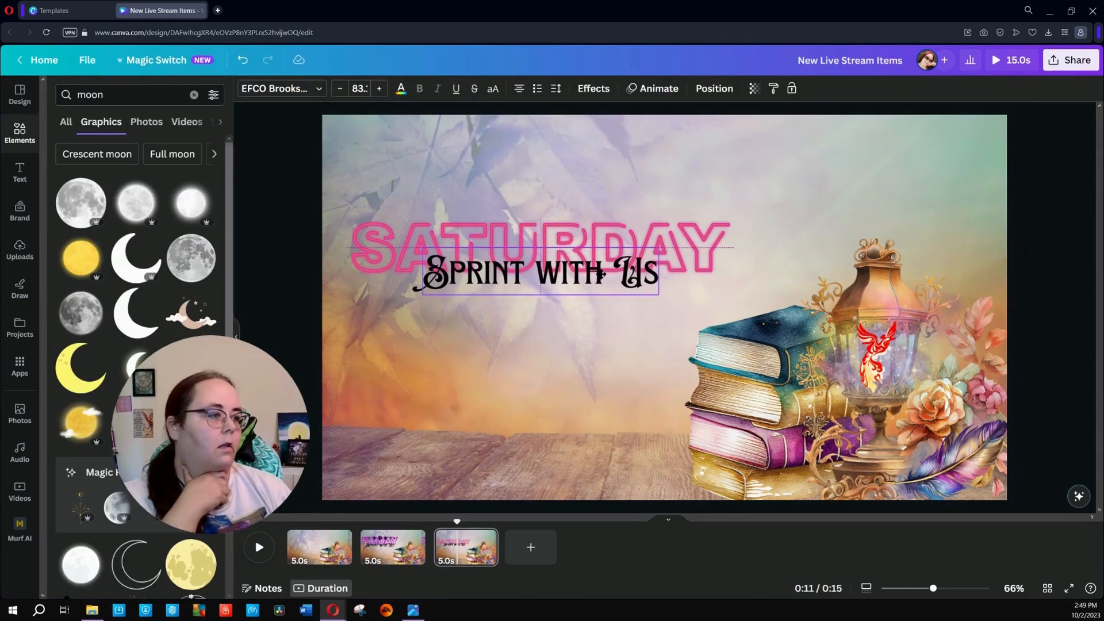
Search the graphics for "sun" and look through the results
{"action": "left_click", "coordinate": [148, 97]}
{"action": "type", "text": "sun"}
{"action": "key", "text": "Return"}
{"action": "scroll", "coordinate": [98, 316], "scroll_direction": "down", "scroll_amount": 2}
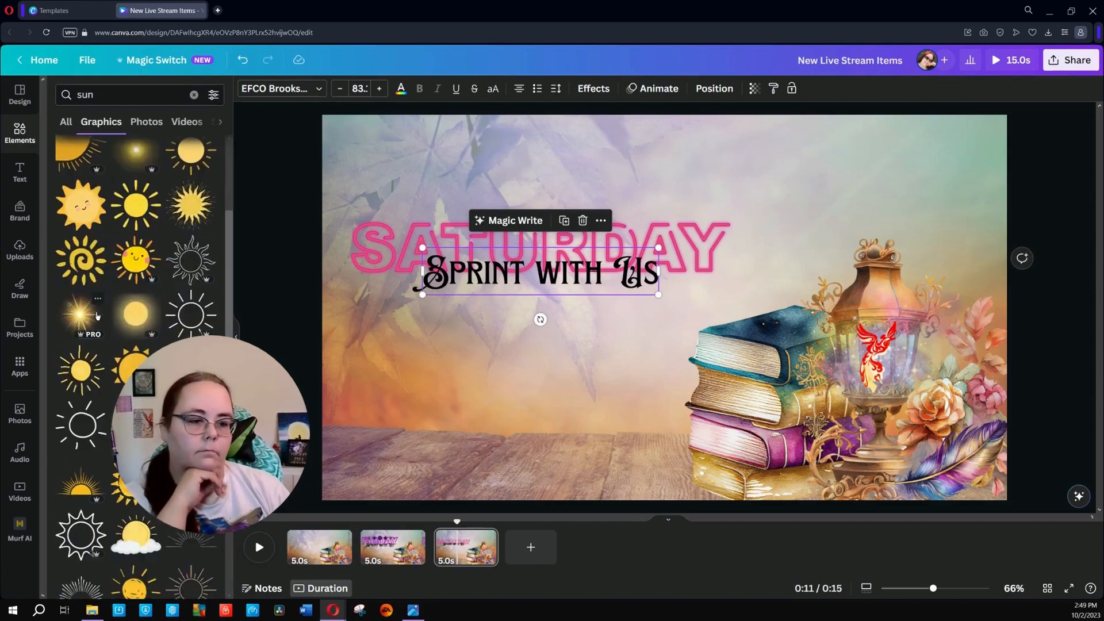
Insert the black sun outline graphic above the SATURDAY title and browse related sun recommendations
{"action": "scroll", "coordinate": [98, 316], "scroll_direction": "down", "scroll_amount": 7}
{"action": "left_click", "coordinate": [192, 340]}
{"action": "left_click_drag", "start_coordinate": [644, 308], "coordinate": [509, 200]}
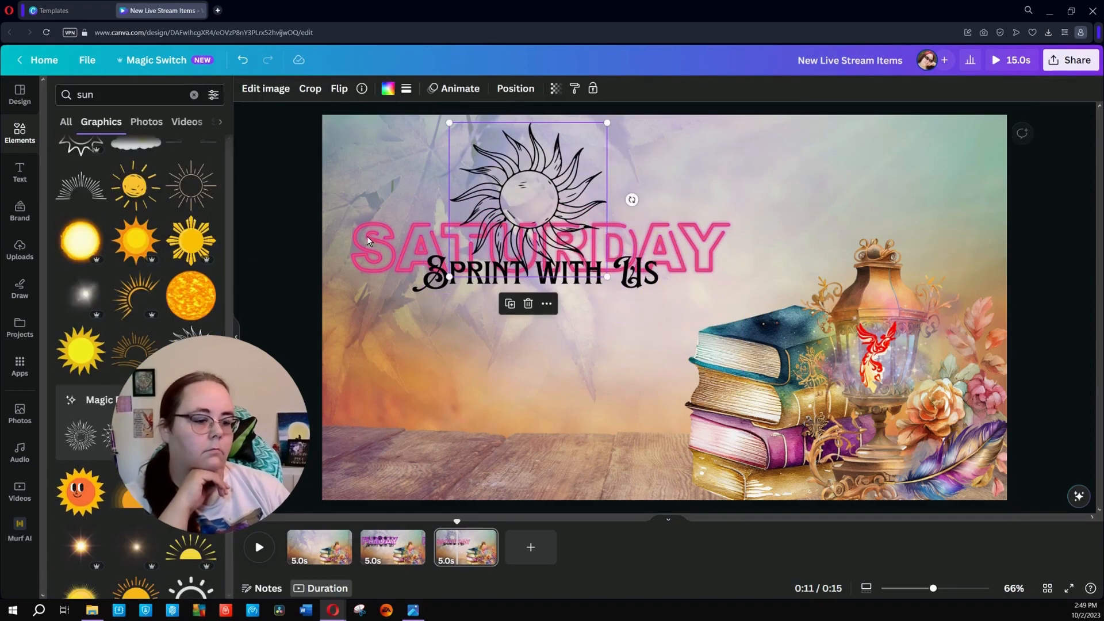
{"action": "scroll", "coordinate": [138, 287], "scroll_direction": "down", "scroll_amount": 3}
{"action": "left_click", "coordinate": [192, 249]}
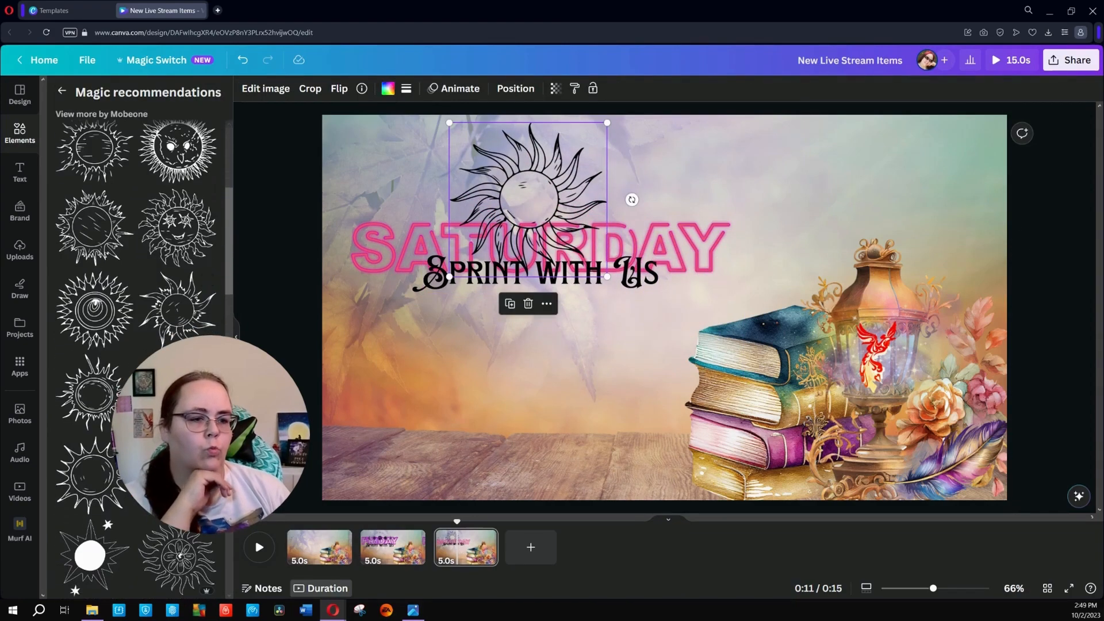
{"action": "scroll", "coordinate": [79, 130], "scroll_direction": "down", "scroll_amount": 15}
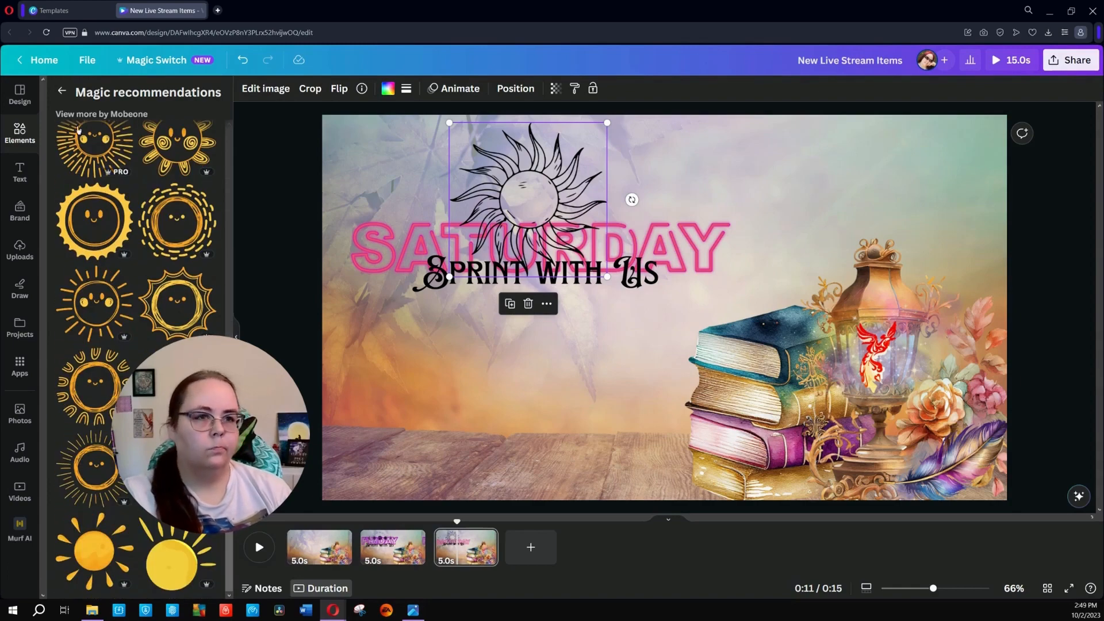
Insert the sun graphic with a face, recolor it black and put it in place of the sun outline above SATURDAY
{"action": "left_click", "coordinate": [62, 90]}
{"action": "left_click", "coordinate": [136, 399]}
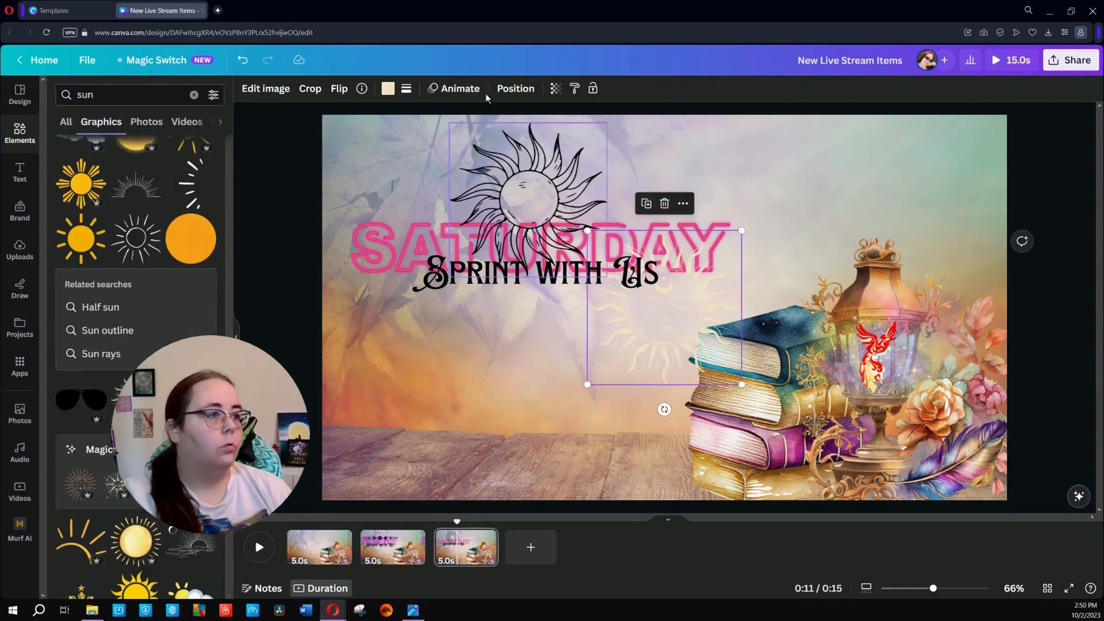
{"action": "left_click", "coordinate": [389, 89]}
{"action": "left_click", "coordinate": [64, 465]}
{"action": "left_click", "coordinate": [532, 203]}
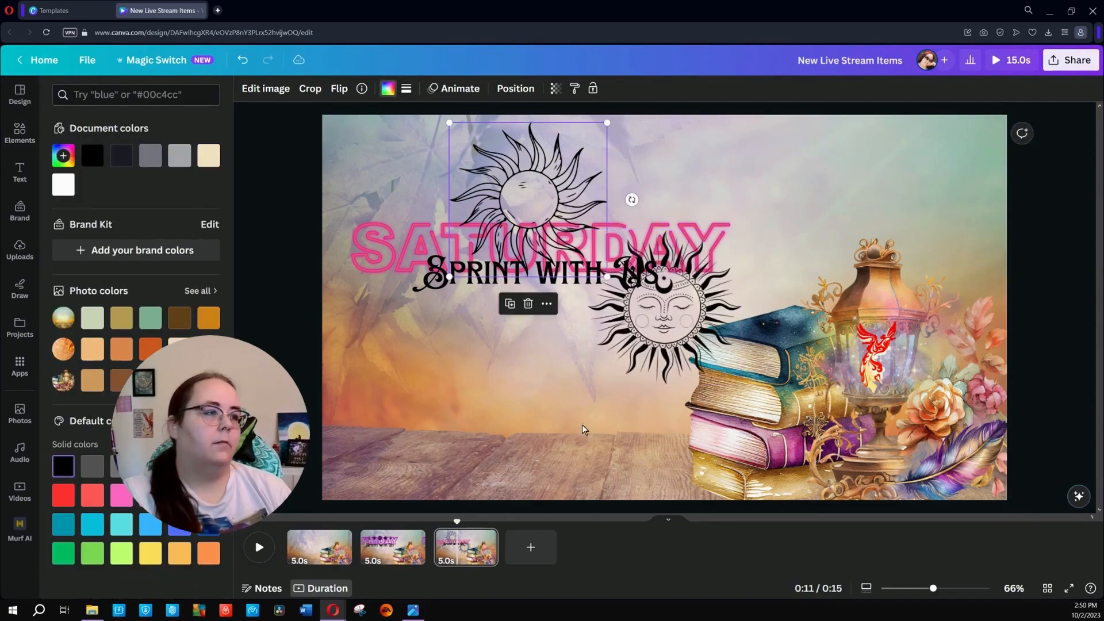
{"action": "key", "text": "Delete"}
{"action": "left_click_drag", "start_coordinate": [679, 325], "coordinate": [559, 225]}
Replace the sun face with the black sunrise line-art graphic and place it over the SATURDAY title
{"action": "scroll", "coordinate": [173, 345], "scroll_direction": "down", "scroll_amount": 3}
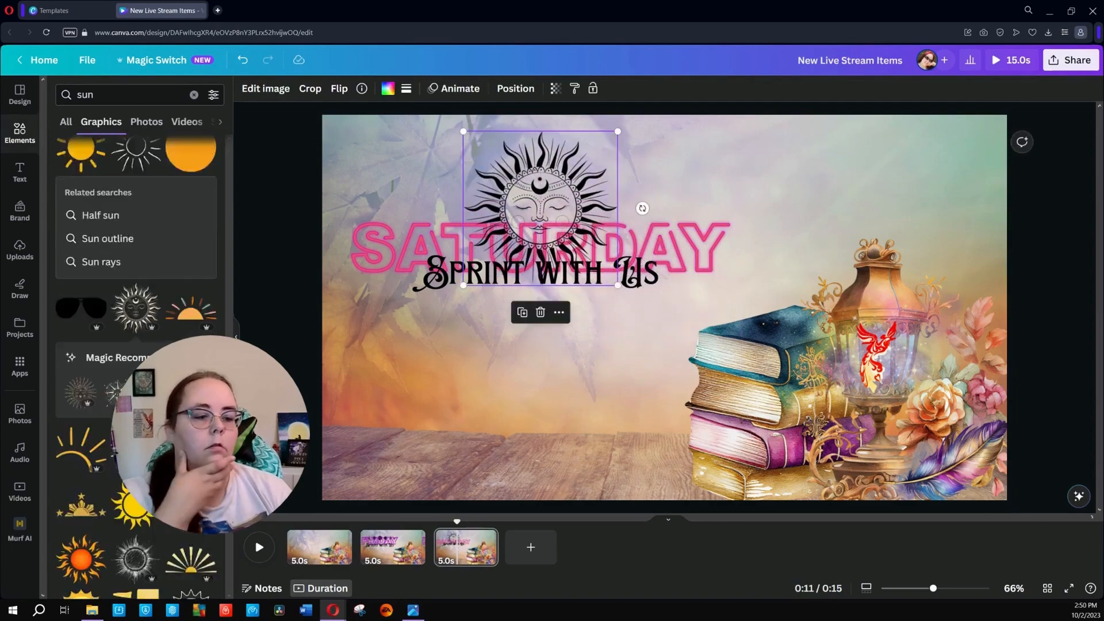
{"action": "left_click", "coordinate": [191, 378]}
{"action": "left_click_drag", "start_coordinate": [621, 352], "coordinate": [482, 403]}
{"action": "scroll", "coordinate": [124, 379], "scroll_direction": "down", "scroll_amount": 5}
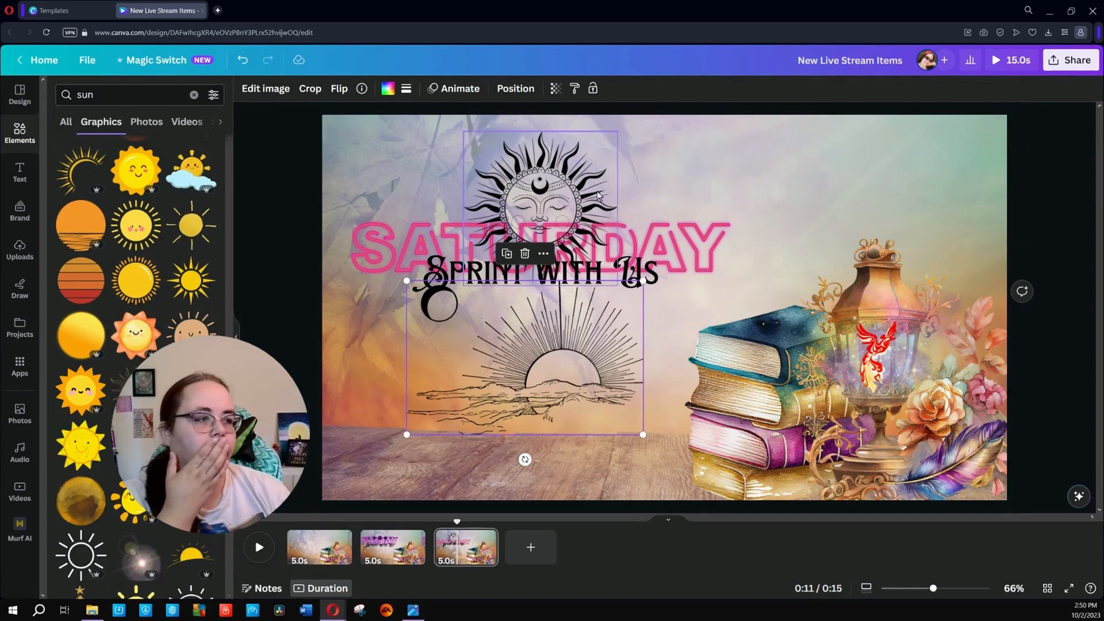
{"action": "left_click", "coordinate": [552, 213]}
{"action": "key", "text": "Delete"}
{"action": "left_click_drag", "start_coordinate": [596, 403], "coordinate": [587, 239]}
Try the sunrise line art at a larger size over the SATURDAY title, and delete it
{"action": "double_click", "coordinate": [561, 153]}
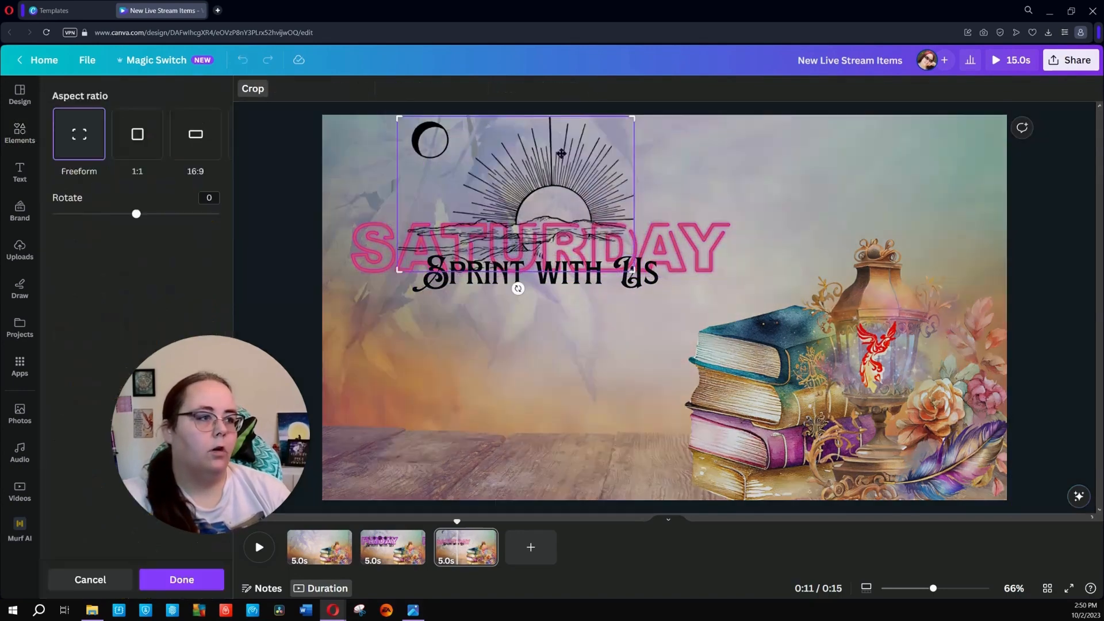
{"action": "left_click", "coordinate": [295, 133]}
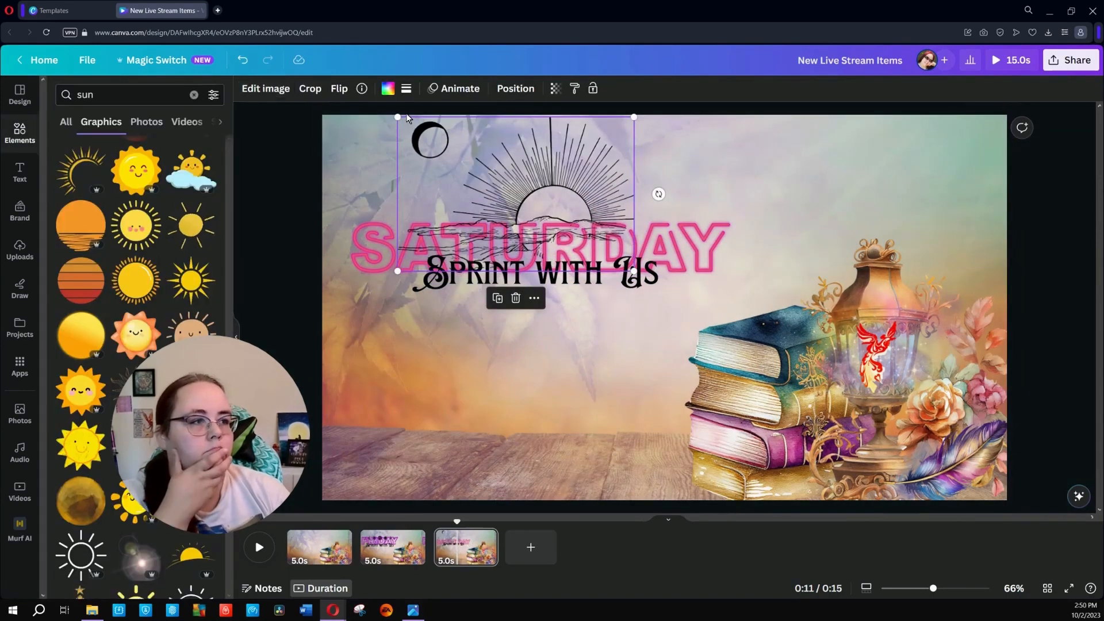
{"action": "left_click_drag", "start_coordinate": [399, 117], "coordinate": [272, 66]}
{"action": "left_click_drag", "start_coordinate": [494, 174], "coordinate": [545, 223]}
{"action": "key", "text": "Delete"}
Find the black line-art sun with flame rays among the sun graphics, insert it and place it over the SATURDAY title
{"action": "scroll", "coordinate": [136, 368], "scroll_direction": "down", "scroll_amount": 5}
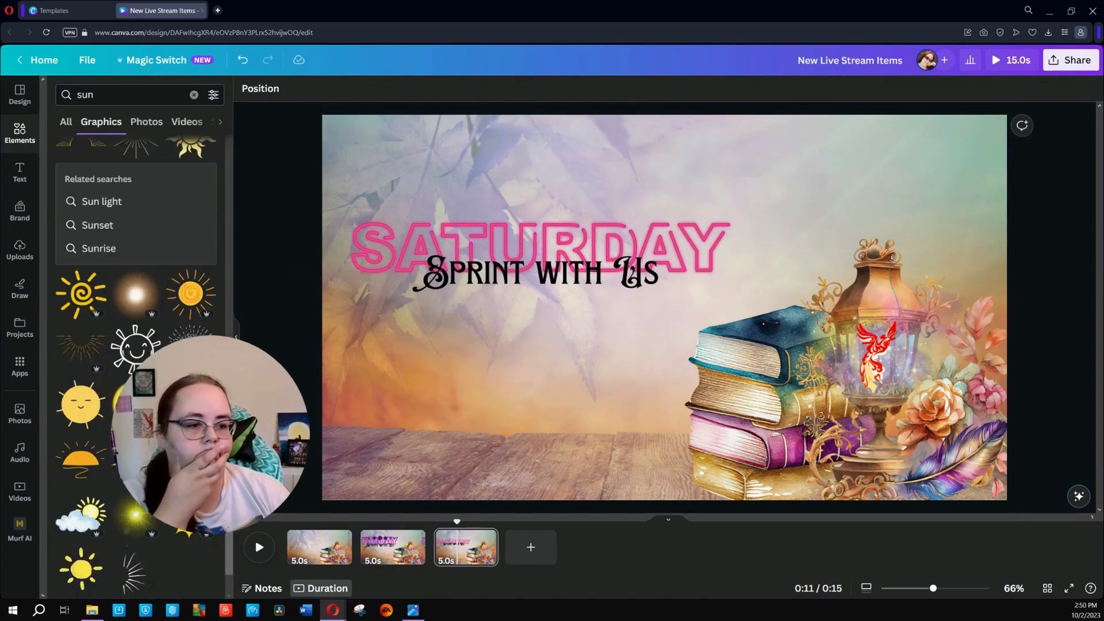
{"action": "scroll", "coordinate": [134, 359], "scroll_direction": "down", "scroll_amount": 5}
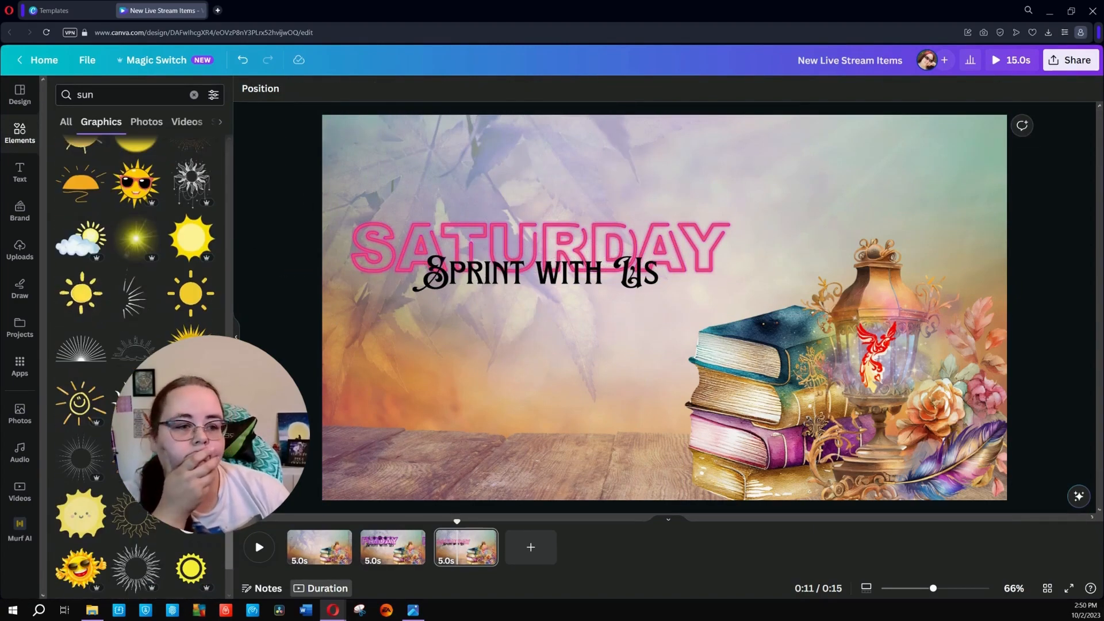
{"action": "scroll", "coordinate": [134, 360], "scroll_direction": "down", "scroll_amount": 5}
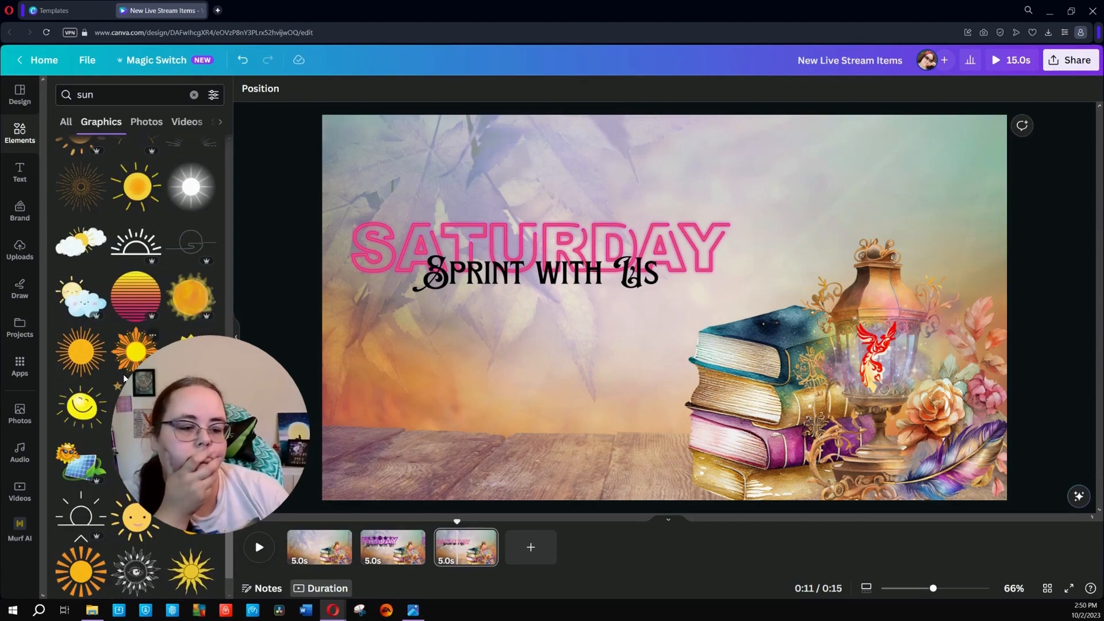
{"action": "scroll", "coordinate": [122, 380], "scroll_direction": "down", "scroll_amount": 10}
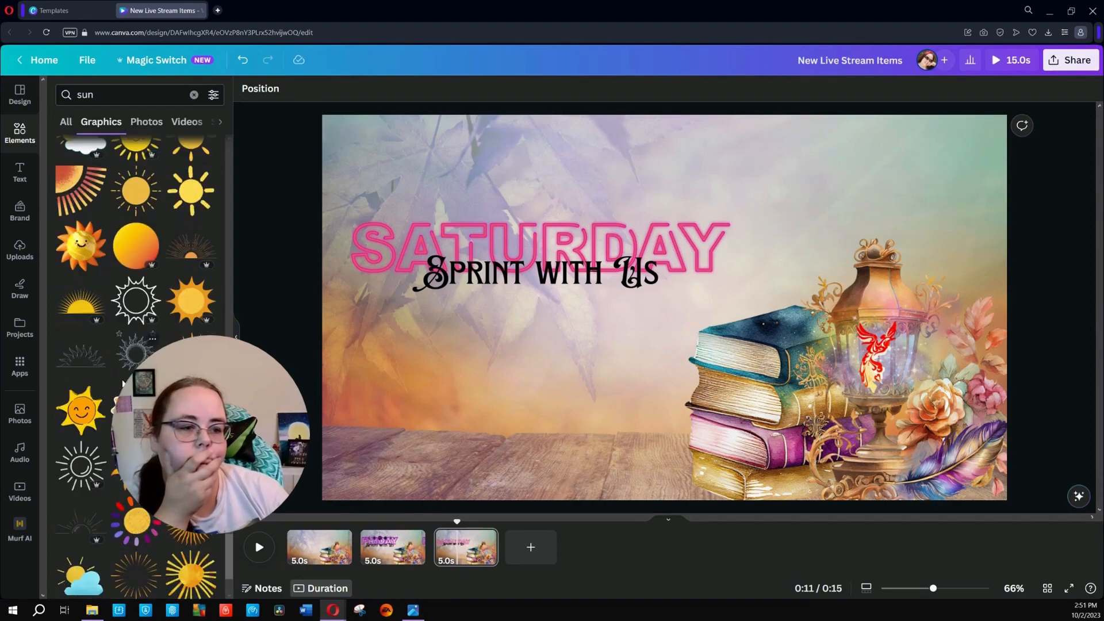
{"action": "left_click", "coordinate": [135, 352]}
{"action": "left_click_drag", "start_coordinate": [664, 310], "coordinate": [540, 251]}
{"action": "left_click", "coordinate": [515, 88]}
{"action": "left_click", "coordinate": [515, 88]}
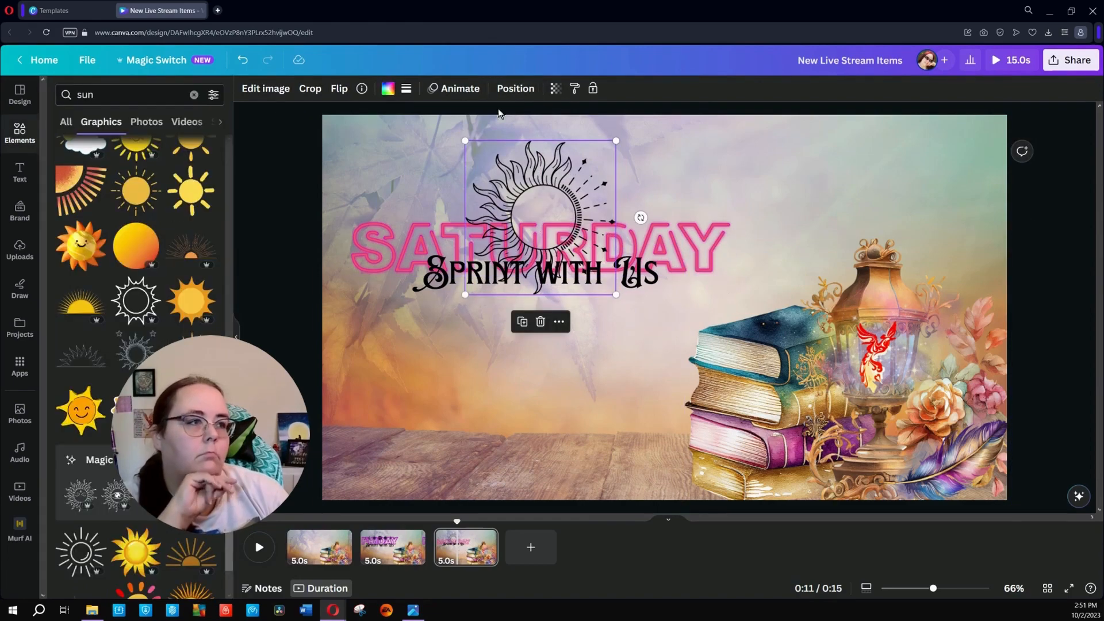
Select the sun graphic, the SATURDAY title and the Sprint with Us text together and group them
{"action": "left_click", "coordinate": [515, 88]}
{"action": "left_click", "coordinate": [199, 119]}
{"action": "left_click", "coordinate": [286, 303]}
{"action": "left_click", "coordinate": [598, 247]}
{"action": "left_click", "coordinate": [581, 198]}
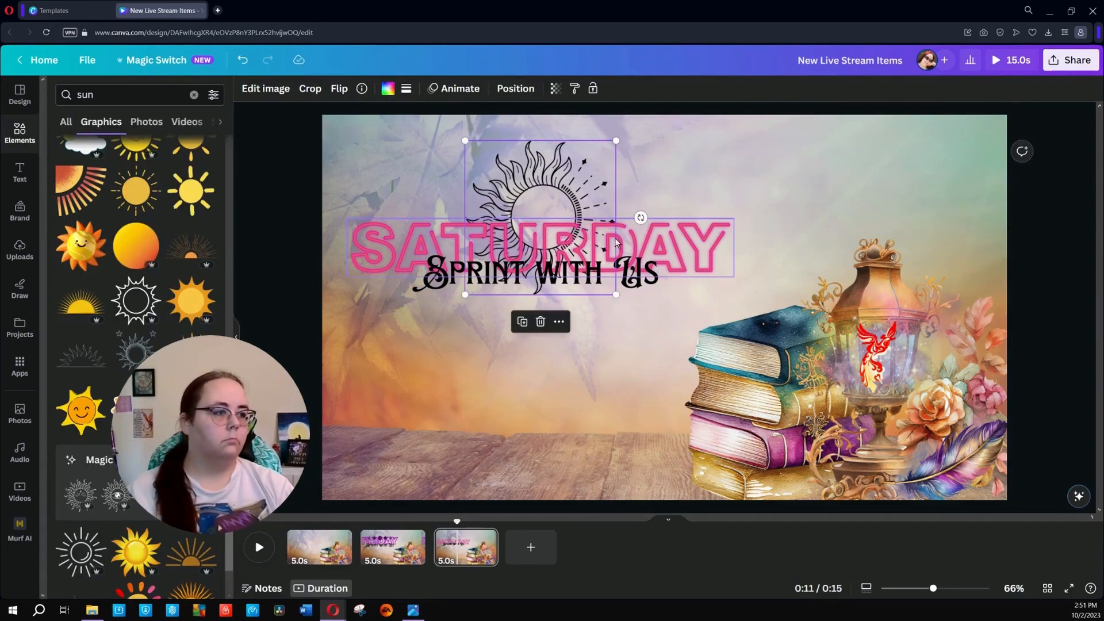
{"action": "left_click_drag", "start_coordinate": [271, 160], "coordinate": [509, 338]}
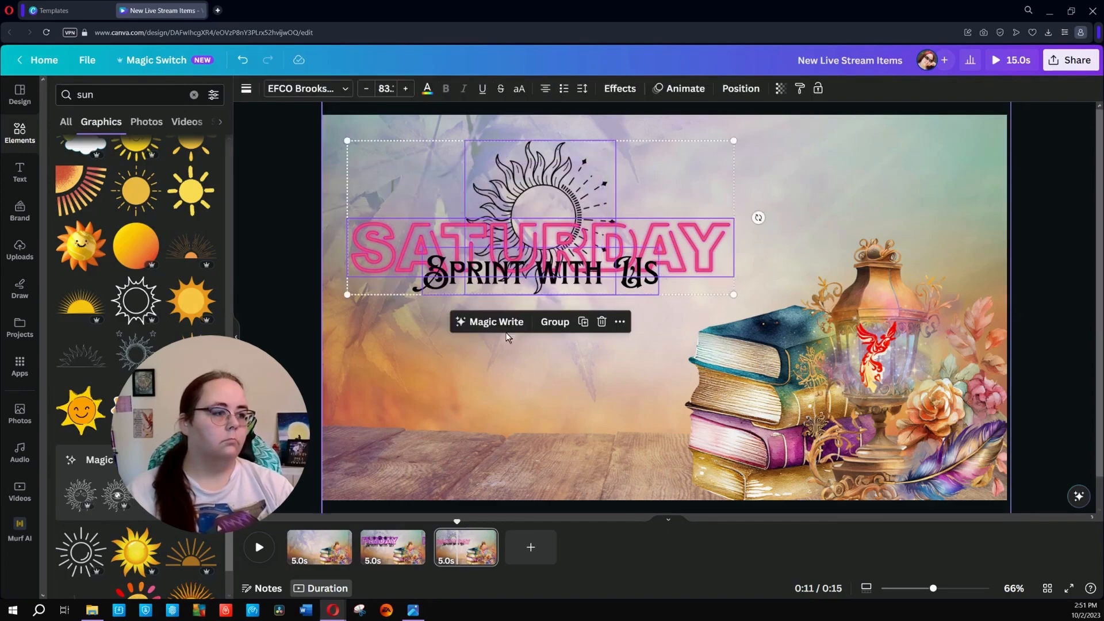
{"action": "left_click", "coordinate": [554, 321]}
On the FRIDAY page, group the moon-phase graphic, the day title and the Sprint with Us text
{"action": "left_click", "coordinate": [404, 556]}
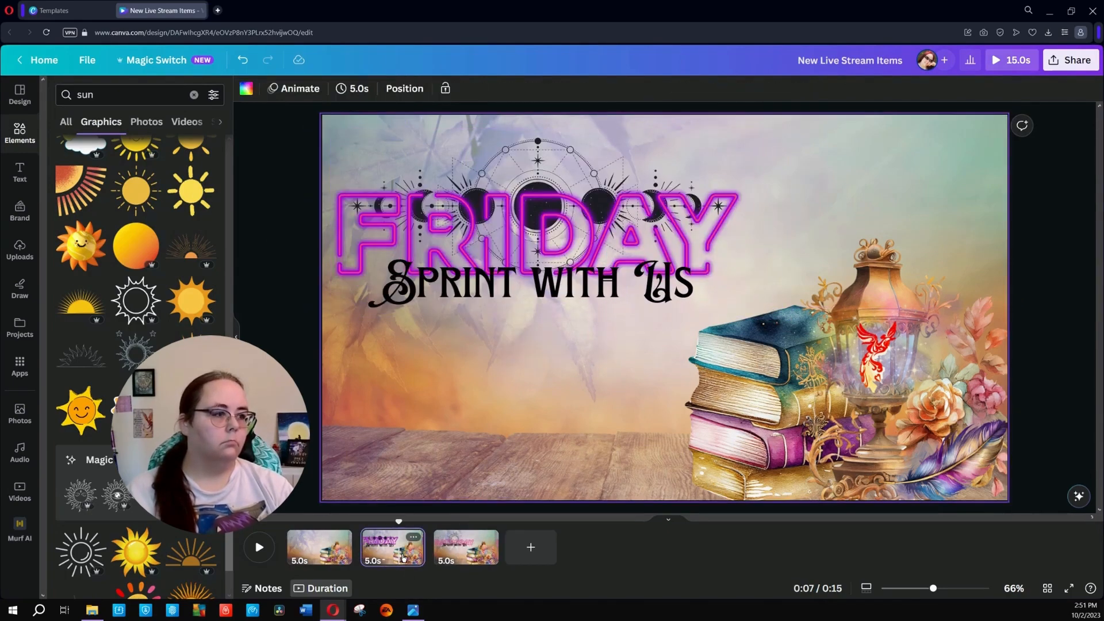
{"action": "left_click", "coordinate": [561, 258]}
{"action": "left_click_drag", "start_coordinate": [569, 264], "coordinate": [591, 275]}
{"action": "key", "text": "ctrl+z"}
{"action": "left_click", "coordinate": [510, 200], "text": "shift"}
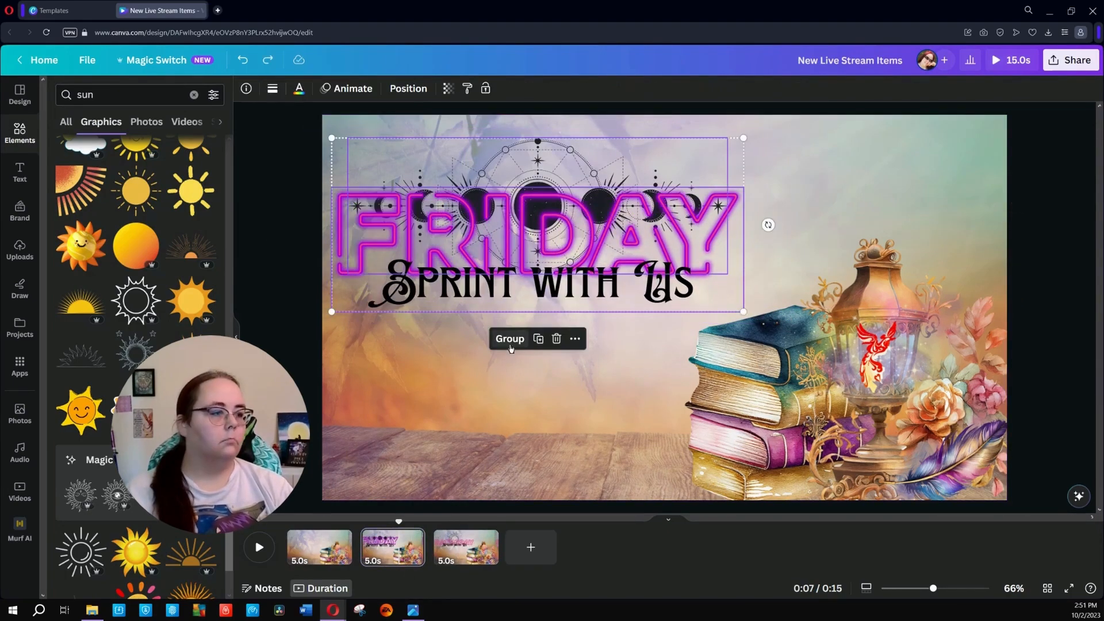
{"action": "left_click", "coordinate": [510, 344]}
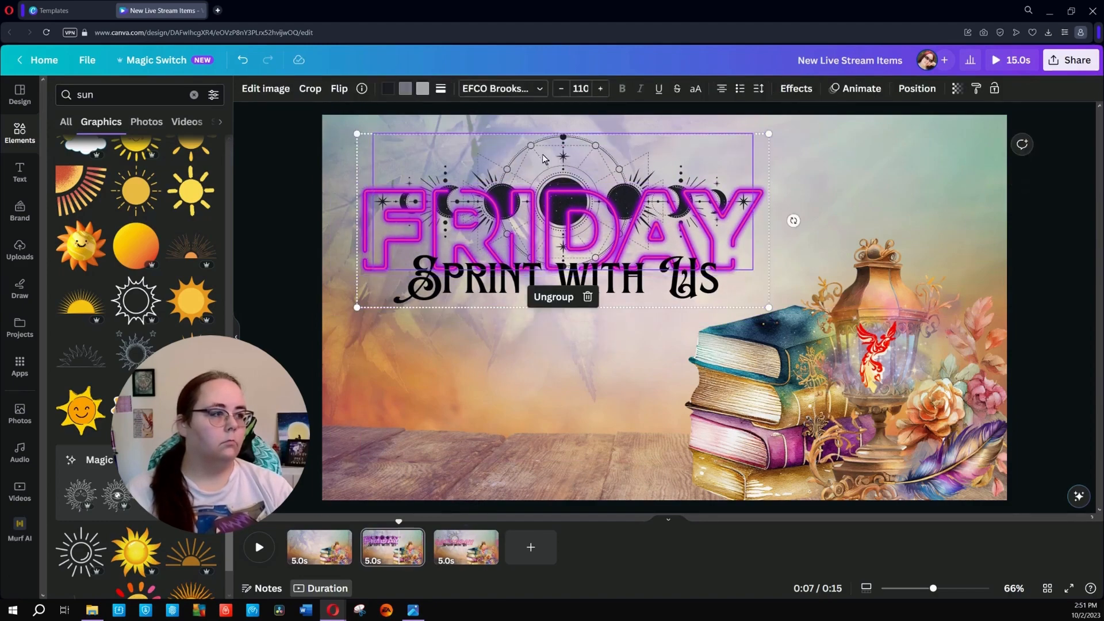
Ungroup the FRIDAY elements, enlarge the moon-phase graphic to extend slightly beyond the title's width and recentre it
{"action": "left_click", "coordinate": [534, 334]}
{"action": "left_click", "coordinate": [688, 143]}
{"action": "left_click_drag", "start_coordinate": [689, 143], "coordinate": [687, 143]}
{"action": "left_click_drag", "start_coordinate": [745, 270], "coordinate": [821, 295]}
{"action": "left_click_drag", "start_coordinate": [741, 161], "coordinate": [704, 161]}
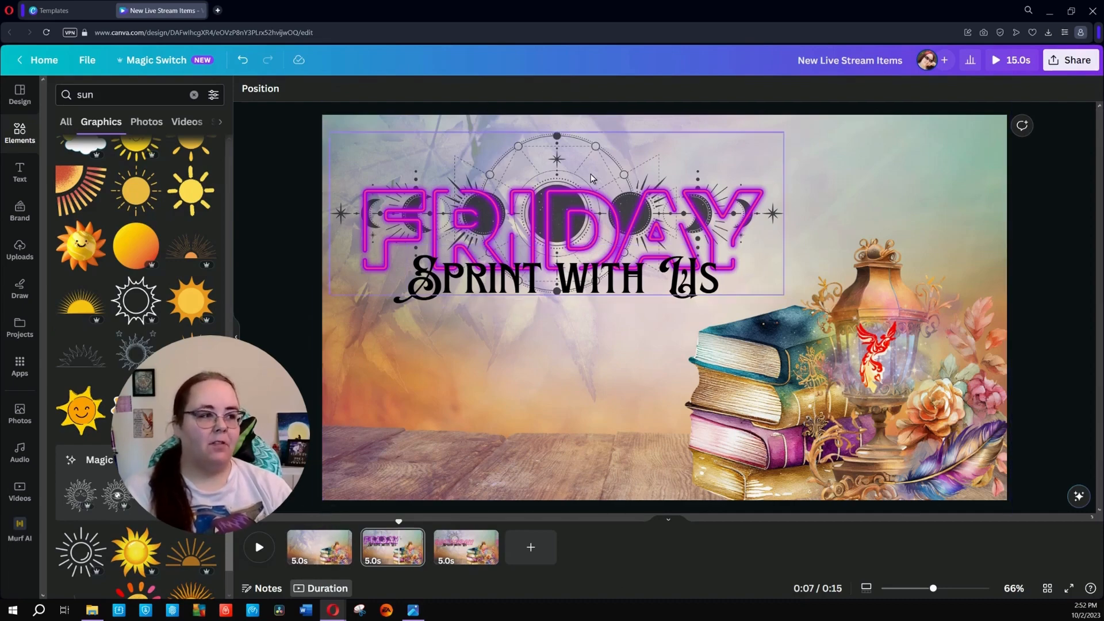
On the SATURDAY page, ungroup the sun graphic, the day title and the Sprint with Us text
{"action": "left_click", "coordinate": [457, 547]}
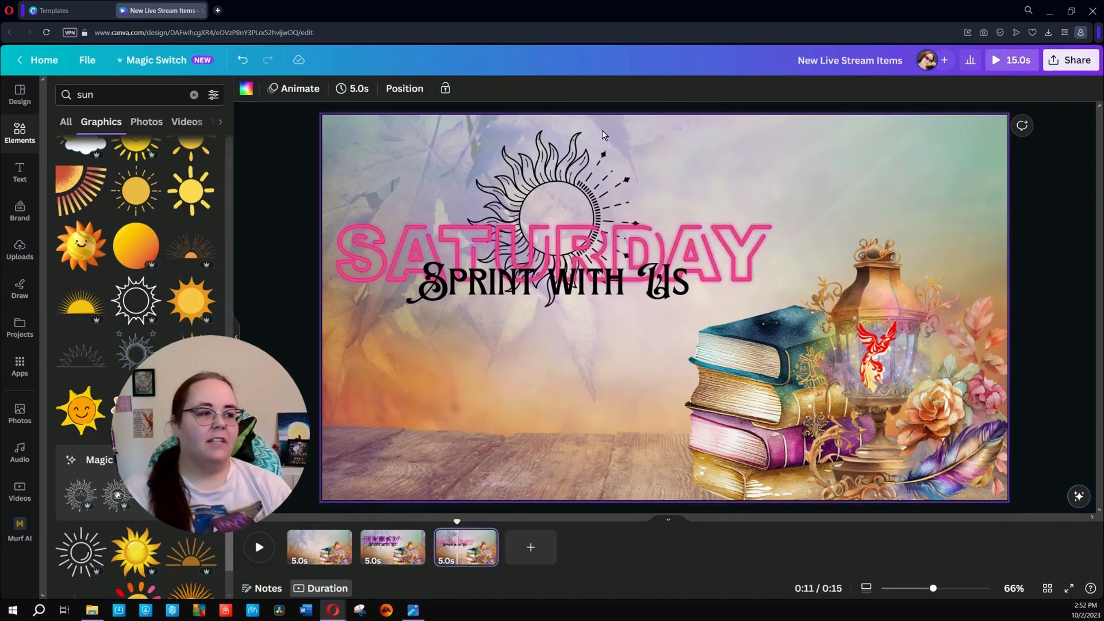
{"action": "left_click", "coordinate": [616, 200]}
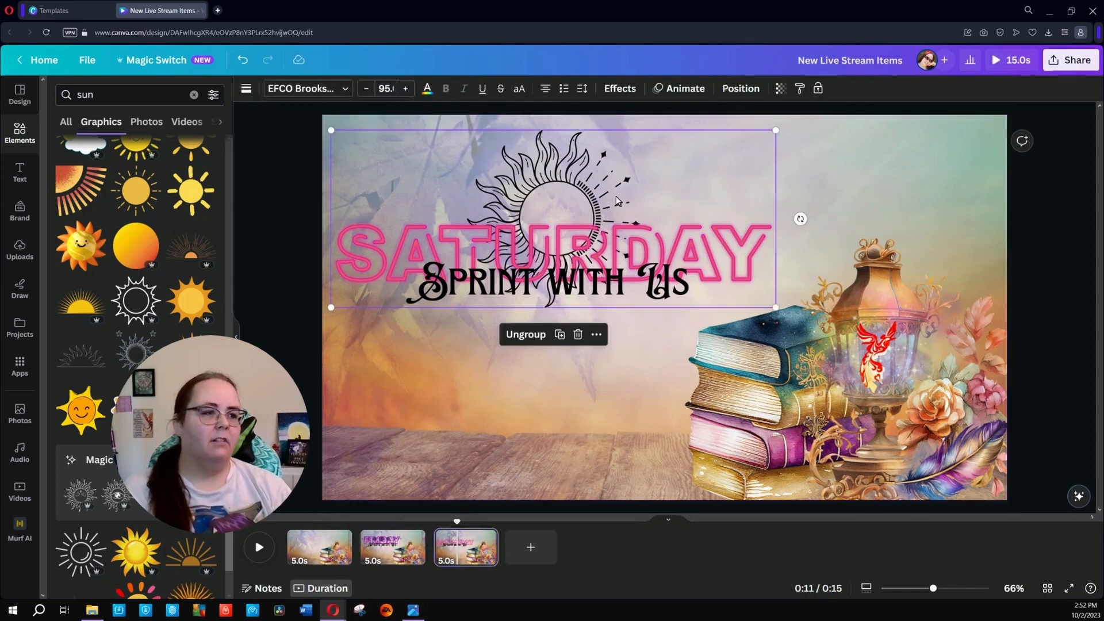
{"action": "left_click", "coordinate": [537, 336]}
{"action": "left_click", "coordinate": [296, 326]}
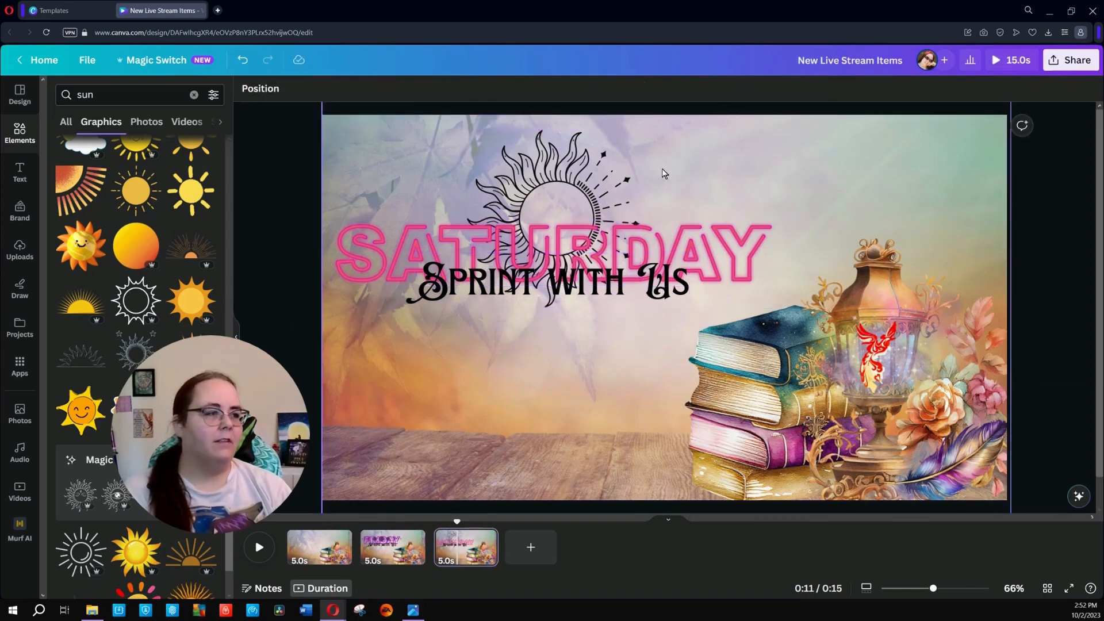
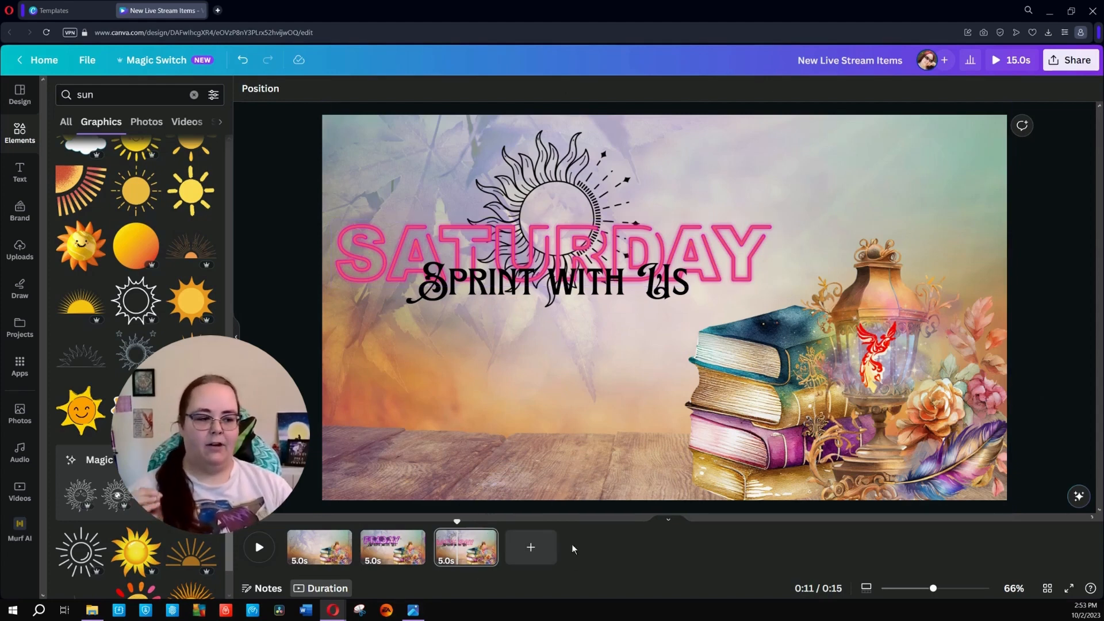
Duplicate the SATURDAY page and delete the copy
{"action": "right_click", "coordinate": [473, 553]}
{"action": "left_click", "coordinate": [517, 379]}
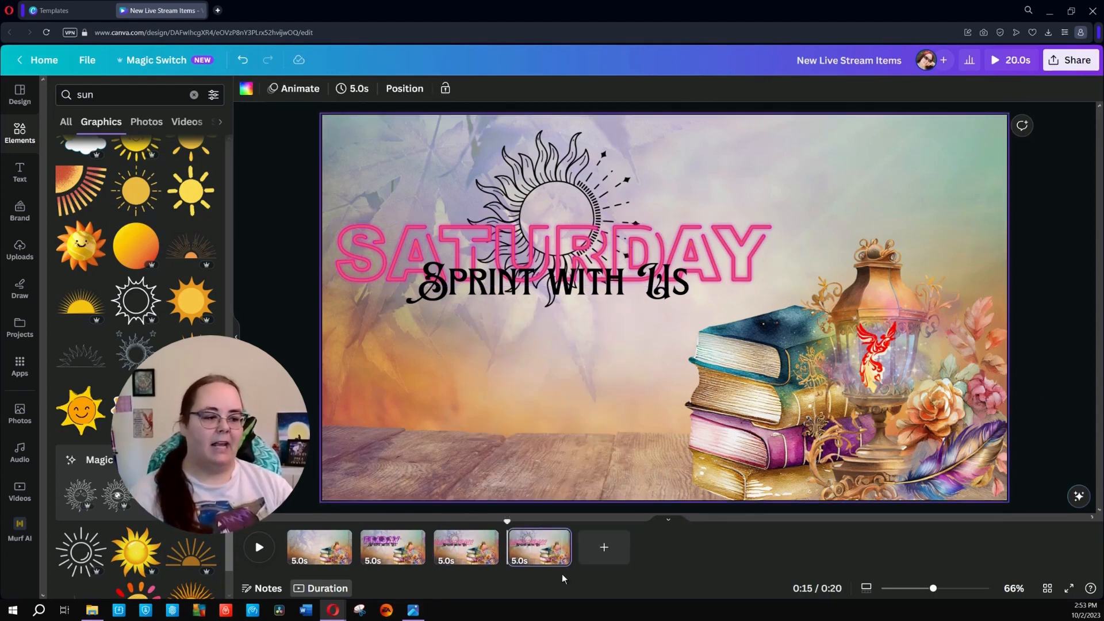
{"action": "right_click", "coordinate": [554, 547]}
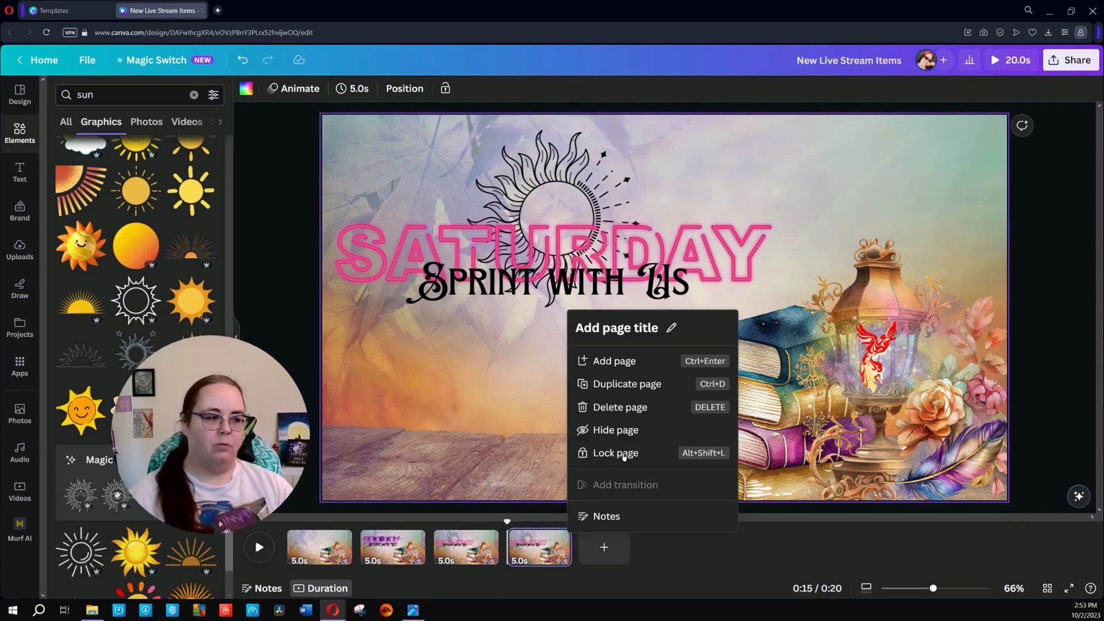
{"action": "left_click", "coordinate": [646, 409]}
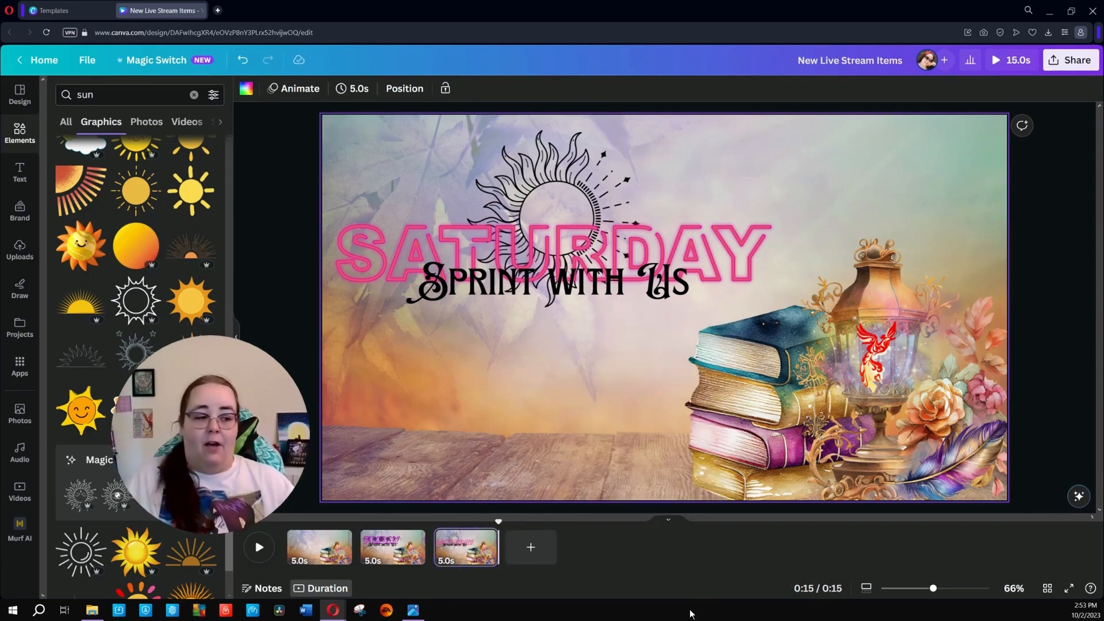
Add a blank page after the SATURDAY page and return to the first page with the plain background
{"action": "left_click", "coordinate": [535, 552]}
{"action": "left_click", "coordinate": [476, 553]}
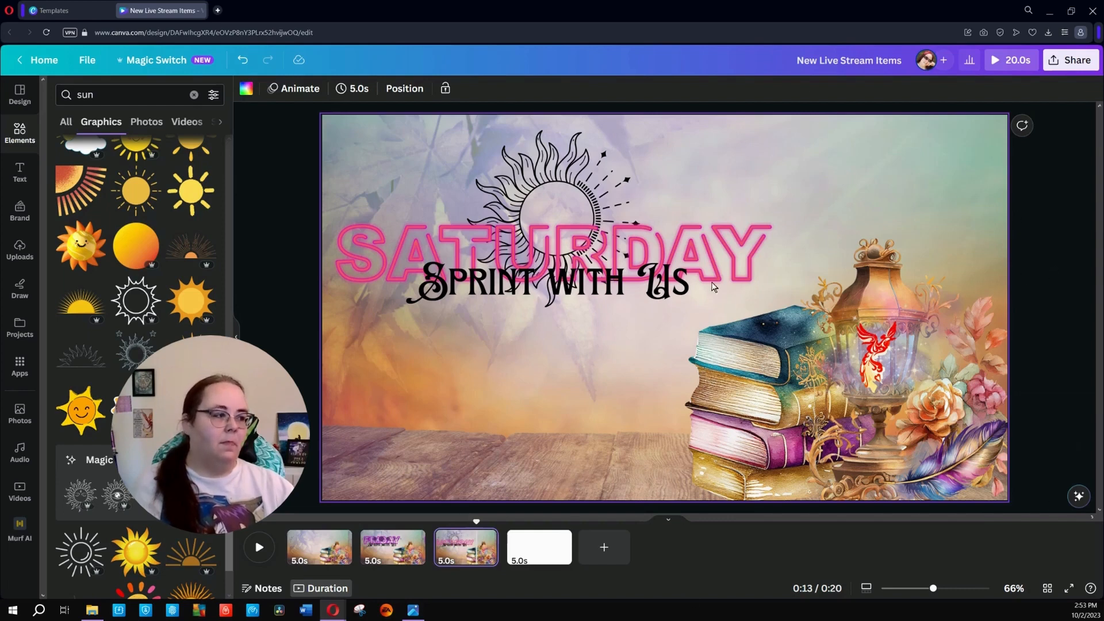
{"action": "left_click", "coordinate": [311, 561]}
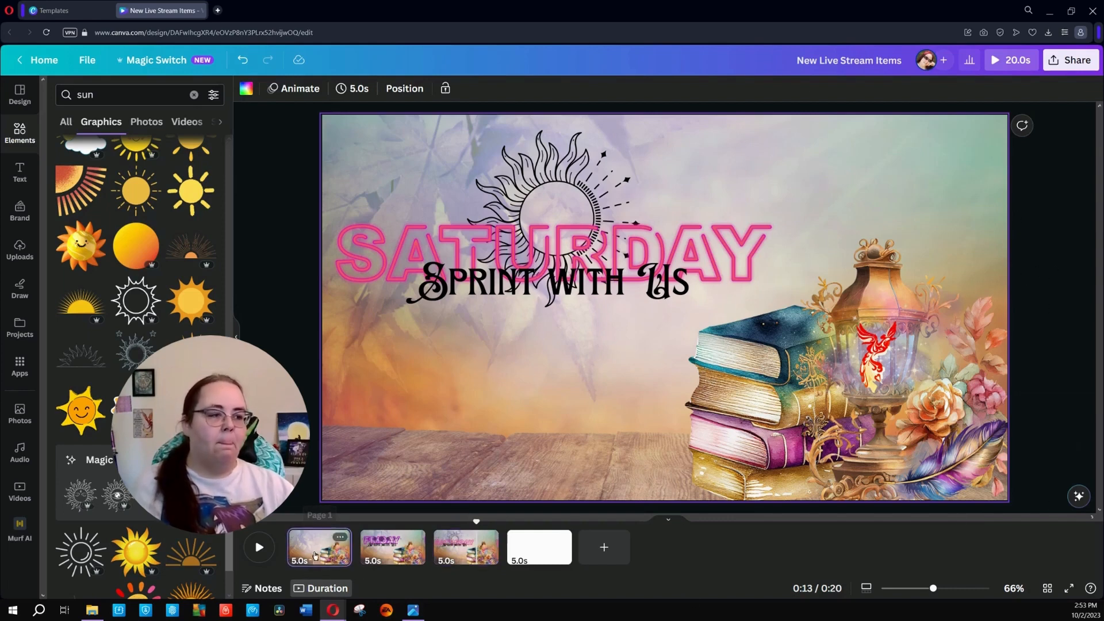
Download all four pages as PNG images at 1,920 × 1,080 px
{"action": "left_click", "coordinate": [1077, 60]}
{"action": "left_click", "coordinate": [972, 344]}
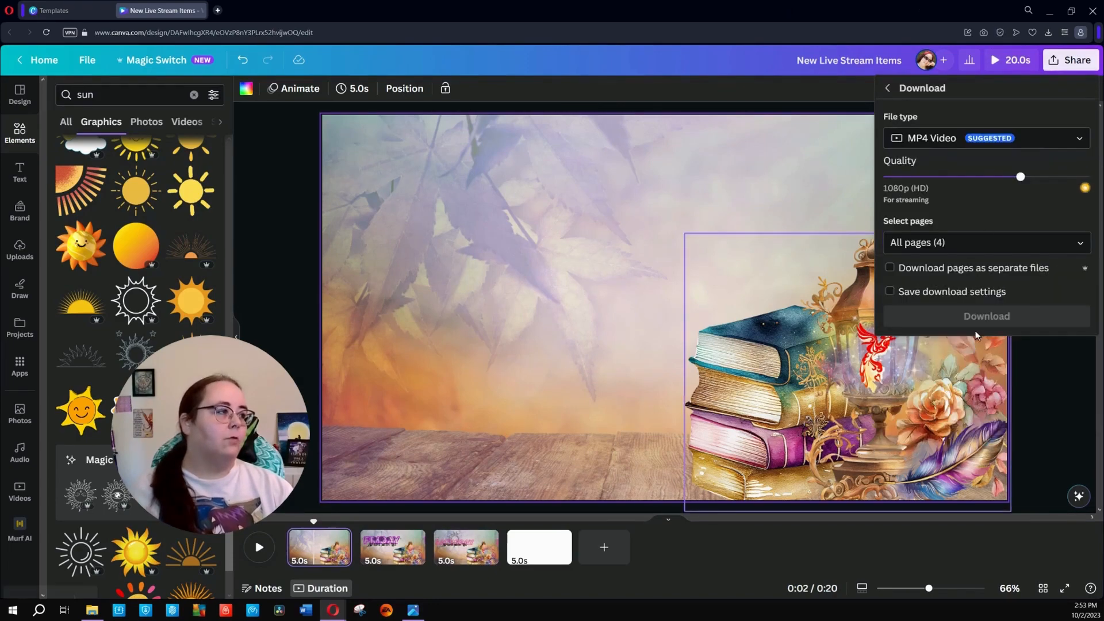
{"action": "left_click", "coordinate": [958, 138]}
{"action": "left_click", "coordinate": [920, 205]}
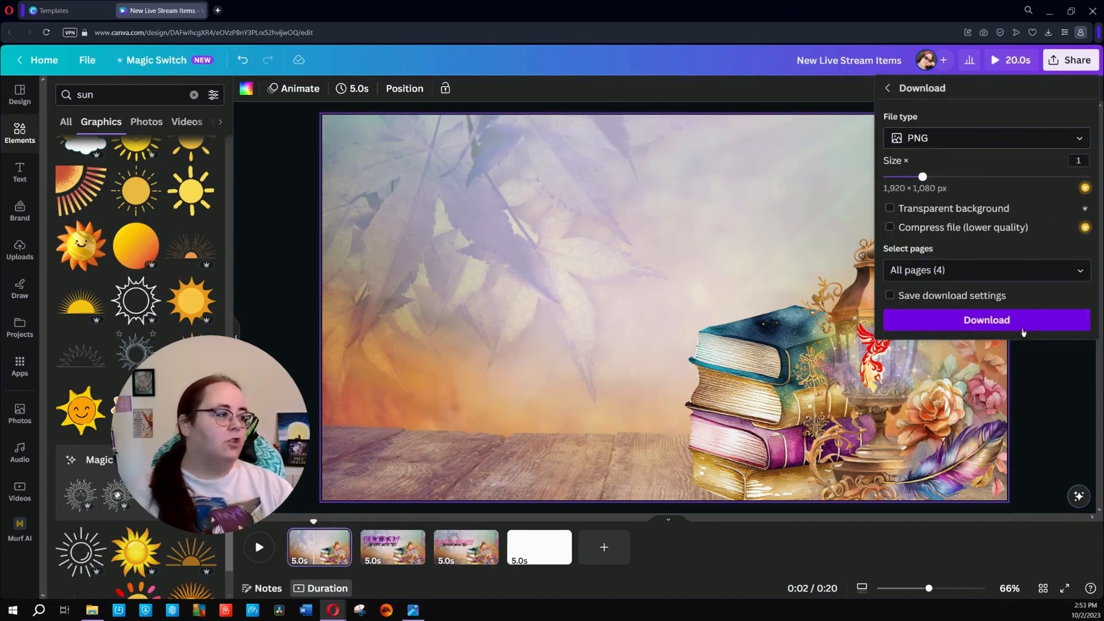
{"action": "left_click", "coordinate": [986, 320]}
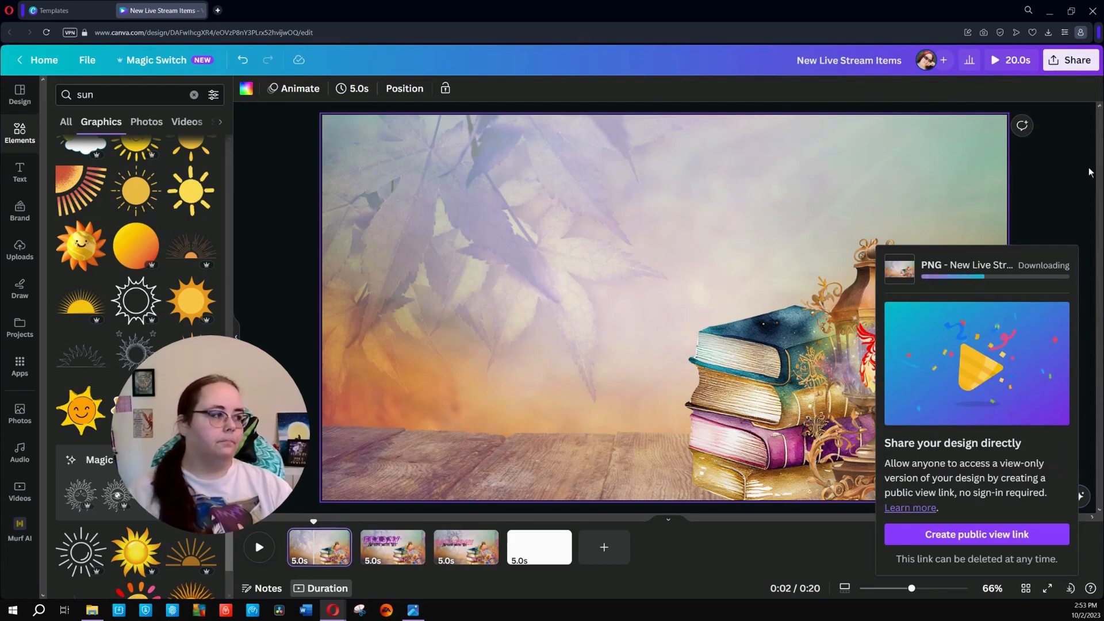
On the blank fourth page, open the downloaded New Live Stream Items.zip and add its plain background image to the uploads
{"action": "left_click", "coordinate": [549, 546]}
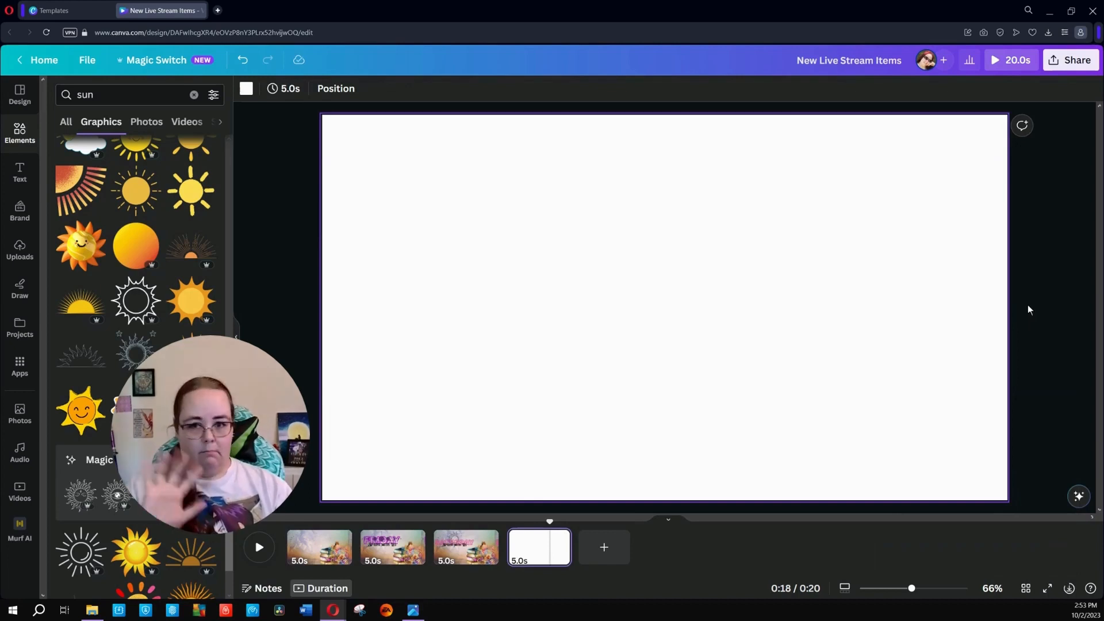
{"action": "left_click", "coordinate": [1049, 33]}
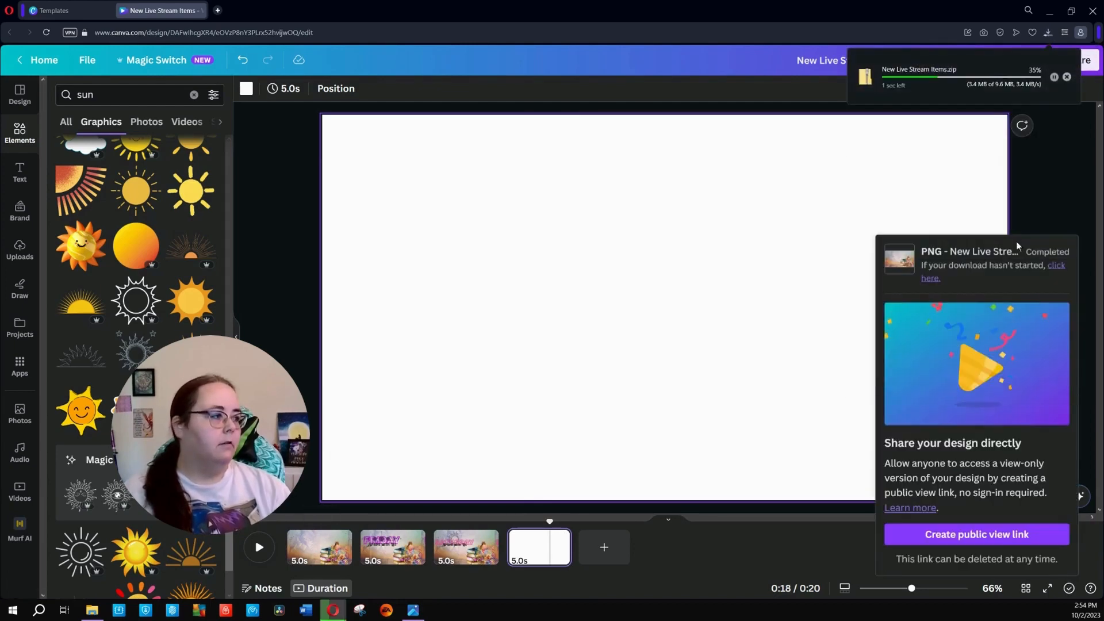
{"action": "left_click", "coordinate": [979, 82]}
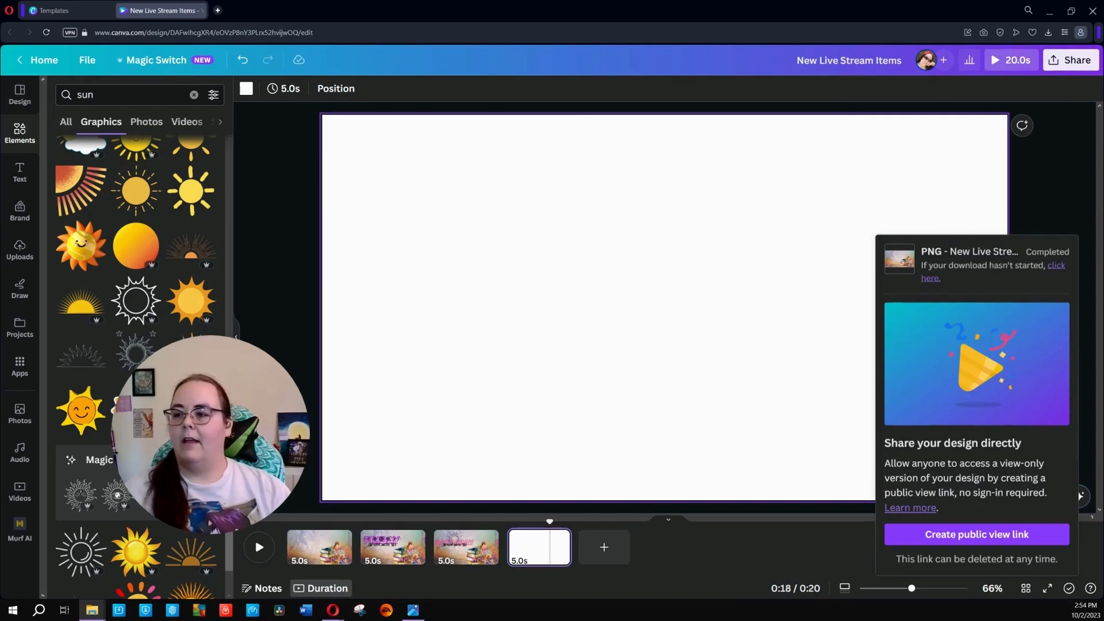
{"action": "left_click_drag", "start_coordinate": [0, 256], "coordinate": [521, 326]}
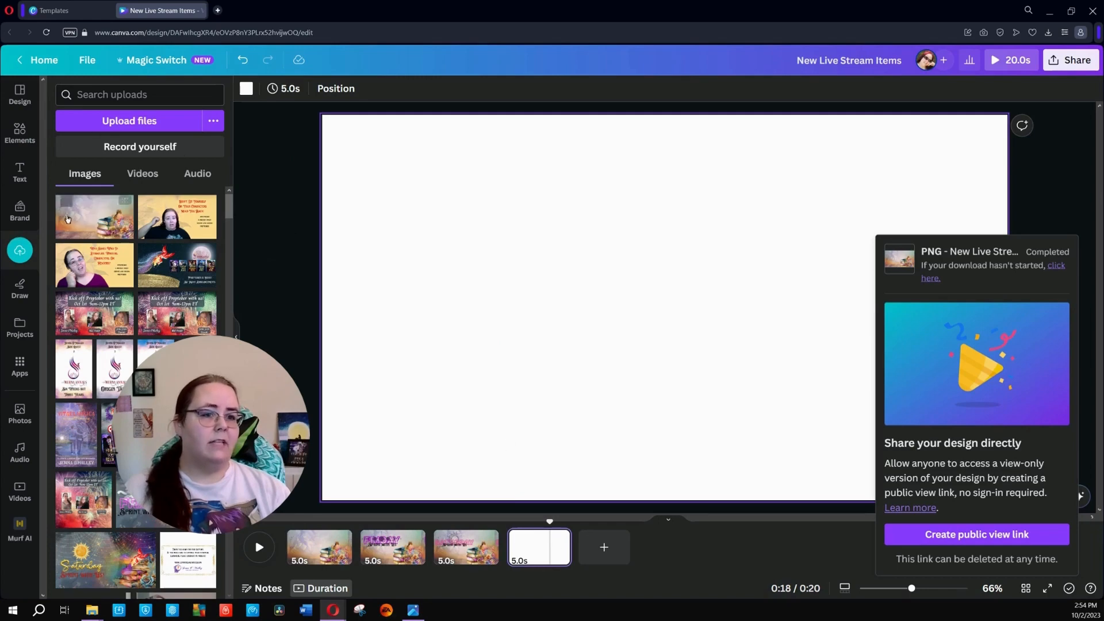
Place the uploaded background image on the blank fourth page and set it as the page background
{"action": "left_click", "coordinate": [1061, 163]}
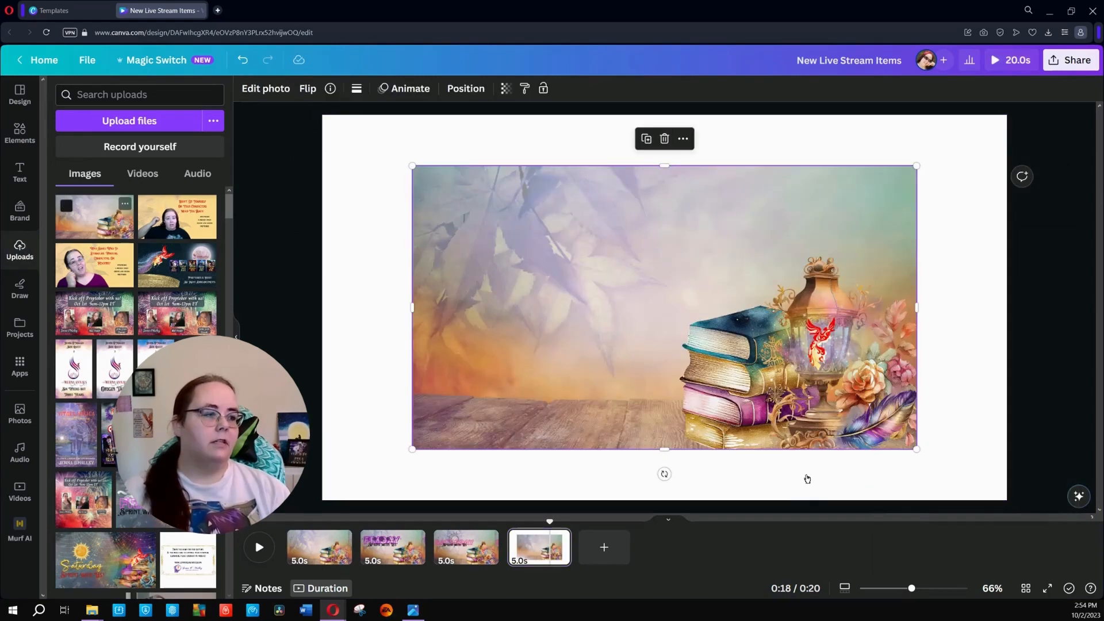
{"action": "right_click", "coordinate": [643, 202]}
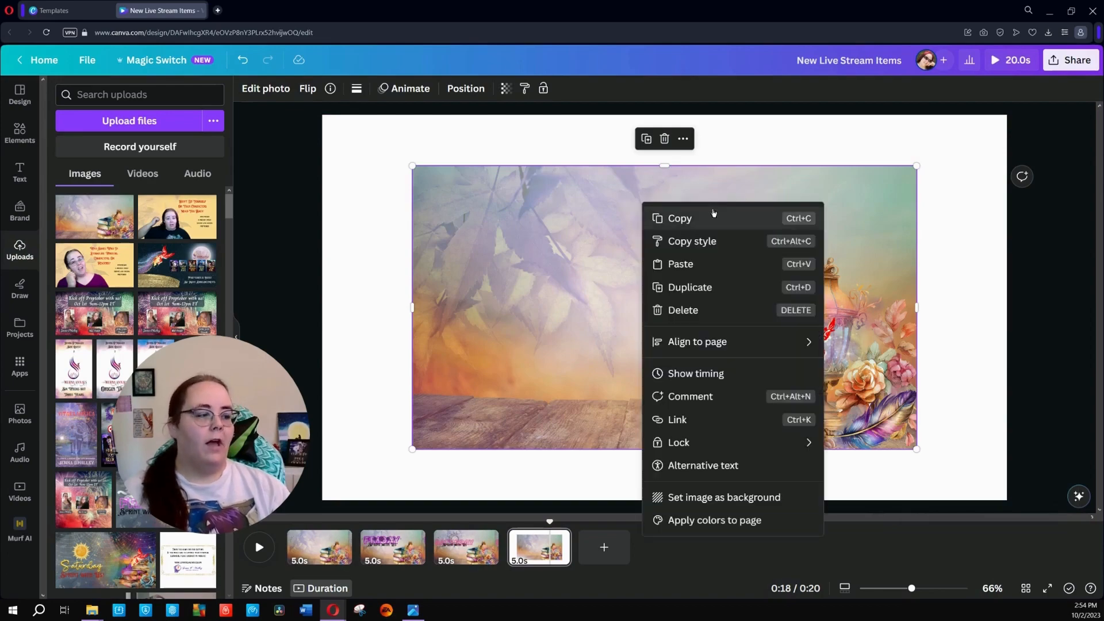
{"action": "left_click", "coordinate": [721, 498]}
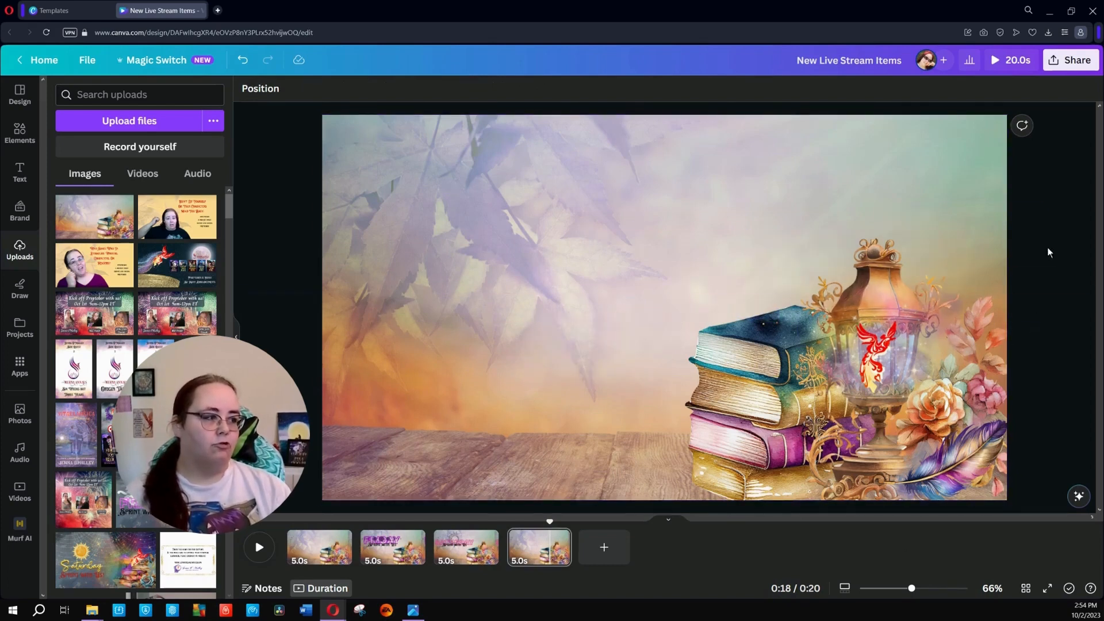
{"action": "left_click_drag", "start_coordinate": [567, 274], "coordinate": [726, 357]}
{"action": "left_click_drag", "start_coordinate": [637, 258], "coordinate": [1007, 363]}
{"action": "left_click_drag", "start_coordinate": [597, 352], "coordinate": [956, 454]}
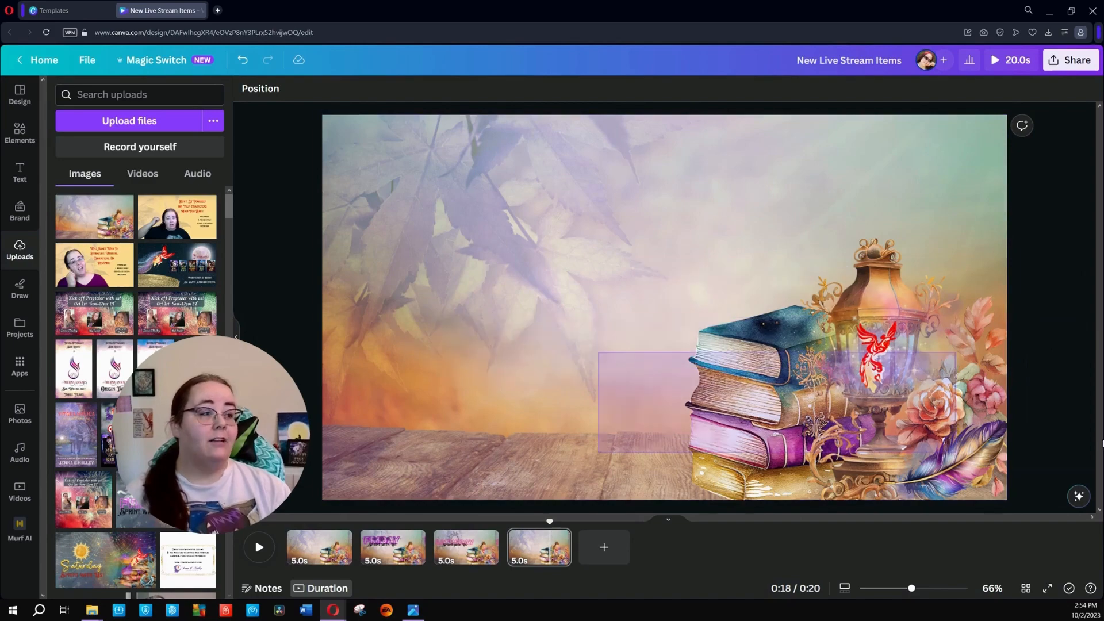
{"action": "left_click_drag", "start_coordinate": [425, 208], "coordinate": [1007, 354]}
{"action": "left_click_drag", "start_coordinate": [526, 224], "coordinate": [1032, 414]}
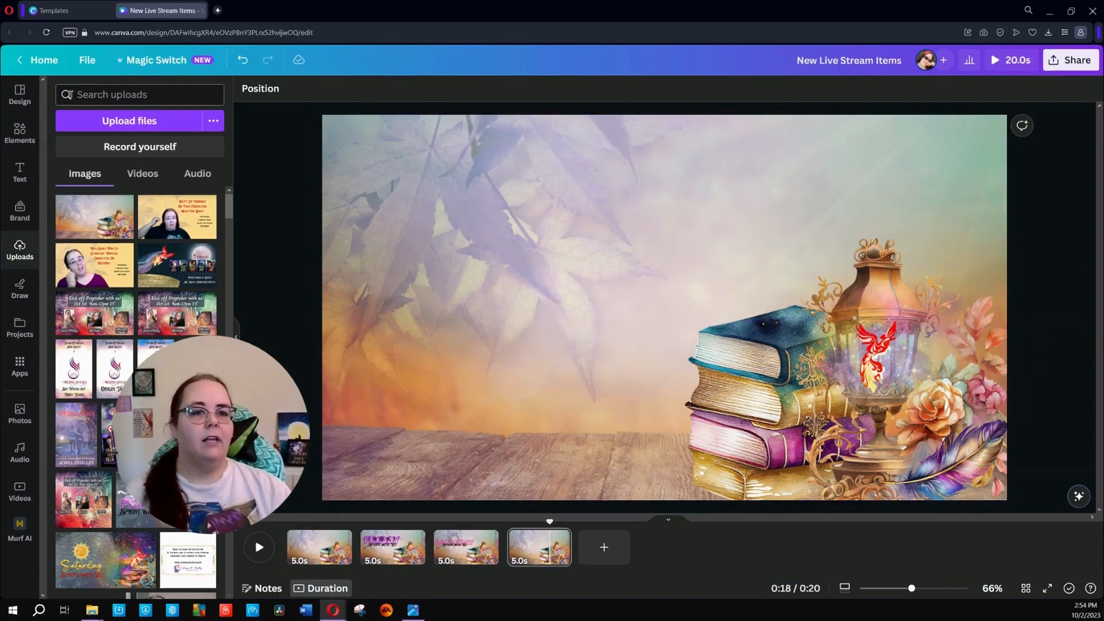
Search the elements library for FRAME and look through the graphics results for a suitable decorative frame
{"action": "left_click", "coordinate": [18, 137]}
{"action": "double_click", "coordinate": [127, 94]}
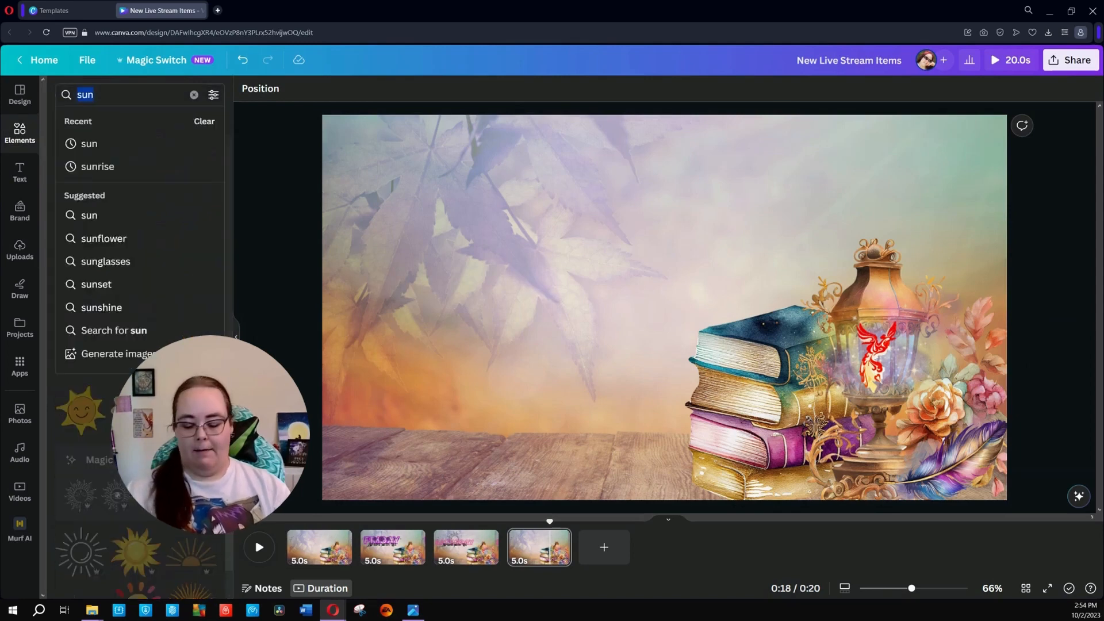
{"action": "type", "text": "FRAME"}
{"action": "key", "text": "Return"}
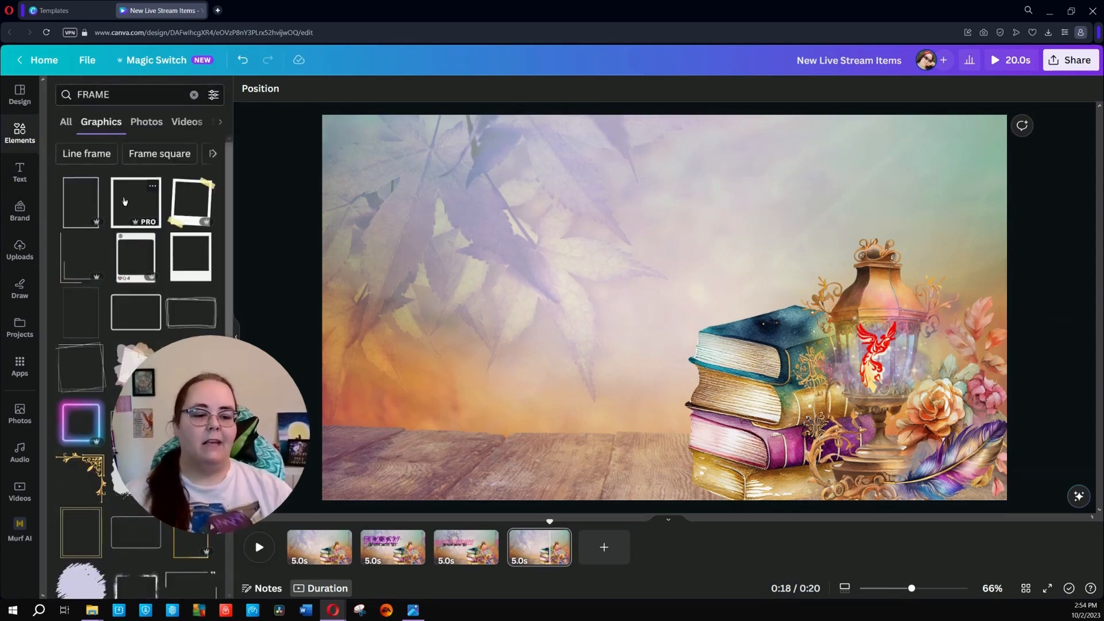
{"action": "scroll", "coordinate": [124, 201], "scroll_direction": "down", "scroll_amount": 6}
{"action": "scroll", "coordinate": [132, 212], "scroll_direction": "down", "scroll_amount": 3}
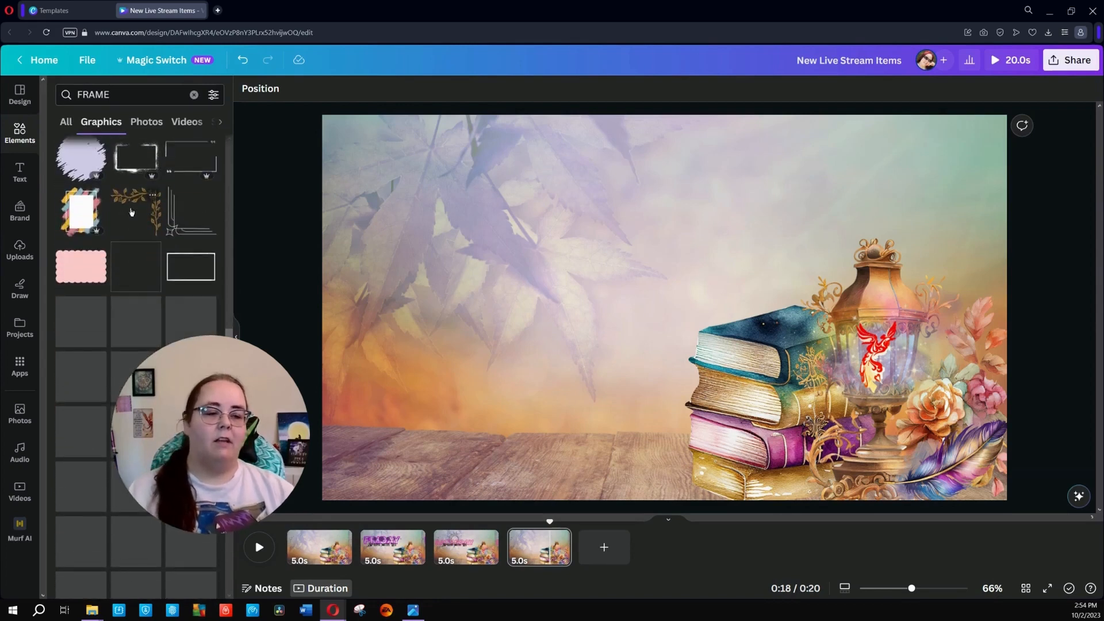
{"action": "scroll", "coordinate": [131, 212], "scroll_direction": "down", "scroll_amount": 6}
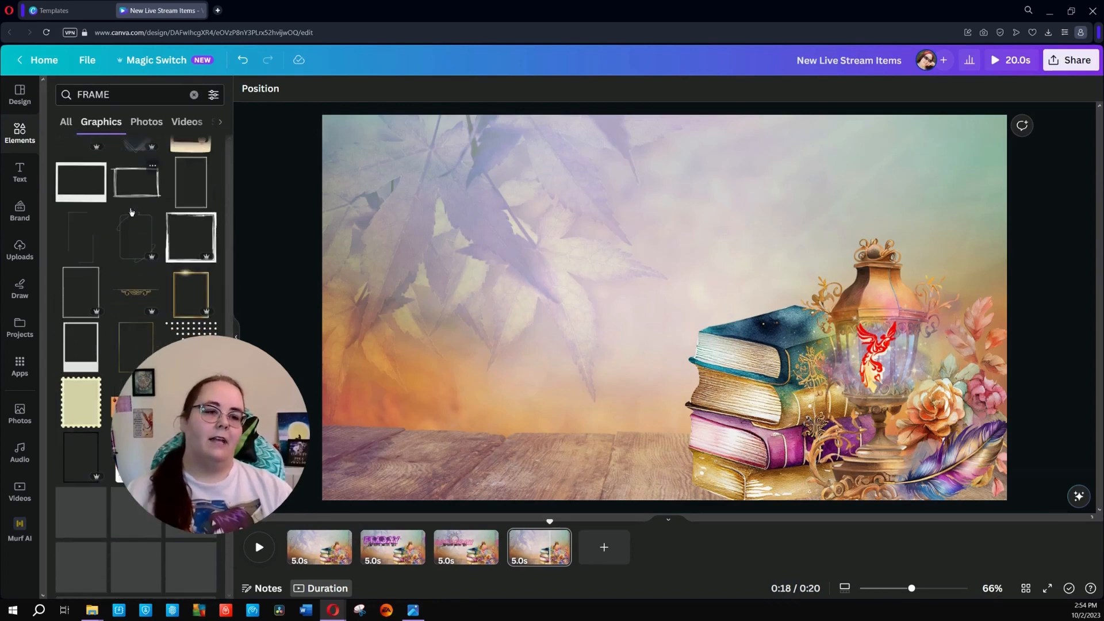
{"action": "scroll", "coordinate": [131, 212], "scroll_direction": "down", "scroll_amount": 6}
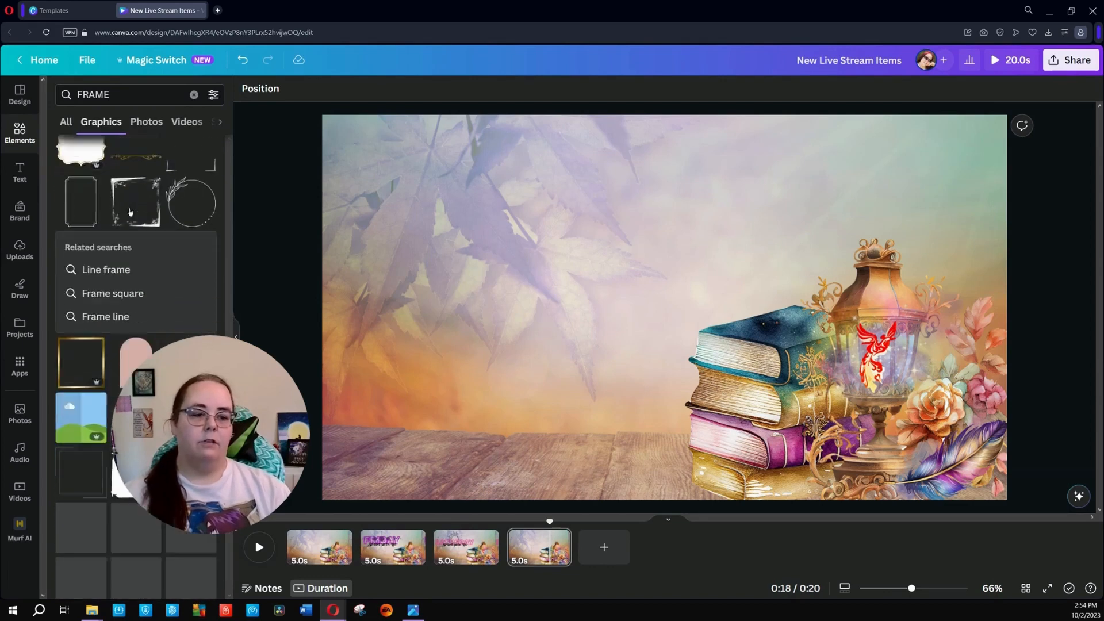
{"action": "scroll", "coordinate": [125, 214], "scroll_direction": "down", "scroll_amount": 2}
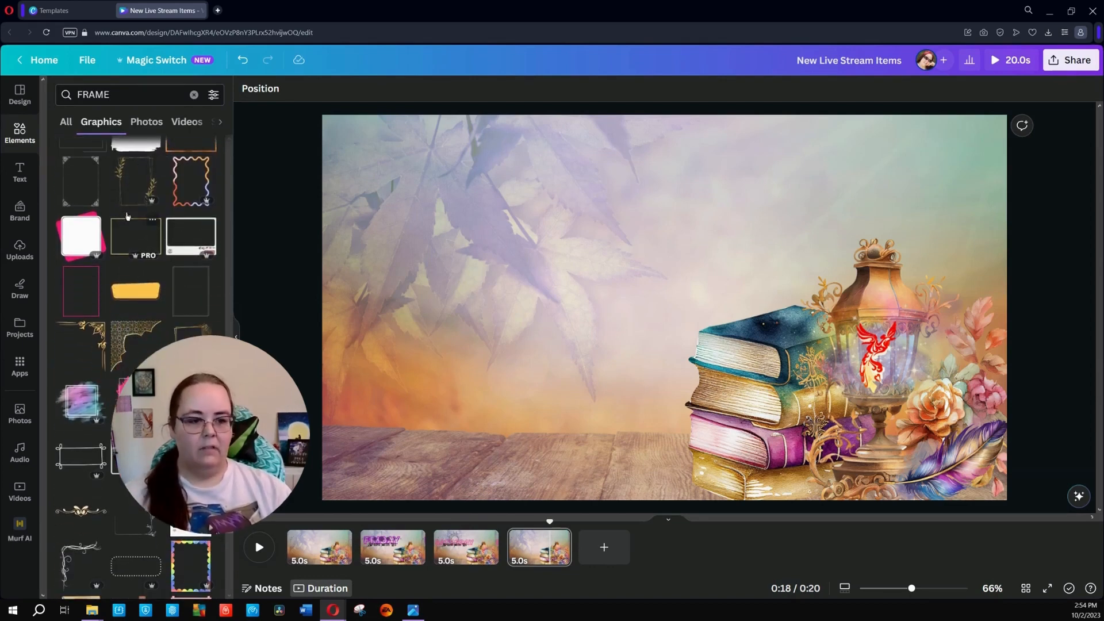
Try the gold double-line frame with glitter on the page, rotating it to landscape, and delete it
{"action": "left_click", "coordinate": [190, 330]}
{"action": "left_click_drag", "start_coordinate": [692, 392], "coordinate": [579, 374]}
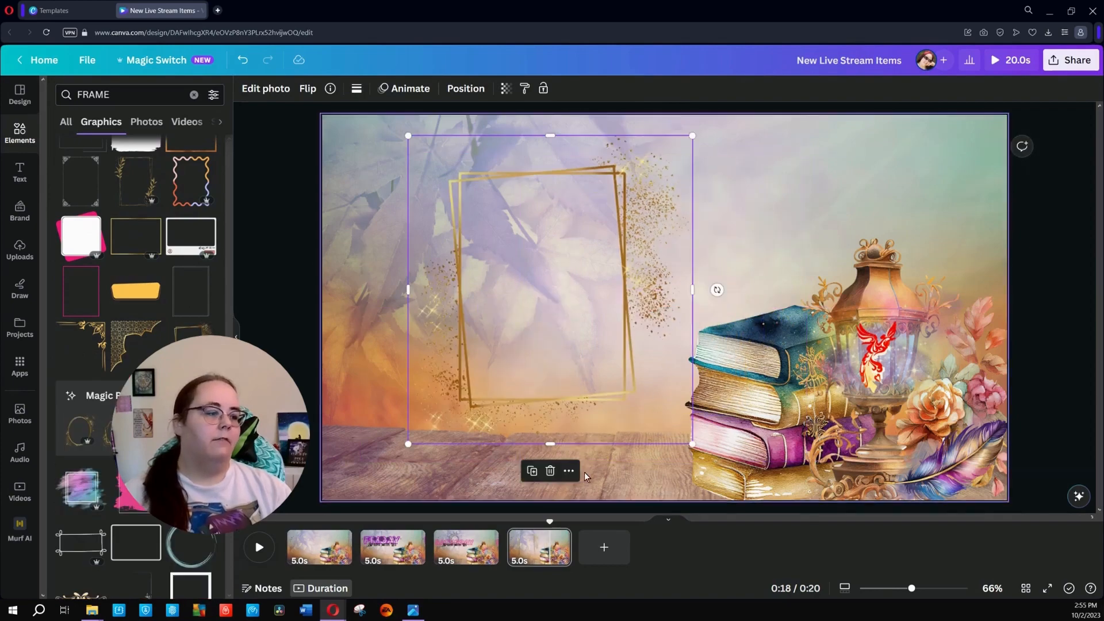
{"action": "left_click_drag", "start_coordinate": [717, 290], "coordinate": [556, 437]}
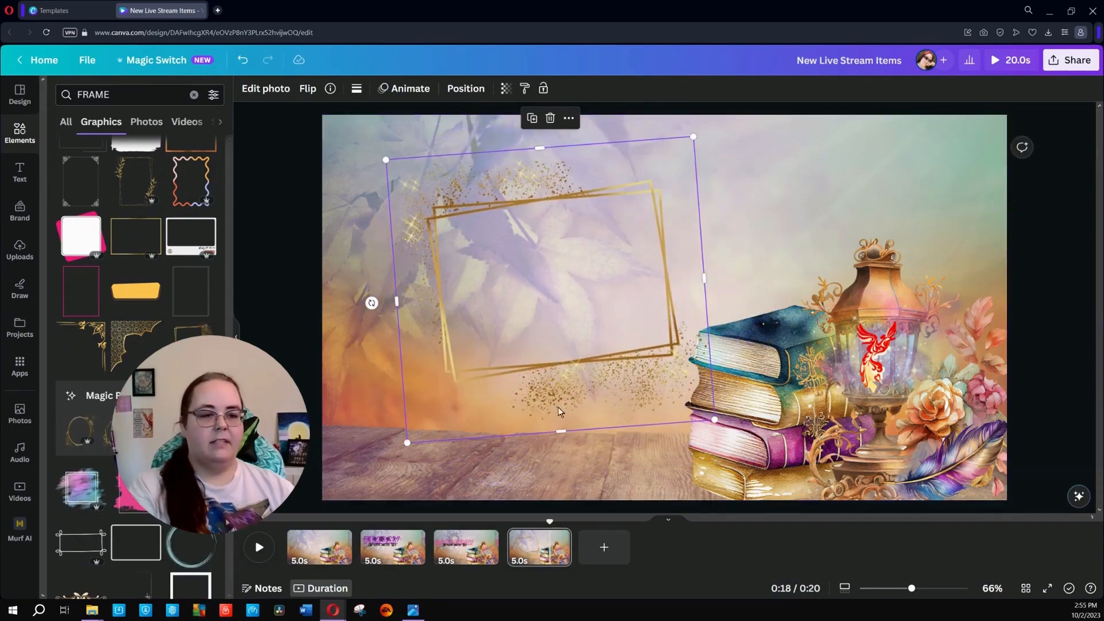
{"action": "key", "text": "Delete"}
Look through further frame graphics and search the library for purple frame instead
{"action": "scroll", "coordinate": [154, 333], "scroll_direction": "down", "scroll_amount": 10}
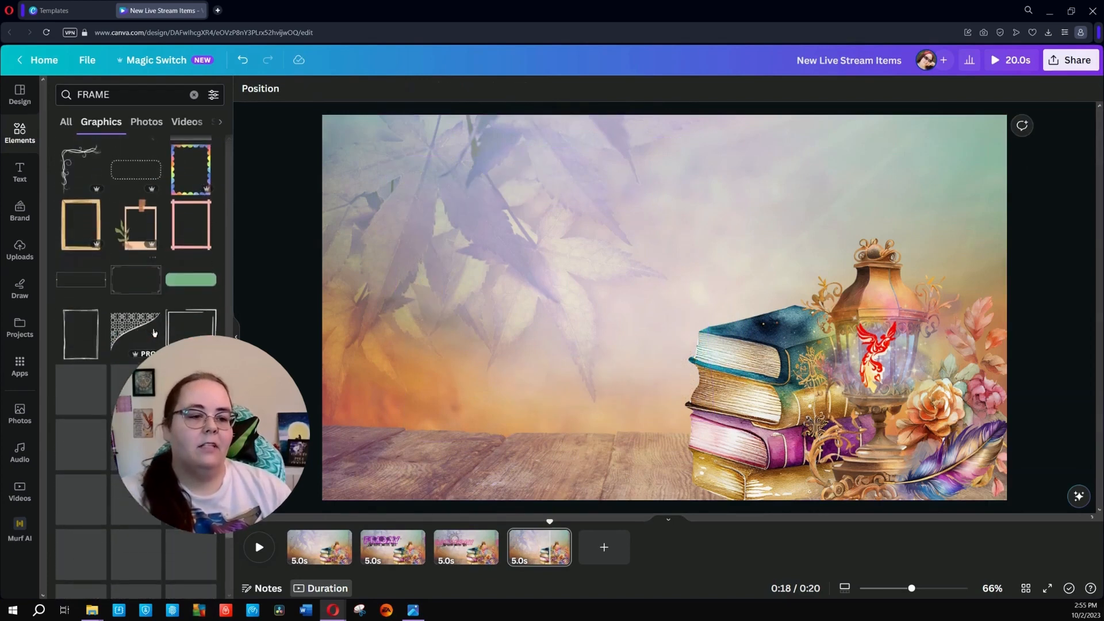
{"action": "scroll", "coordinate": [154, 332], "scroll_direction": "down", "scroll_amount": 5}
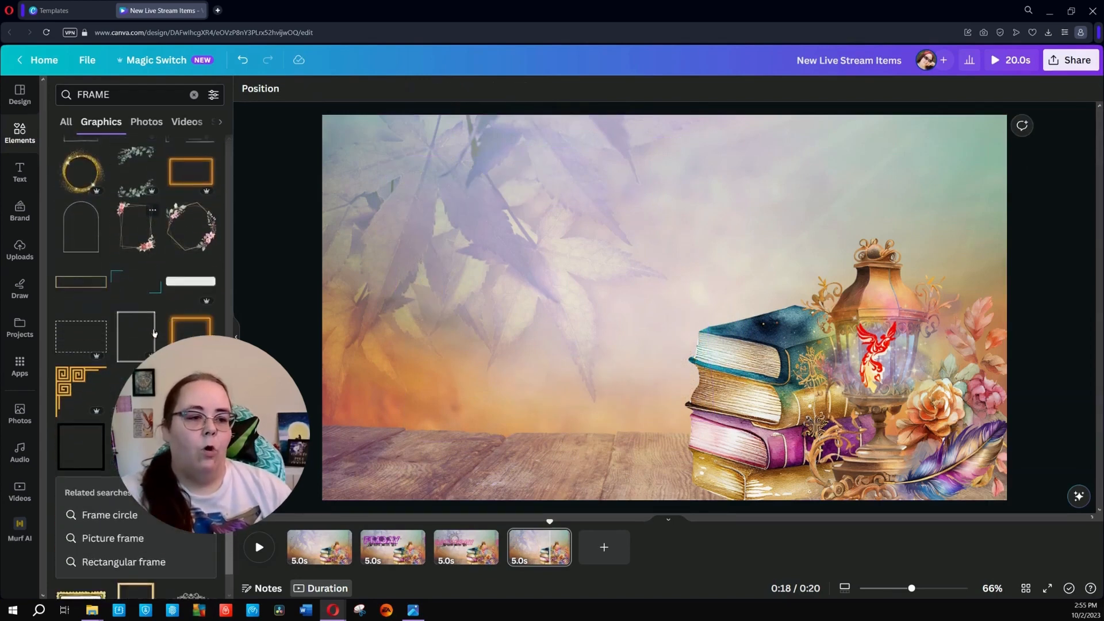
{"action": "scroll", "coordinate": [155, 333], "scroll_direction": "down", "scroll_amount": 4}
{"action": "scroll", "coordinate": [155, 333], "scroll_direction": "down", "scroll_amount": 8}
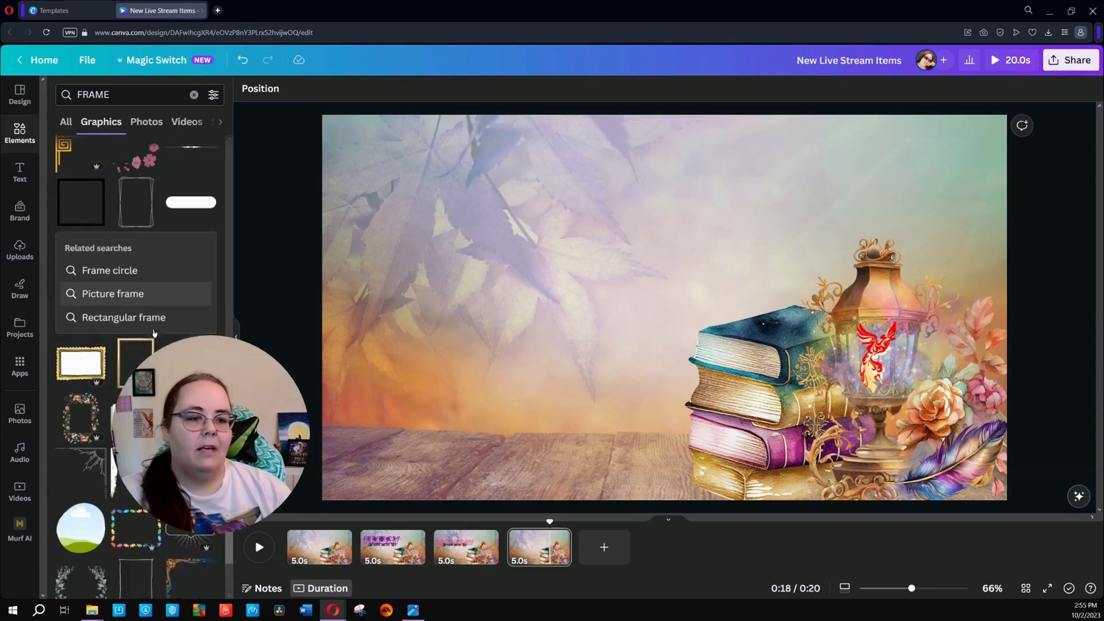
{"action": "left_click", "coordinate": [127, 94]}
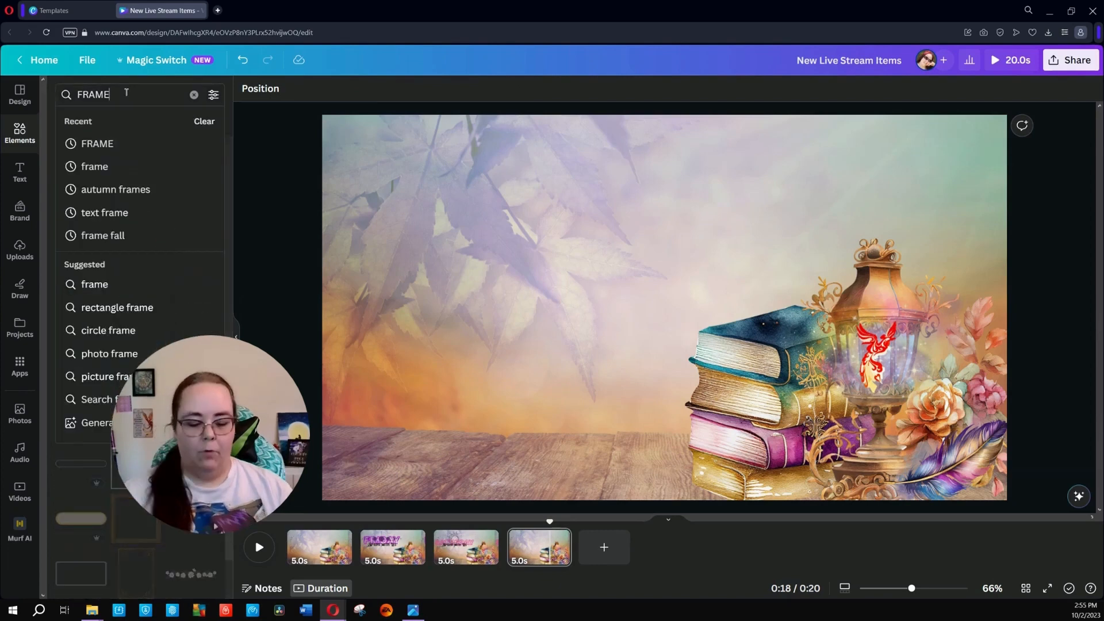
{"action": "type", "text": "pup"}
{"action": "left_click", "coordinate": [167, 141]}
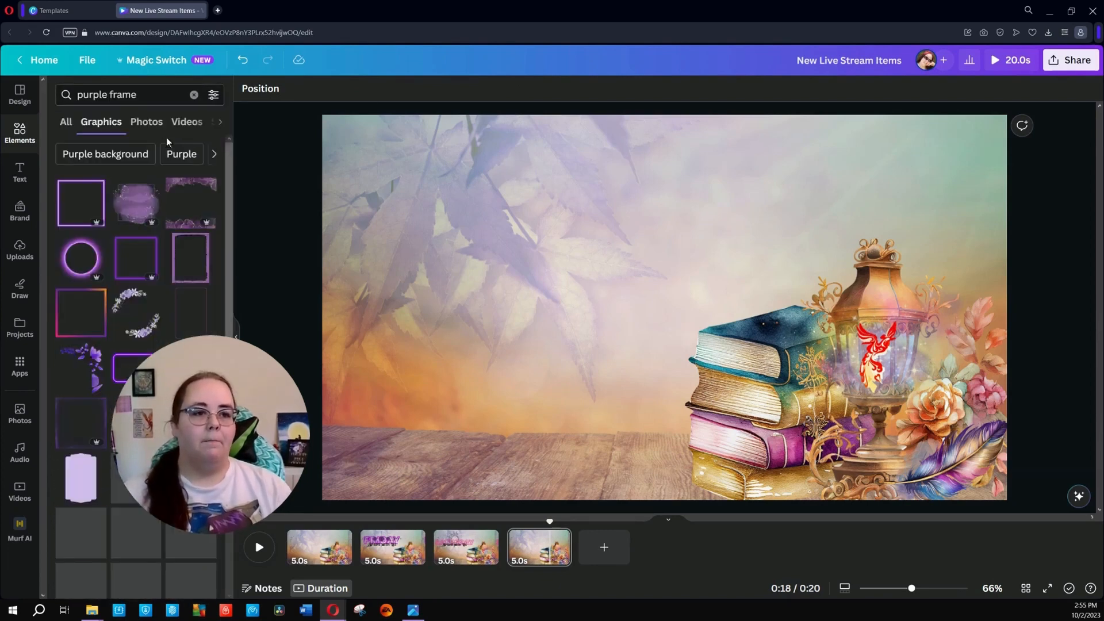
Try out a distressed purple frame, a purple marbled border with gold veins and a purple brush-stroke frame on the page
{"action": "left_click", "coordinate": [194, 270]}
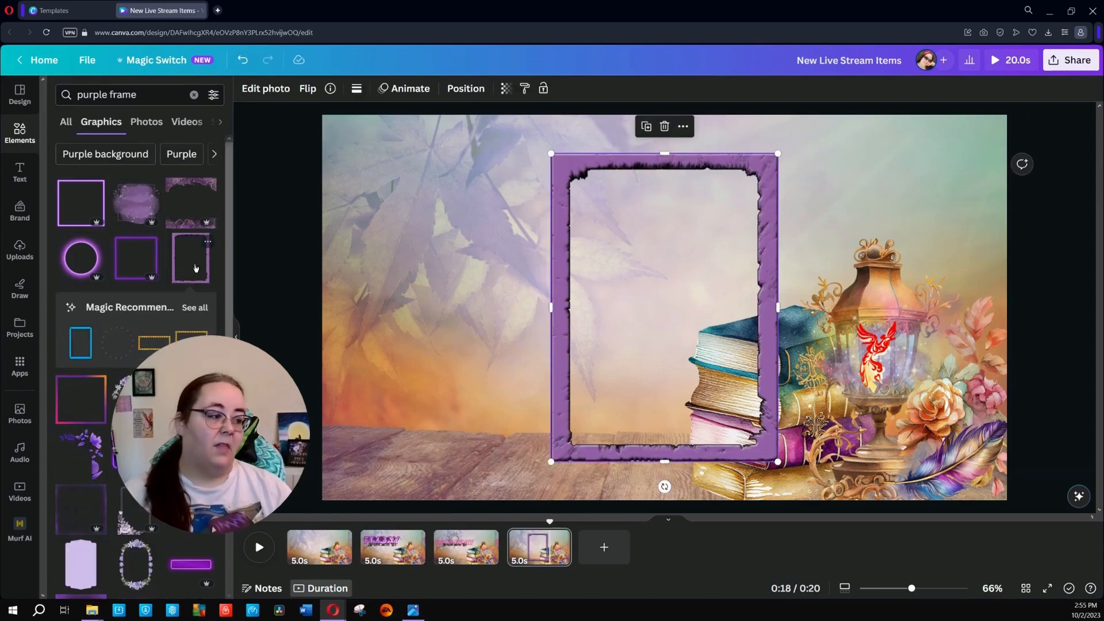
{"action": "key", "text": "Delete"}
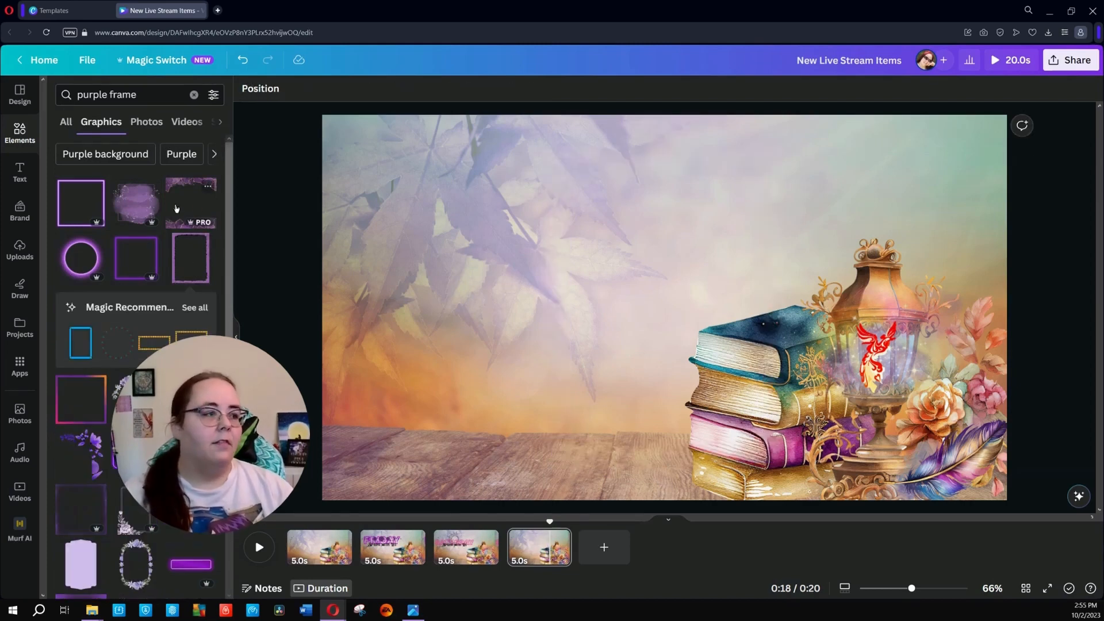
{"action": "left_click_drag", "start_coordinate": [180, 214], "coordinate": [522, 322]}
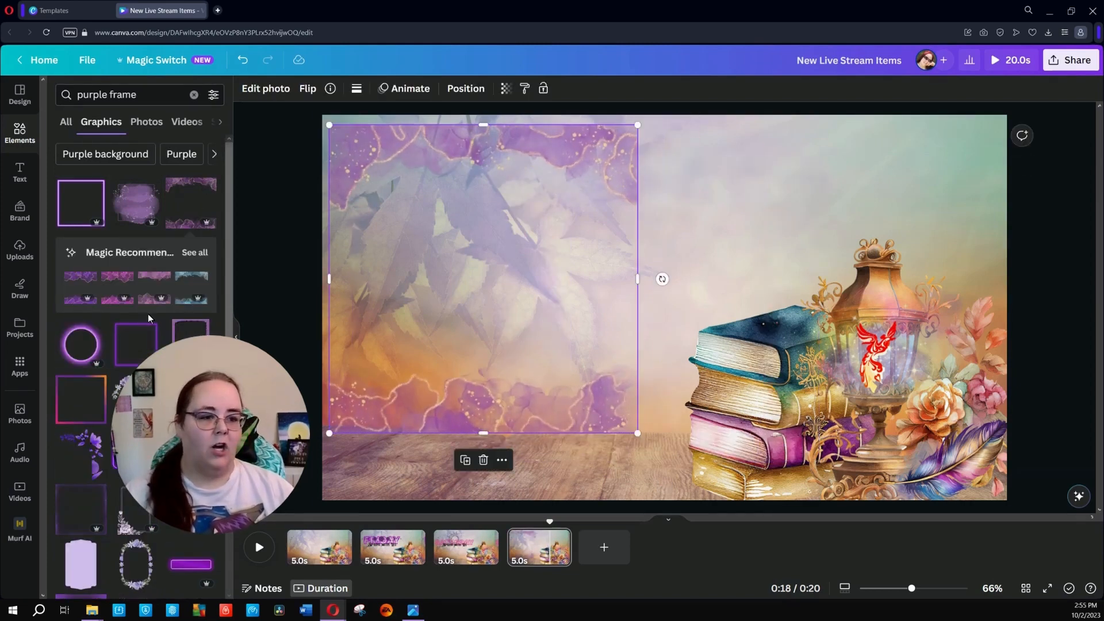
{"action": "scroll", "coordinate": [148, 318], "scroll_direction": "down", "scroll_amount": 5}
{"action": "left_click_drag", "start_coordinate": [81, 348], "coordinate": [753, 345]}
Try the square purple glitter frame from further down the results on the page and delete it
{"action": "scroll", "coordinate": [136, 345], "scroll_direction": "down", "scroll_amount": 10}
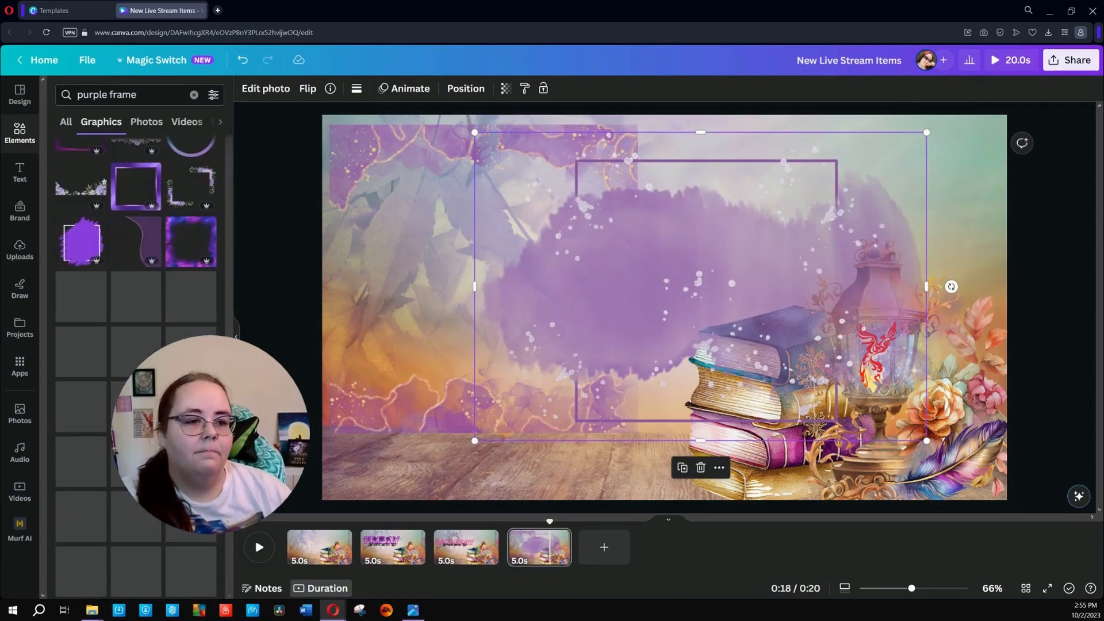
{"action": "scroll", "coordinate": [136, 345], "scroll_direction": "down", "scroll_amount": 15}
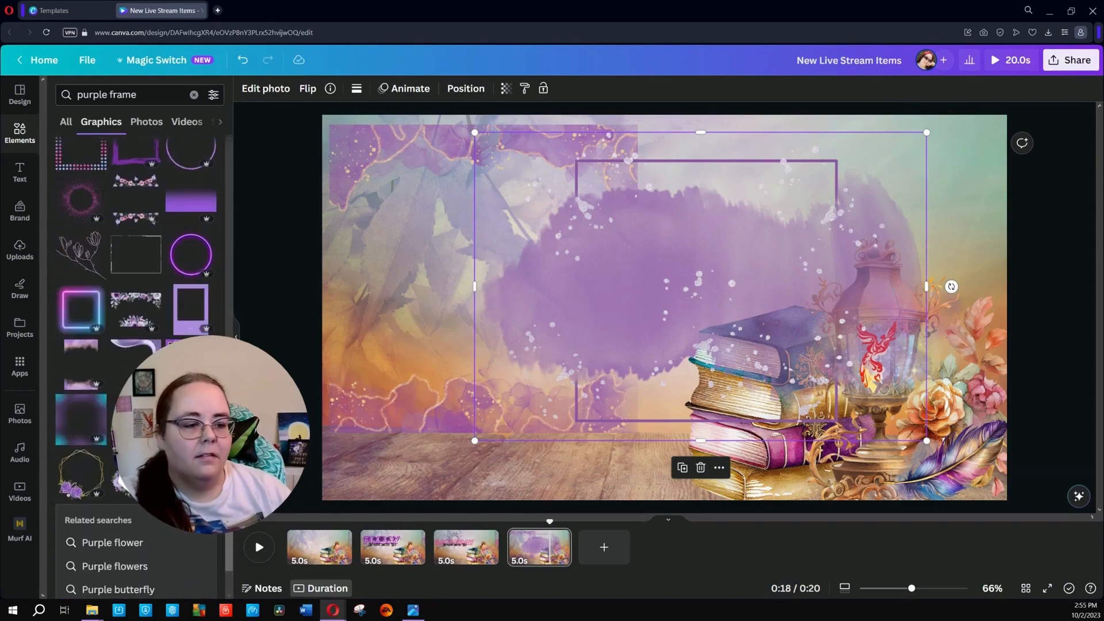
{"action": "scroll", "coordinate": [186, 320], "scroll_direction": "down", "scroll_amount": 2}
{"action": "left_click", "coordinate": [192, 261]}
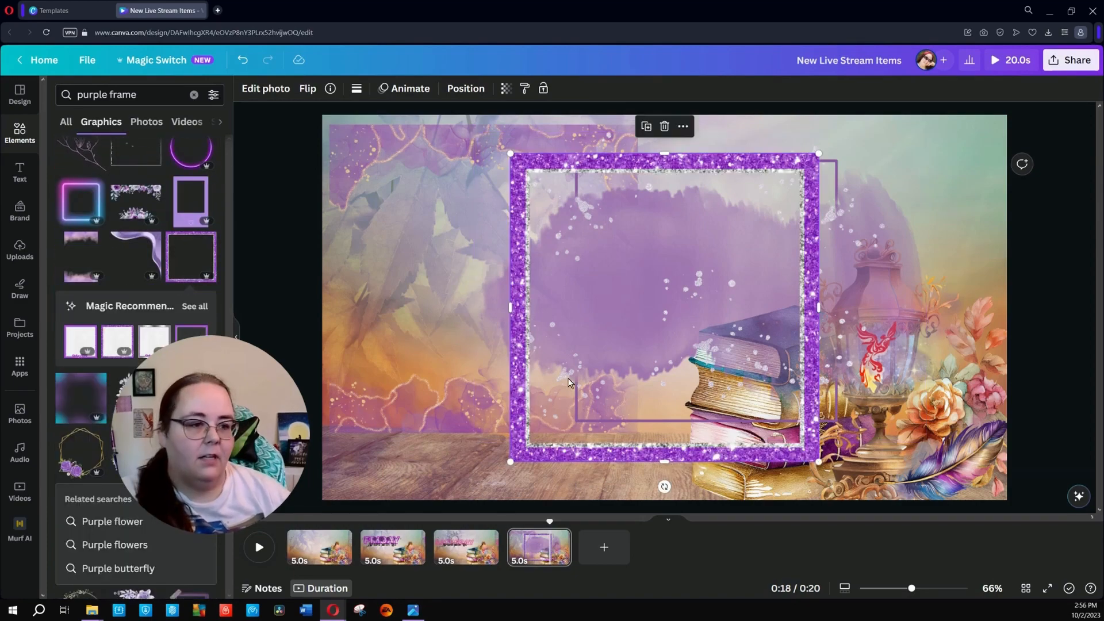
{"action": "key", "text": "Delete"}
Add the purple-and-orange watercolour frame with gold splatter from the purple frame results to the page
{"action": "scroll", "coordinate": [190, 345], "scroll_direction": "down", "scroll_amount": 8}
{"action": "scroll", "coordinate": [190, 345], "scroll_direction": "down", "scroll_amount": 10}
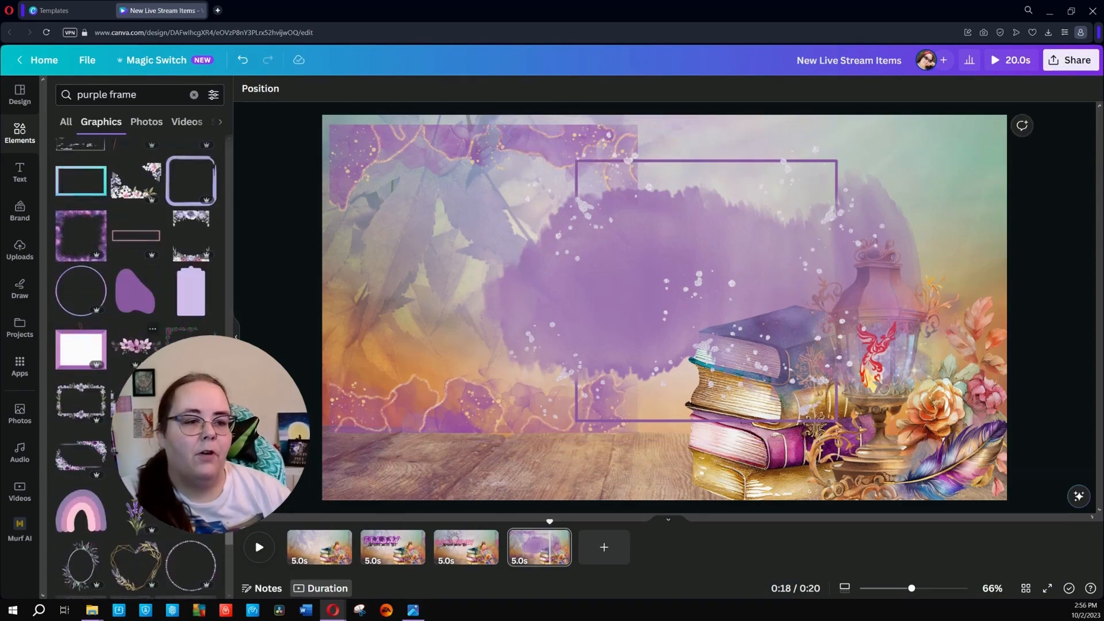
{"action": "scroll", "coordinate": [138, 351], "scroll_direction": "down", "scroll_amount": 10}
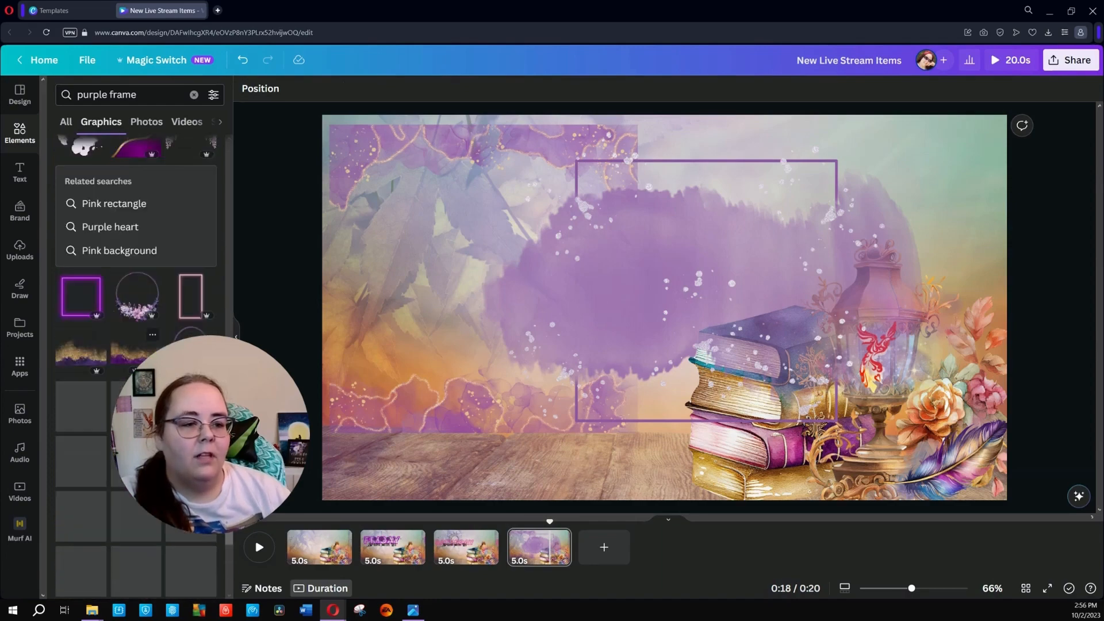
{"action": "mouse_move", "coordinate": [528, 359]}
{"action": "left_mouse_down"}
{"action": "mouse_move", "coordinate": [613, 519]}
{"action": "mouse_move", "coordinate": [513, 348]}
{"action": "left_mouse_up"}
{"action": "key", "text": "Delete"}
{"action": "left_click", "coordinate": [137, 550]}
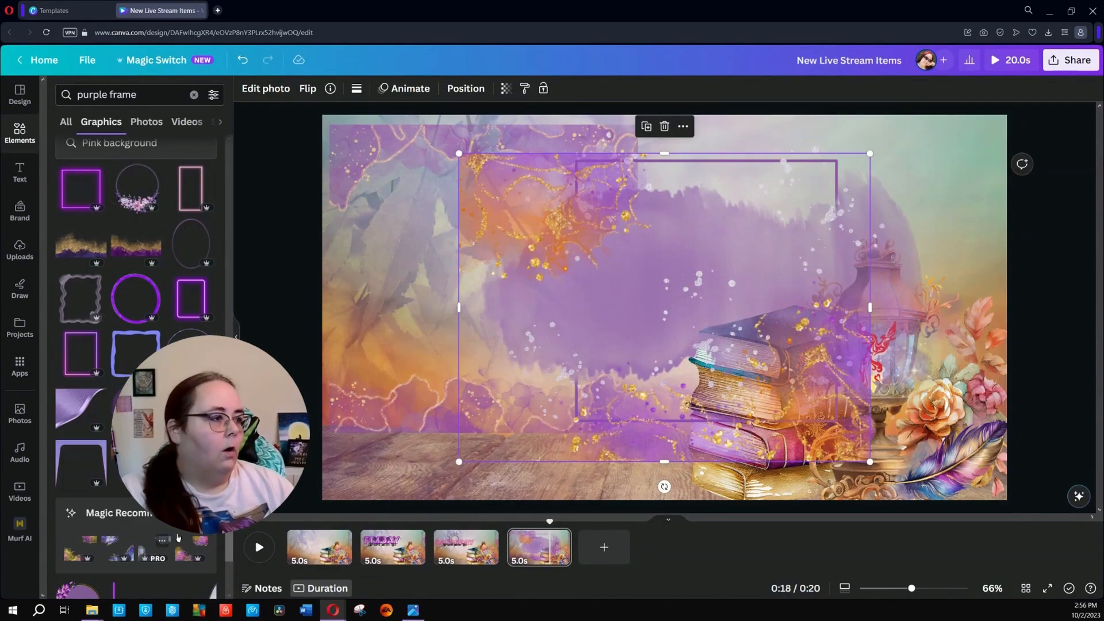
Delete the purple marbled border and the purple brush-stroke frame from the page
{"action": "left_click", "coordinate": [402, 397]}
{"action": "key", "text": "Delete"}
{"action": "left_click", "coordinate": [786, 251]}
{"action": "key", "text": "Delete"}
Resize the gold-splatter frame to about 766 × 574 px and place it against the page's left edge
{"action": "left_click_drag", "start_coordinate": [783, 224], "coordinate": [648, 201]}
{"action": "left_click_drag", "start_coordinate": [738, 438], "coordinate": [598, 329]}
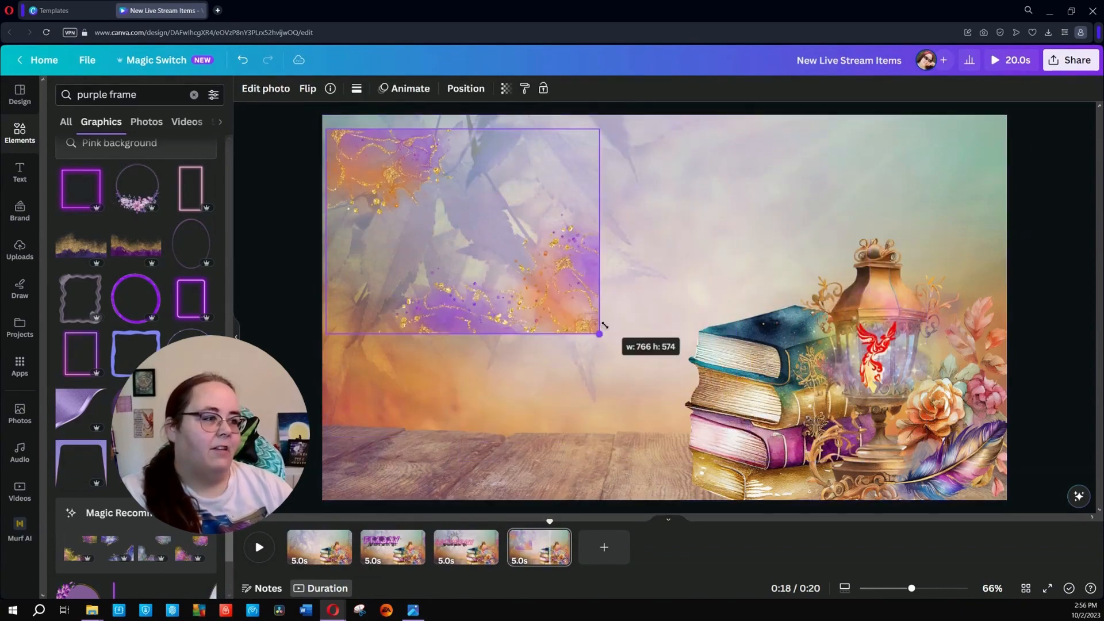
{"action": "left_click_drag", "start_coordinate": [517, 316], "coordinate": [525, 360]}
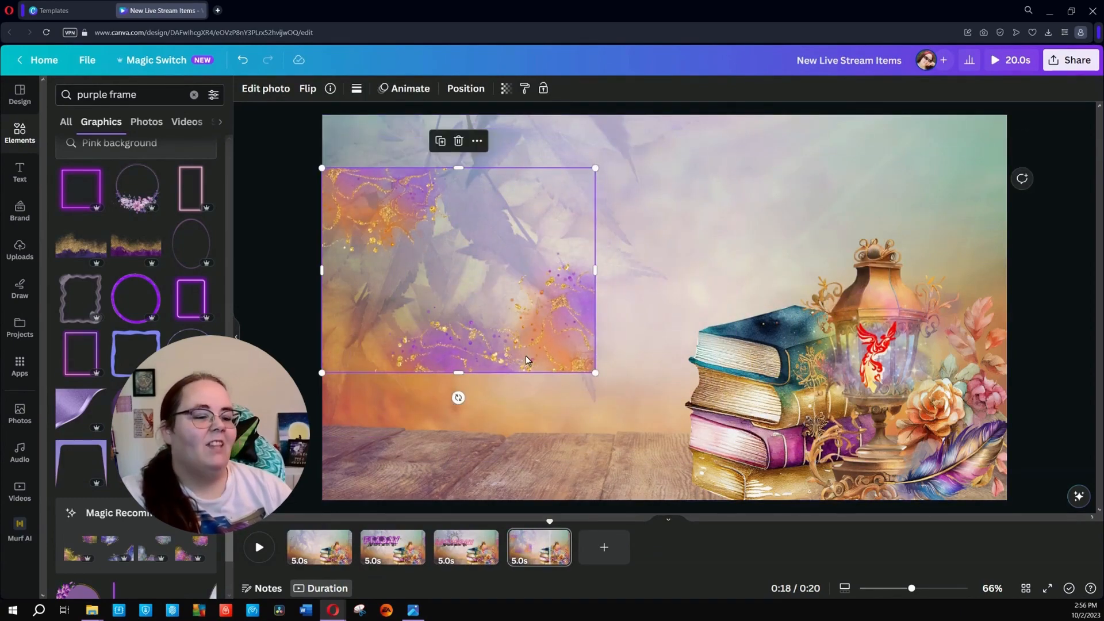
Duplicate the gold-splatter frame, shrink the copy at the page's upper middle, and move the original slightly lower
{"action": "left_click", "coordinate": [440, 142]}
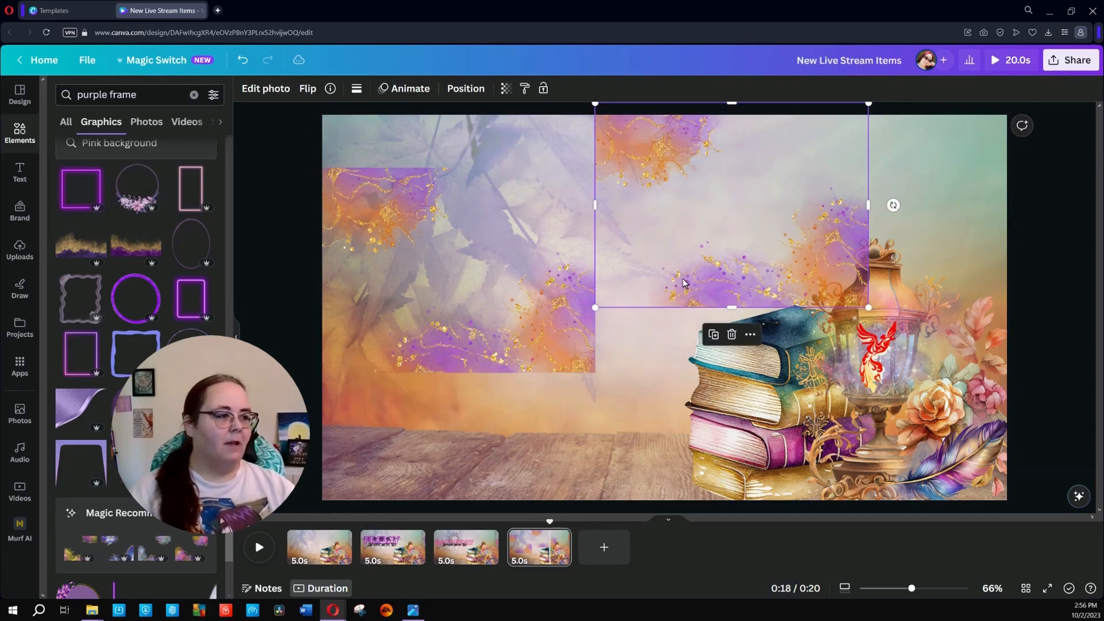
{"action": "left_click_drag", "start_coordinate": [868, 307], "coordinate": [820, 267]}
{"action": "left_click_drag", "start_coordinate": [483, 340], "coordinate": [484, 359]}
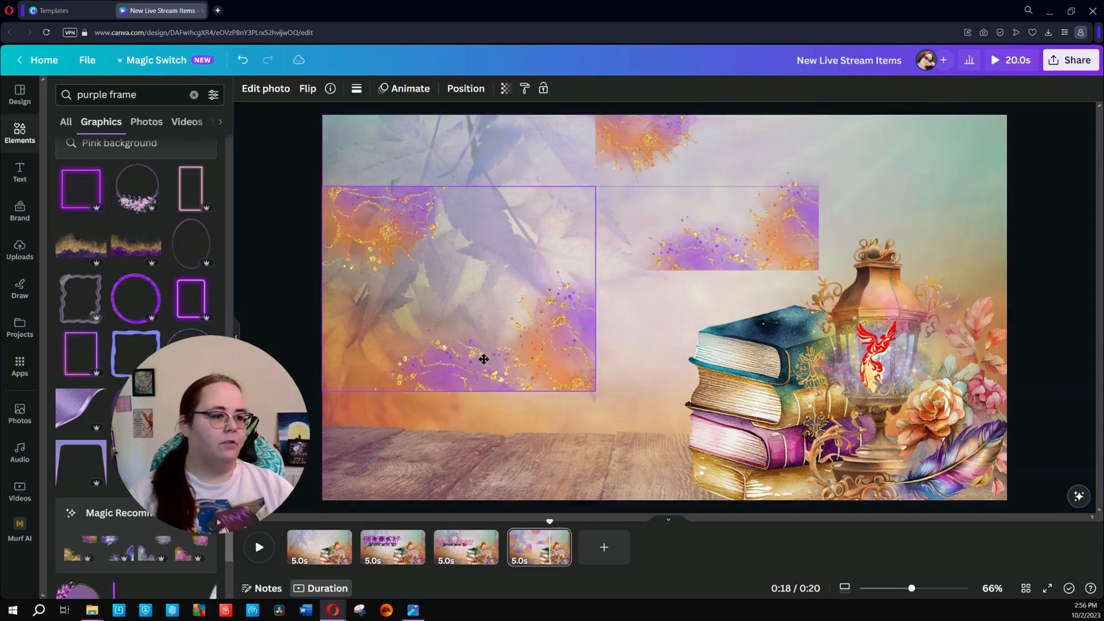
{"action": "left_click", "coordinate": [717, 239]}
Try removing the background image from the page with the two frames, and undo the removal
{"action": "left_click", "coordinate": [964, 237]}
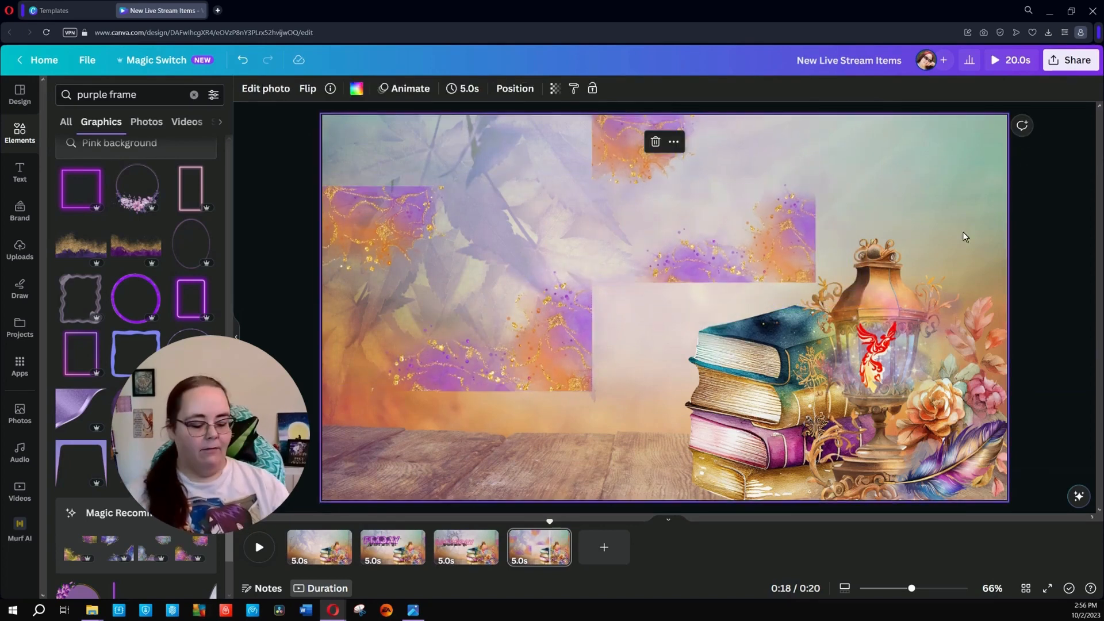
{"action": "right_click", "coordinate": [932, 246]}
{"action": "left_click", "coordinate": [759, 326]}
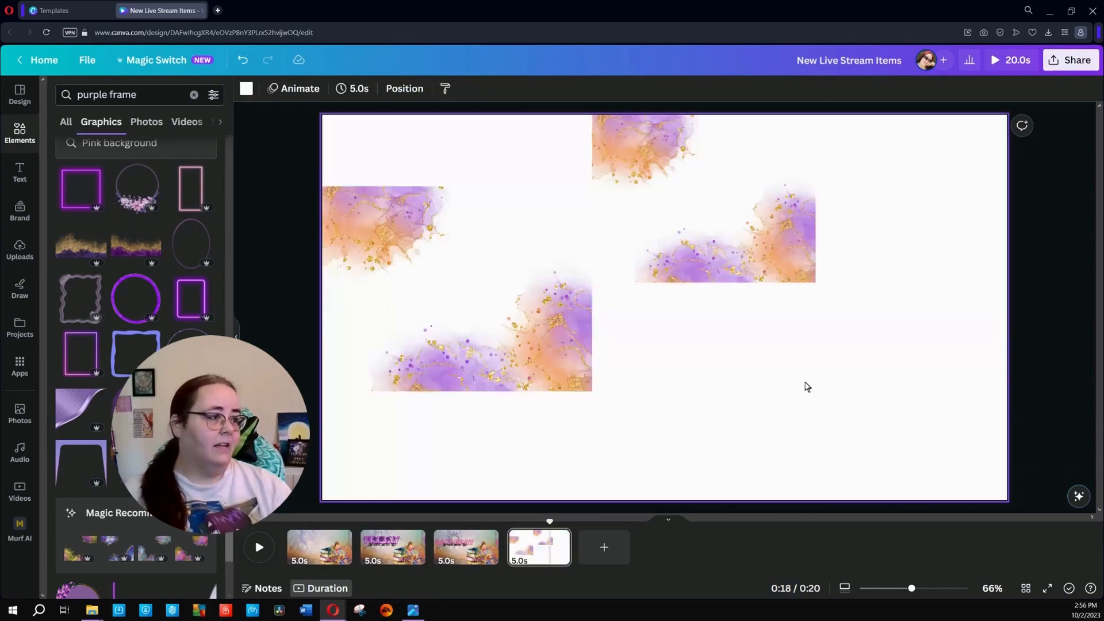
{"action": "key", "text": "ctrl+z"}
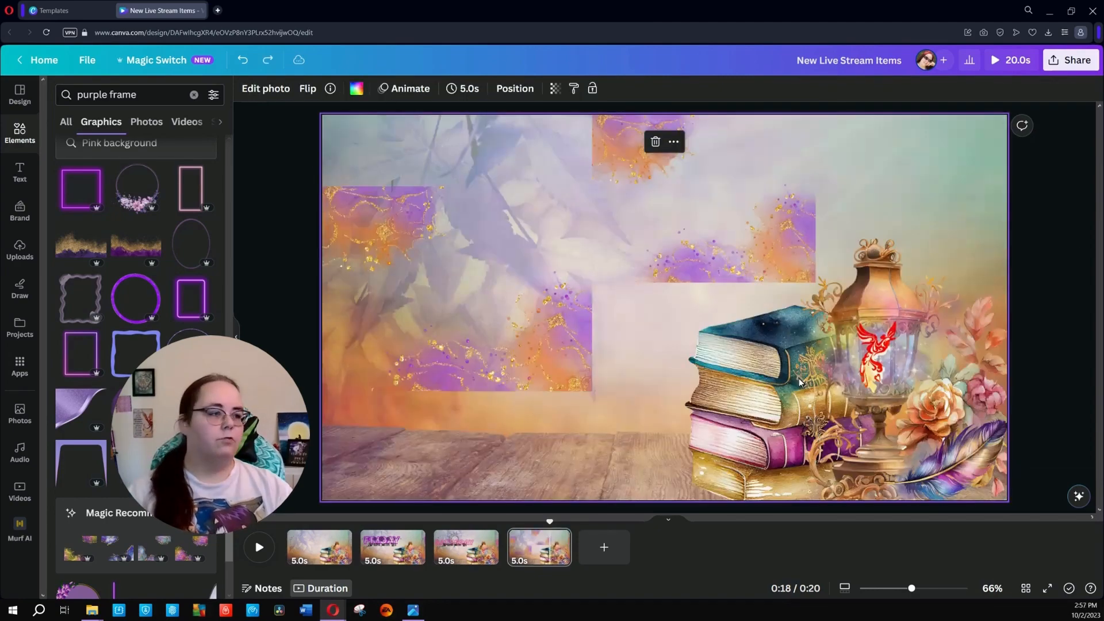
Try the dark landscape frame from further down the purple frame results on the page and delete it
{"action": "scroll", "coordinate": [136, 288], "scroll_direction": "down", "scroll_amount": 9}
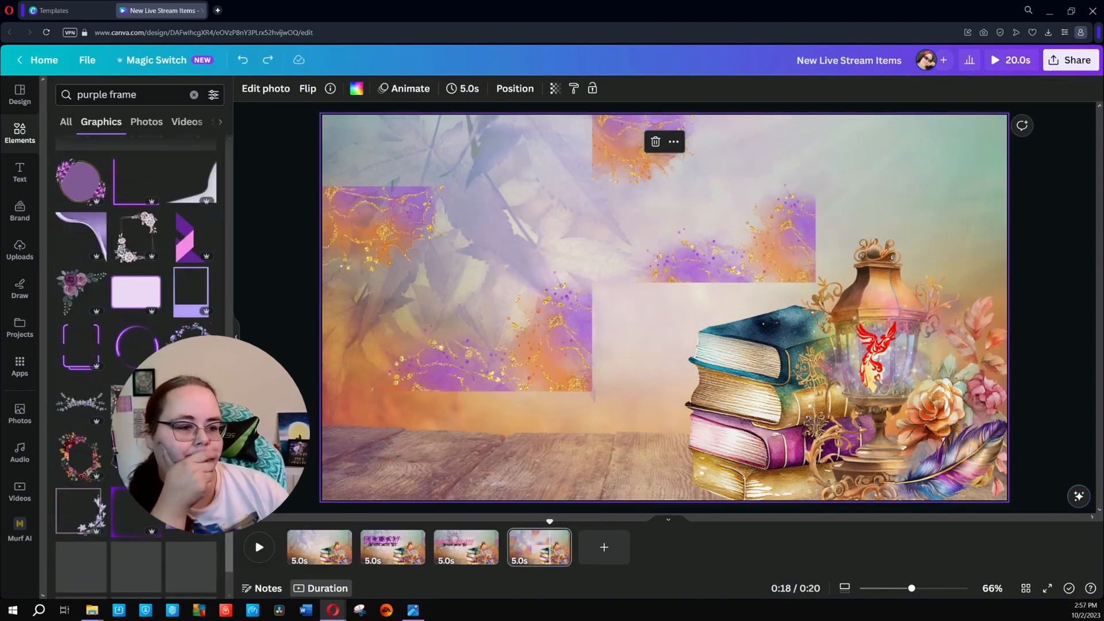
{"action": "scroll", "coordinate": [136, 316], "scroll_direction": "down", "scroll_amount": 2}
{"action": "left_click", "coordinate": [136, 315]}
{"action": "key", "text": "Delete"}
Add the ornate purple line frame with decorative corners to the middle of the page
{"action": "scroll", "coordinate": [135, 316], "scroll_direction": "down", "scroll_amount": 6}
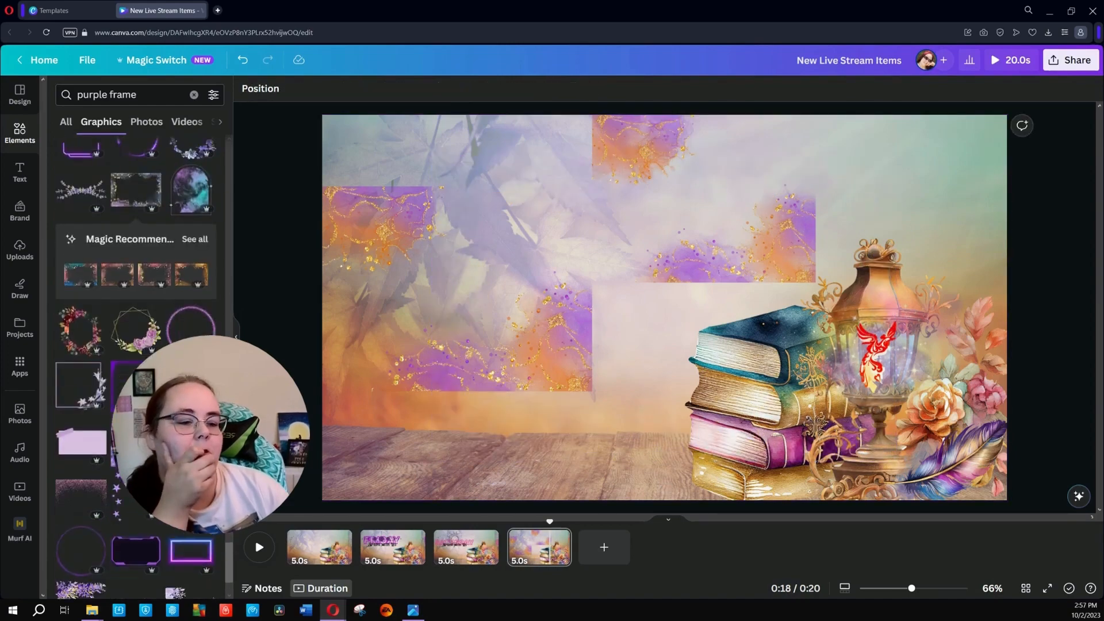
{"action": "scroll", "coordinate": [136, 345], "scroll_direction": "down", "scroll_amount": 7}
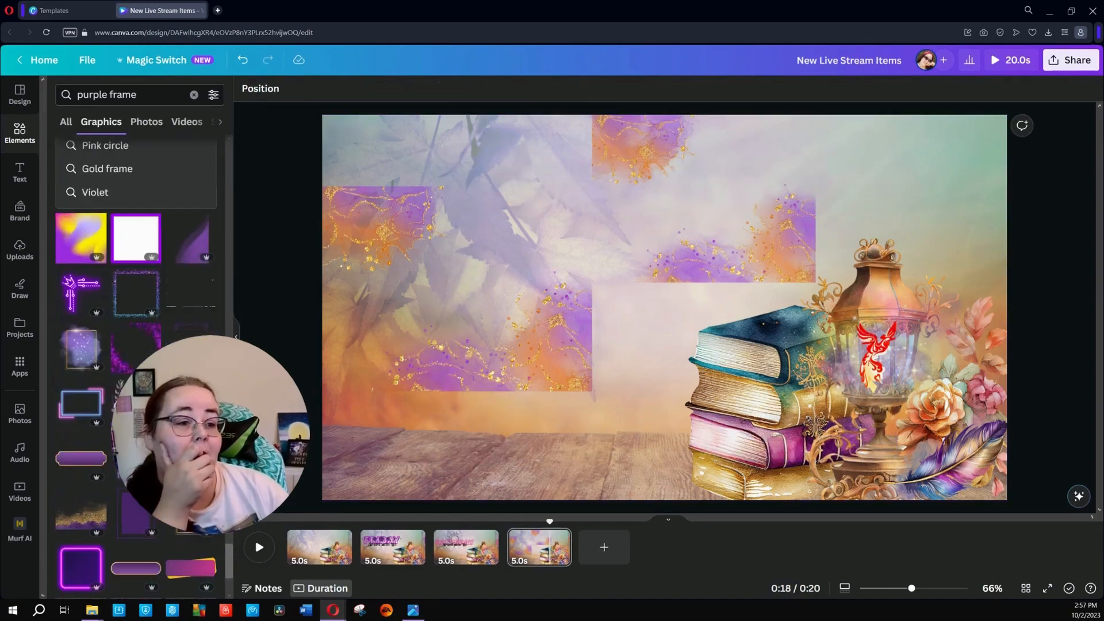
{"action": "left_click", "coordinate": [189, 344]}
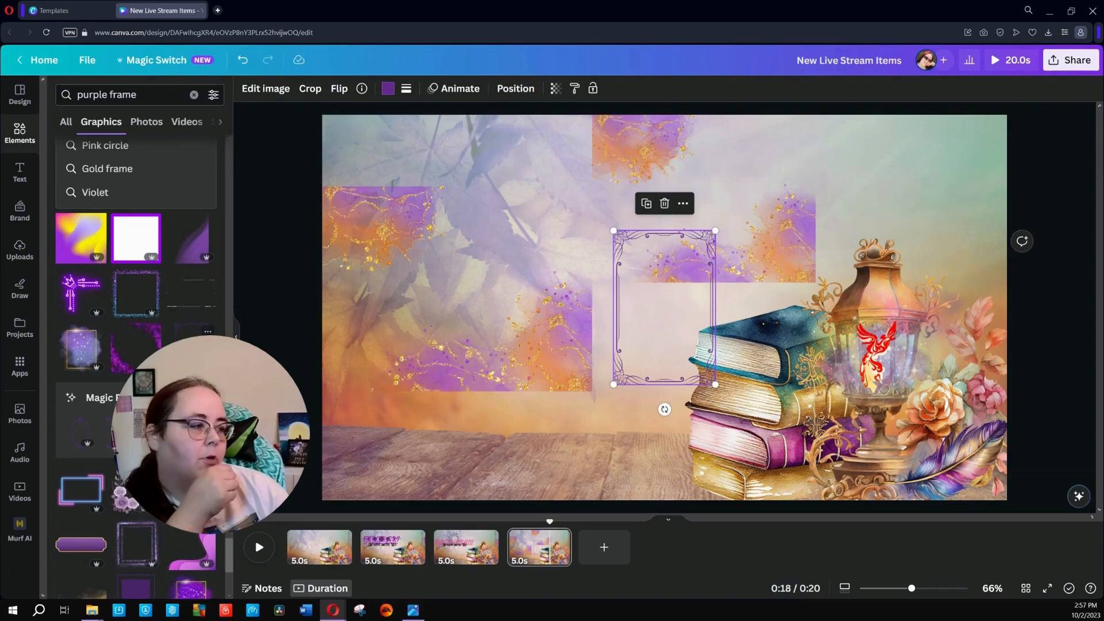
Look further through the results and refine the graphics search to rectangular purple frame
{"action": "scroll", "coordinate": [136, 345], "scroll_direction": "down", "scroll_amount": 10}
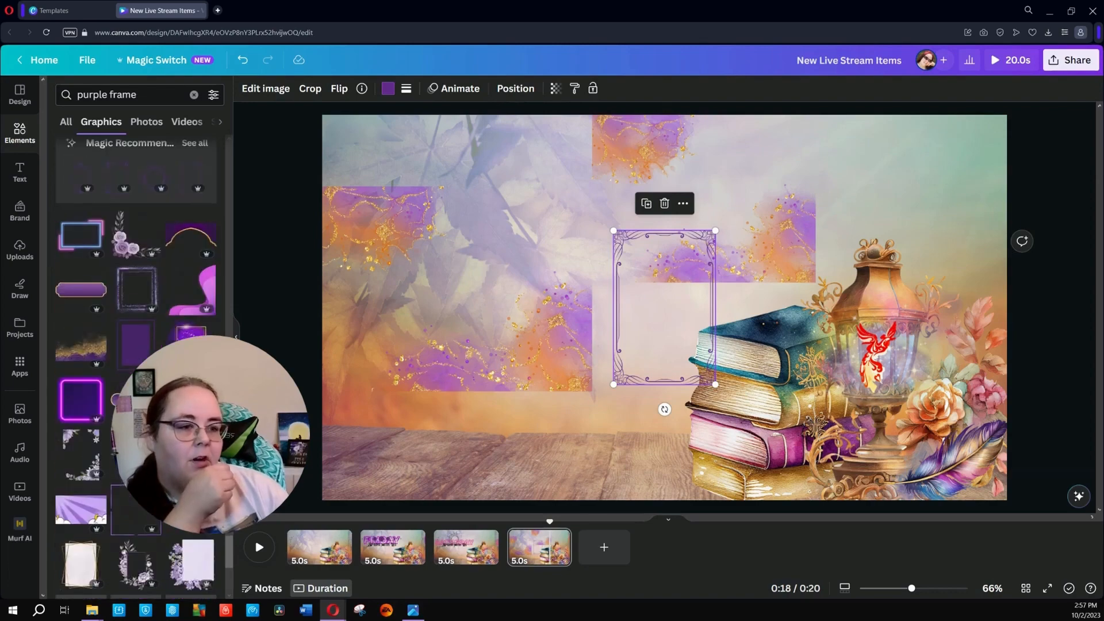
{"action": "left_click", "coordinate": [161, 88]}
{"action": "key", "text": "Home"}
{"action": "type", "text": "rectangular"}
{"action": "key", "text": "Return"}
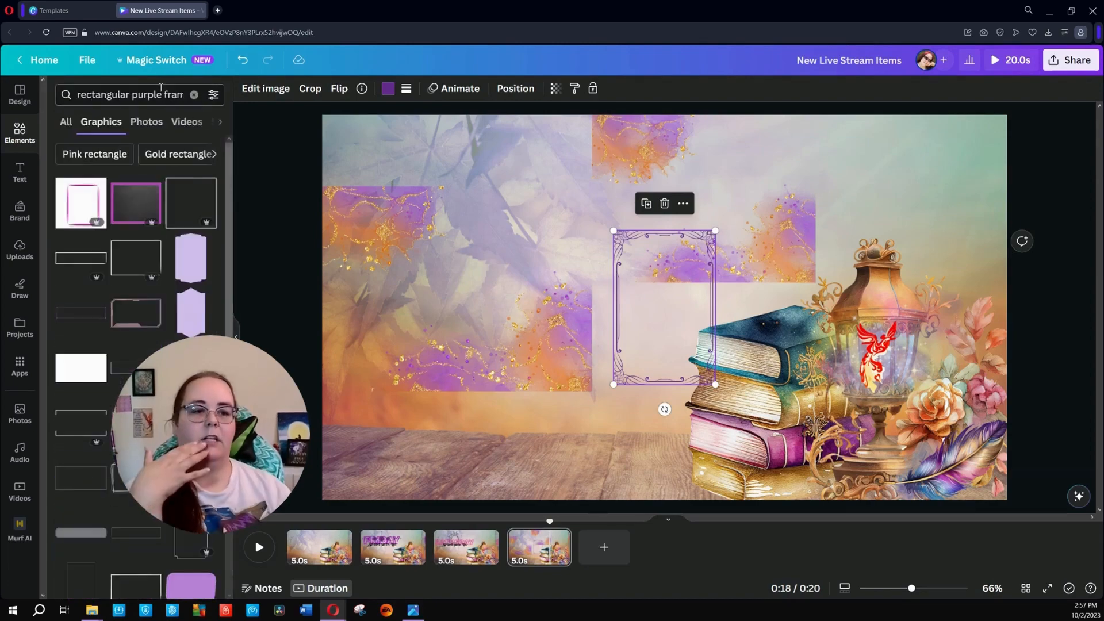
Look through the rectangular purple frame graphics for a suitable landscape frame
{"action": "scroll", "coordinate": [210, 294], "scroll_direction": "down", "scroll_amount": 8}
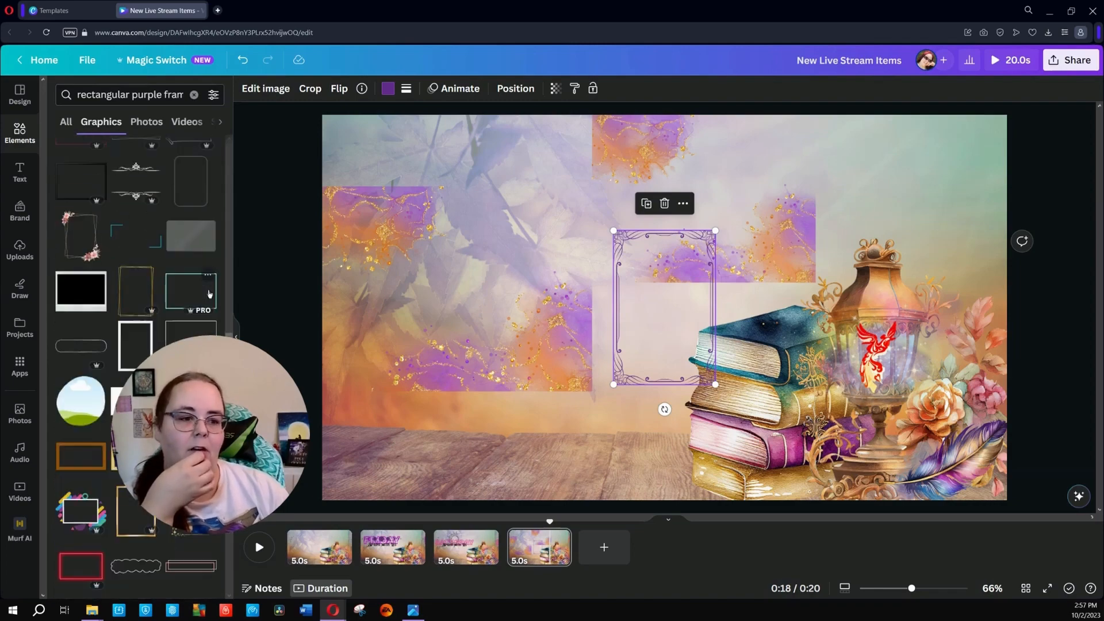
{"action": "scroll", "coordinate": [209, 294], "scroll_direction": "down", "scroll_amount": 10}
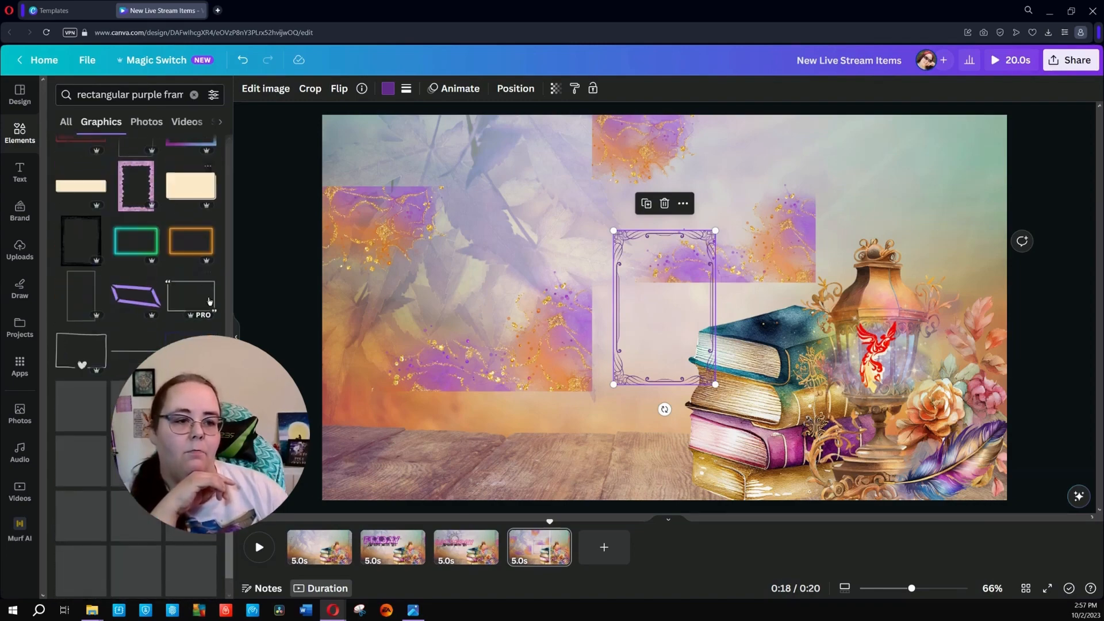
{"action": "left_click", "coordinate": [207, 276]}
{"action": "left_click", "coordinate": [223, 255]}
{"action": "scroll", "coordinate": [212, 320], "scroll_direction": "down", "scroll_amount": 13}
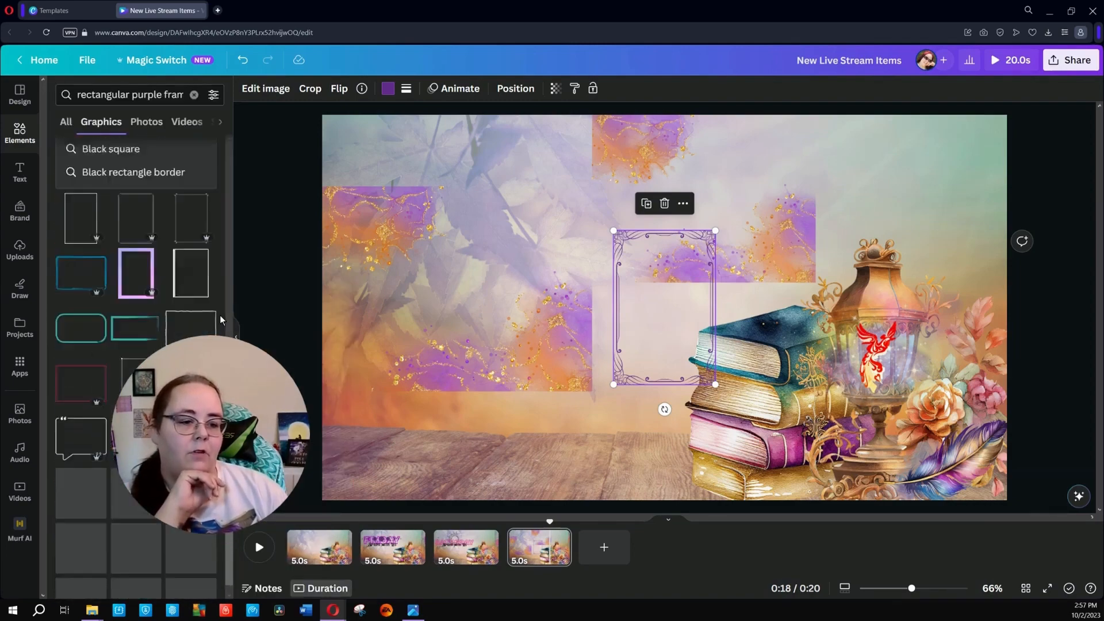
{"action": "scroll", "coordinate": [220, 319], "scroll_direction": "down", "scroll_amount": 1}
Rotate the ornate purple frame 90° to landscape, enlarge it and place it against the page's left edge
{"action": "left_click_drag", "start_coordinate": [641, 379], "coordinate": [317, 276]}
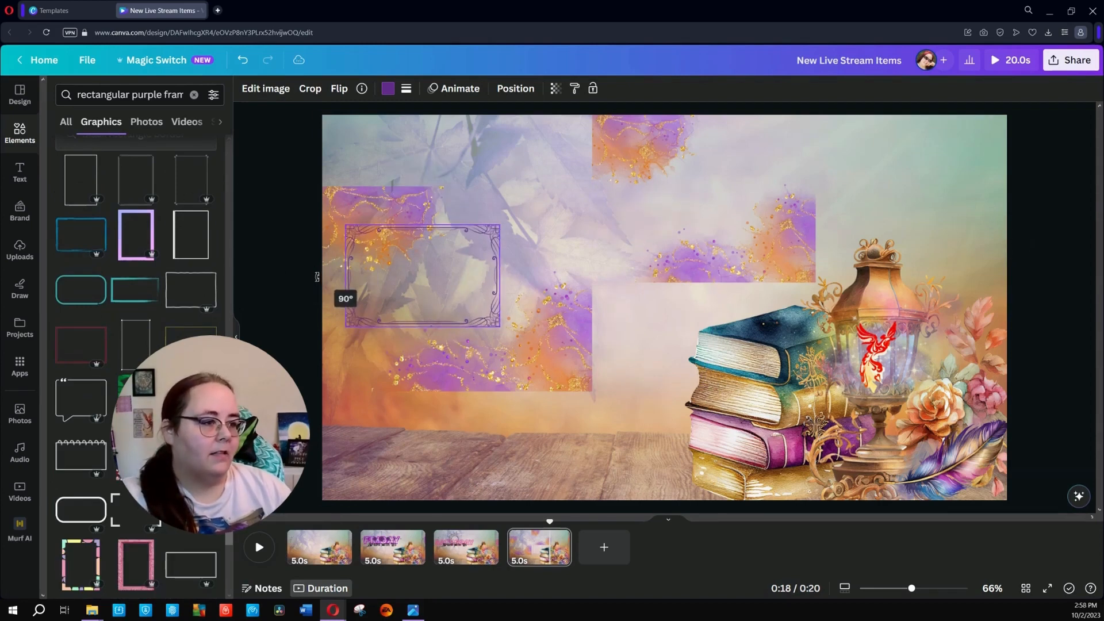
{"action": "left_click_drag", "start_coordinate": [500, 225], "coordinate": [635, 141]}
{"action": "left_click_drag", "start_coordinate": [609, 299], "coordinate": [532, 368]}
Delete the two purple and orange splatter frames from the page, keeping the ornate frame
{"action": "left_click", "coordinate": [582, 388]}
{"action": "key", "text": "Delete"}
{"action": "left_click", "coordinate": [713, 262]}
{"action": "key", "text": "Delete"}
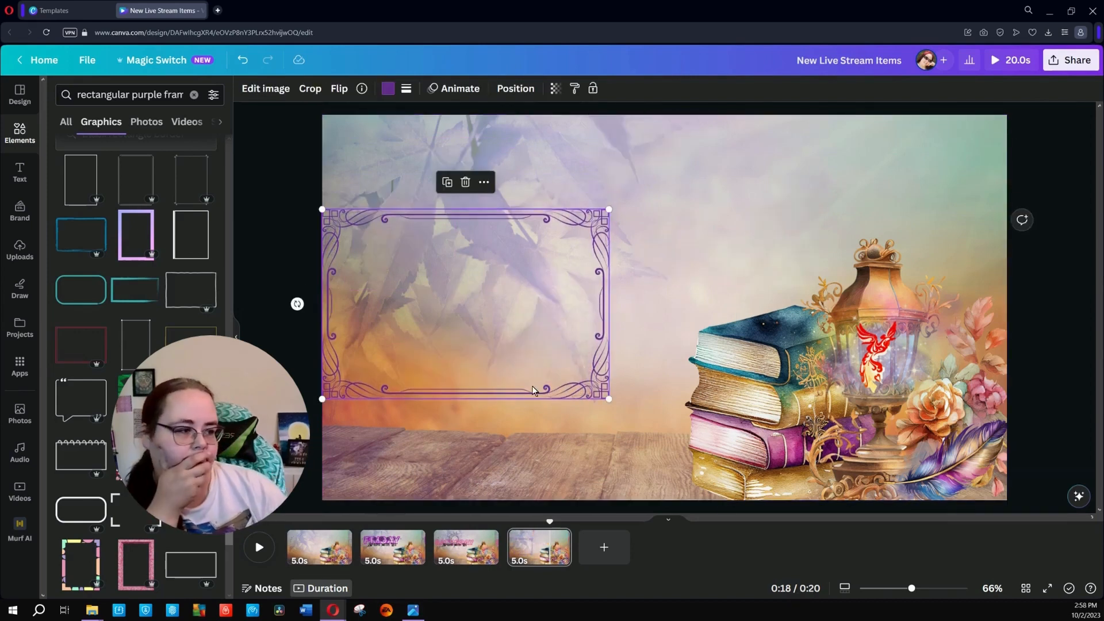
Search the graphics for sparkle and look through the results
{"action": "left_click", "coordinate": [127, 94]}
{"action": "key", "text": "ctrl+a"}
{"action": "type", "text": "sparklle"}
{"action": "key", "text": "Return"}
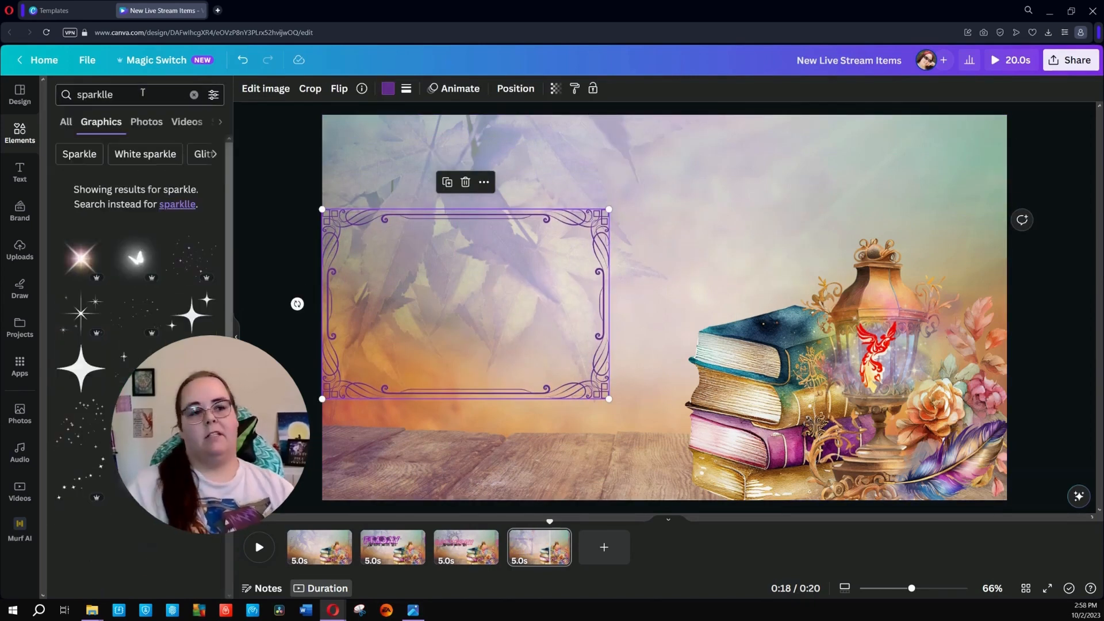
{"action": "left_click", "coordinate": [138, 94]}
{"action": "left_click", "coordinate": [96, 139]}
{"action": "scroll", "coordinate": [151, 247], "scroll_direction": "down", "scroll_amount": 6}
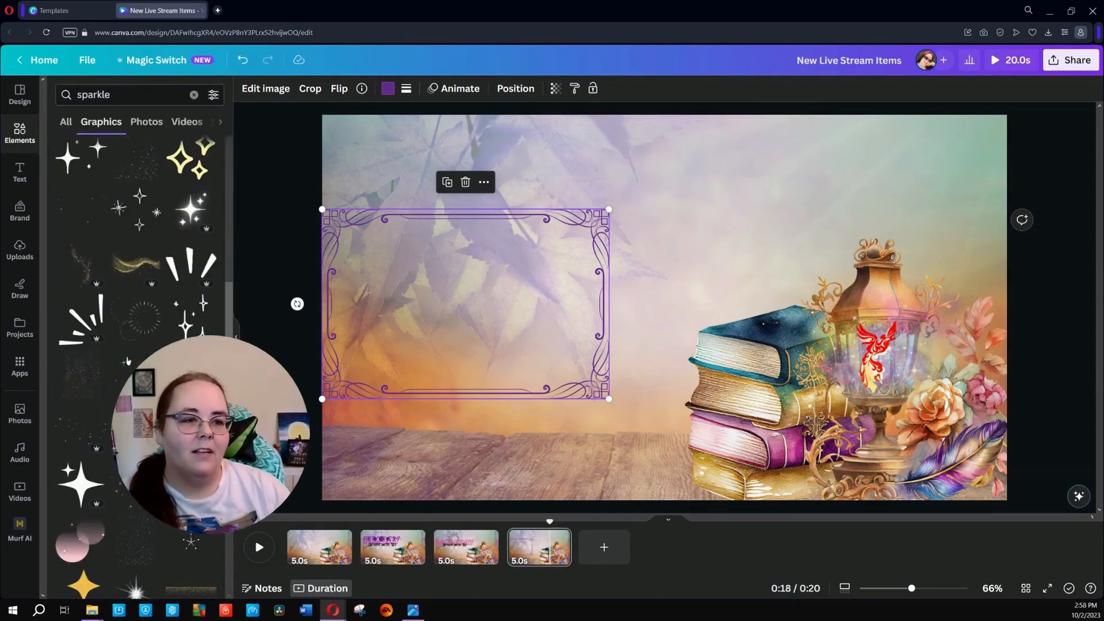
Try a sparkle graphic from the results on the ornate frame, delete it, and look through its related recommendations
{"action": "left_click", "coordinate": [191, 428]}
{"action": "left_click_drag", "start_coordinate": [668, 387], "coordinate": [456, 387]}
{"action": "key", "text": "Delete"}
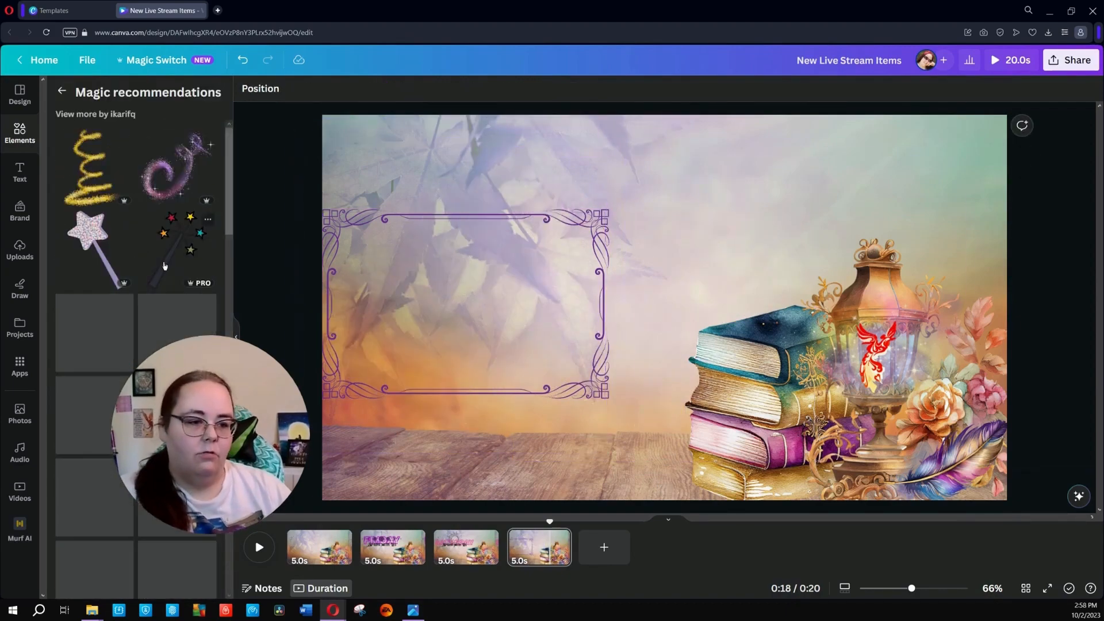
{"action": "scroll", "coordinate": [138, 345], "scroll_direction": "down", "scroll_amount": 15}
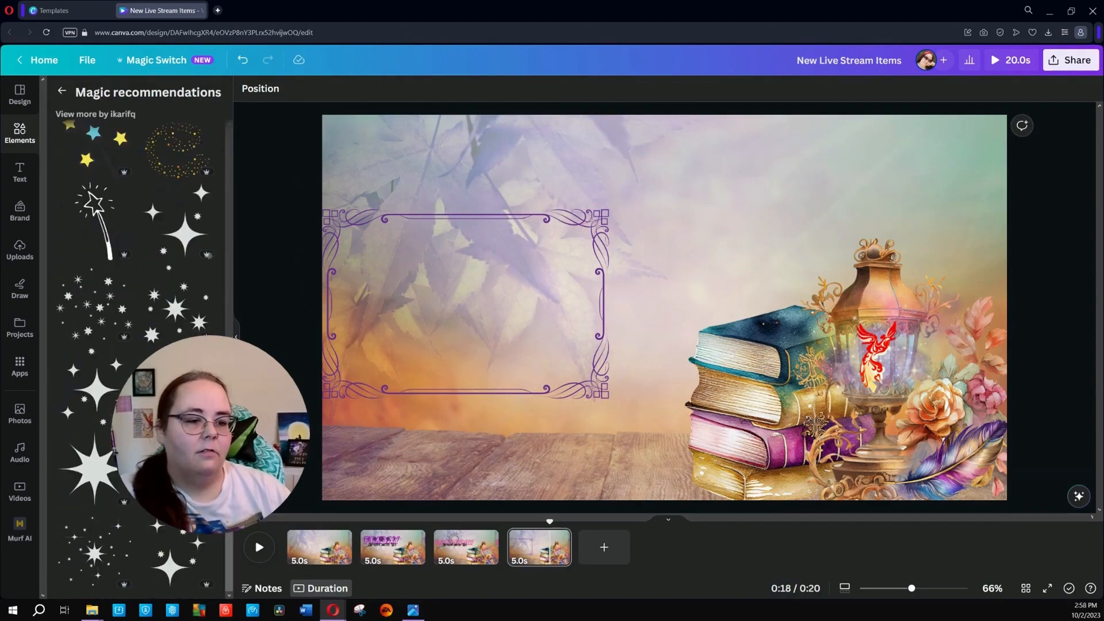
Return to the sparkle results, try the scattered gold glitter graphic on the page and delete it
{"action": "left_click", "coordinate": [62, 93]}
{"action": "scroll", "coordinate": [87, 287], "scroll_direction": "down", "scroll_amount": 9}
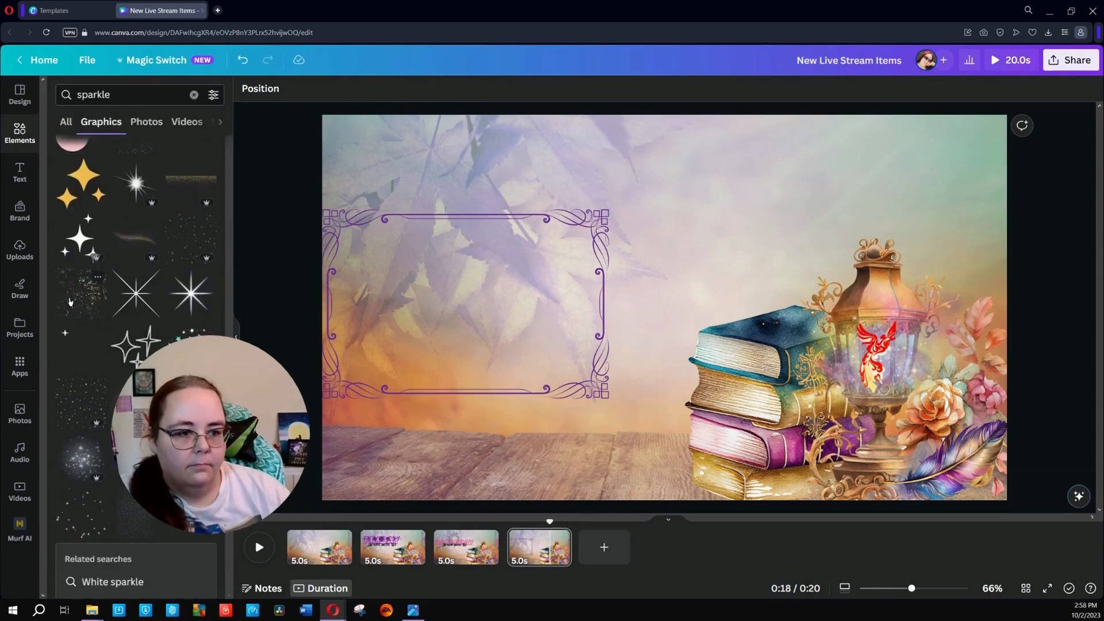
{"action": "left_click", "coordinate": [81, 293]}
{"action": "key", "text": "Delete"}
{"action": "scroll", "coordinate": [132, 230], "scroll_direction": "up", "scroll_amount": 10}
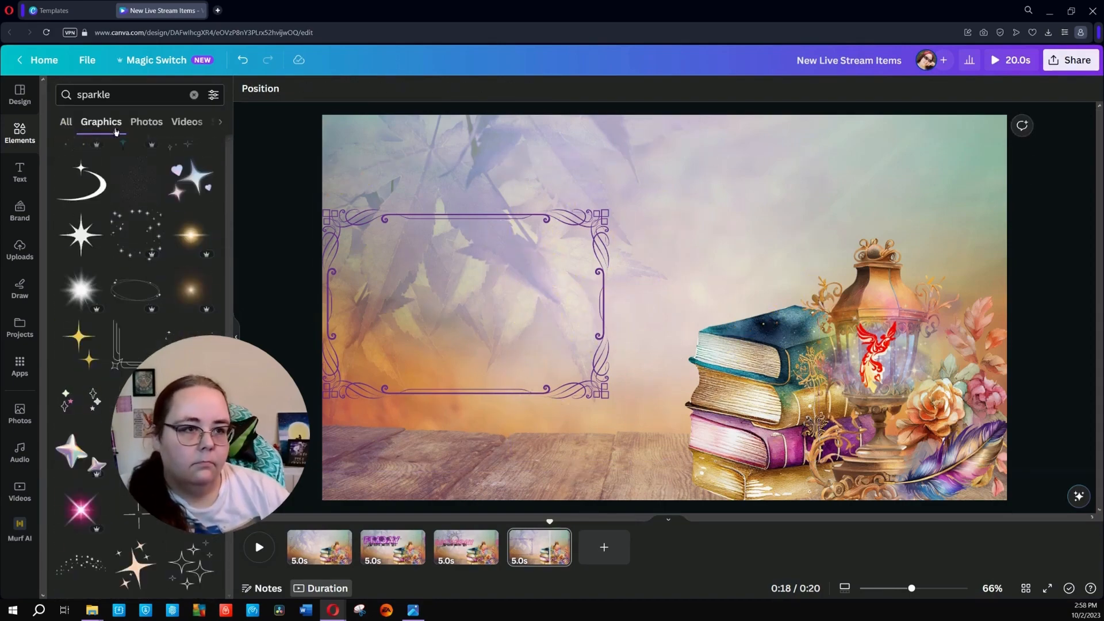
Refine the graphics search to sparkle glitter and add the orange and brown glitter dots to the page
{"action": "left_click", "coordinate": [125, 91]}
{"action": "type", "text": "glitter"}
{"action": "key", "text": "Return"}
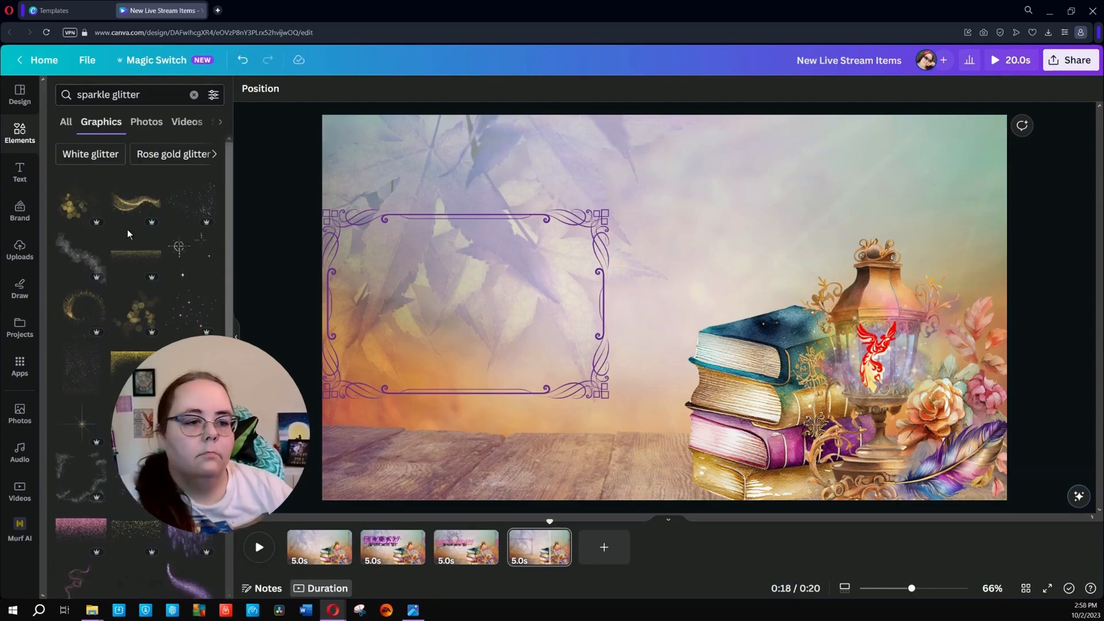
{"action": "left_click_drag", "start_coordinate": [87, 299], "coordinate": [564, 397]}
Resize the glitter dots to about 995 × 602 px and place them over the ornate frame
{"action": "left_click_drag", "start_coordinate": [748, 162], "coordinate": [528, 221]}
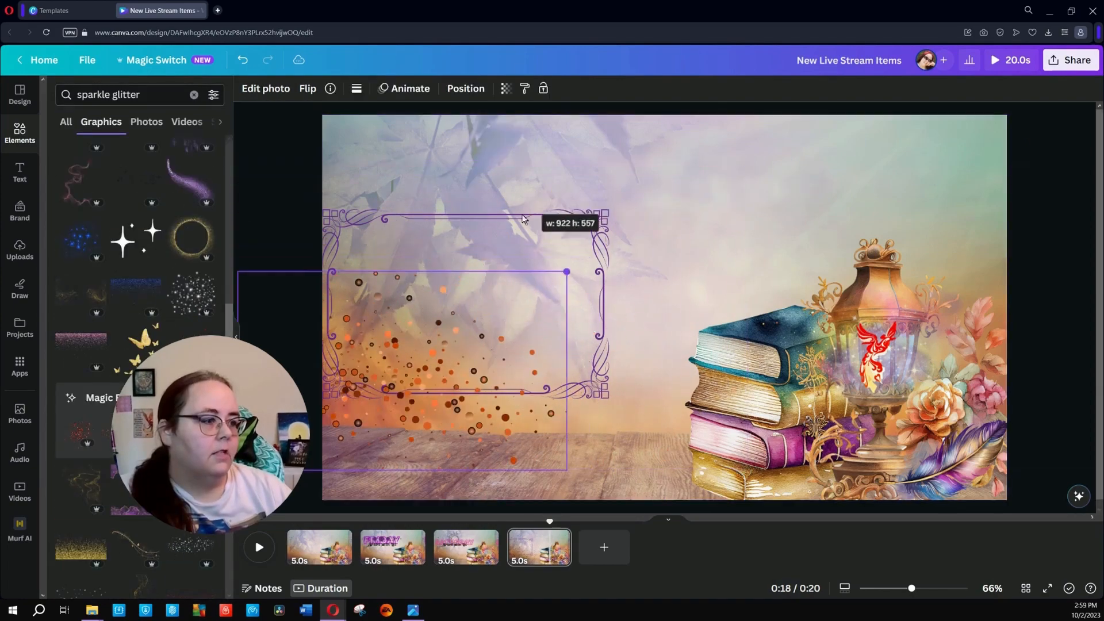
{"action": "left_click_drag", "start_coordinate": [502, 401], "coordinate": [570, 329]}
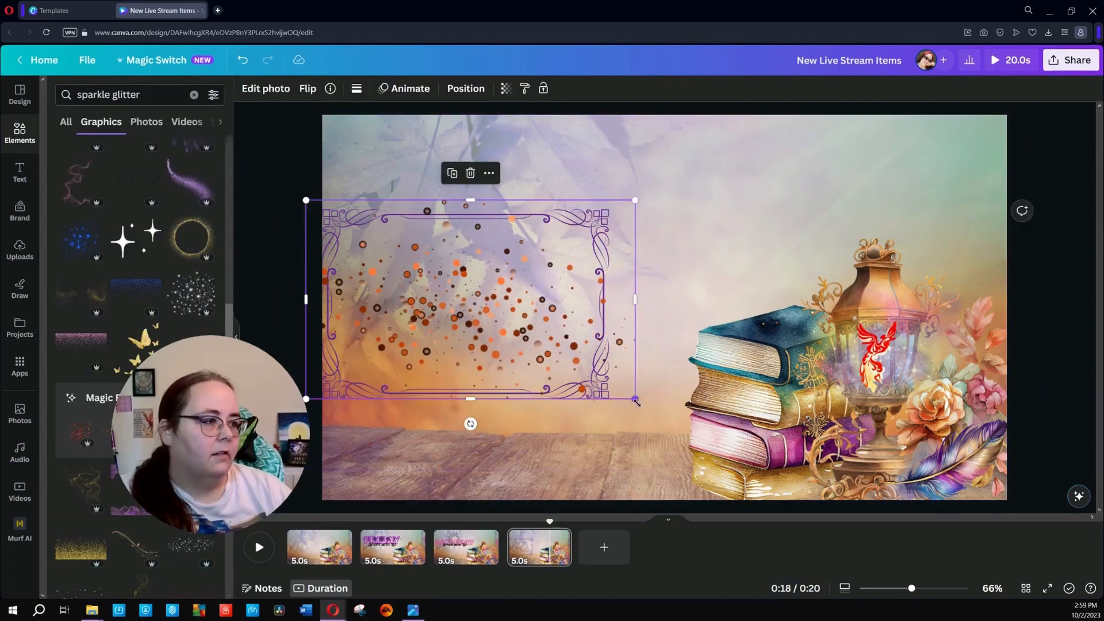
{"action": "left_click_drag", "start_coordinate": [635, 399], "coordinate": [653, 429]}
{"action": "left_click_drag", "start_coordinate": [584, 370], "coordinate": [575, 370]}
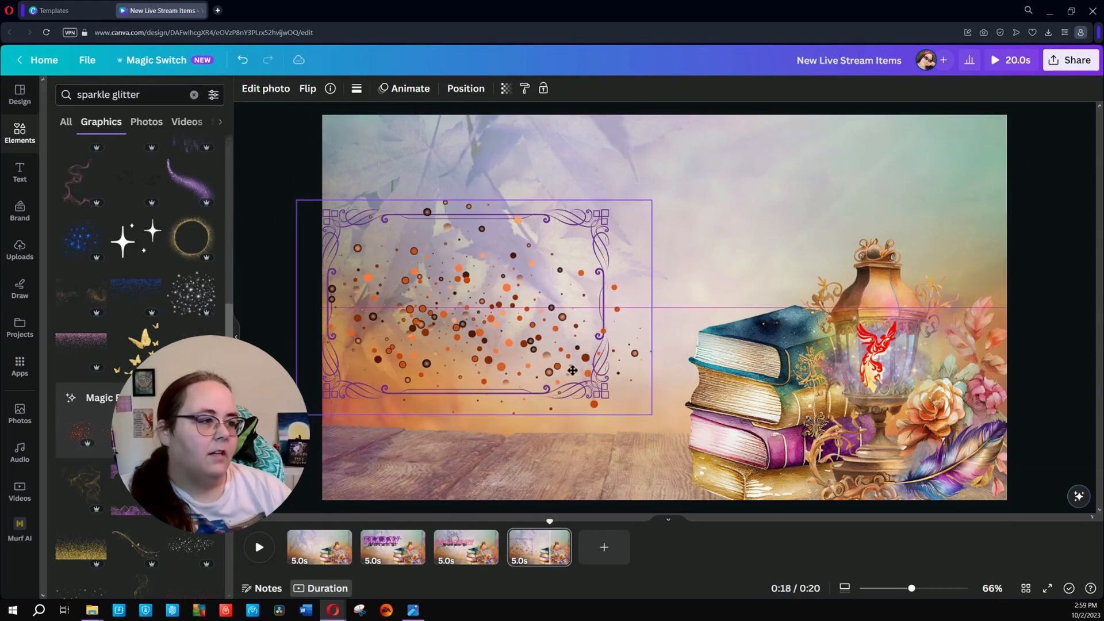
Send the glitter dots to the back, behind the ornate frame
{"action": "left_click", "coordinate": [466, 89]}
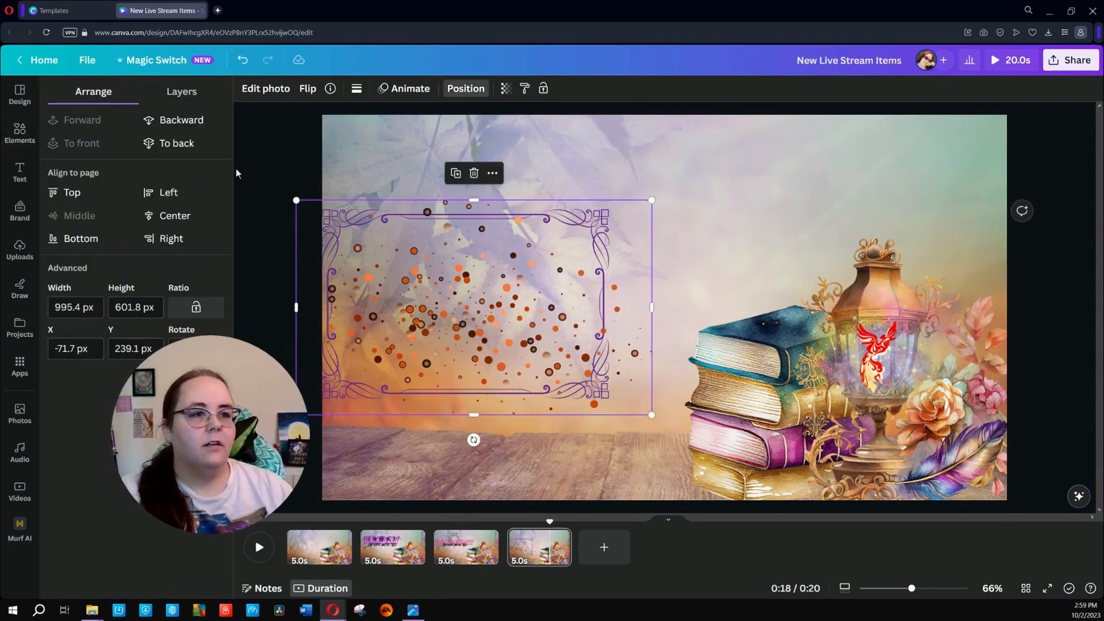
{"action": "left_click", "coordinate": [195, 144]}
{"action": "left_click", "coordinate": [386, 234]}
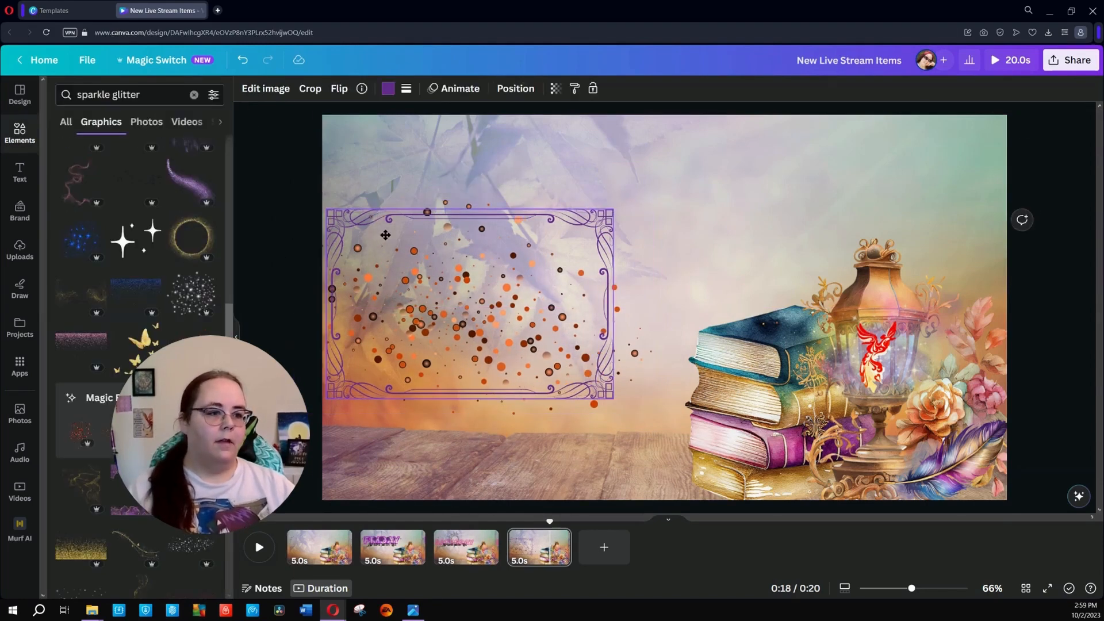
Shrink, align and crop the glitter dots so their edges match the ornate frame's outline
{"action": "left_click", "coordinate": [640, 367]}
{"action": "left_click_drag", "start_coordinate": [651, 414], "coordinate": [613, 392]}
{"action": "left_click_drag", "start_coordinate": [522, 360], "coordinate": [595, 367]}
{"action": "left_click", "coordinate": [549, 361]}
{"action": "left_click", "coordinate": [352, 323]}
{"action": "left_click_drag", "start_coordinate": [352, 323], "coordinate": [405, 323]}
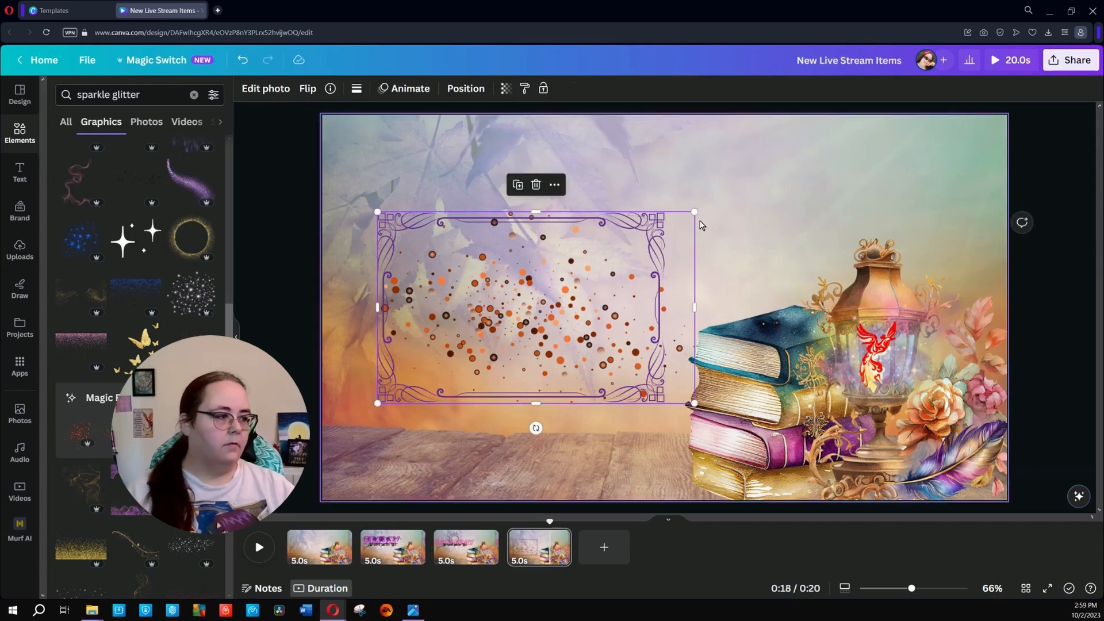
{"action": "left_click_drag", "start_coordinate": [692, 310], "coordinate": [661, 309]}
Group the ornate frame with the glitter dots and move the group closer to the page's left edge
{"action": "left_click", "coordinate": [523, 309], "text": "shift"}
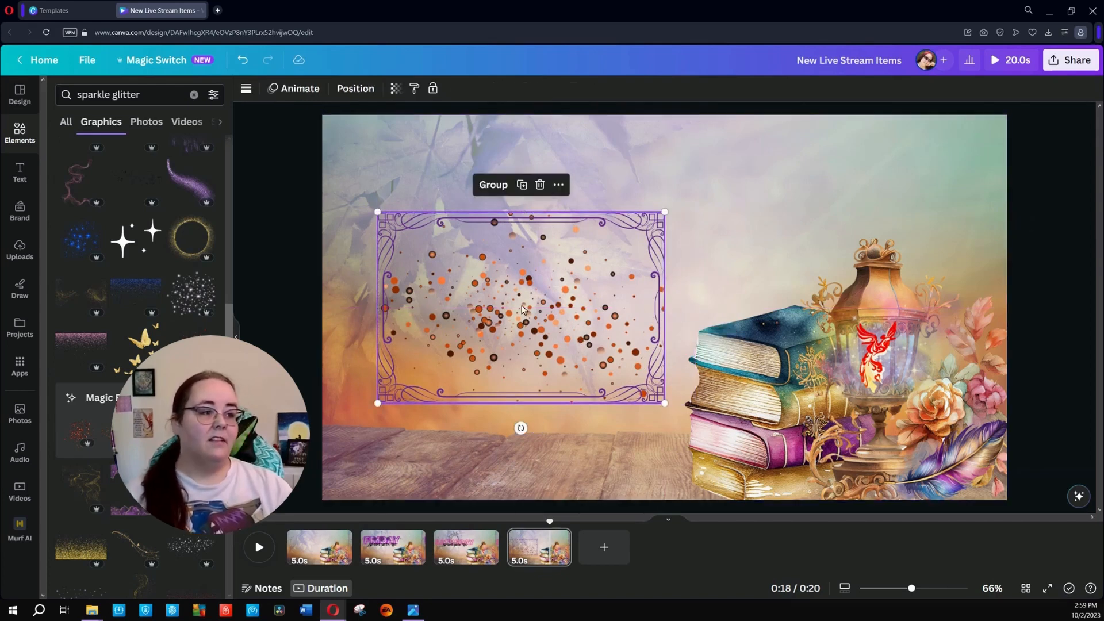
{"action": "left_click", "coordinate": [506, 185]}
{"action": "left_click_drag", "start_coordinate": [538, 288], "coordinate": [493, 299]}
Duplicate the glitter frame group and place a smaller copy above the books, near the page's top edge
{"action": "key", "text": "ctrl+d"}
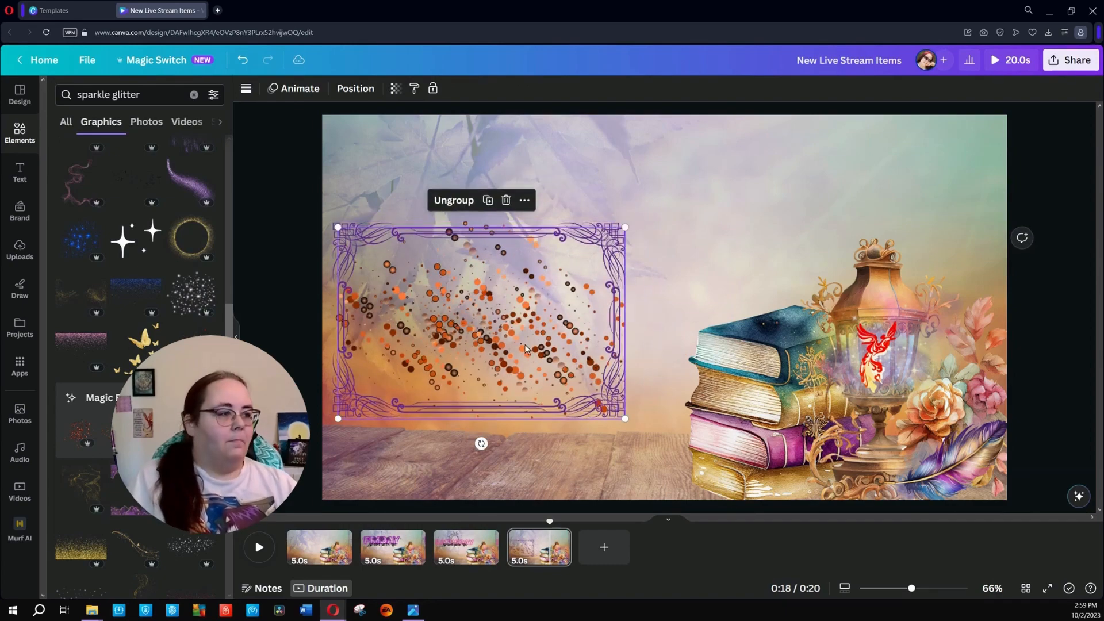
{"action": "left_click_drag", "start_coordinate": [526, 344], "coordinate": [771, 262]}
{"action": "left_click_drag", "start_coordinate": [585, 339], "coordinate": [699, 269]}
{"action": "left_click_drag", "start_coordinate": [760, 243], "coordinate": [712, 231]}
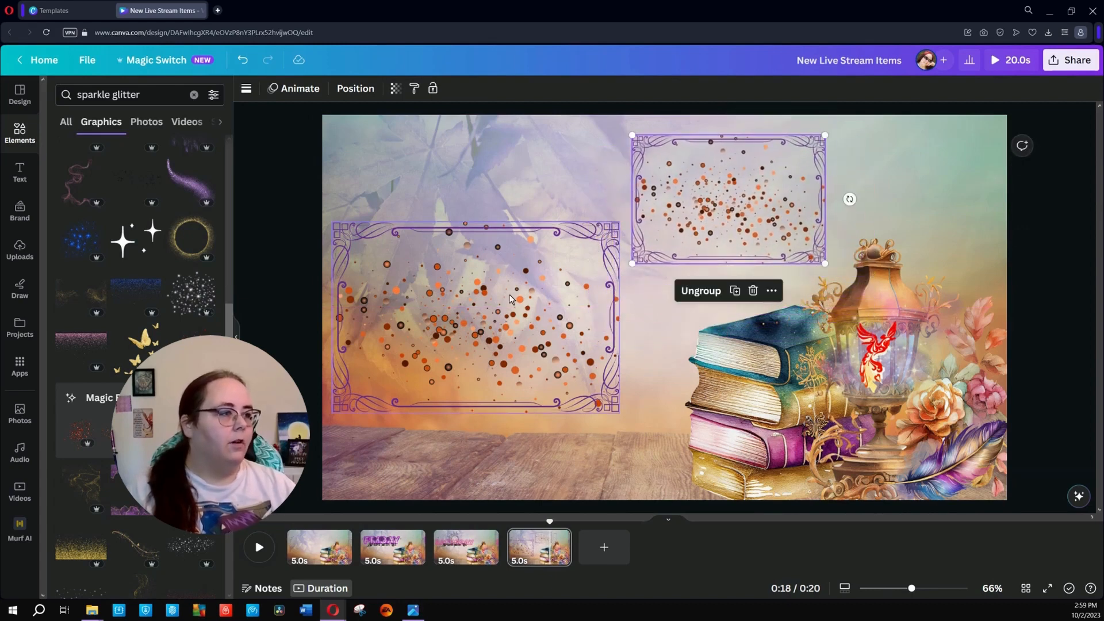
{"action": "left_click_drag", "start_coordinate": [826, 263], "coordinate": [846, 278]}
{"action": "left_click_drag", "start_coordinate": [782, 256], "coordinate": [778, 242]}
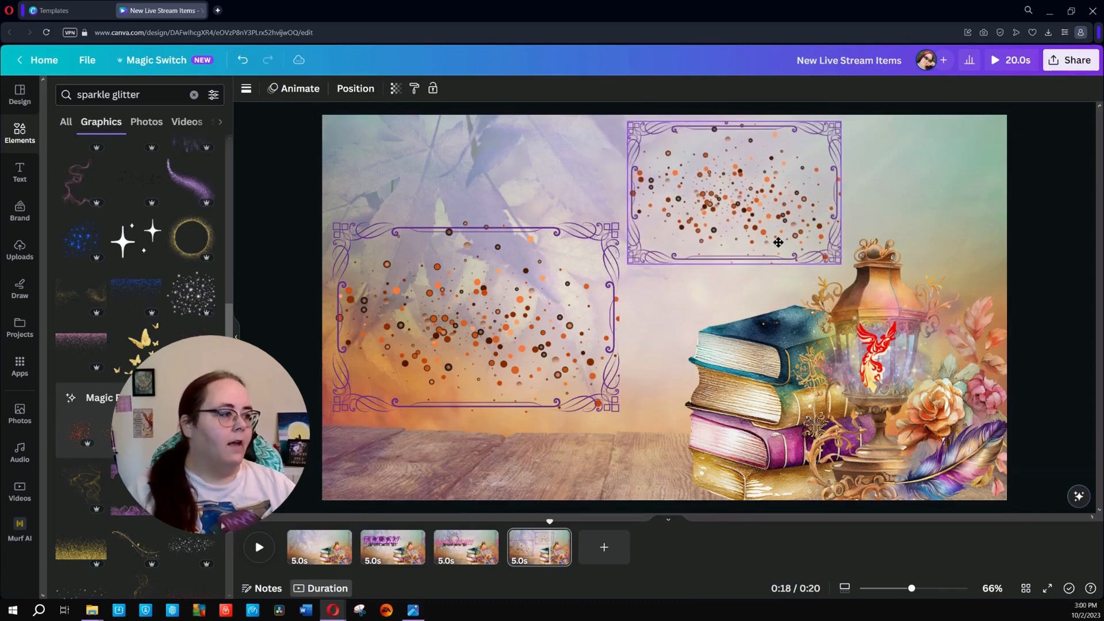
Delete the background image from the page with the two glitter frames
{"action": "left_click", "coordinate": [1028, 285]}
{"action": "left_click", "coordinate": [961, 313]}
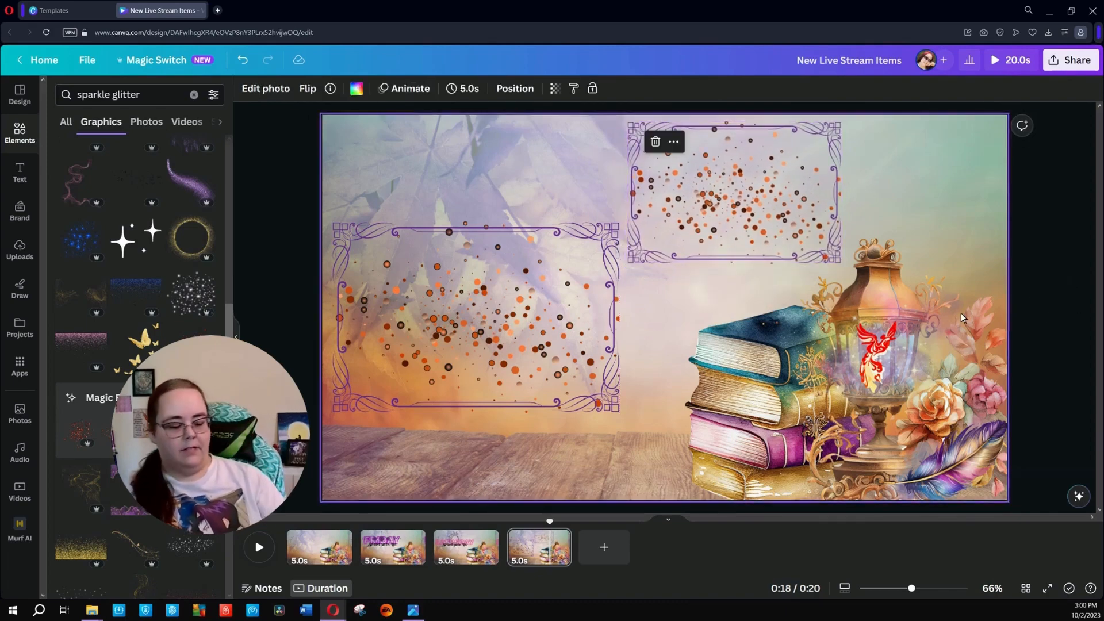
{"action": "key", "text": "Delete"}
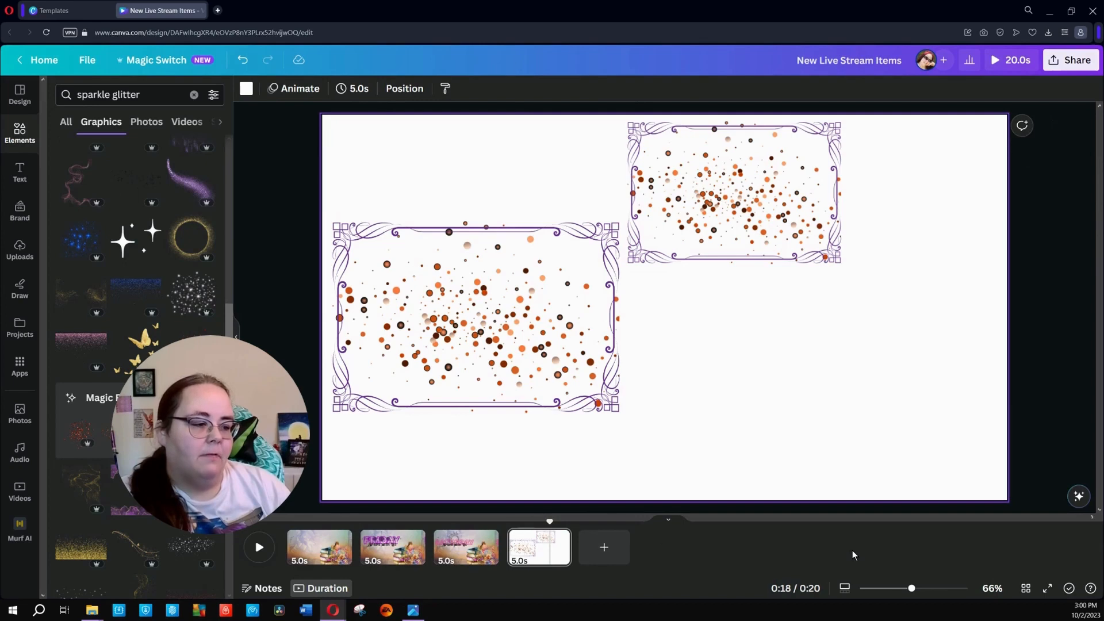
Show the plain background page and download all four pages as PNG at 1,920 × 1,080 px
{"action": "left_click", "coordinate": [318, 549]}
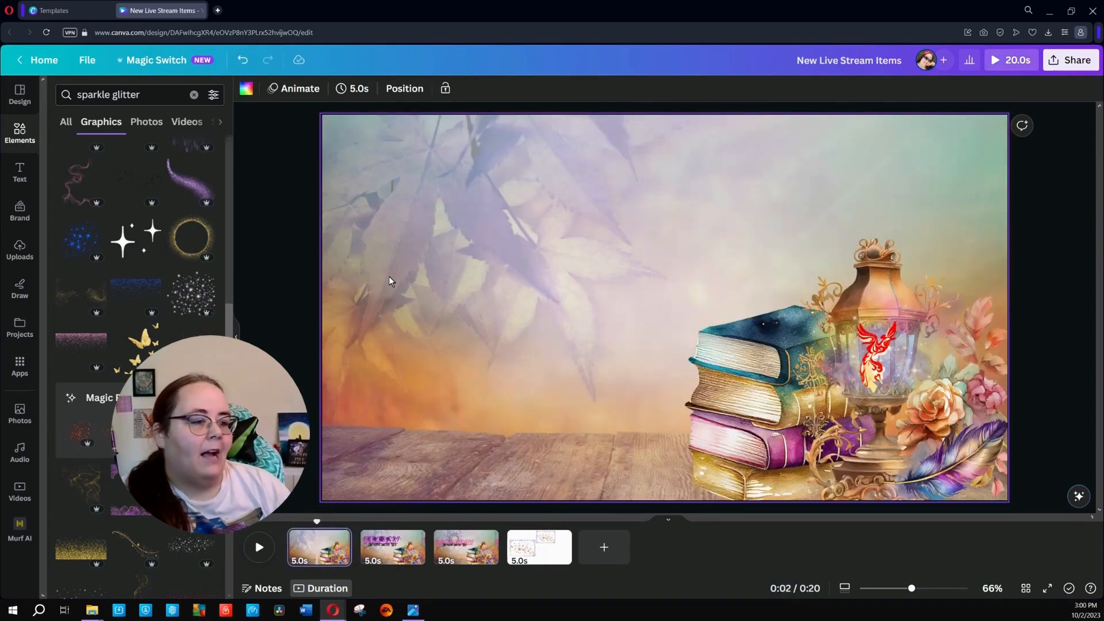
{"action": "left_click", "coordinate": [1070, 60]}
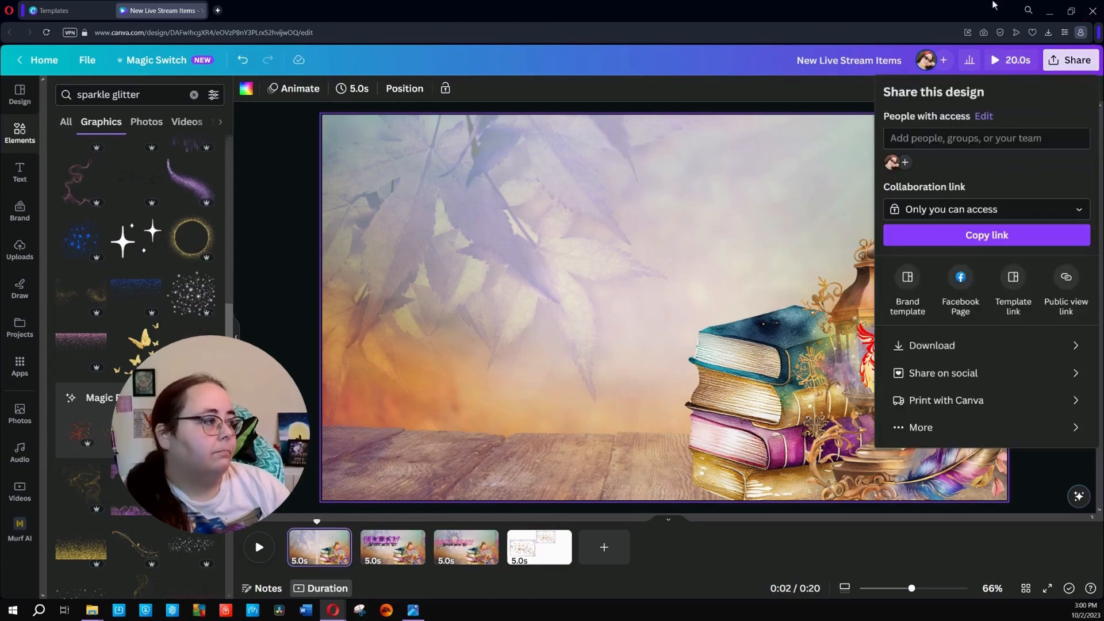
{"action": "left_click", "coordinate": [974, 352]}
{"action": "left_click", "coordinate": [986, 138]}
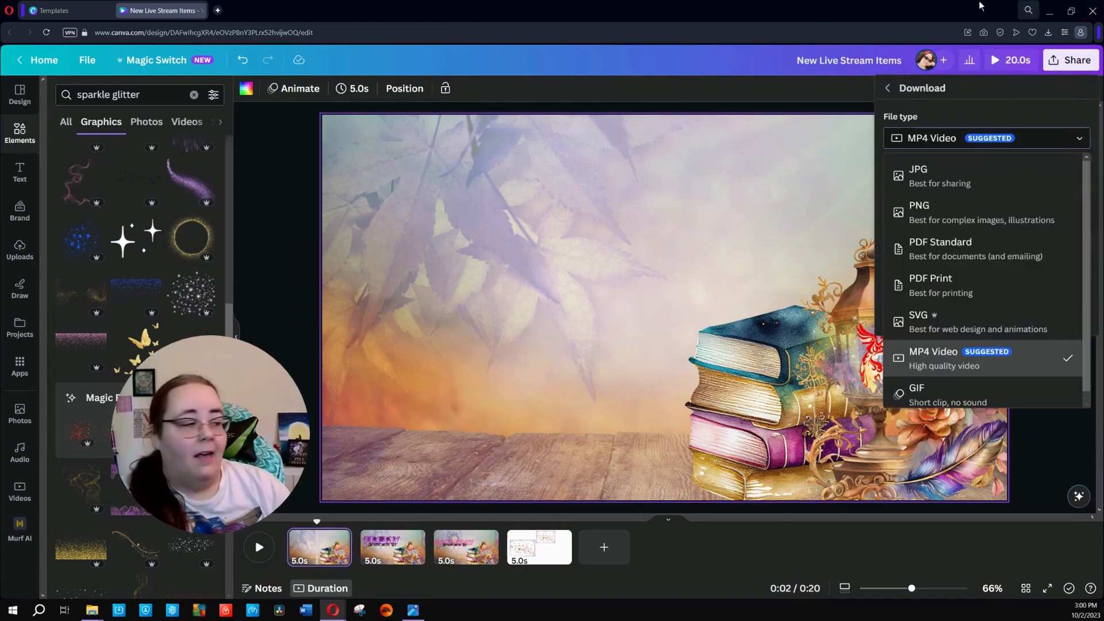
{"action": "left_click", "coordinate": [977, 212]}
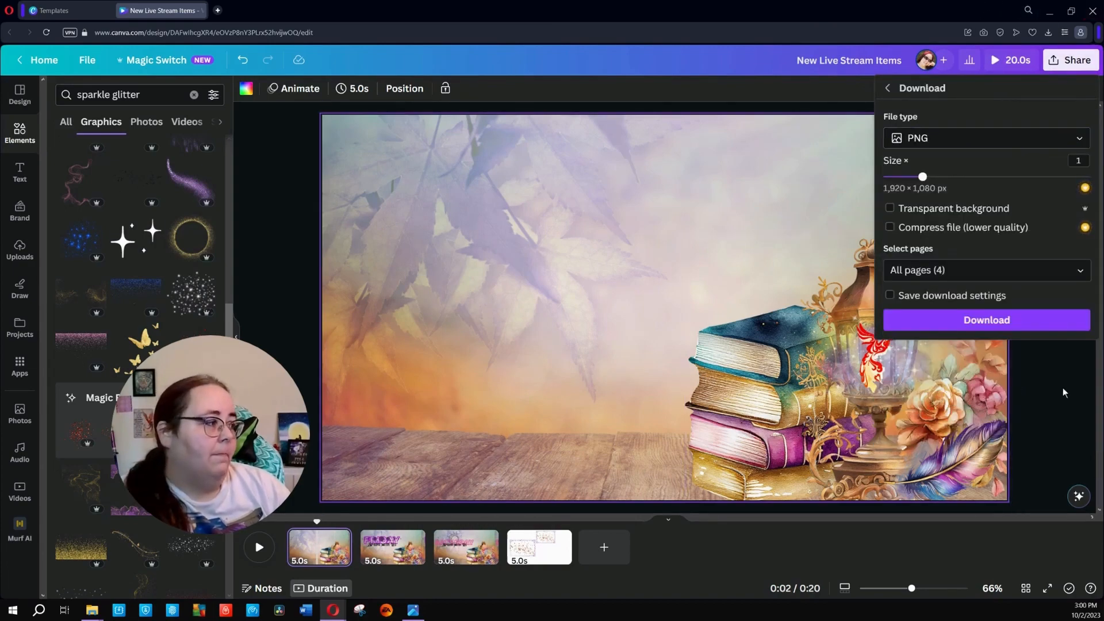
{"action": "left_click", "coordinate": [1052, 320]}
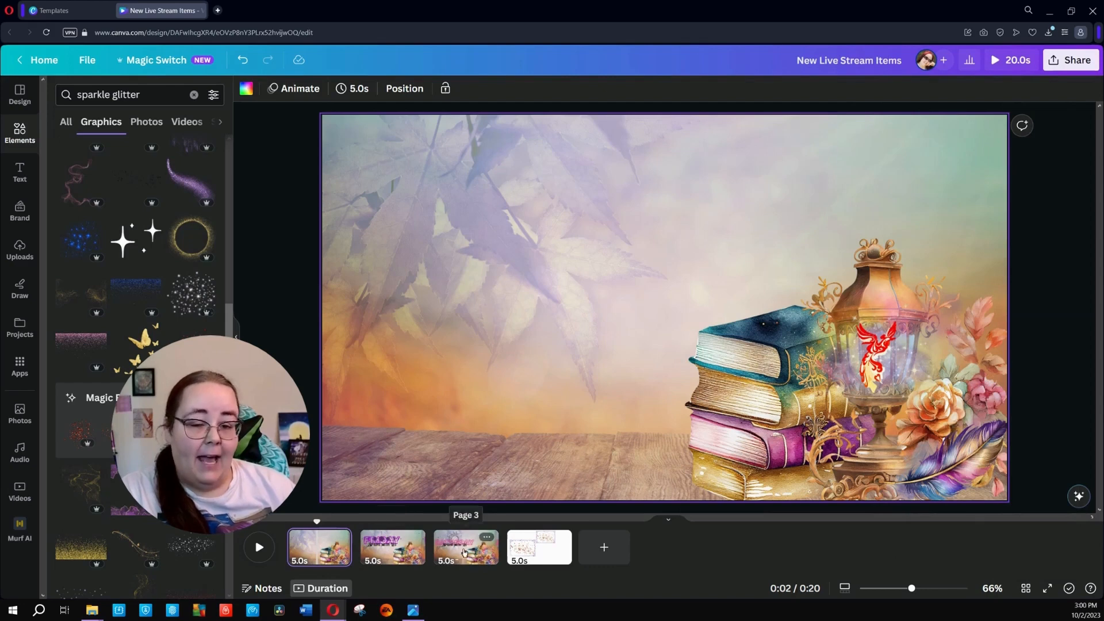
Compare the layout of the Friday and Saturday "Sprint with Us" pages
{"action": "left_click", "coordinate": [394, 559]}
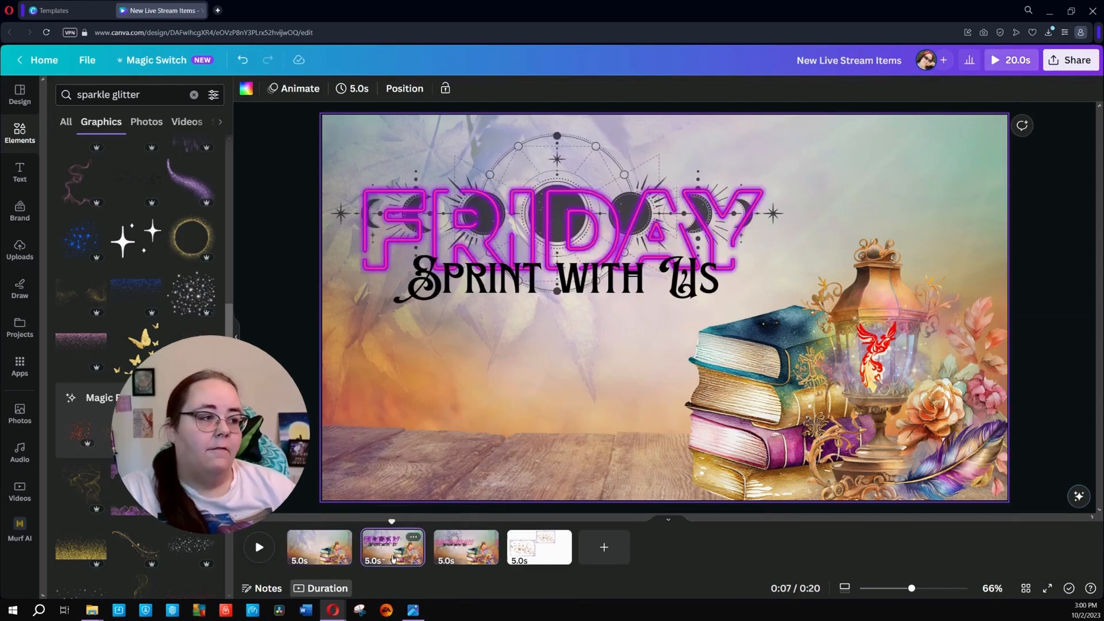
{"action": "left_click", "coordinate": [465, 556]}
{"action": "left_click", "coordinate": [395, 560]}
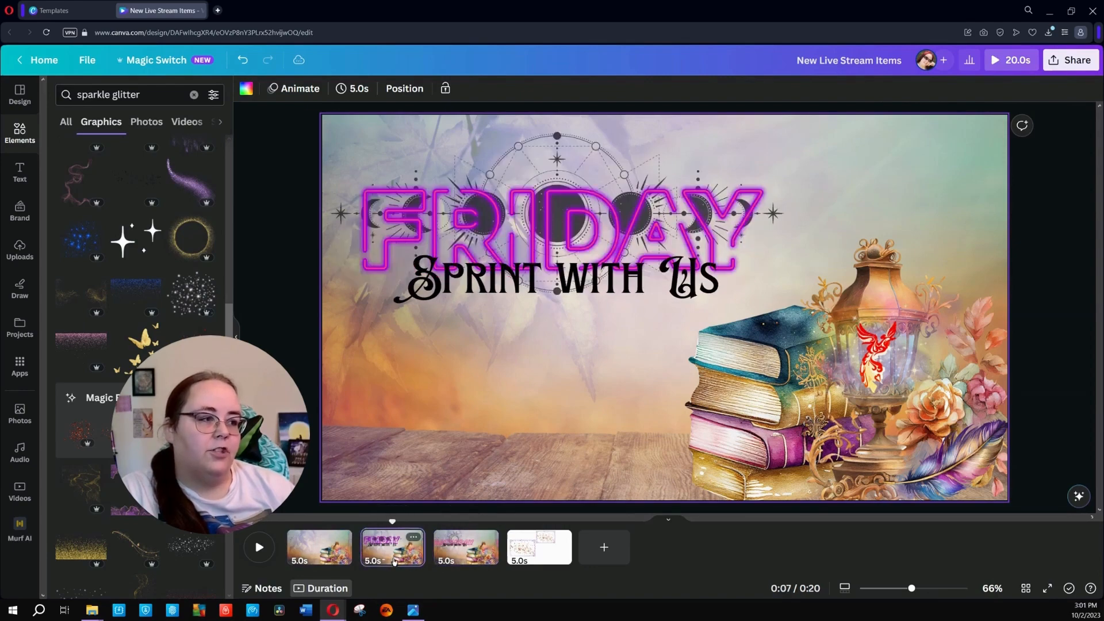
{"action": "left_click", "coordinate": [464, 553]}
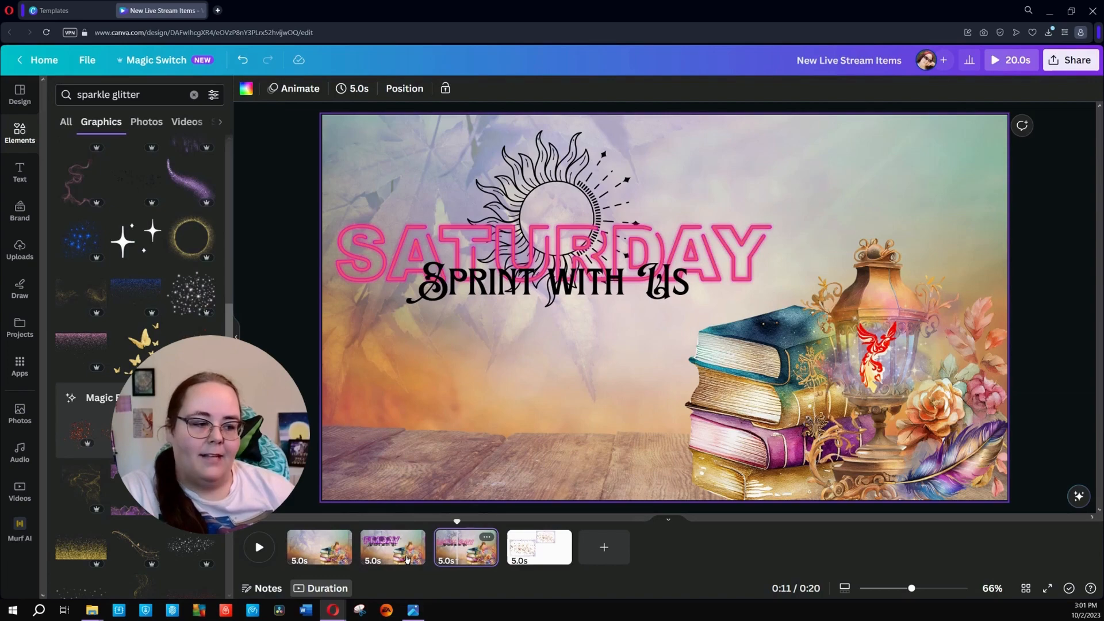
{"action": "left_click", "coordinate": [406, 558]}
{"action": "left_click", "coordinate": [465, 553]}
Download only page 4 with the two glitter frames as a PNG at 1,920 × 1,080 px with a transparent background
{"action": "left_click", "coordinate": [537, 554]}
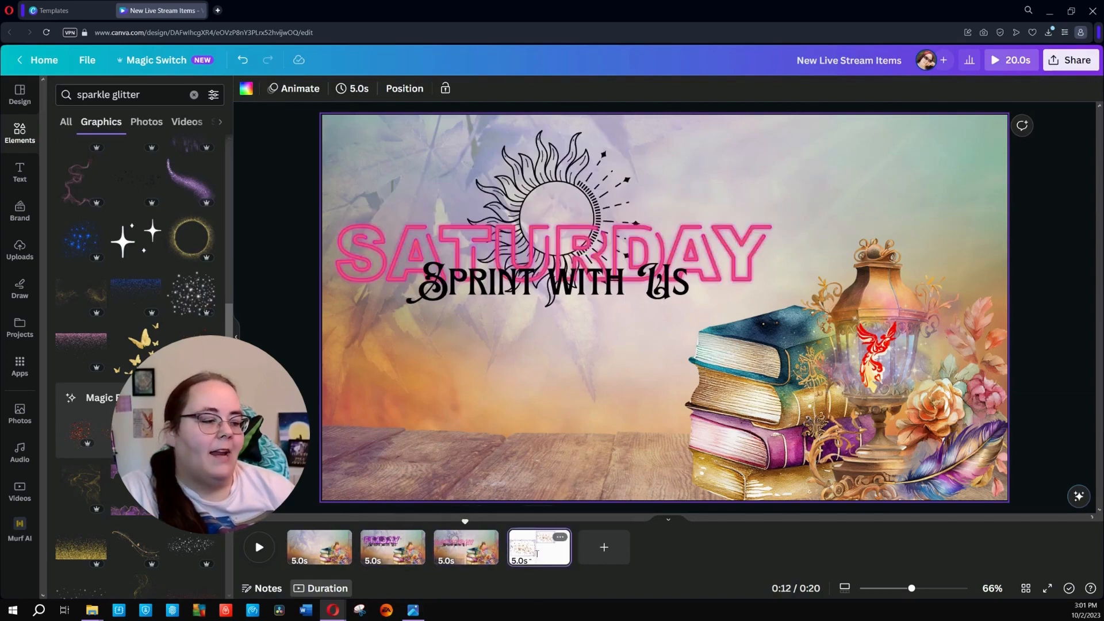
{"action": "left_click", "coordinate": [1071, 60]}
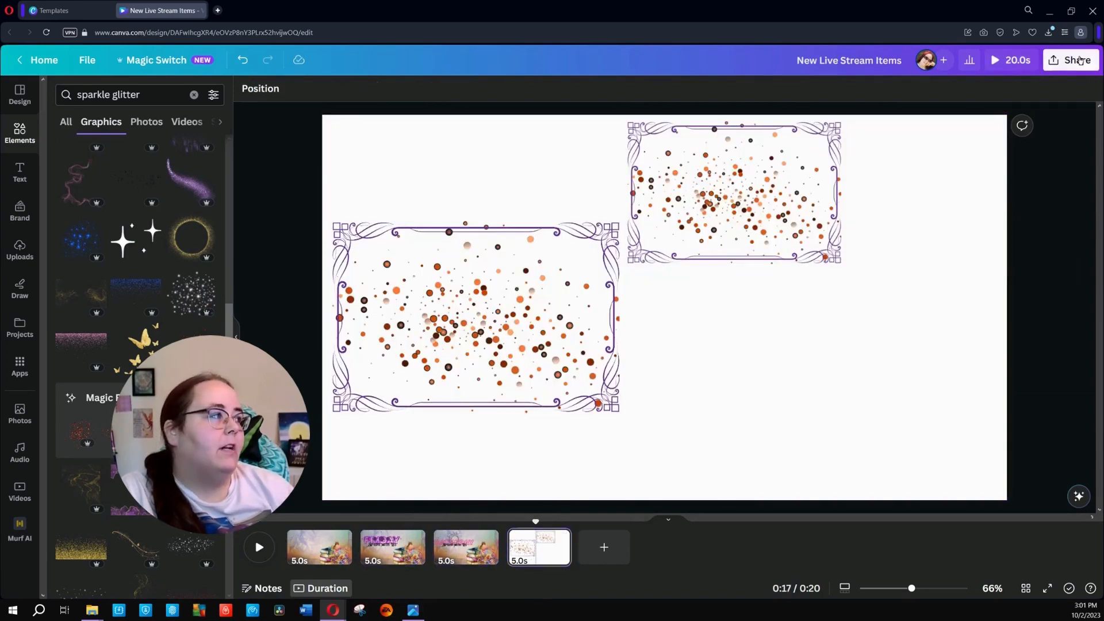
{"action": "left_click", "coordinate": [1016, 345]}
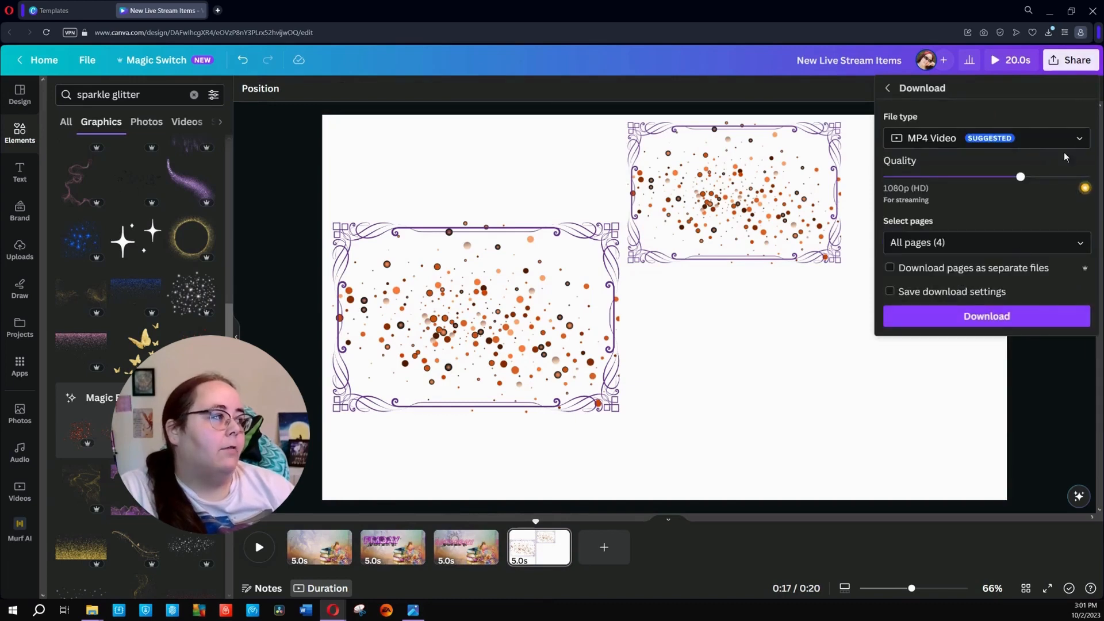
{"action": "left_click", "coordinate": [986, 138]}
{"action": "left_click", "coordinate": [958, 212]}
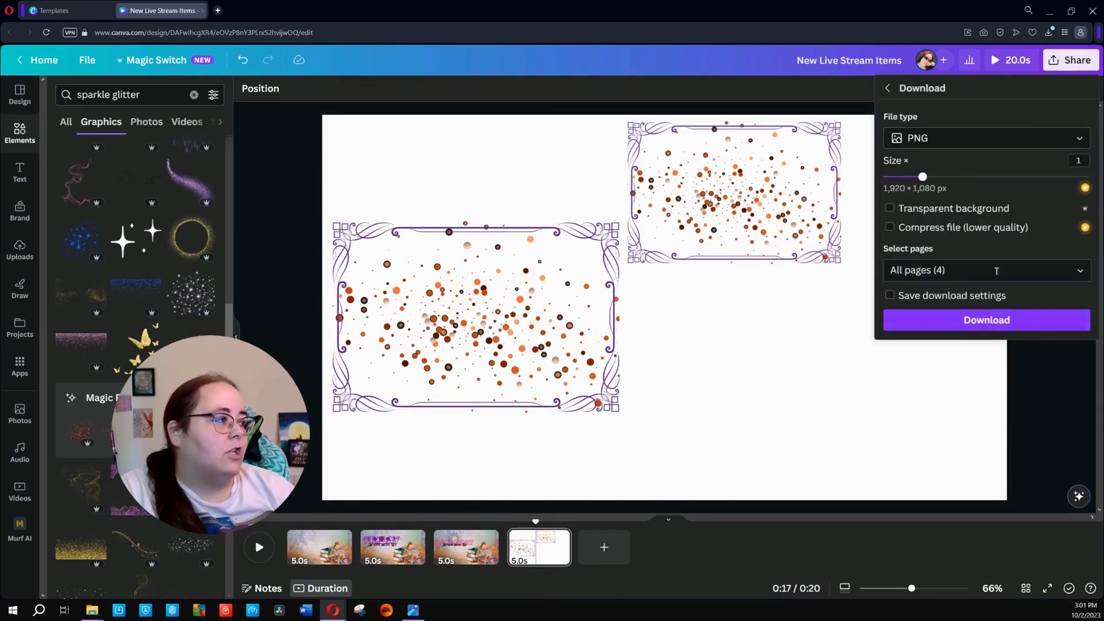
{"action": "left_click", "coordinate": [1077, 271]}
{"action": "left_click", "coordinate": [1071, 328]}
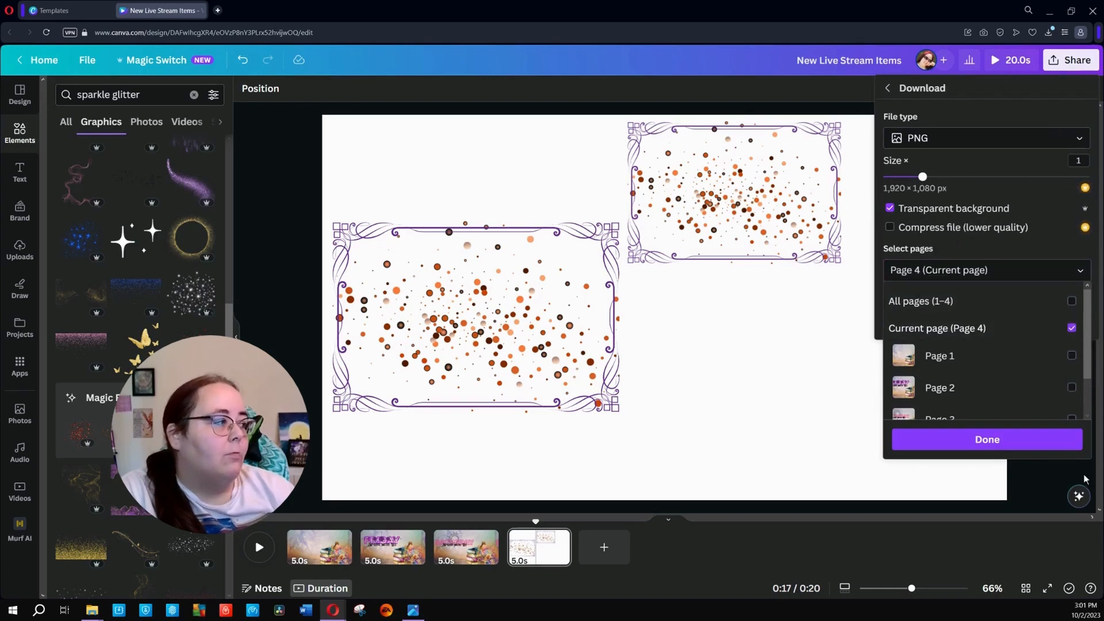
{"action": "left_click", "coordinate": [1029, 444]}
{"action": "left_click", "coordinate": [1043, 324]}
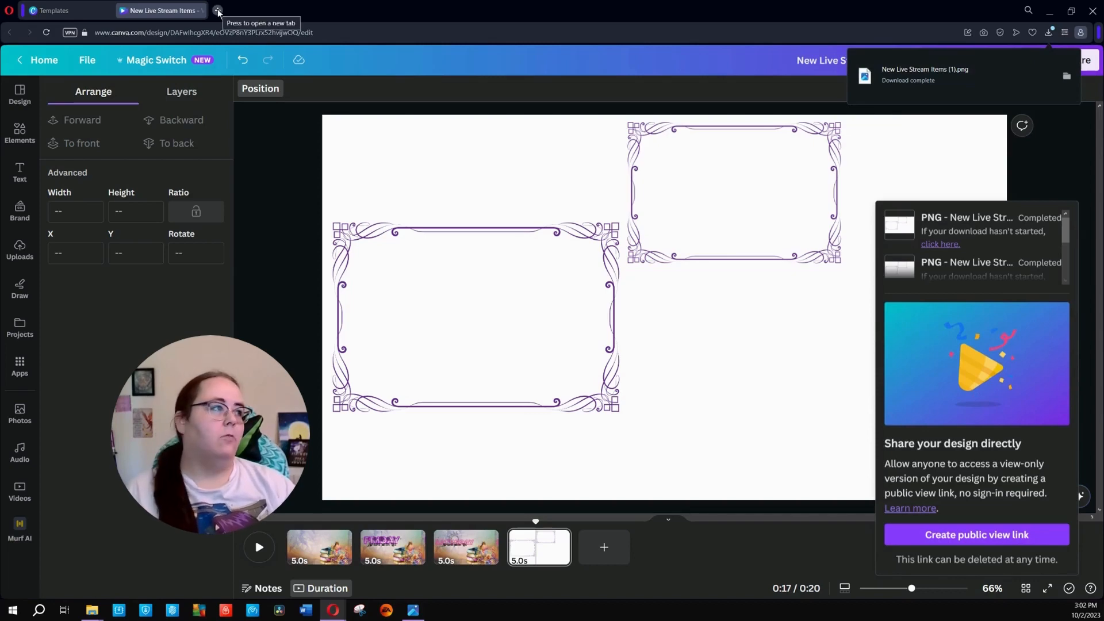
Open streamyard.com in a new browser tab and log in with the existing Google account
{"action": "left_click", "coordinate": [218, 11]}
{"action": "type", "text": "streamyar"}
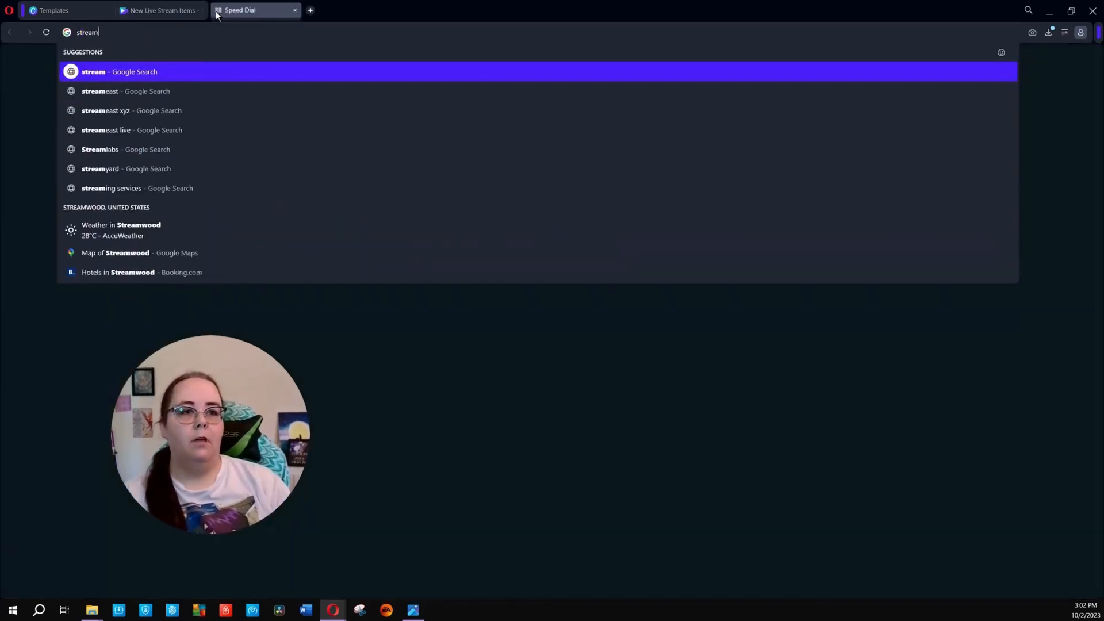
{"action": "type", "text": "d.com"}
{"action": "key", "text": "Return"}
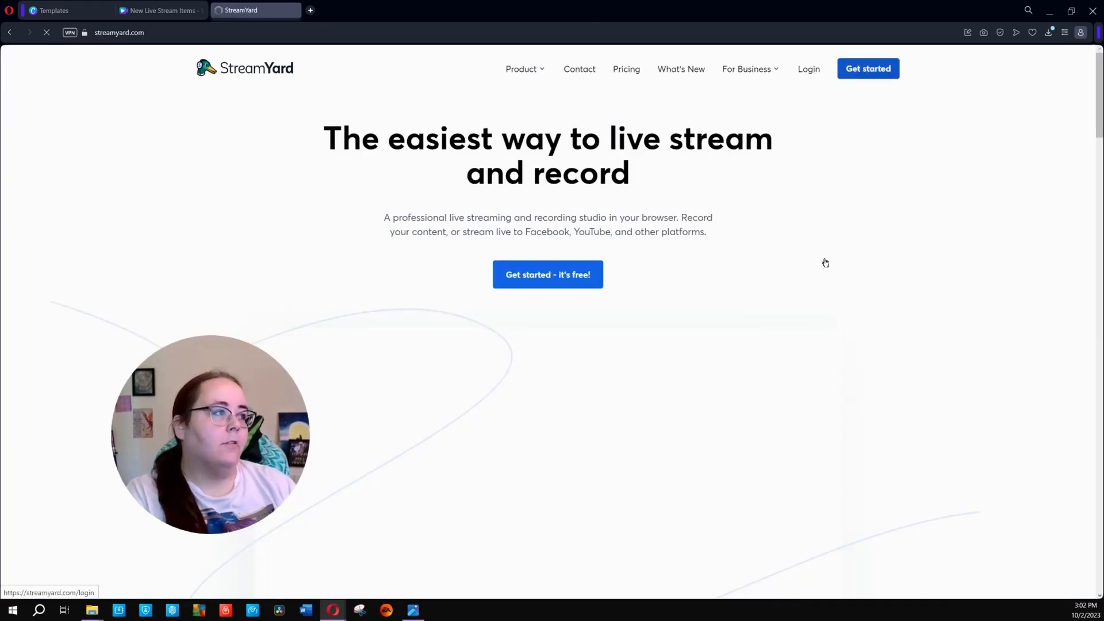
{"action": "left_click", "coordinate": [825, 263]}
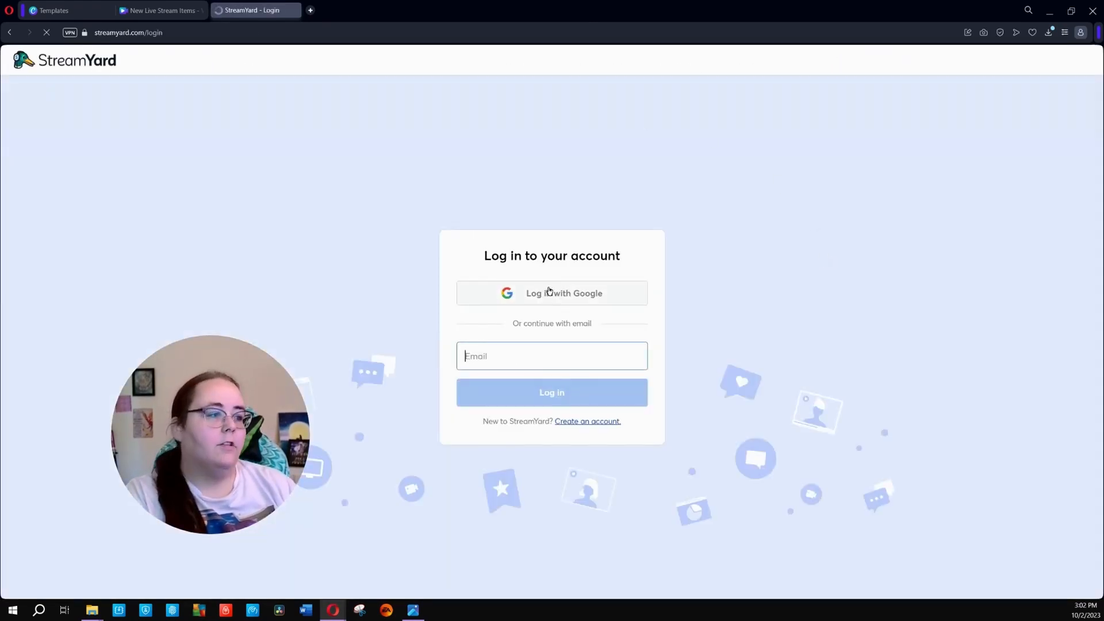
{"action": "left_click", "coordinate": [549, 291]}
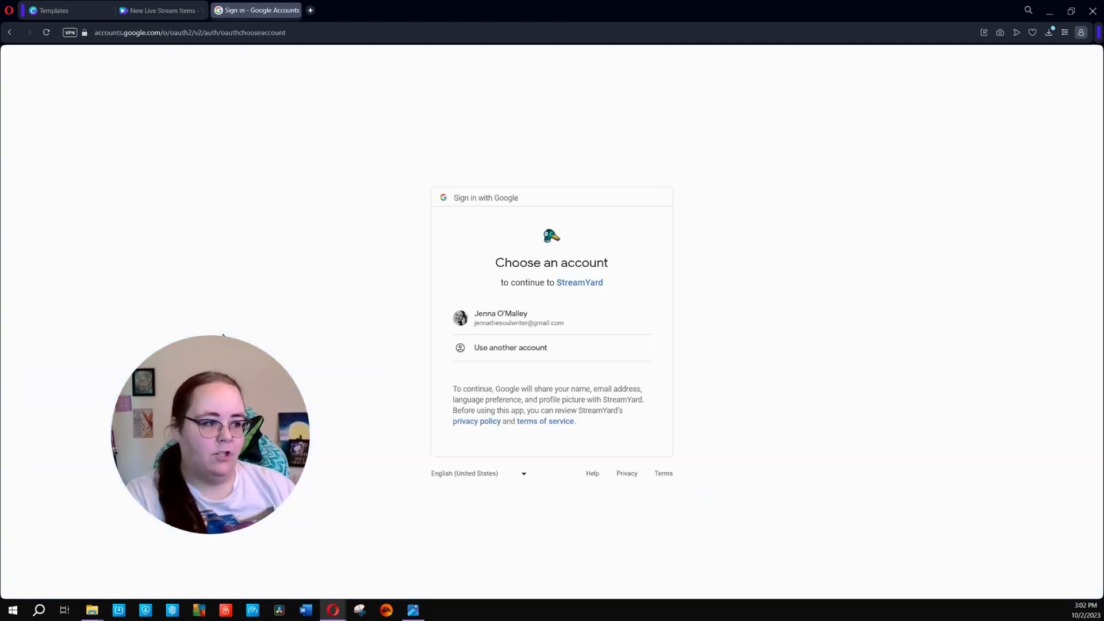
{"action": "left_click", "coordinate": [547, 323]}
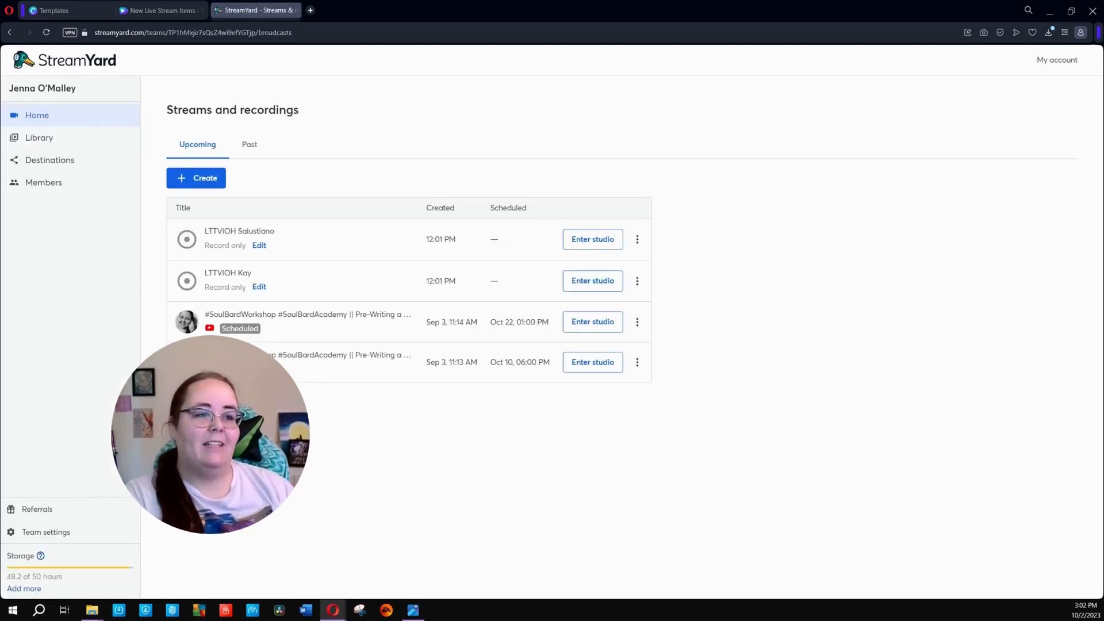
Create a studio live stream titled TEST, skipping the destination selection
{"action": "left_click", "coordinate": [208, 186]}
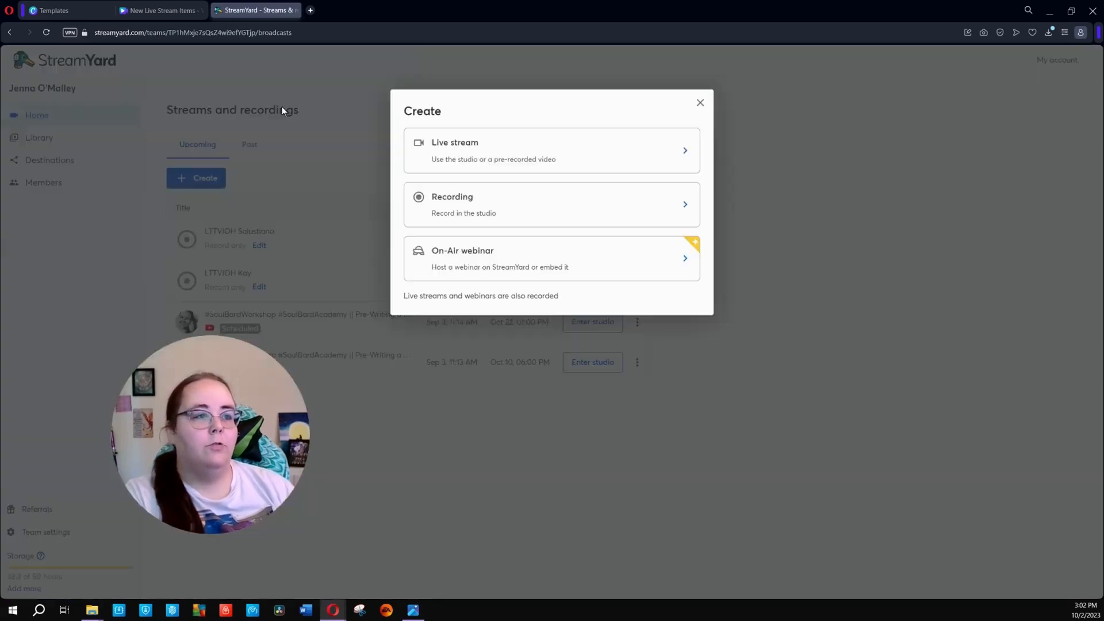
{"action": "left_click", "coordinate": [459, 156]}
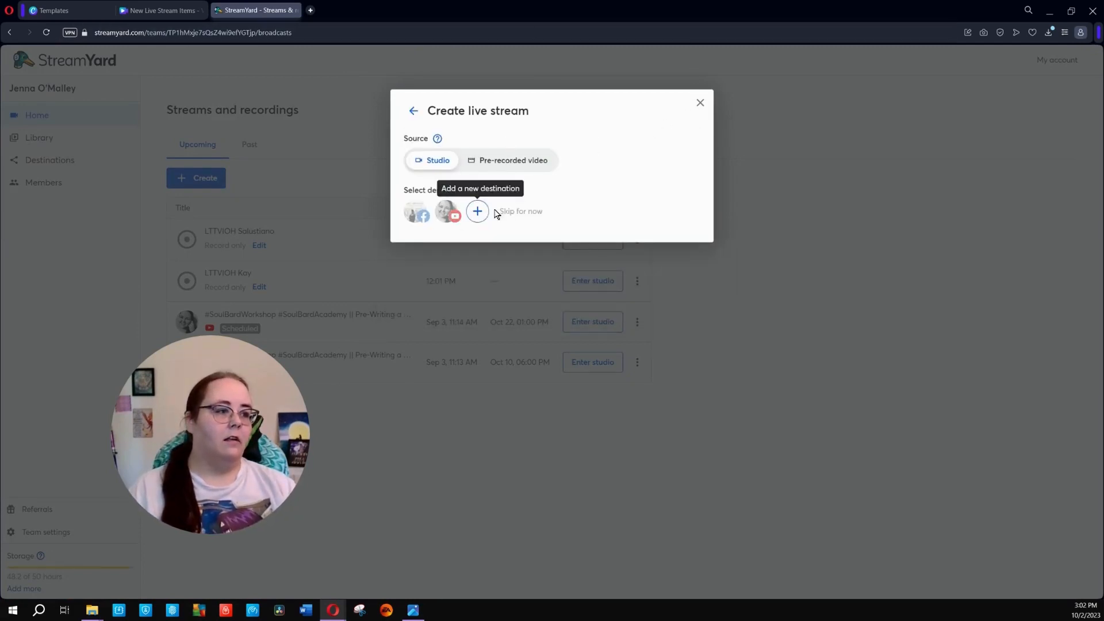
{"action": "left_click", "coordinate": [520, 211]}
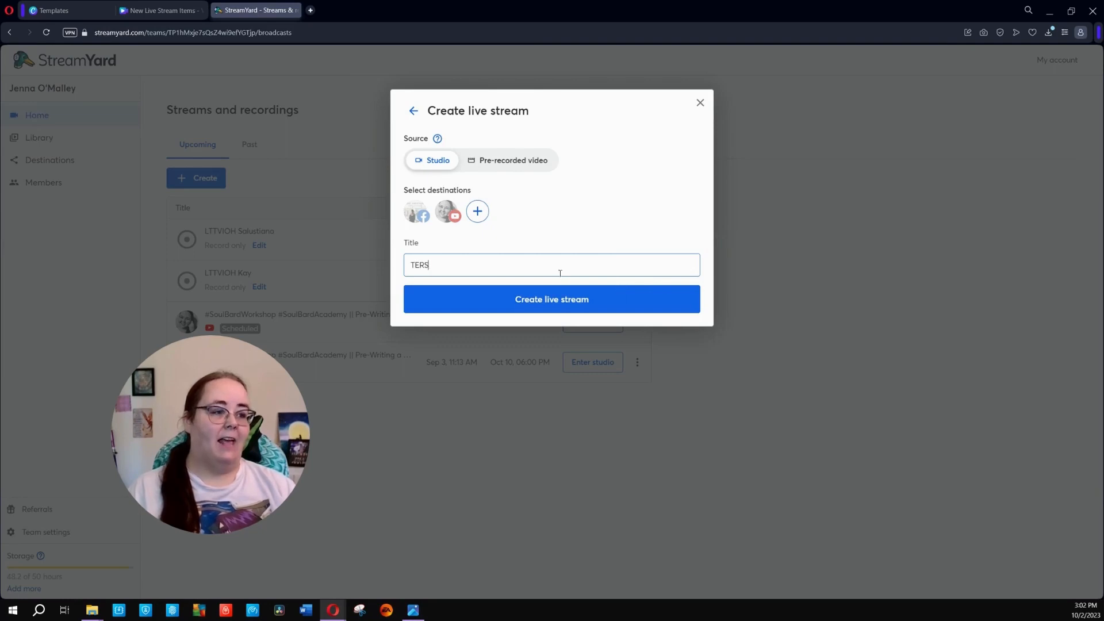
{"action": "left_click", "coordinate": [560, 302]}
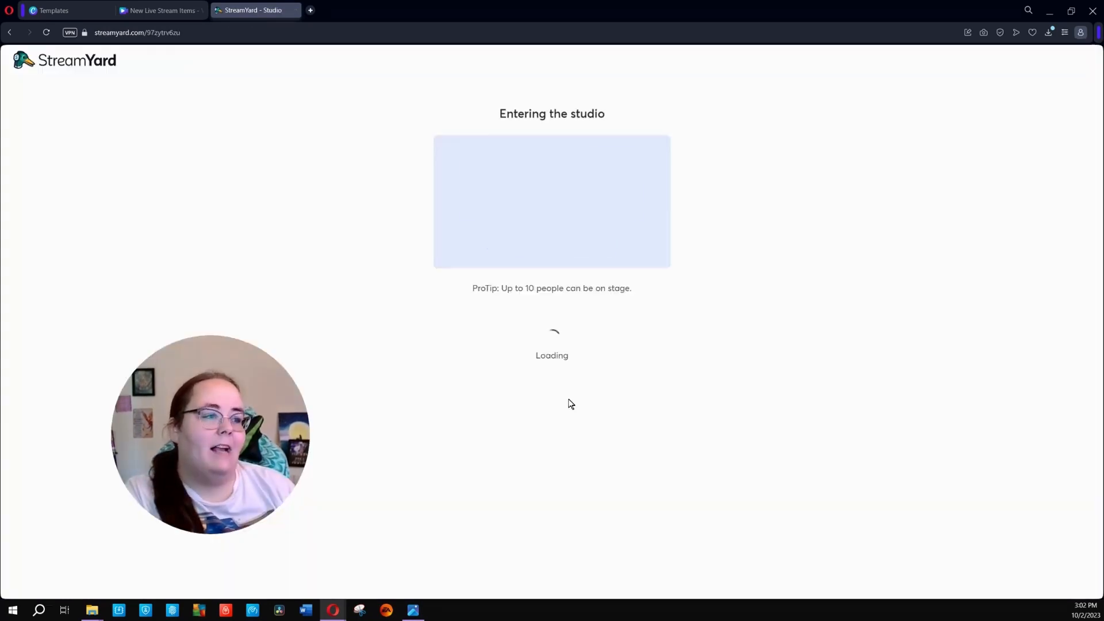
Enter the studio with the display name 123, microphone muted and camera off, and dismiss the off-stage notice
{"action": "right_click", "coordinate": [569, 401]}
{"action": "left_click", "coordinate": [334, 356]}
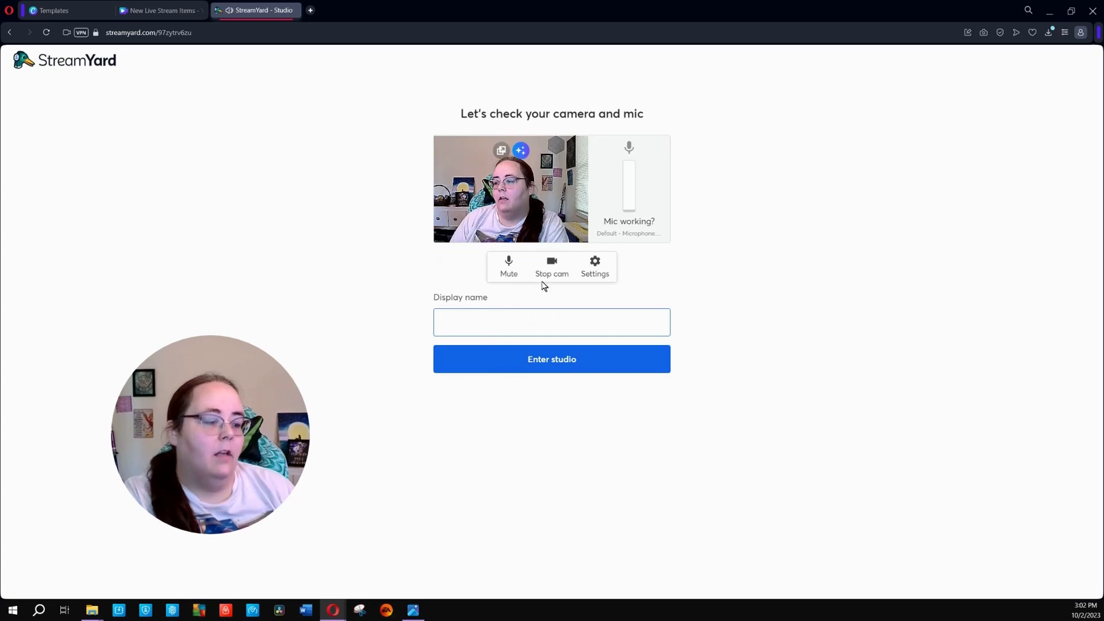
{"action": "type", "text": "123"}
{"action": "left_click", "coordinate": [500, 270]}
{"action": "left_click", "coordinate": [551, 268]}
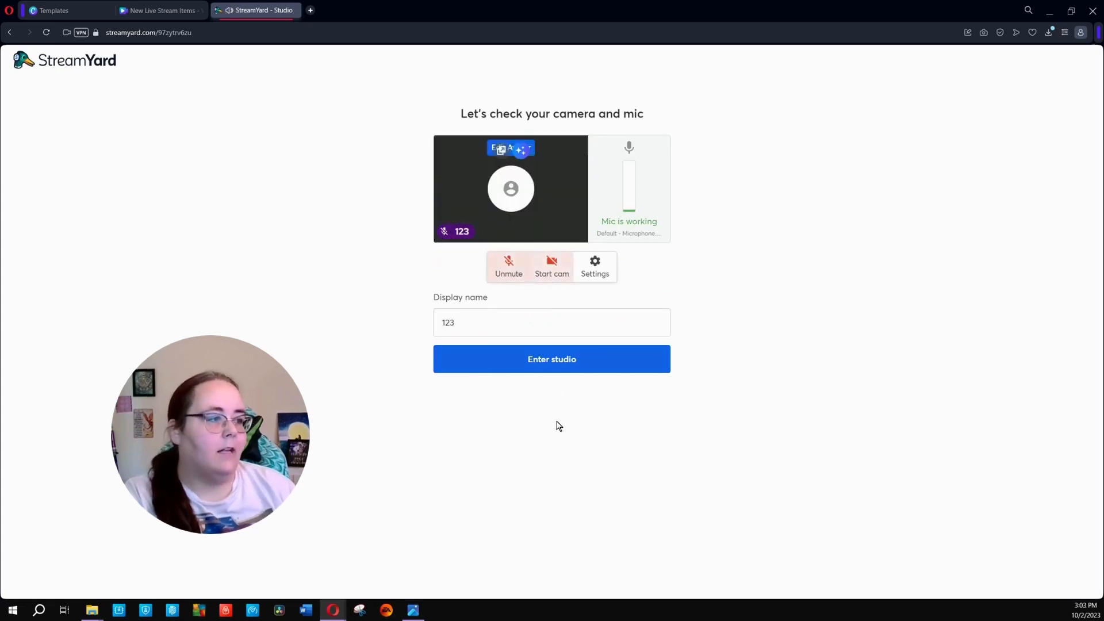
{"action": "left_click", "coordinate": [541, 359]}
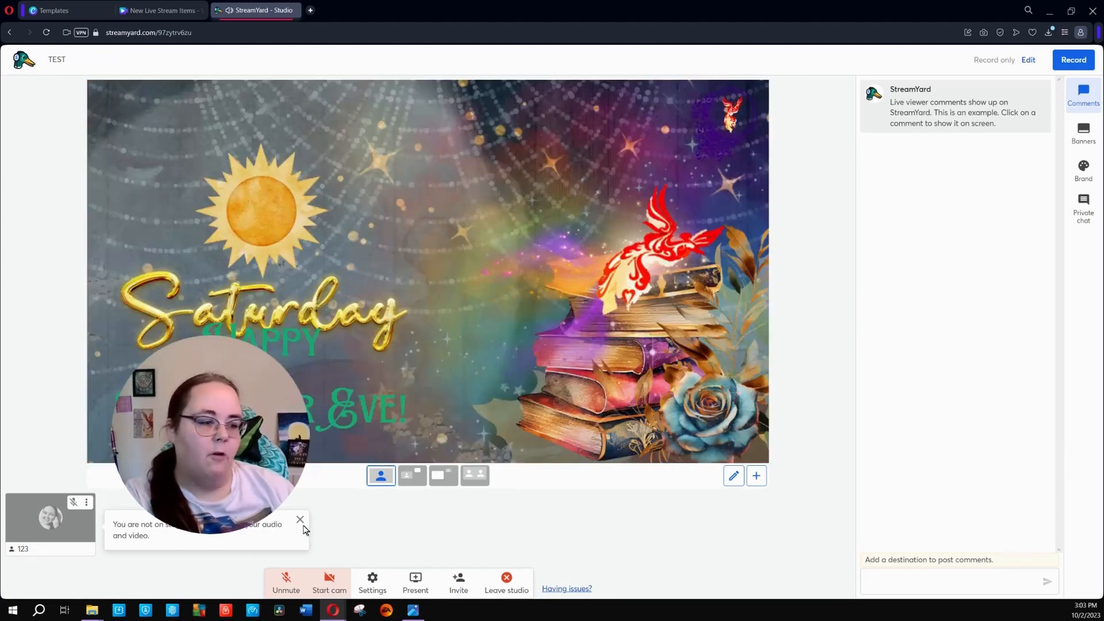
{"action": "left_click", "coordinate": [300, 520]}
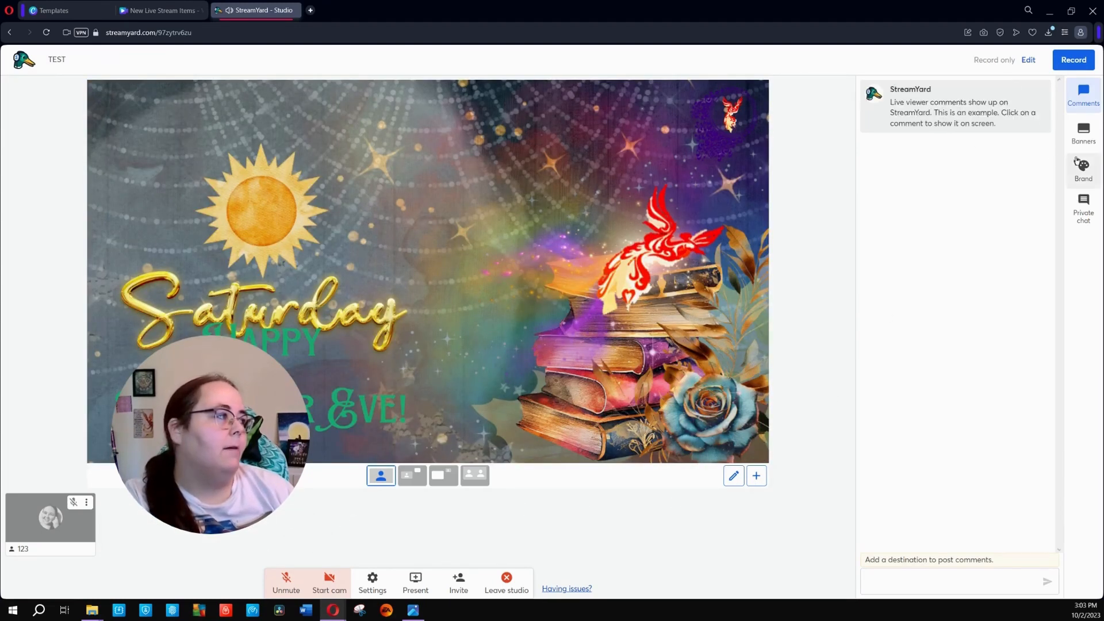
Look through the banner folders and brand assets, and preview the Keep Growing Cup O Cheer video clip
{"action": "left_click", "coordinate": [1084, 133]}
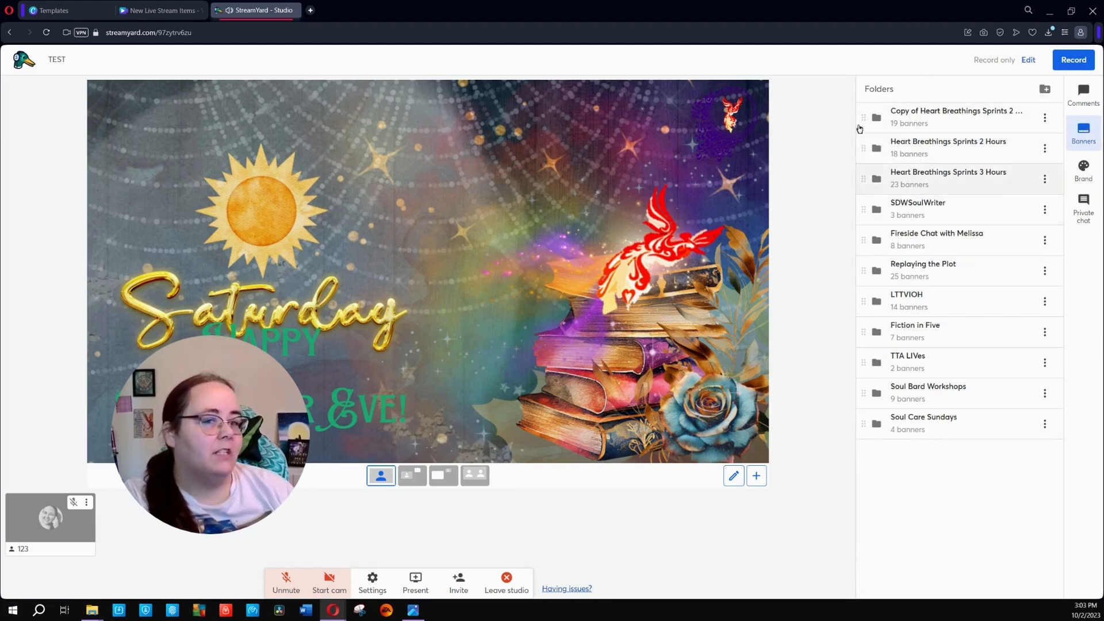
{"action": "left_click", "coordinate": [1083, 170]}
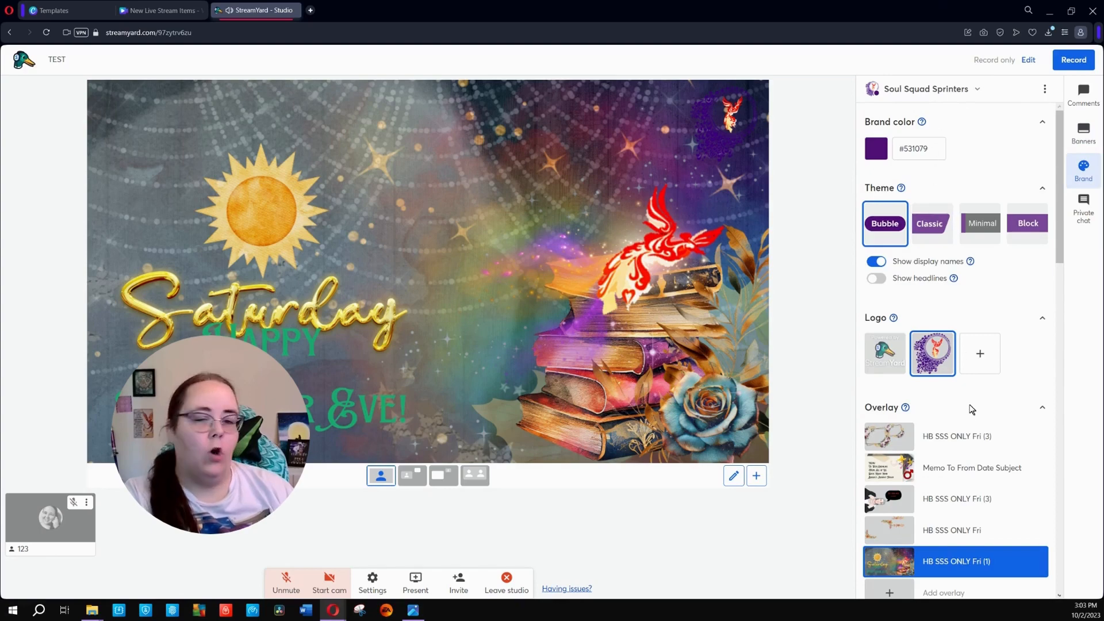
{"action": "scroll", "coordinate": [958, 527], "scroll_direction": "down", "scroll_amount": 5}
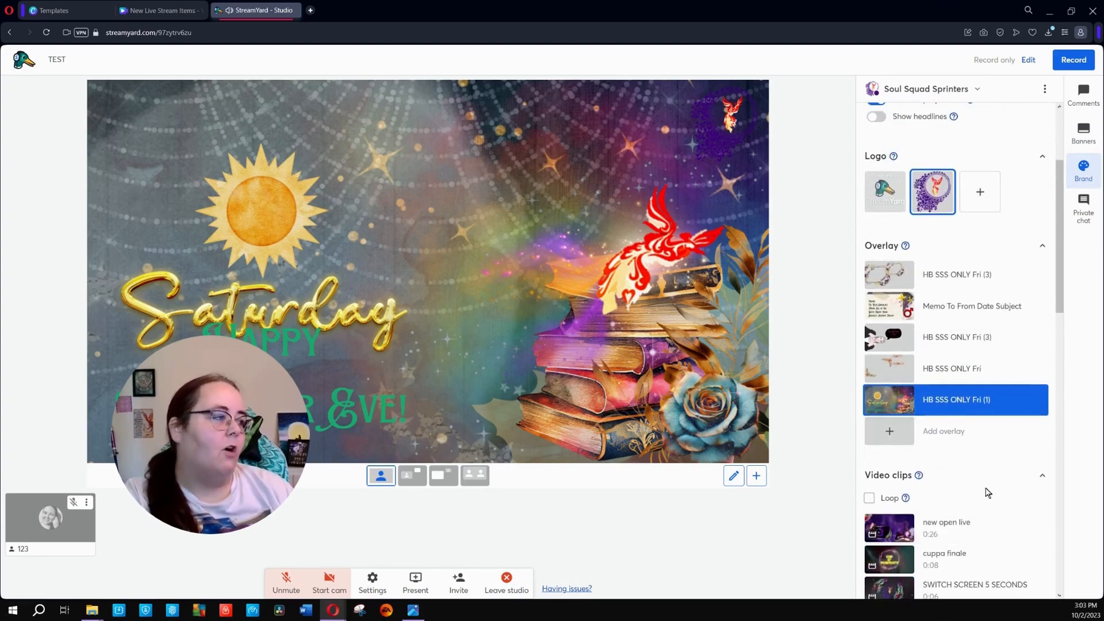
{"action": "scroll", "coordinate": [936, 255], "scroll_direction": "down", "scroll_amount": 5}
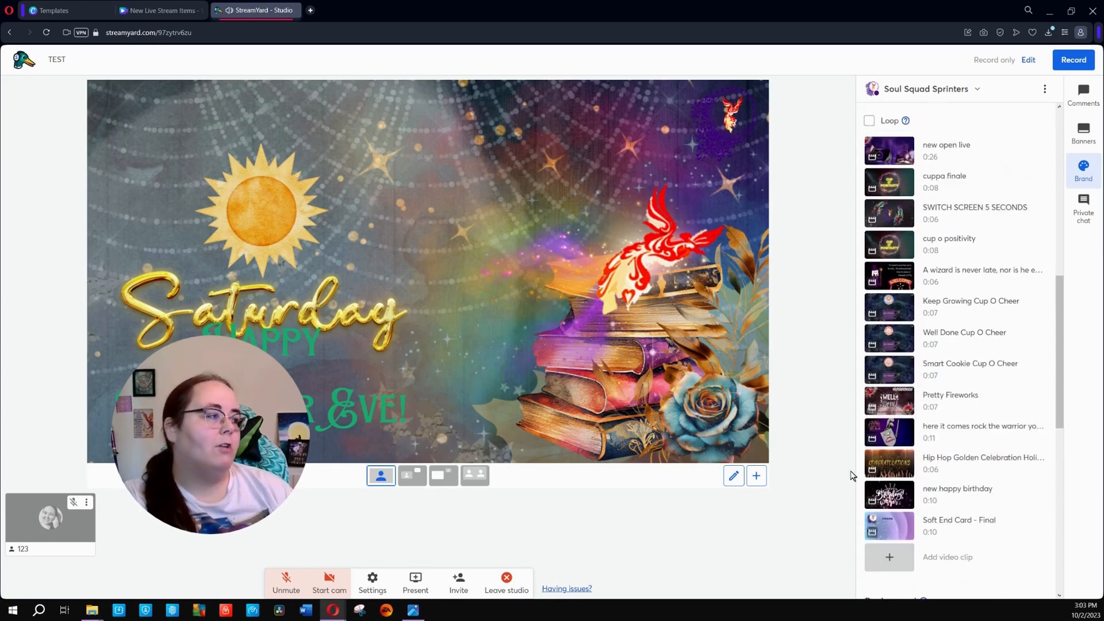
{"action": "left_click", "coordinate": [894, 311]}
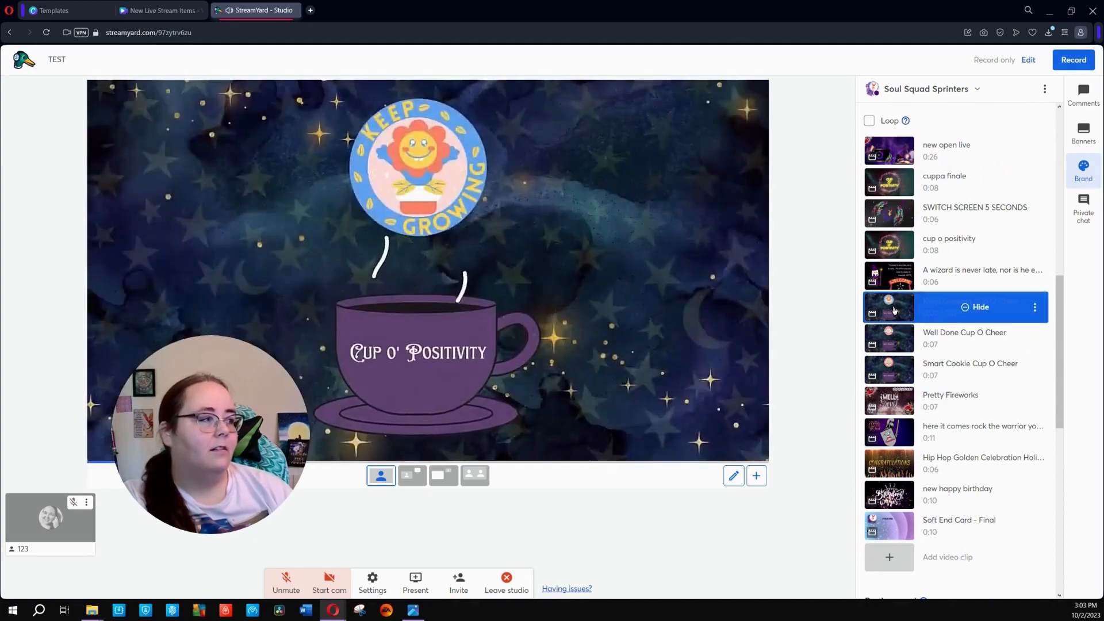
{"action": "left_click", "coordinate": [889, 279]}
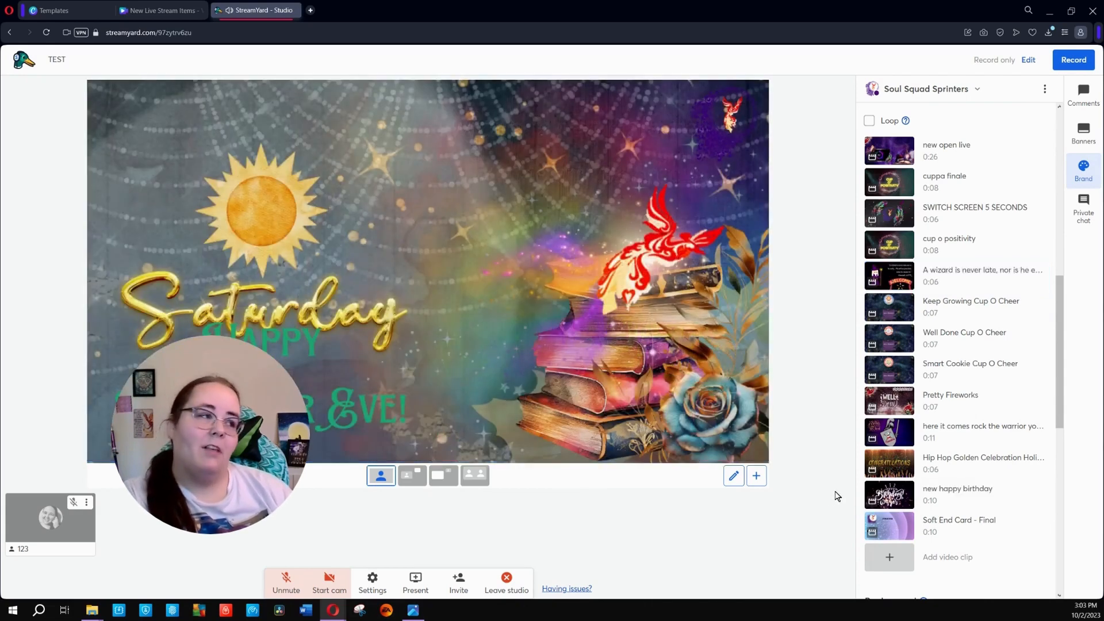
Add the downloaded New Live Stream Items (1).png frame image as a new overlay in the Soul Squad Sprinters brand
{"action": "scroll", "coordinate": [932, 339], "scroll_direction": "up", "scroll_amount": 6}
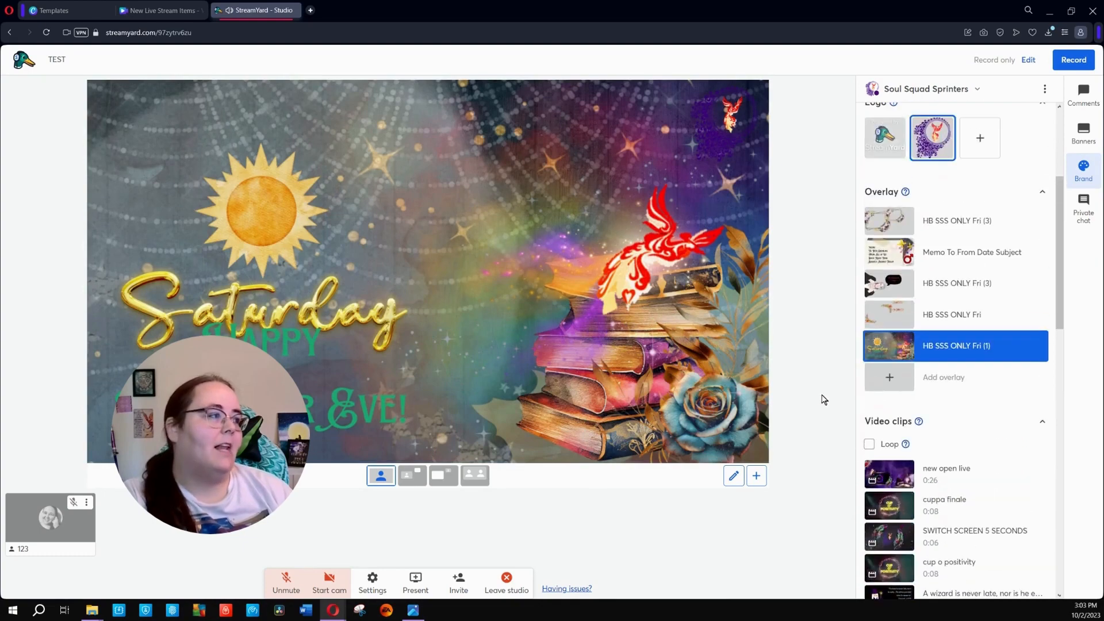
{"action": "left_click", "coordinate": [890, 382]}
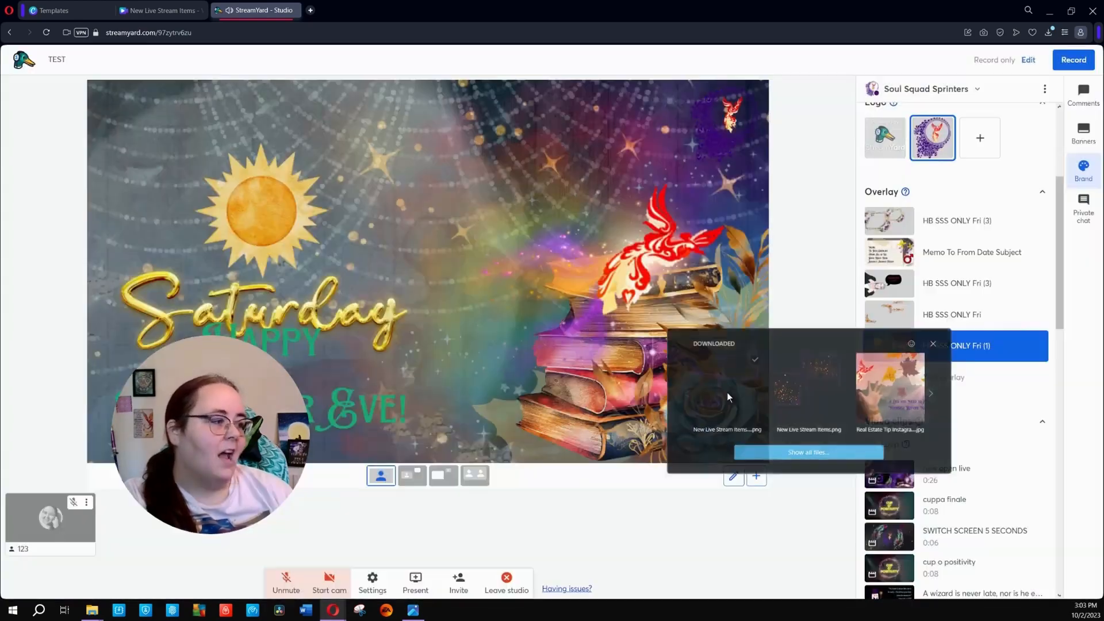
{"action": "left_click", "coordinate": [726, 392]}
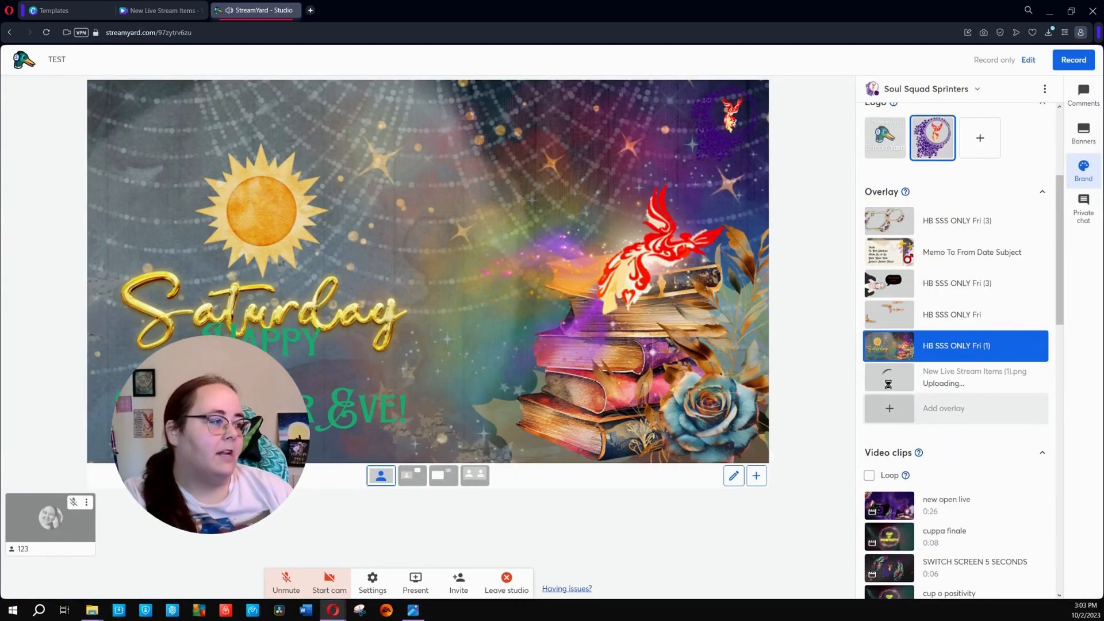
Upload 2.png, the Friday page, from the New Live Stream Items folder in Downloads as another overlay
{"action": "left_click", "coordinate": [890, 408]}
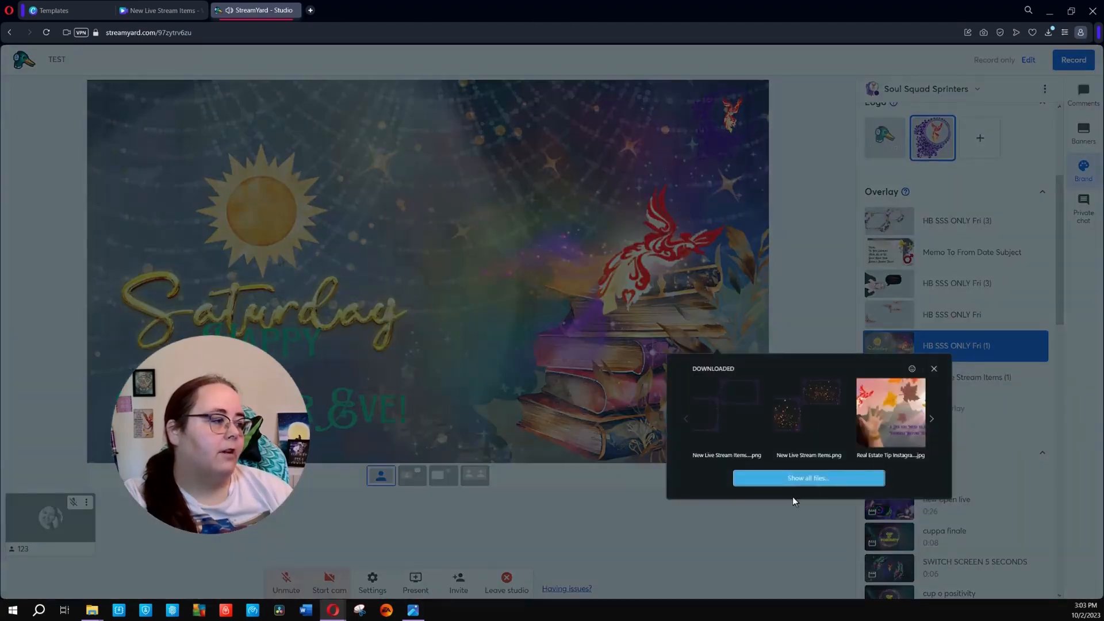
{"action": "left_click", "coordinate": [816, 479]}
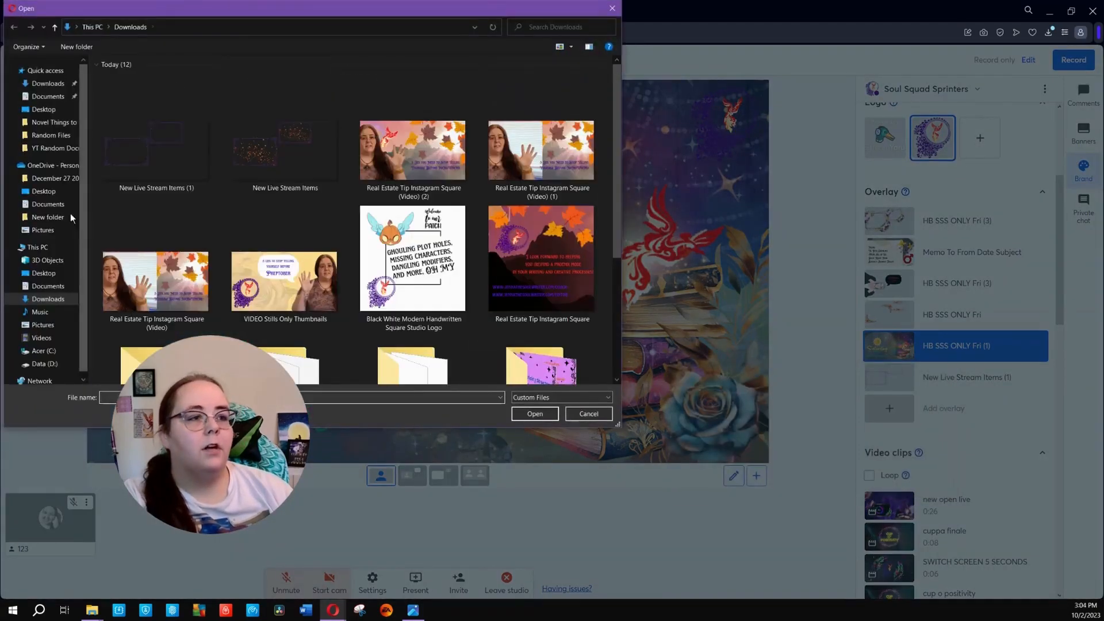
{"action": "scroll", "coordinate": [287, 325], "scroll_direction": "down", "scroll_amount": 2}
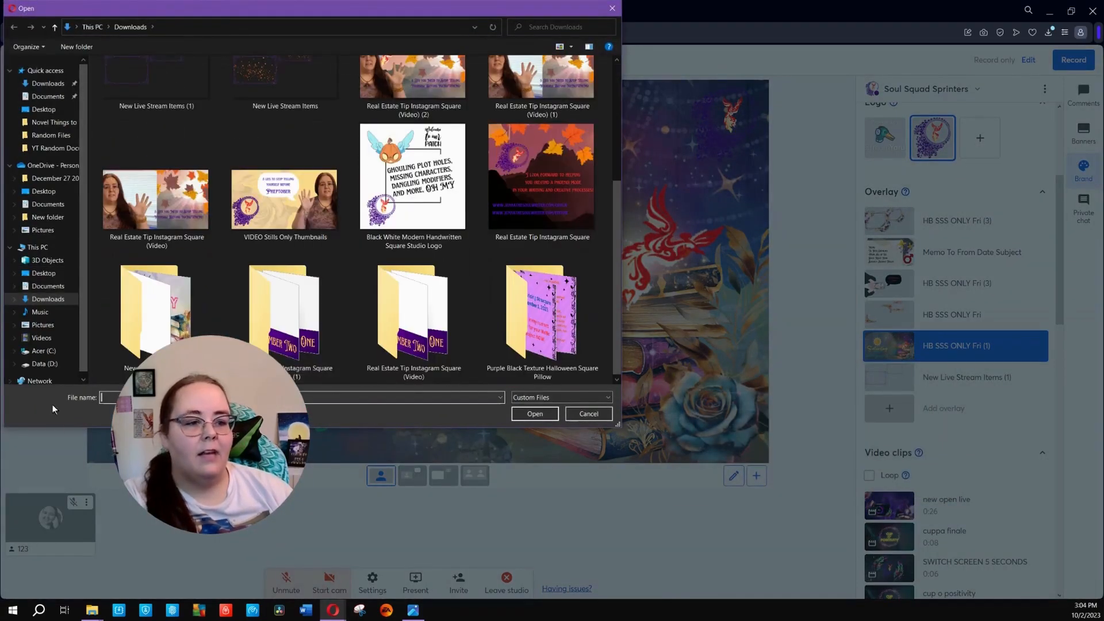
{"action": "double_click", "coordinate": [155, 311]}
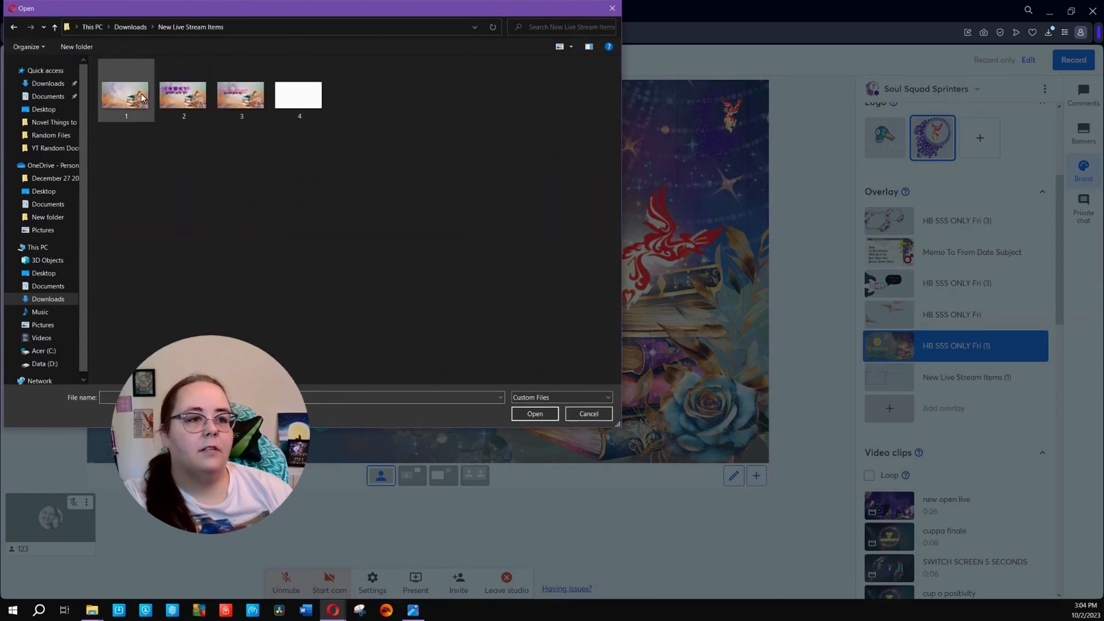
{"action": "double_click", "coordinate": [184, 95]}
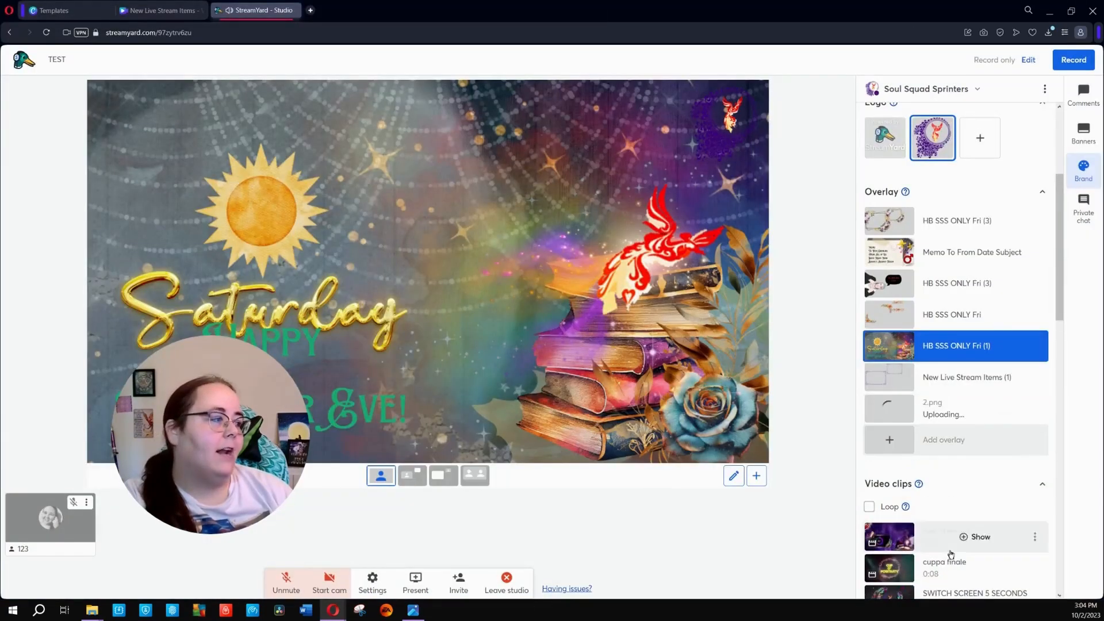
Upload 3.png, the Saturday page, from the New Live Stream Items folder as another overlay
{"action": "left_click", "coordinate": [885, 440]}
{"action": "left_click", "coordinate": [799, 504]}
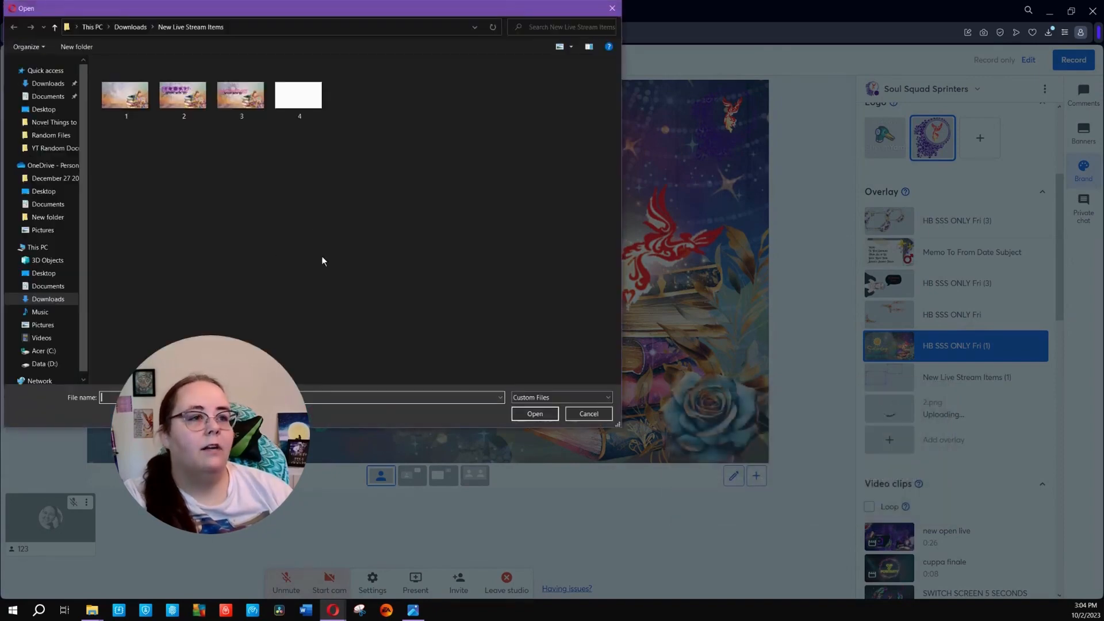
{"action": "left_click", "coordinate": [230, 96]}
{"action": "double_click", "coordinate": [230, 96]}
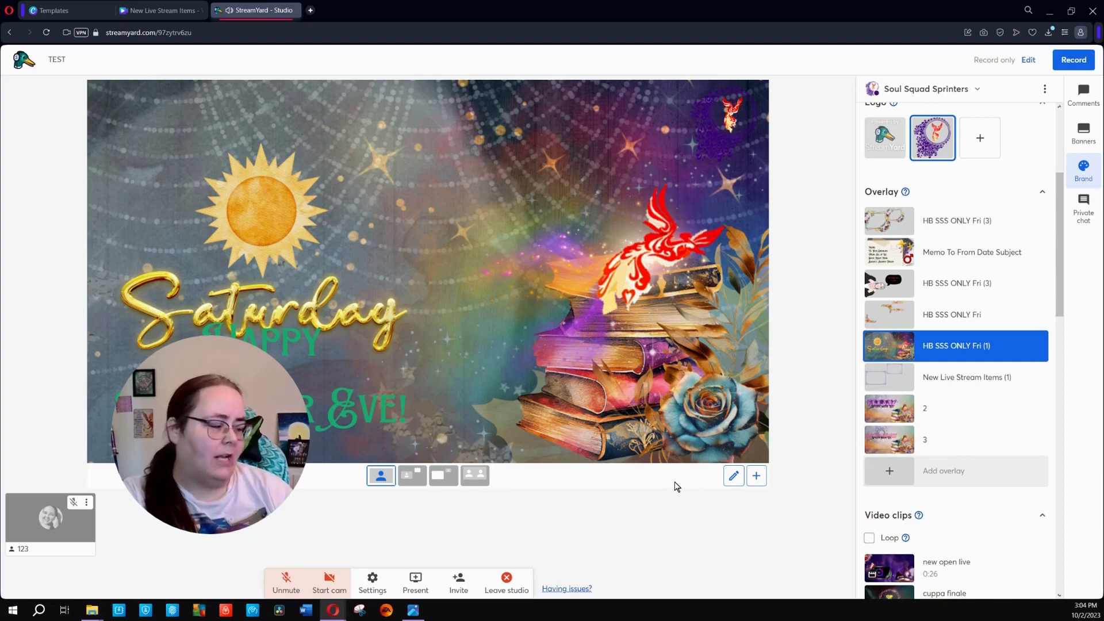
Hide the old Saturday overlay, HB SSS ONLY Fri (1), from the stage
{"action": "mouse_move", "coordinate": [962, 408]}
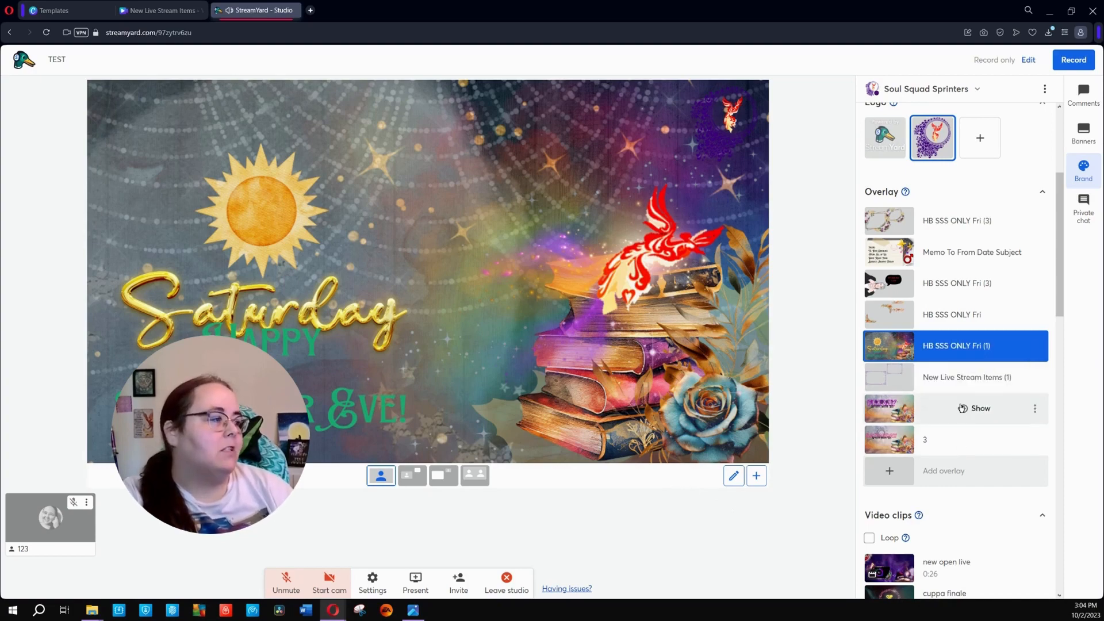
{"action": "scroll", "coordinate": [963, 426], "scroll_direction": "down", "scroll_amount": 10}
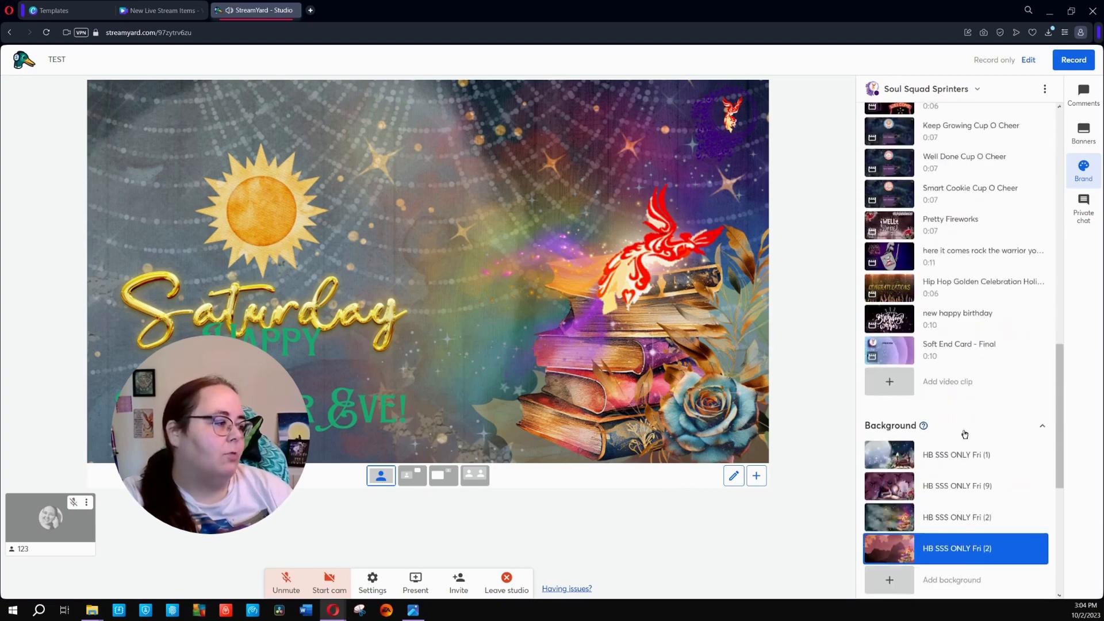
{"action": "scroll", "coordinate": [965, 434], "scroll_direction": "down", "scroll_amount": 1}
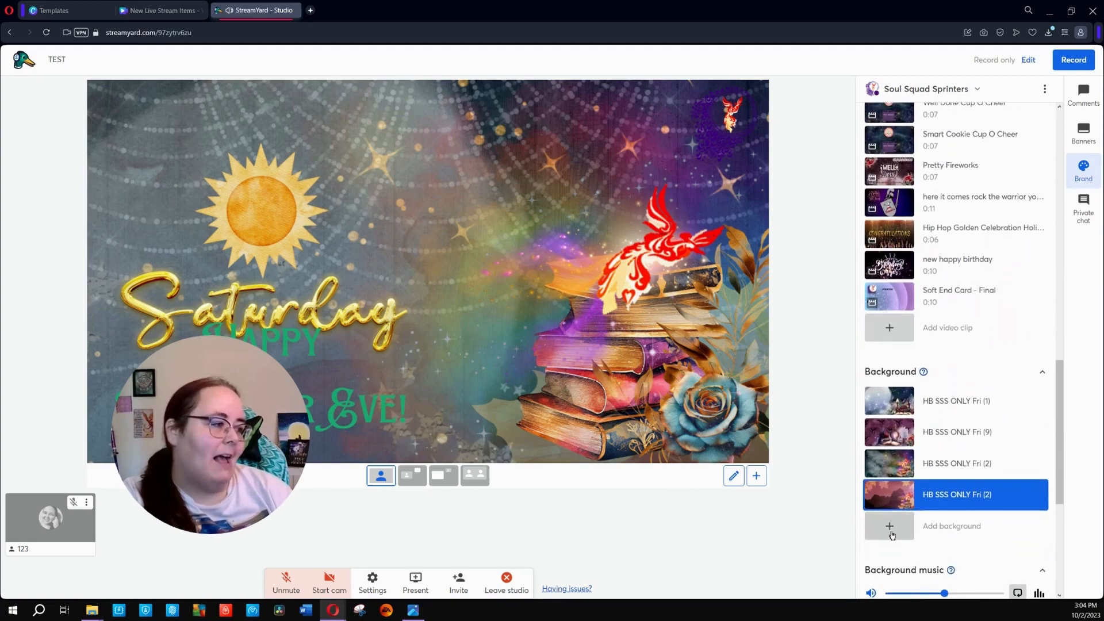
{"action": "scroll", "coordinate": [892, 535], "scroll_direction": "up", "scroll_amount": 10}
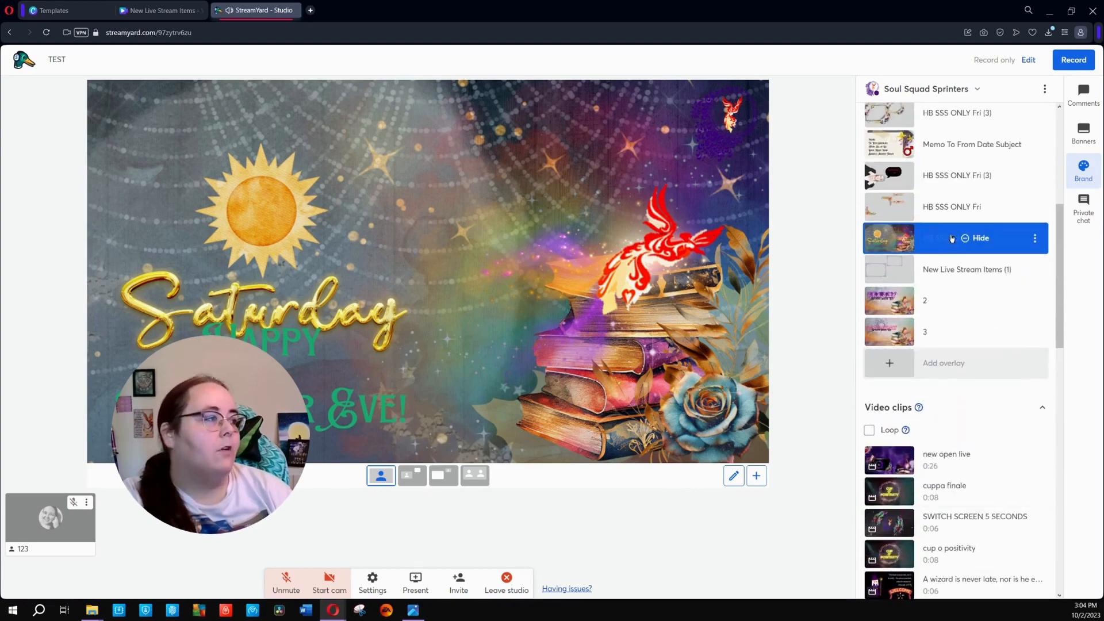
{"action": "left_click", "coordinate": [951, 238]}
Preview each of the four existing HB SSS ONLY Fri backgrounds on the stage in turn
{"action": "mouse_move", "coordinate": [961, 339]}
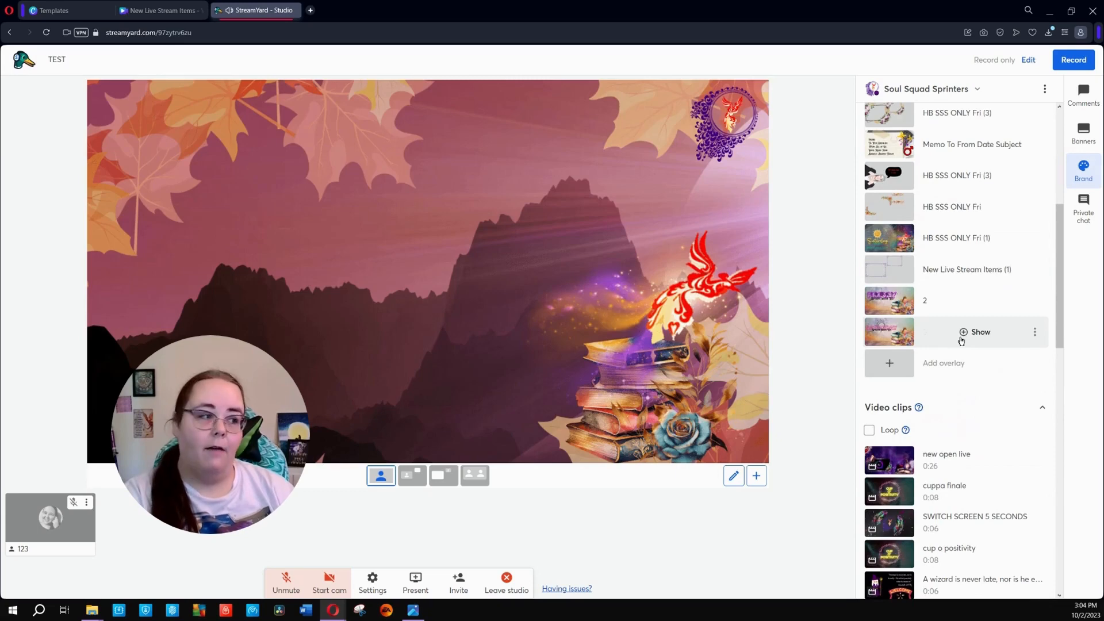
{"action": "scroll", "coordinate": [961, 340], "scroll_direction": "down", "scroll_amount": 12}
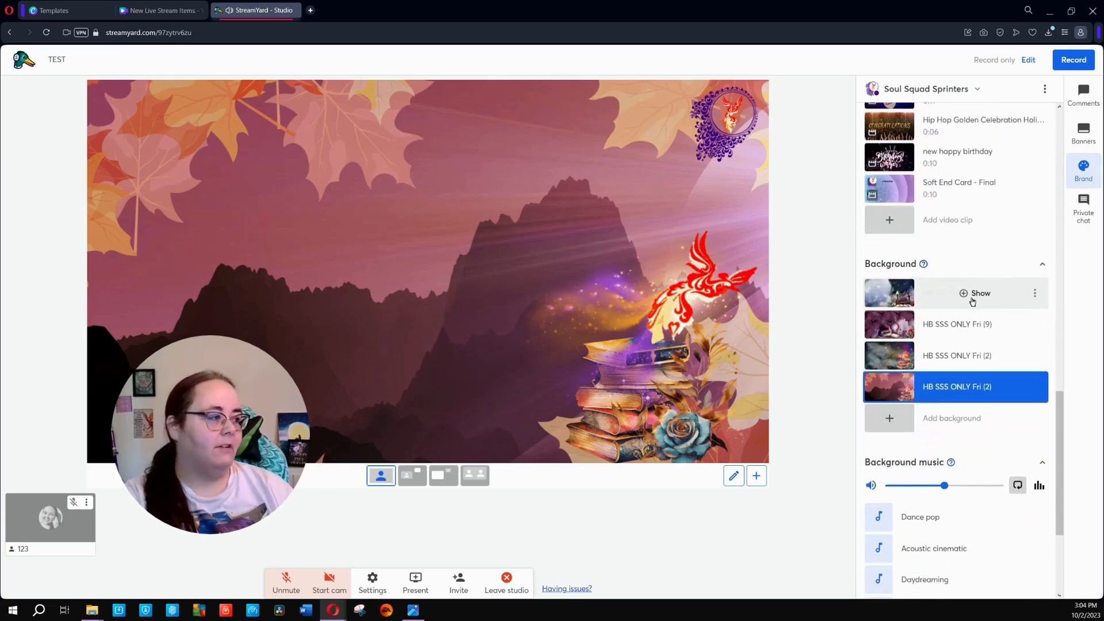
{"action": "left_click", "coordinate": [975, 294]}
{"action": "left_click", "coordinate": [966, 326]}
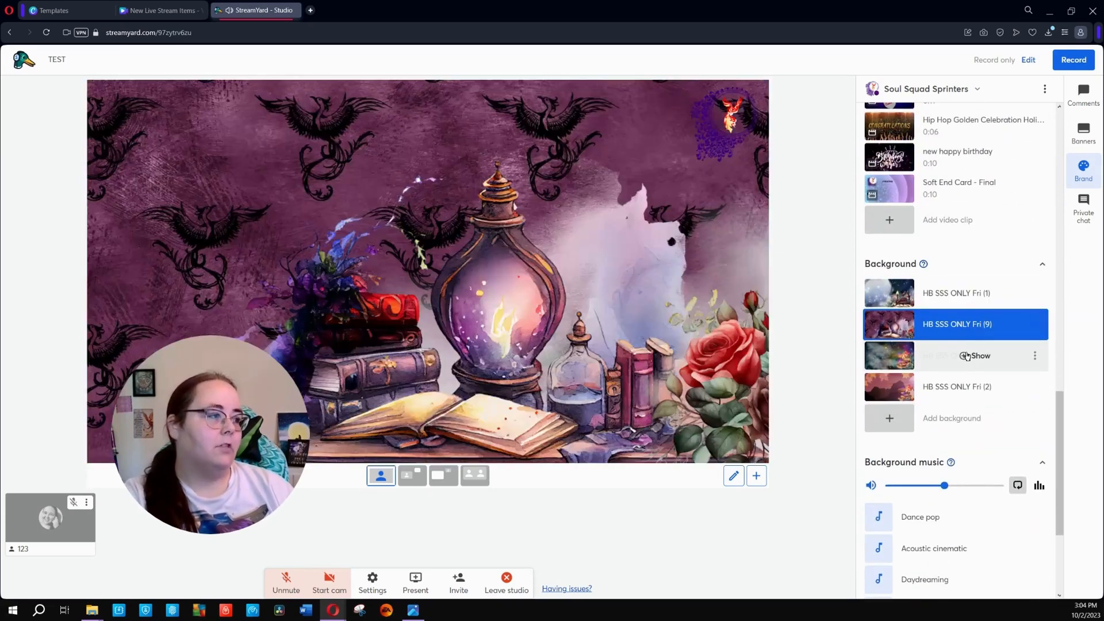
{"action": "left_click", "coordinate": [966, 356]}
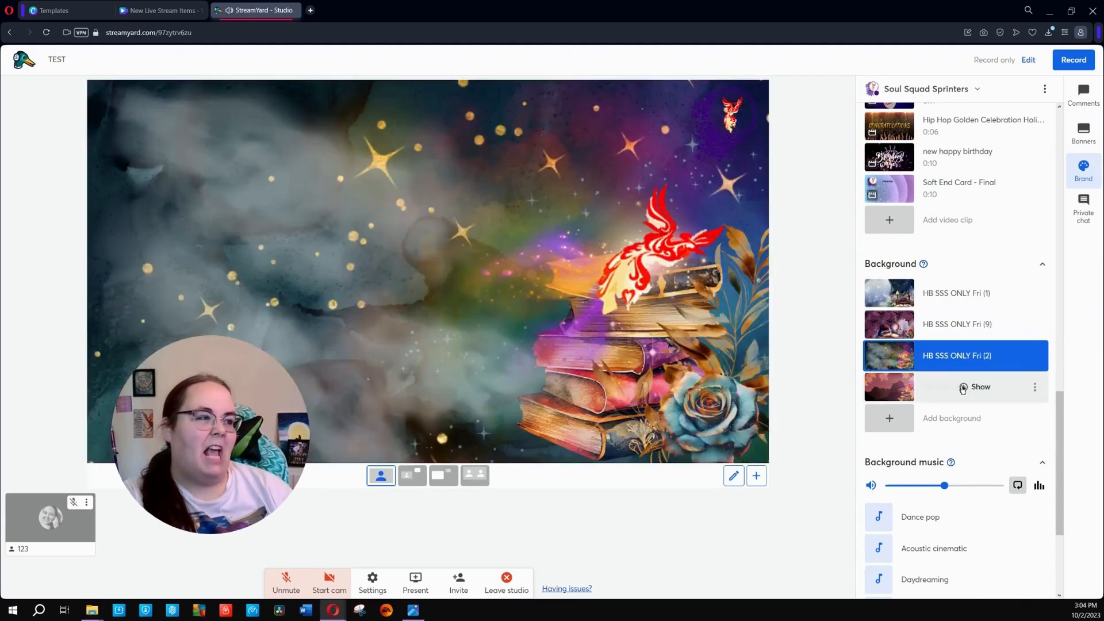
{"action": "left_click", "coordinate": [963, 389]}
Upload 1.png as a new background for the brand and show it on the stage
{"action": "left_click", "coordinate": [884, 428]}
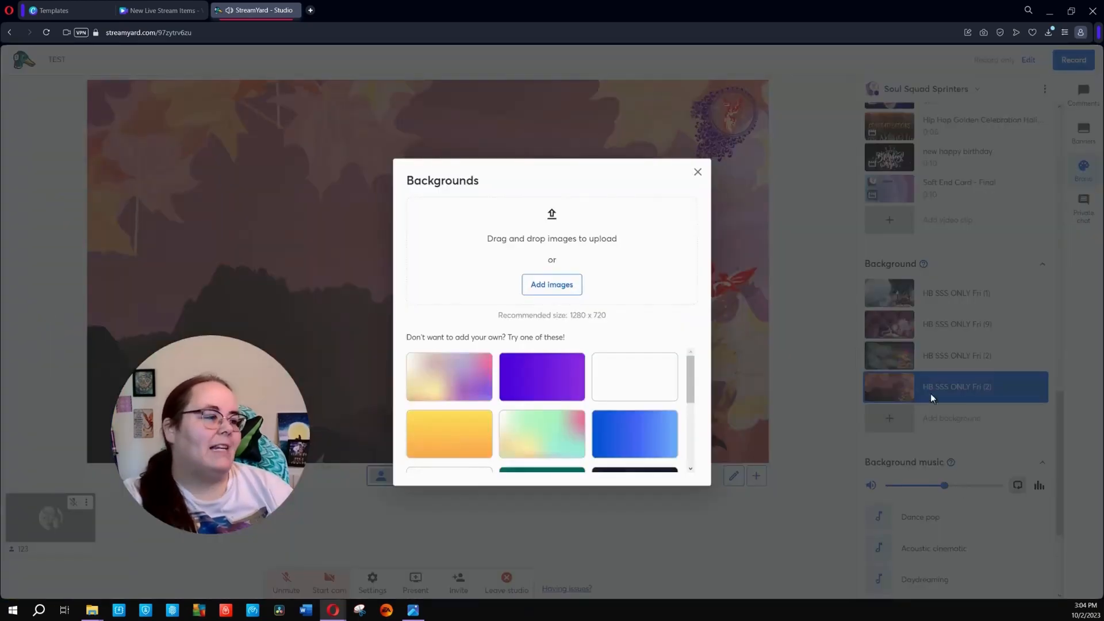
{"action": "left_click", "coordinate": [551, 284]}
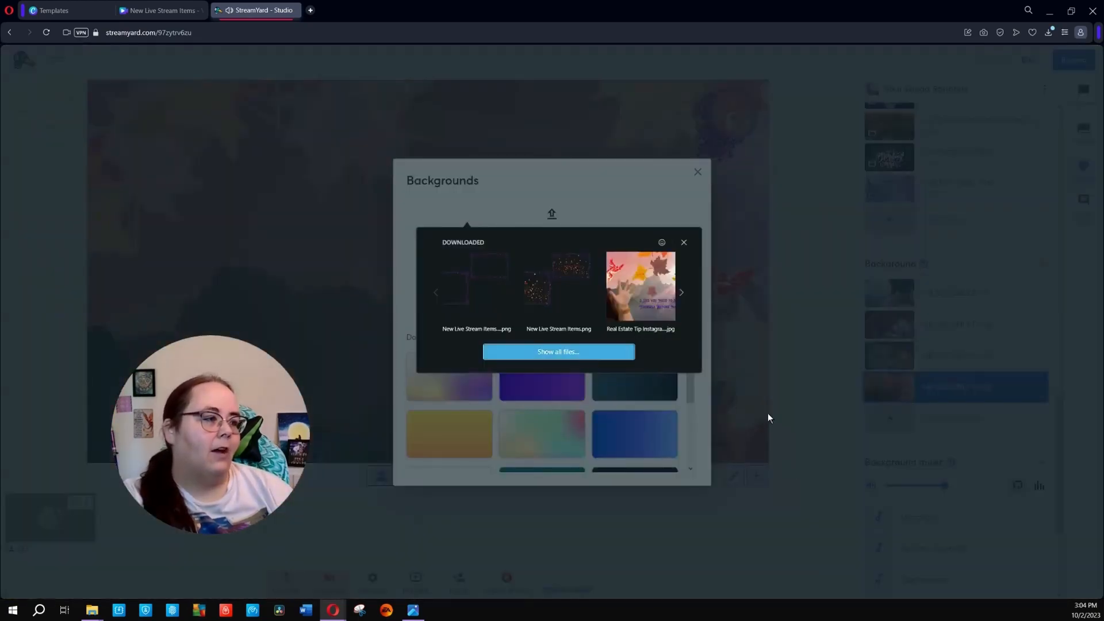
{"action": "left_click", "coordinate": [559, 351]}
{"action": "double_click", "coordinate": [125, 95]}
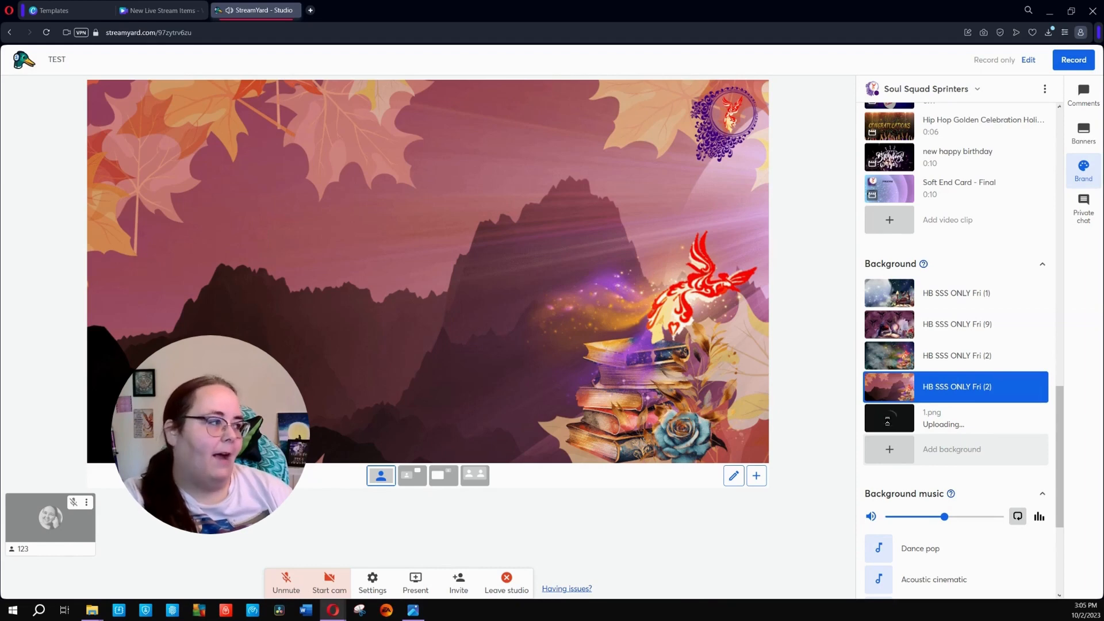
{"action": "left_click", "coordinate": [972, 418]}
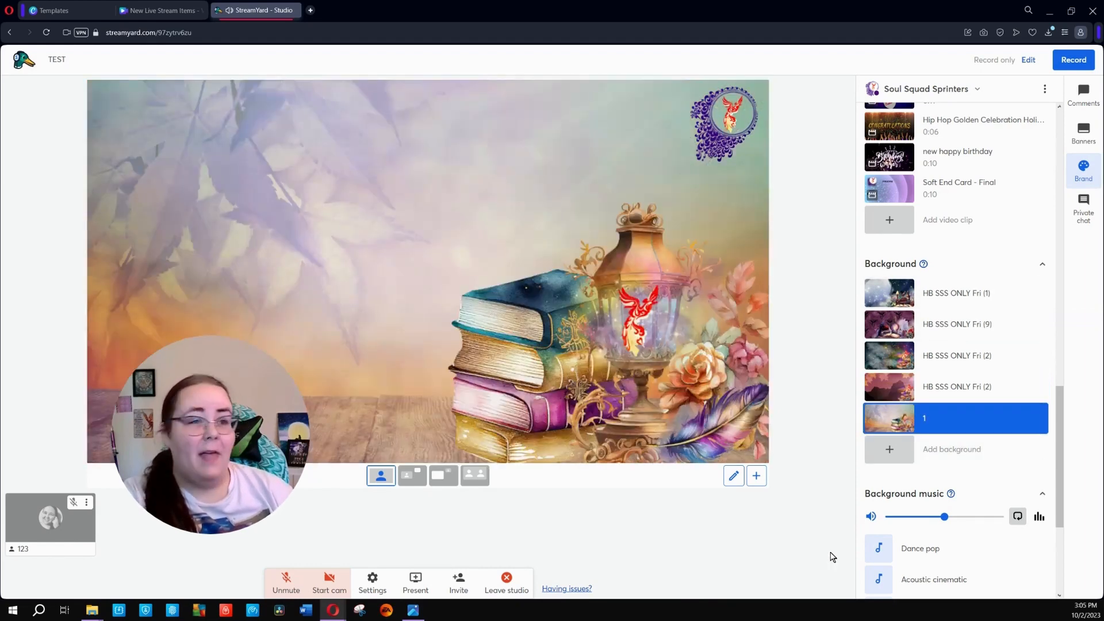
Preview the New Live Stream Items (1), HB SSS ONLY Fri and floral HB SSS ONLY Fri (3) frame overlays over the new background
{"action": "scroll", "coordinate": [1001, 460], "scroll_direction": "up", "scroll_amount": 10}
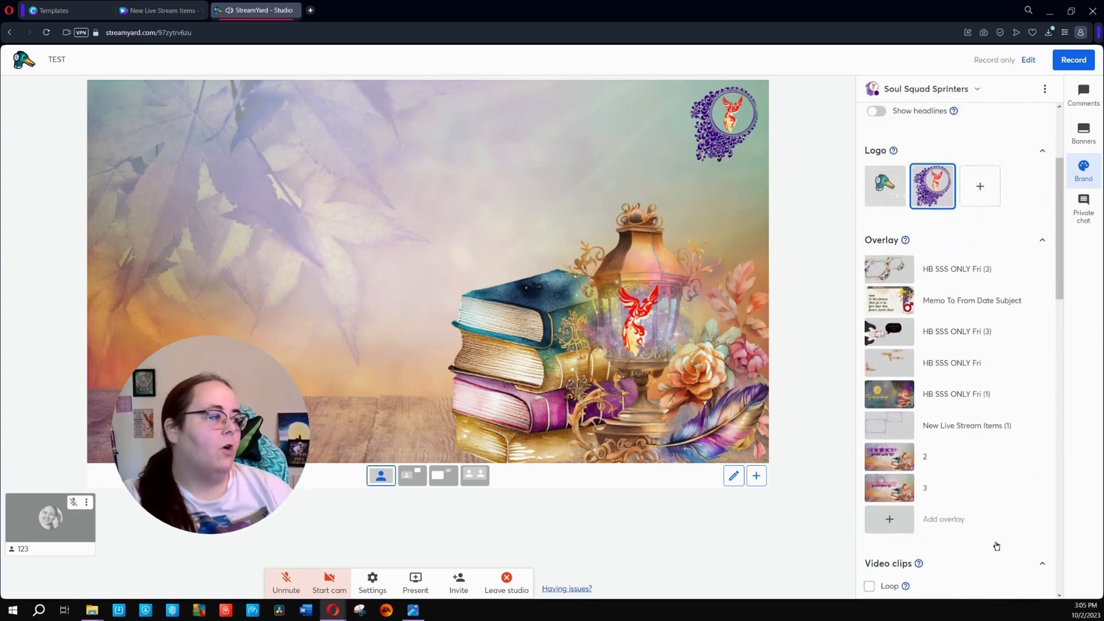
{"action": "left_click", "coordinate": [961, 432]}
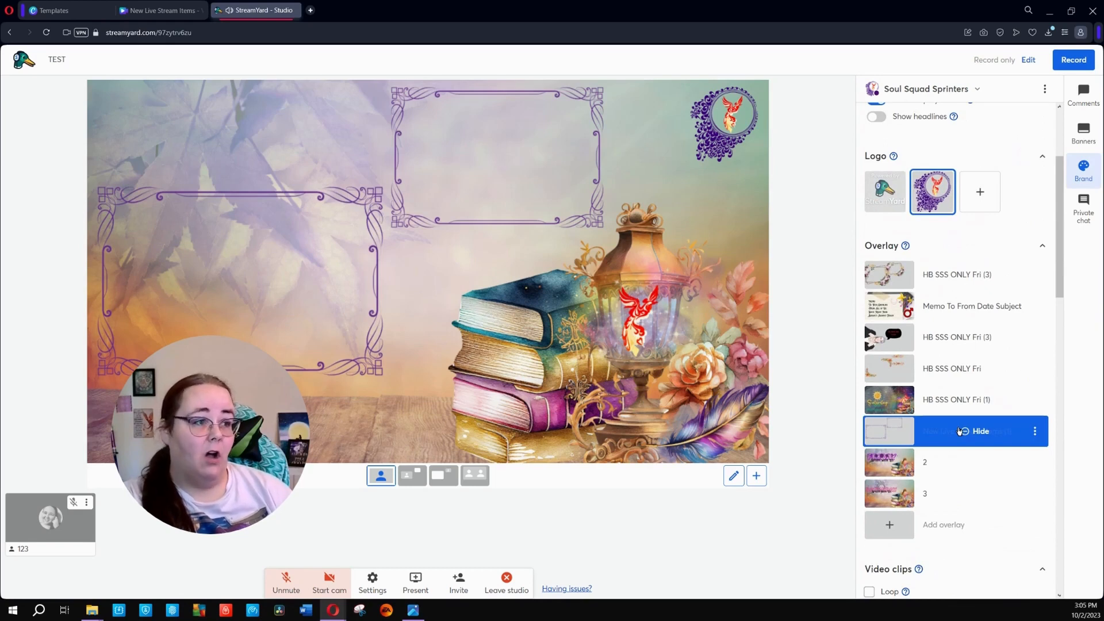
{"action": "left_click", "coordinate": [978, 370]}
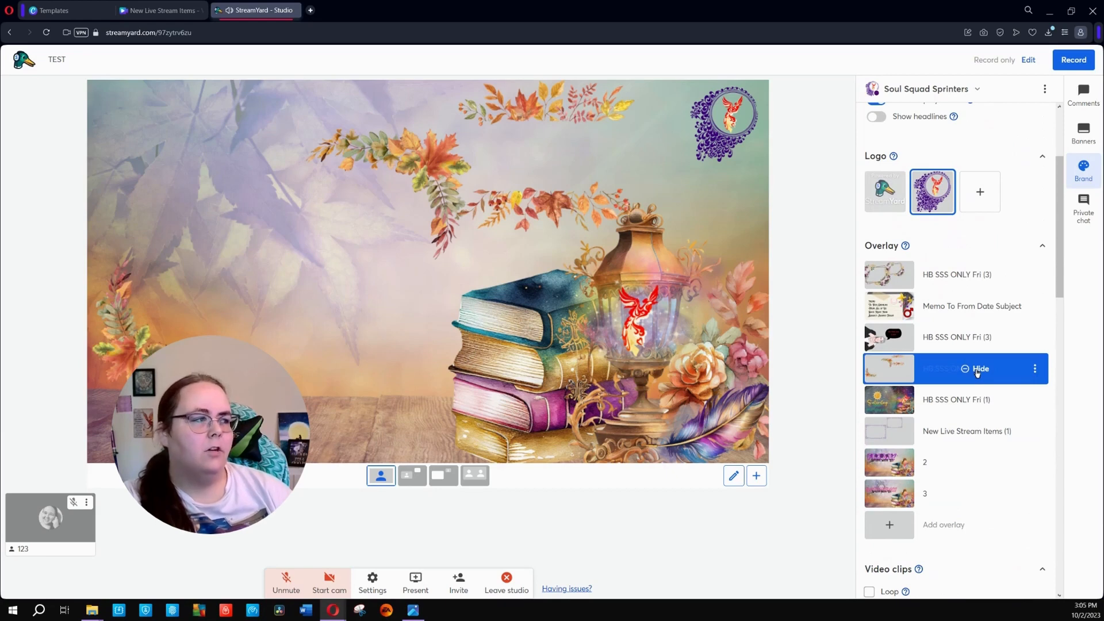
{"action": "left_click", "coordinate": [1002, 282]}
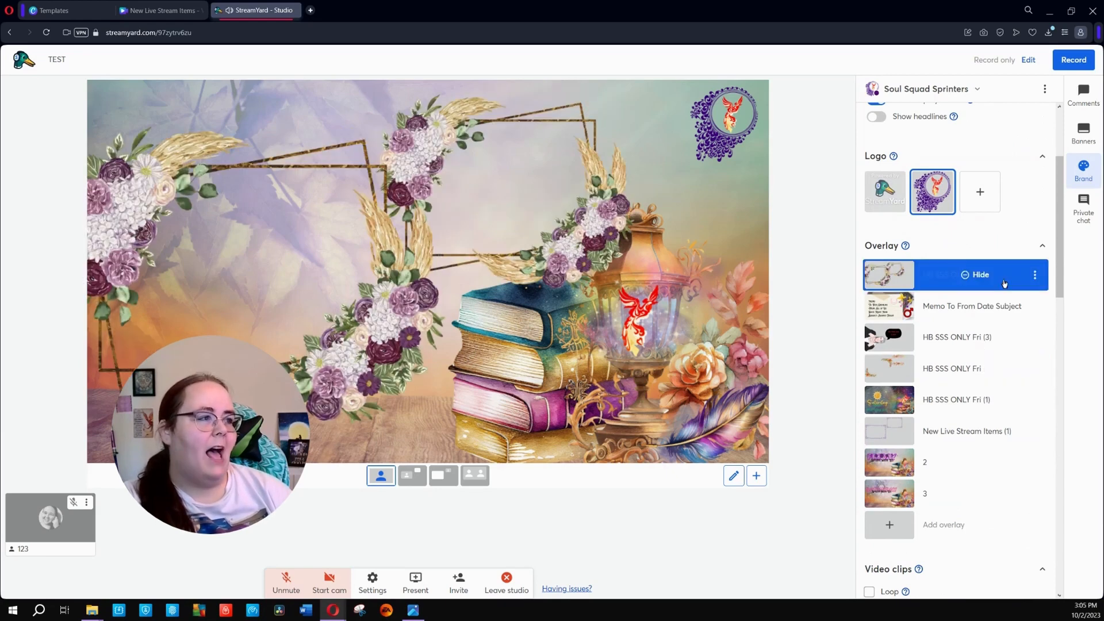
Delete the floral frame overlay HB SSS ONLY Fri (3) and the old Saturday overlay HB SSS ONLY Fri (1)
{"action": "left_click", "coordinate": [1035, 275]}
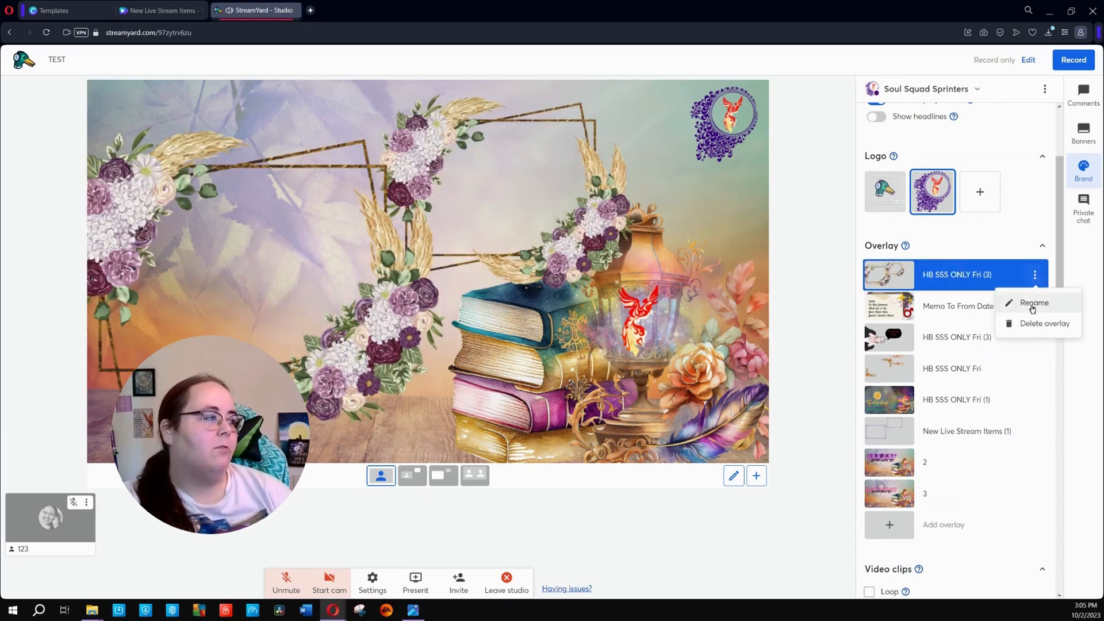
{"action": "left_click", "coordinate": [1031, 330]}
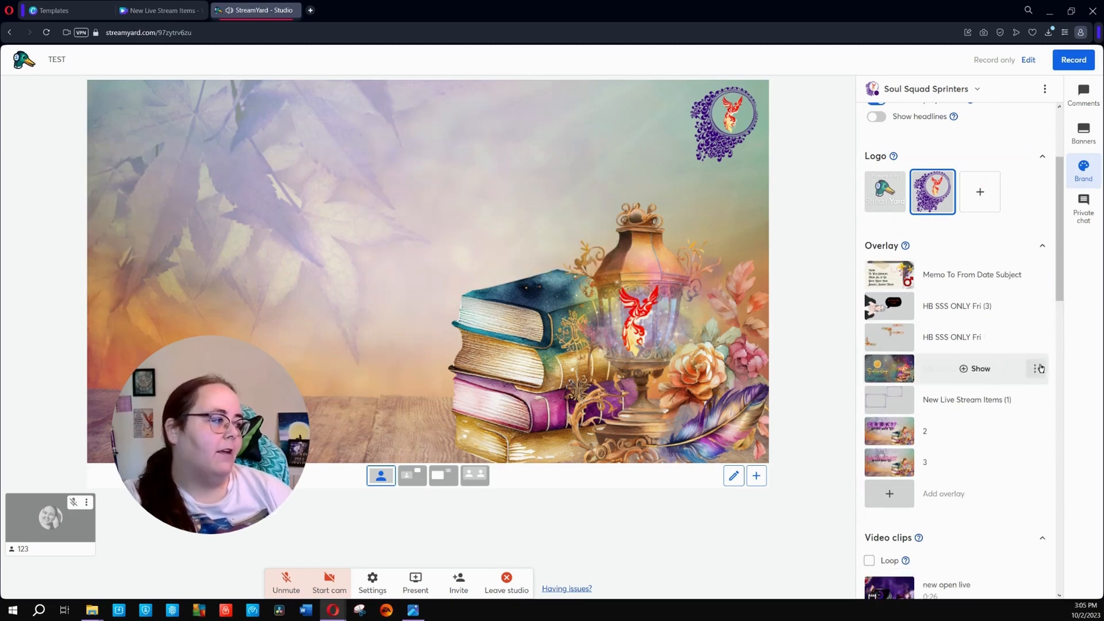
{"action": "left_click", "coordinate": [1037, 369]}
{"action": "left_click", "coordinate": [1045, 417]}
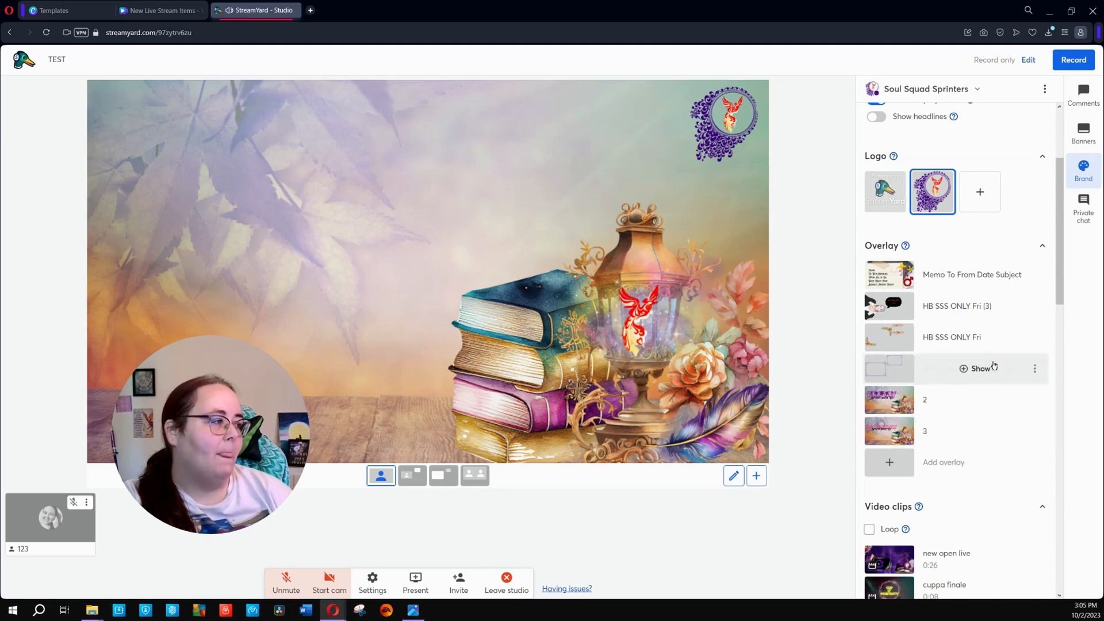
Preview the remaining HB SSS ONLY Fri (3) and Memo To From Date Subject overlays, hiding each again
{"action": "left_click", "coordinate": [982, 307]}
{"action": "left_click", "coordinate": [985, 306]}
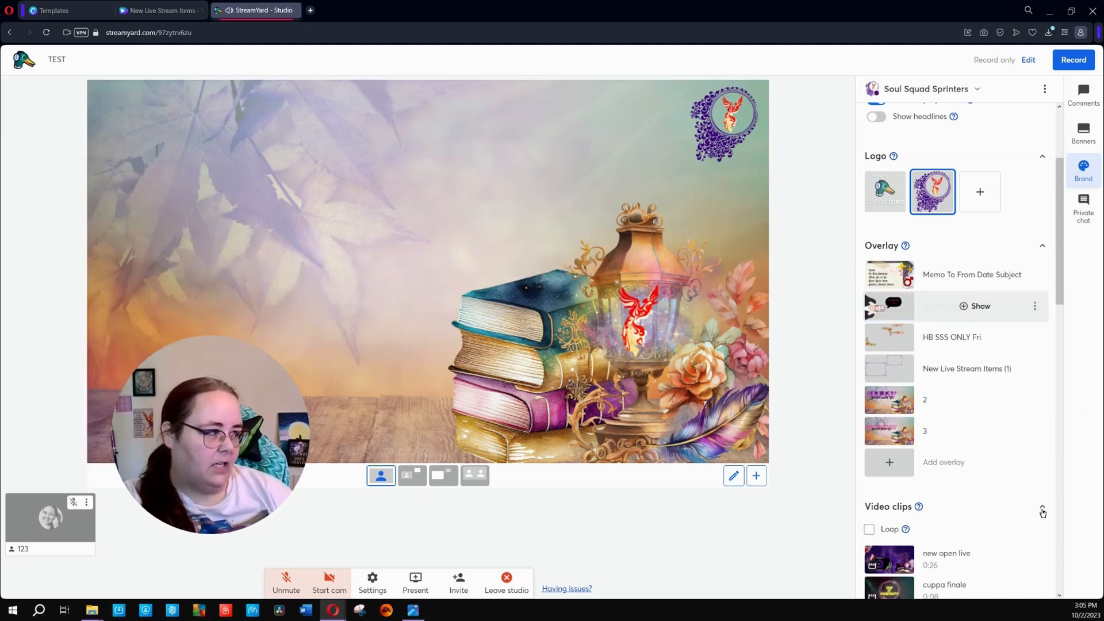
{"action": "left_click", "coordinate": [971, 275]}
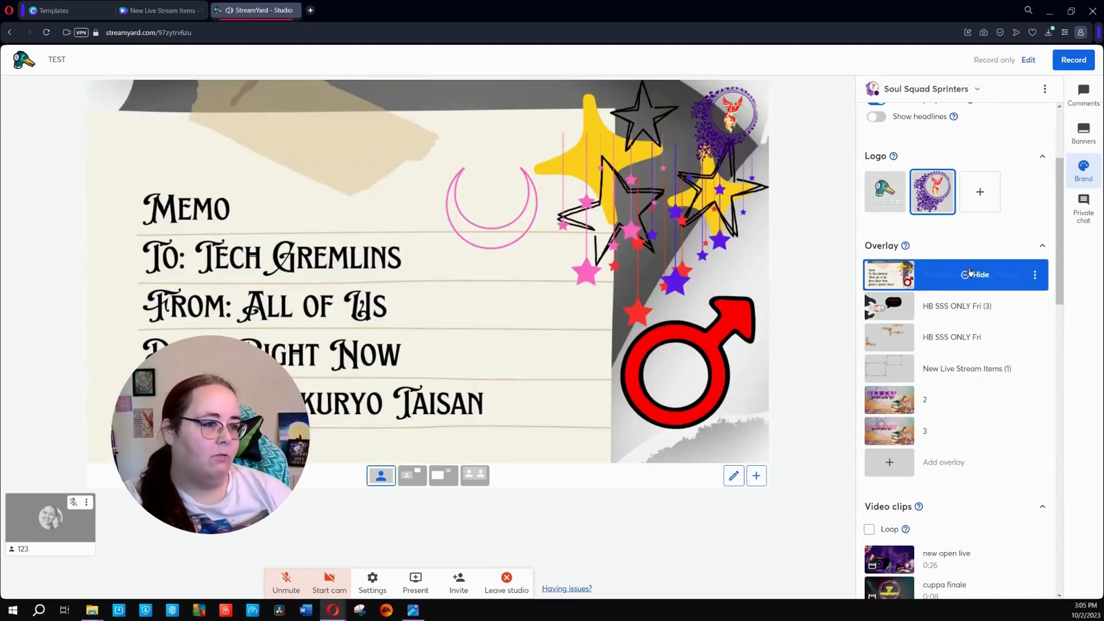
{"action": "left_click", "coordinate": [971, 273]}
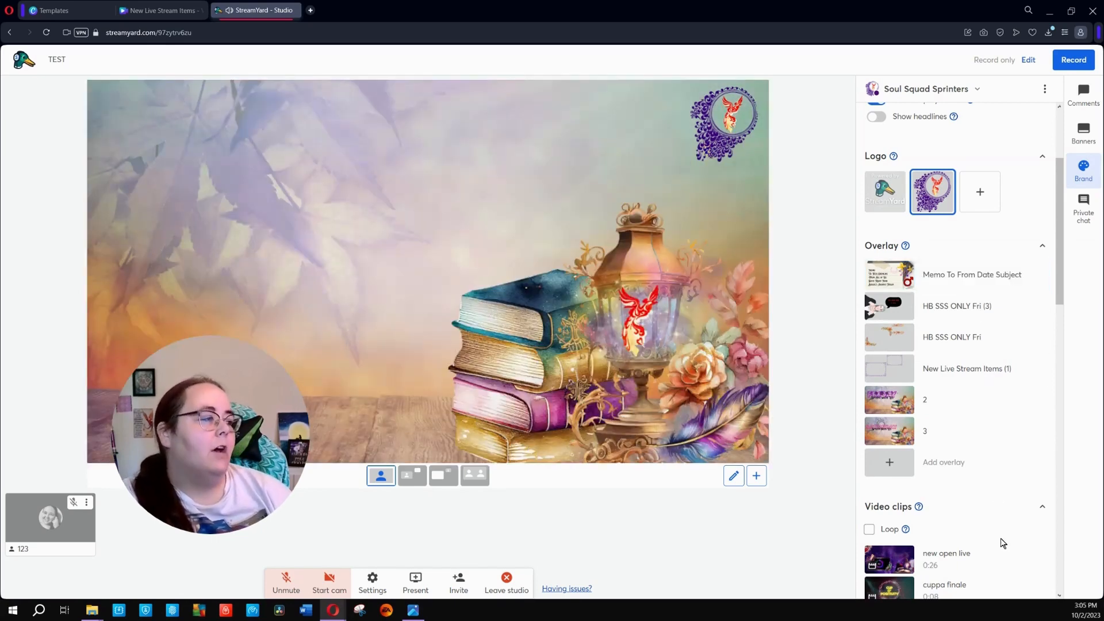
Switch between the purple frame overlay, the Friday overlay 2 and the Saturday overlay 3 to compare them over the new background
{"action": "left_click", "coordinate": [966, 370]}
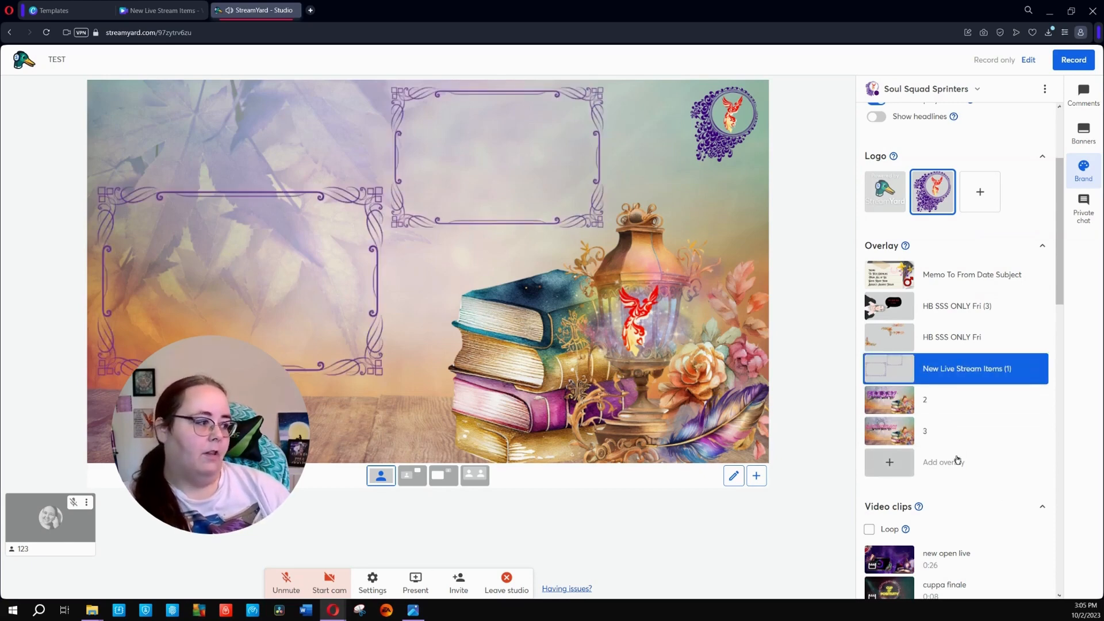
{"action": "left_click", "coordinate": [959, 428]}
{"action": "left_click", "coordinate": [955, 405]}
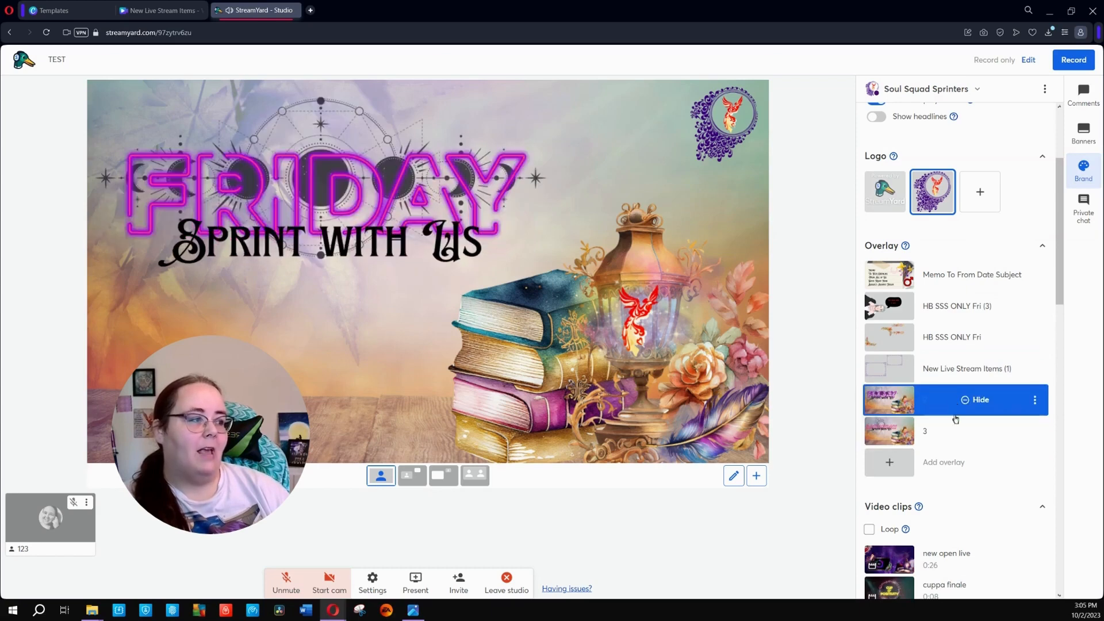
{"action": "left_click", "coordinate": [955, 431]}
{"action": "left_click", "coordinate": [948, 407]}
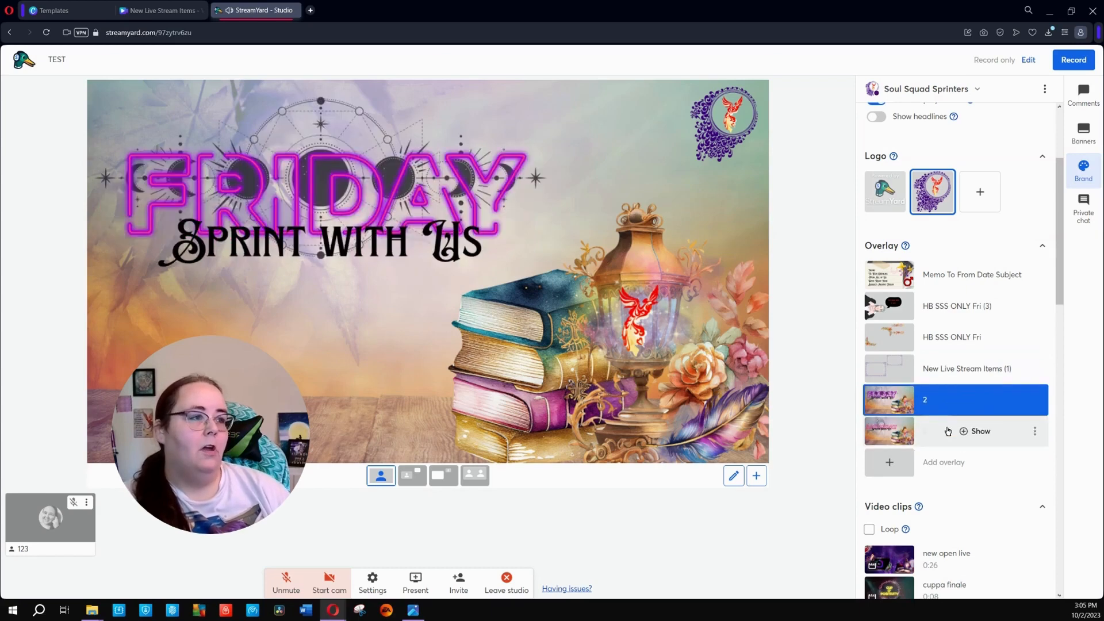
{"action": "left_click", "coordinate": [948, 431]}
{"action": "left_click", "coordinate": [949, 406]}
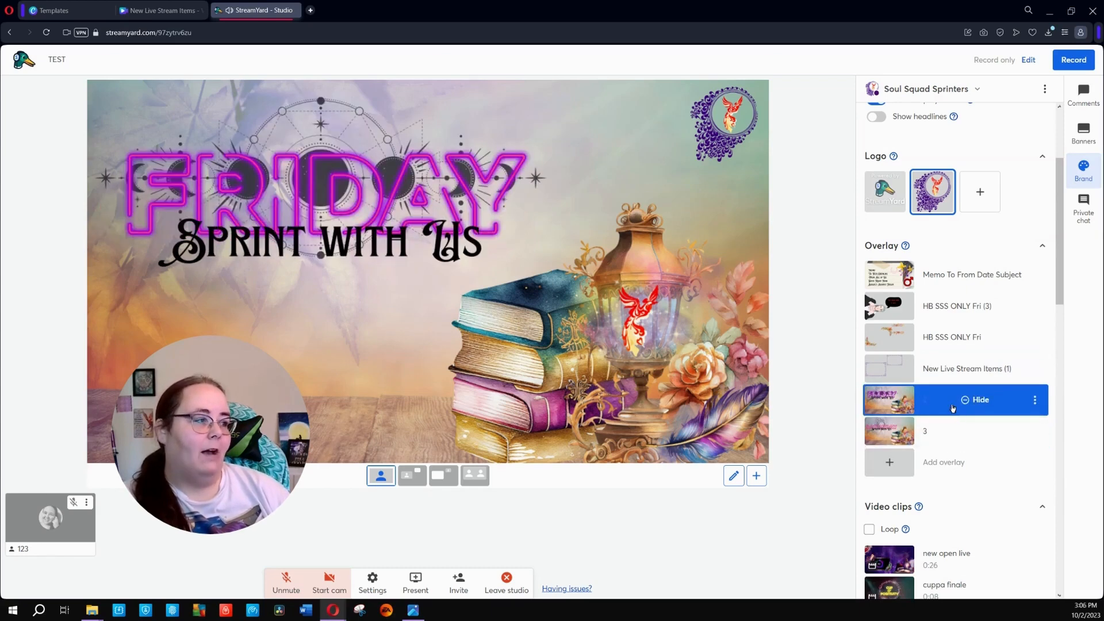
{"action": "left_click", "coordinate": [953, 407]}
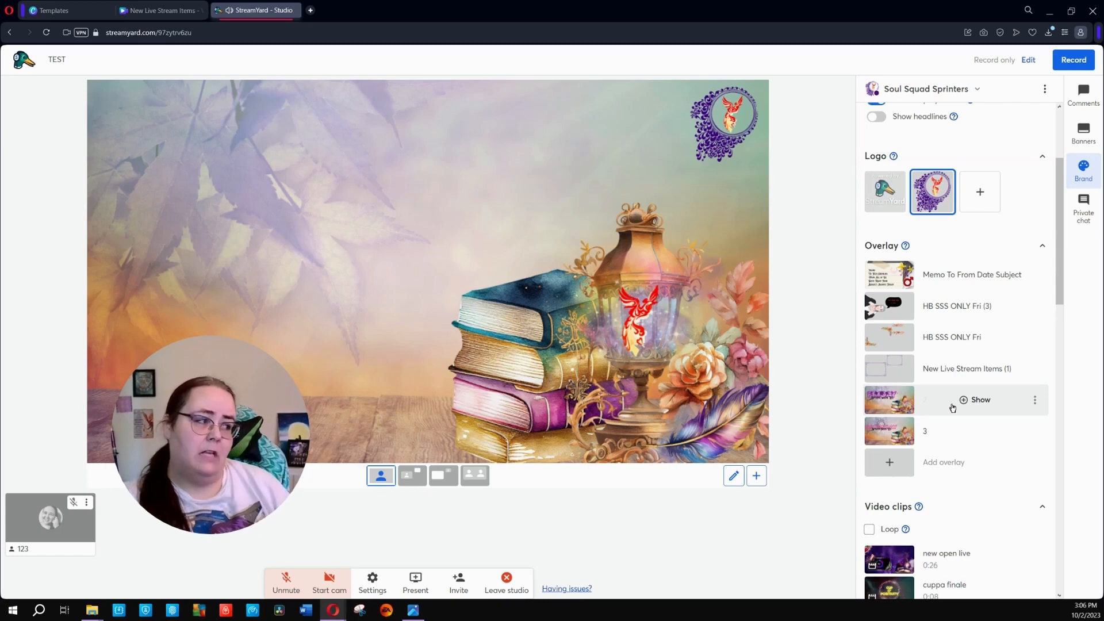
{"action": "left_click", "coordinate": [953, 405]}
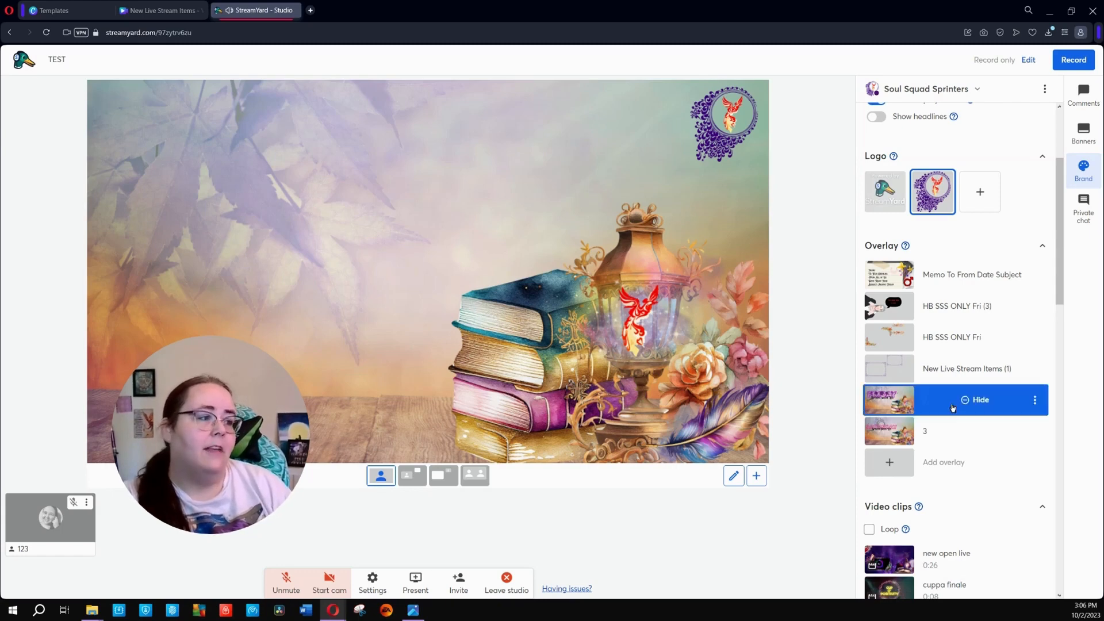
{"action": "left_click", "coordinate": [948, 437]}
{"action": "left_click", "coordinate": [952, 402]}
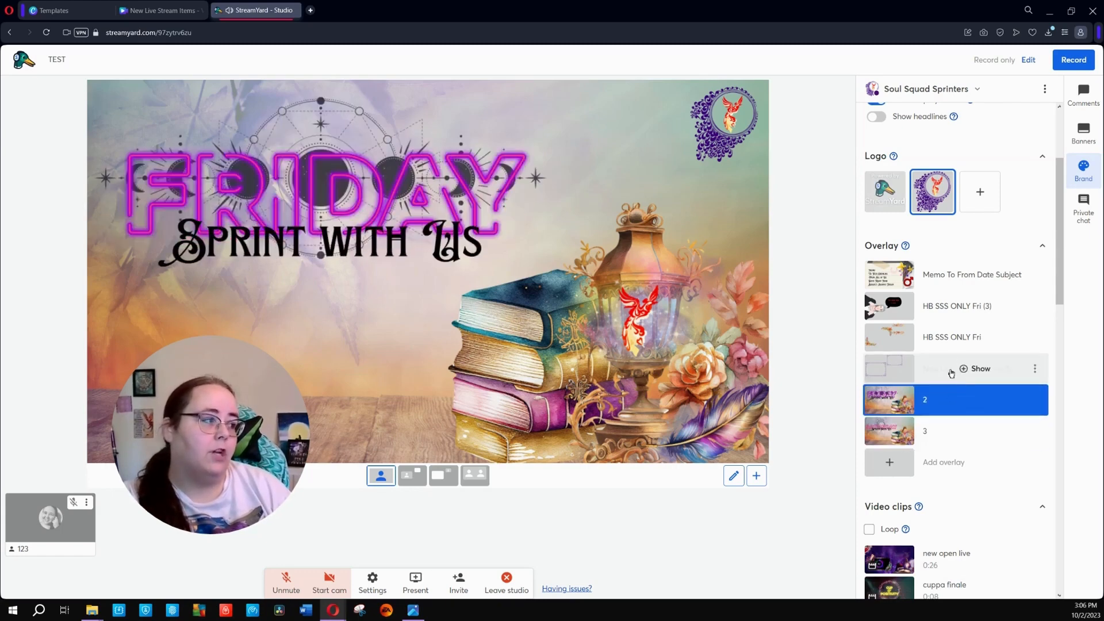
Show the New Live Stream Items (1) frame overlay, apply the second layout and add the participant to the stage
{"action": "left_click", "coordinate": [952, 372]}
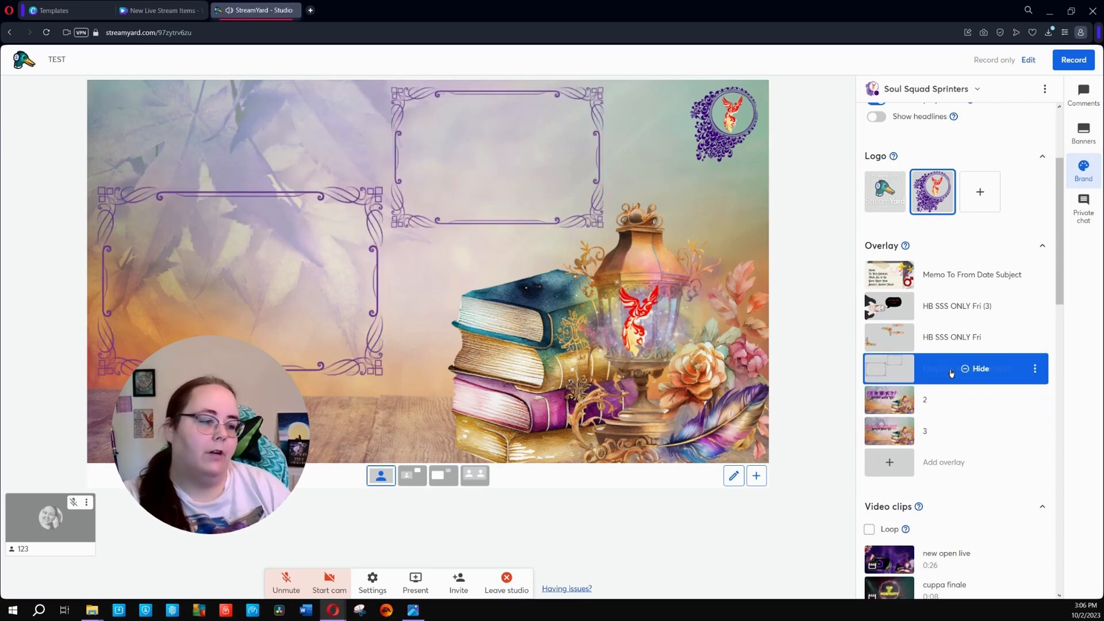
{"action": "left_click", "coordinate": [413, 475]}
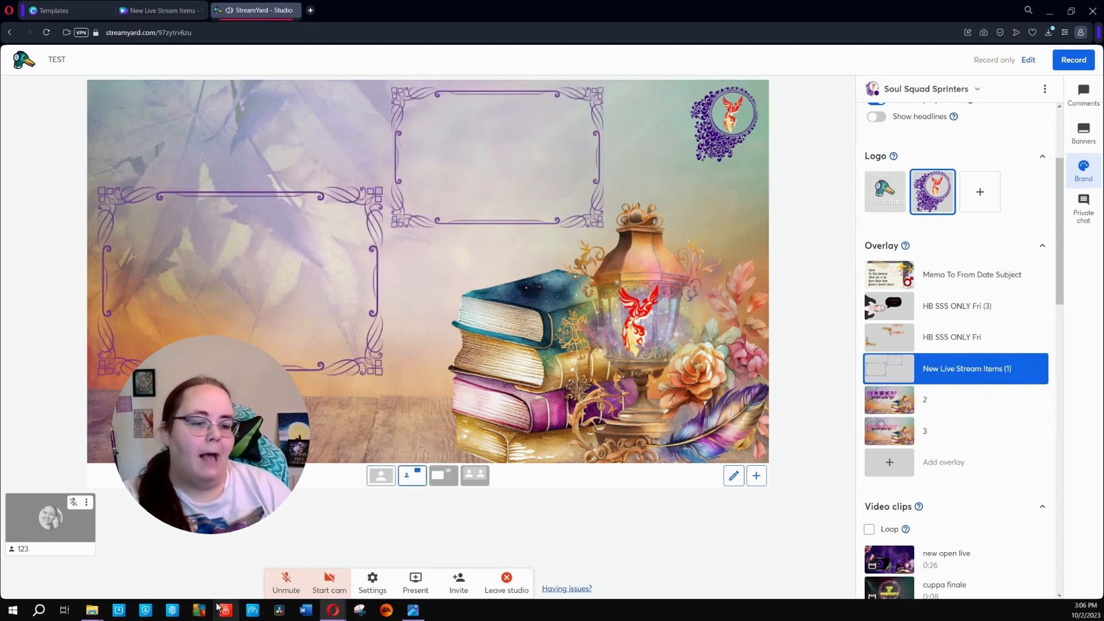
{"action": "left_click", "coordinate": [79, 535]}
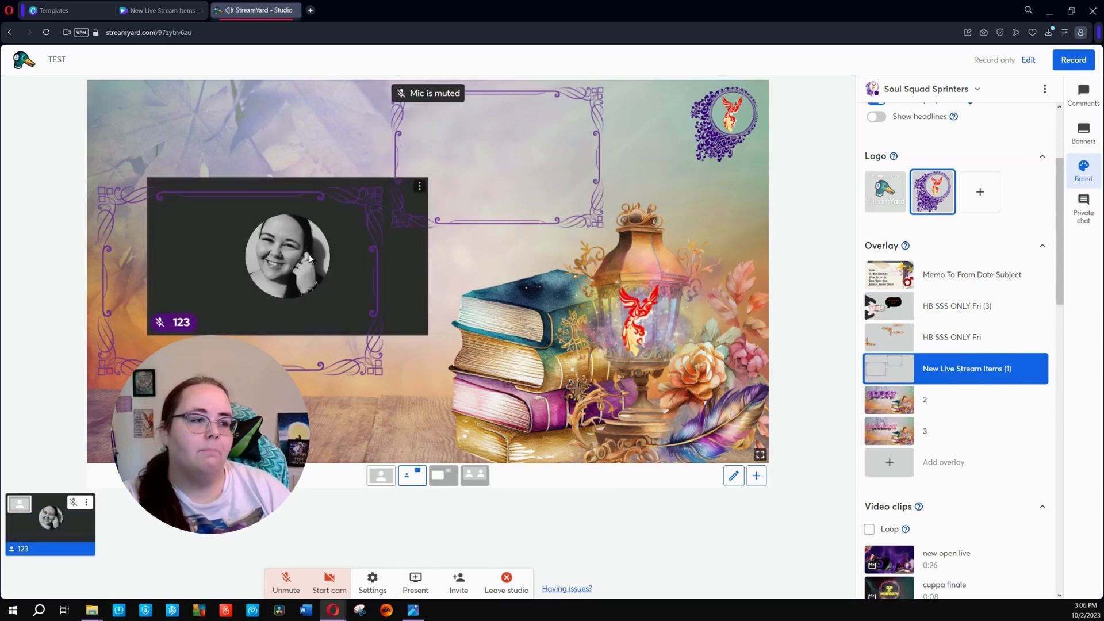
Switch between the first three stage layouts to check how the participant sits against the frame overlay
{"action": "left_click", "coordinate": [381, 476]}
{"action": "left_click", "coordinate": [412, 475]}
{"action": "left_click", "coordinate": [441, 483]}
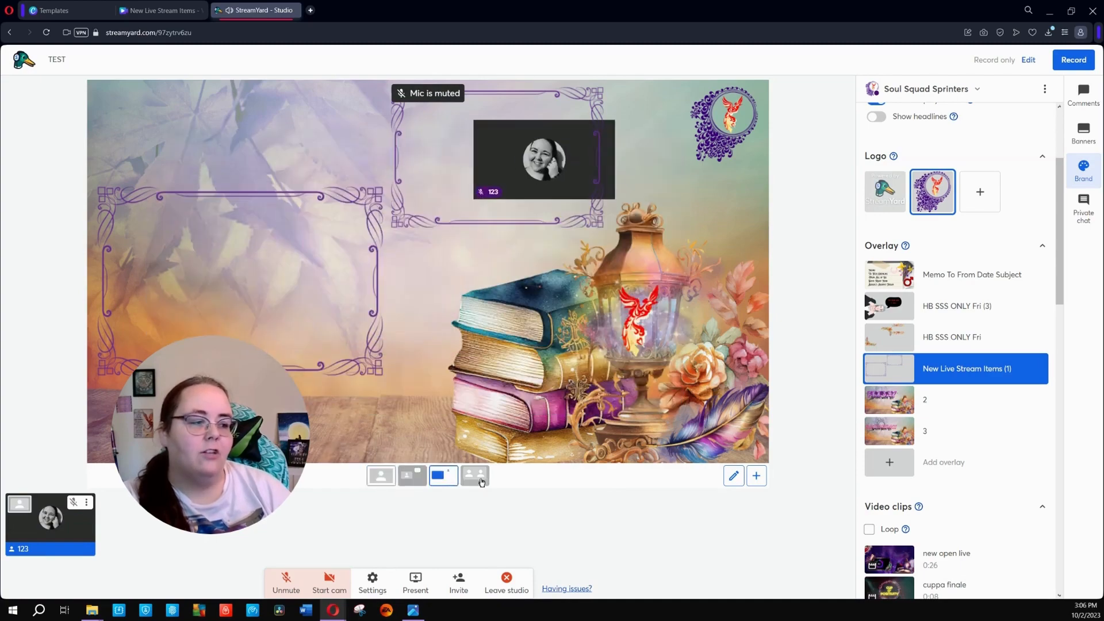
{"action": "left_click", "coordinate": [381, 476]}
Edit the Overlay Chat Break layout, moving and resizing the participant tile to fit inside the larger lower frame
{"action": "left_click", "coordinate": [410, 481]}
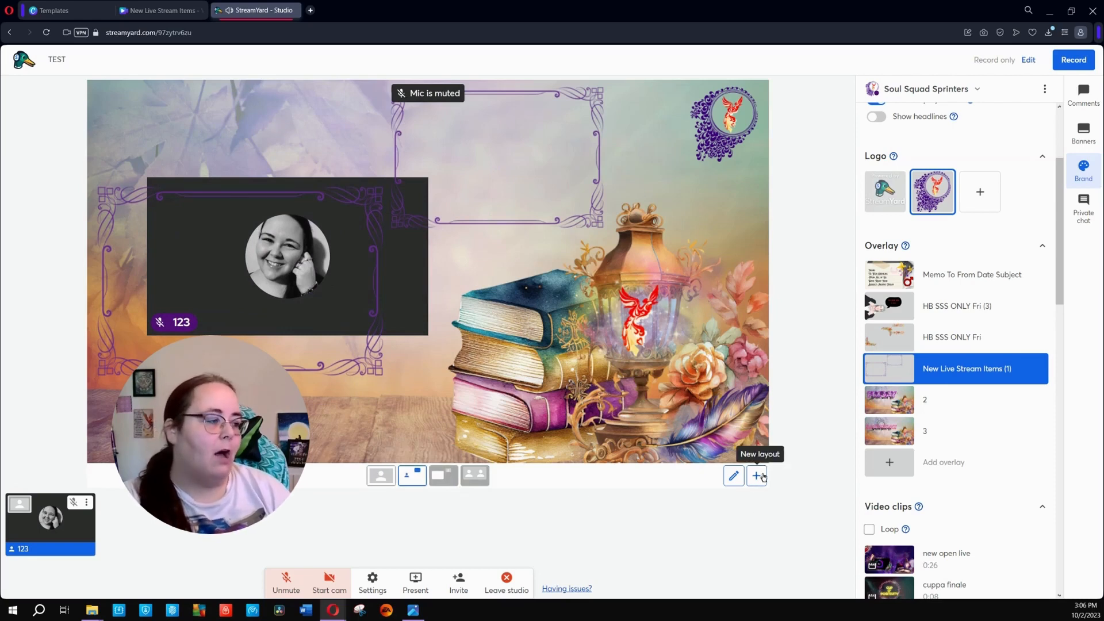
{"action": "left_click", "coordinate": [733, 476]}
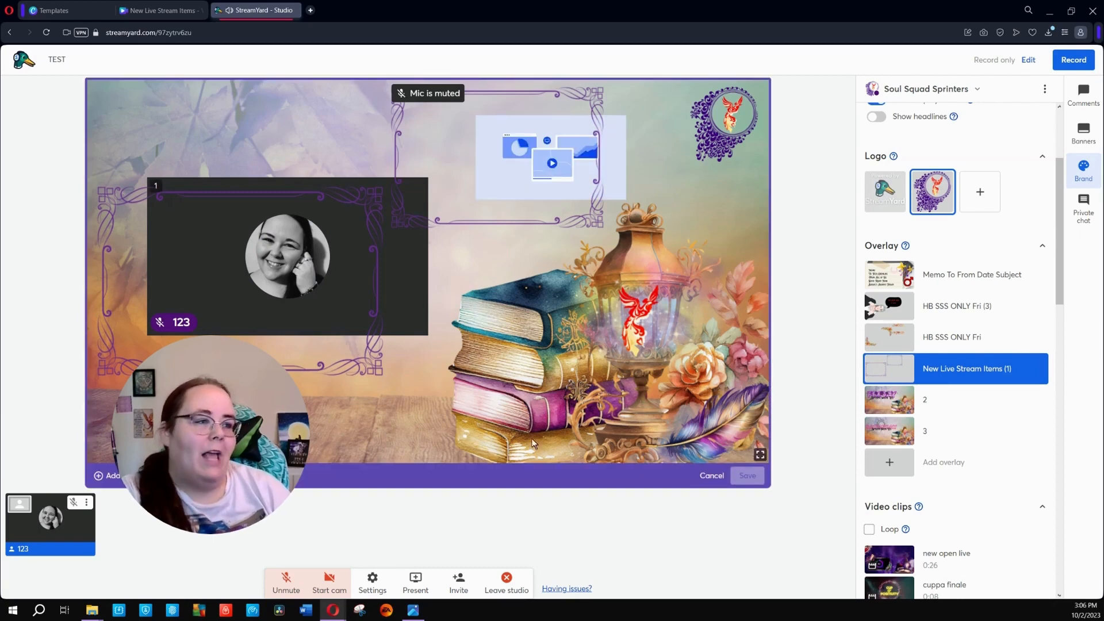
{"action": "left_click", "coordinate": [394, 301]}
{"action": "left_click_drag", "start_coordinate": [394, 301], "coordinate": [343, 320]}
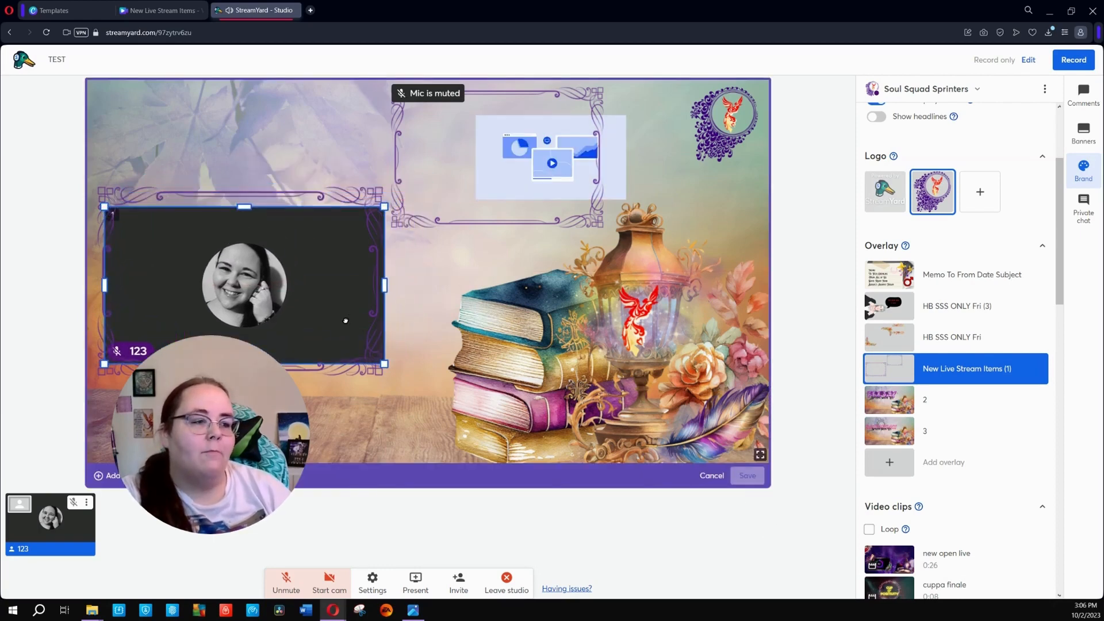
{"action": "left_click_drag", "start_coordinate": [382, 364], "coordinate": [352, 349]}
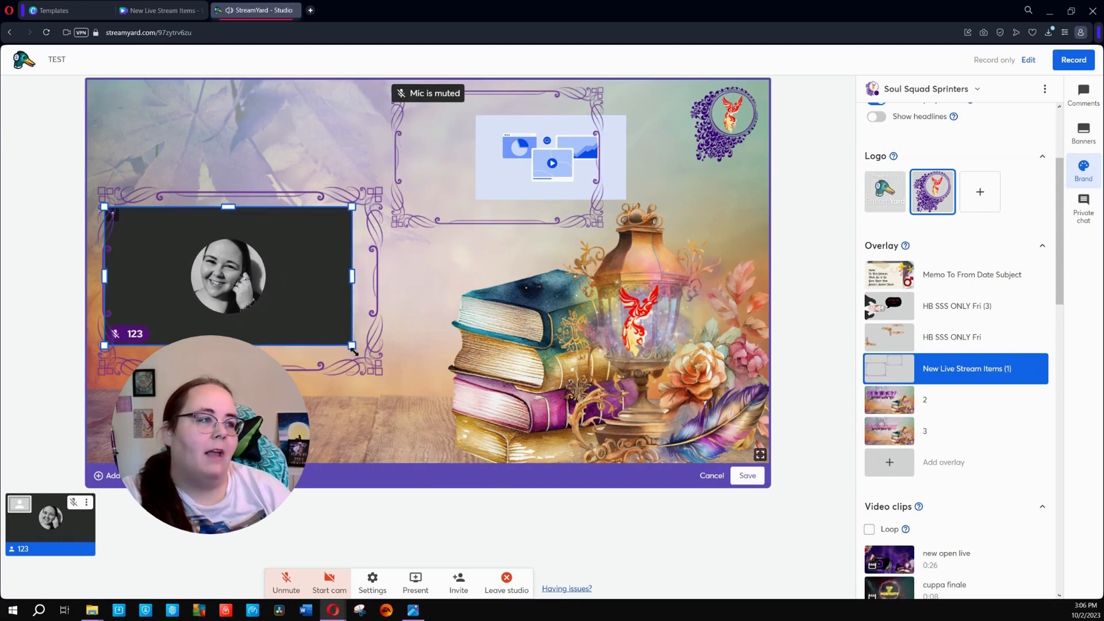
{"action": "left_click_drag", "start_coordinate": [288, 291], "coordinate": [301, 289]}
{"action": "left_click_drag", "start_coordinate": [365, 210], "coordinate": [380, 201]}
{"action": "left_click_drag", "start_coordinate": [341, 237], "coordinate": [333, 243]}
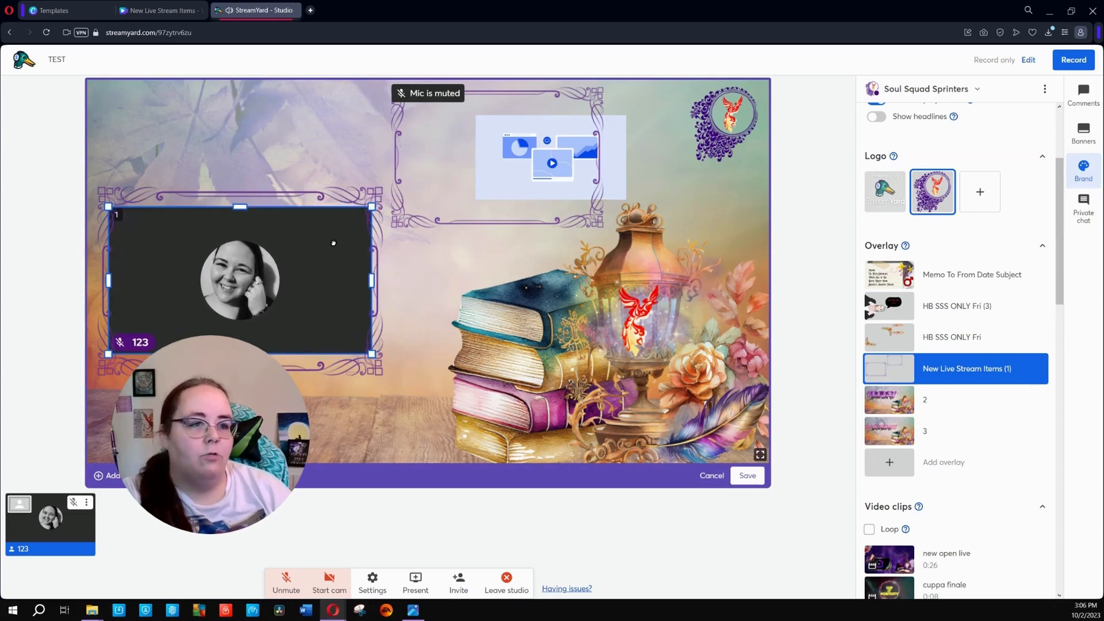
Move and enlarge the shared-media slot to fit inside the smaller upper frame, and save the Overlay Chat Break layout
{"action": "left_click", "coordinate": [548, 156]}
{"action": "left_click_drag", "start_coordinate": [547, 156], "coordinate": [498, 156]}
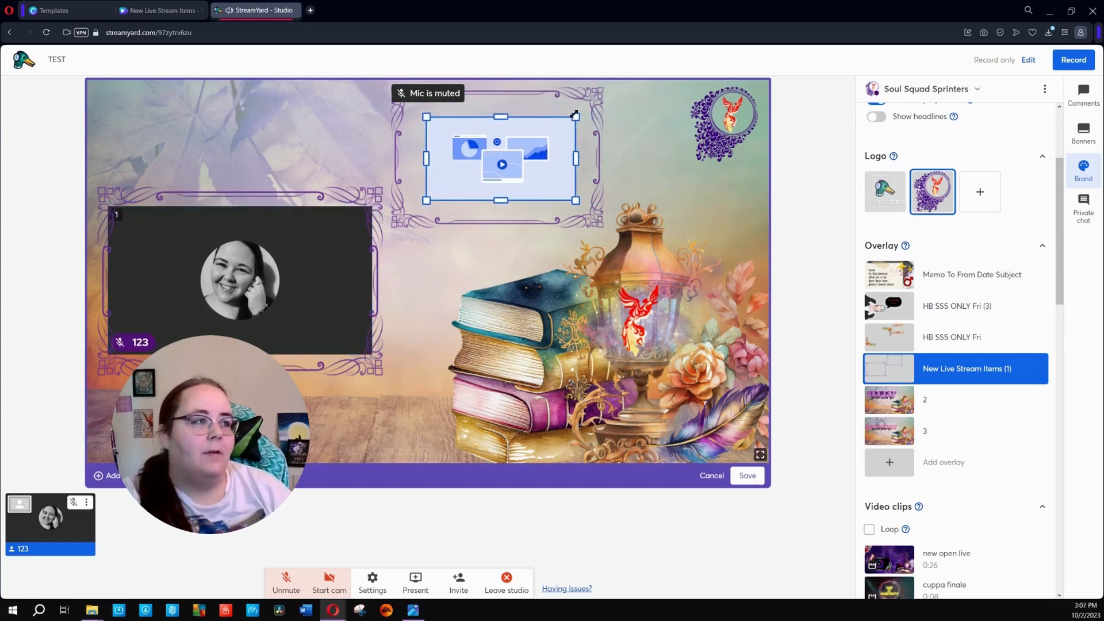
{"action": "left_click_drag", "start_coordinate": [575, 114], "coordinate": [600, 99]}
{"action": "left_click_drag", "start_coordinate": [557, 149], "coordinate": [541, 151]}
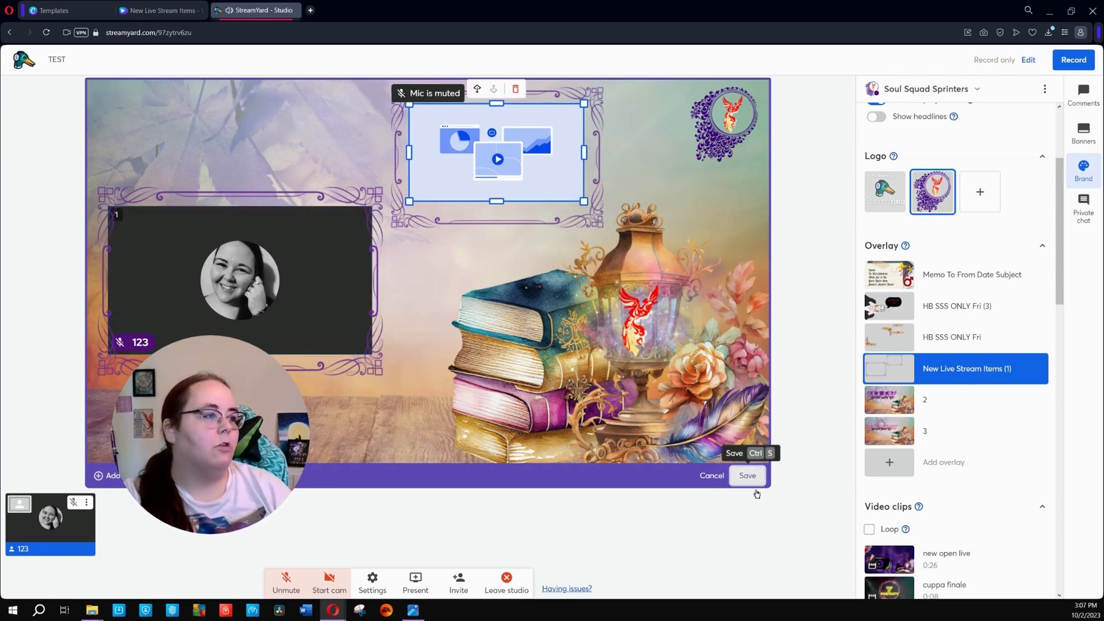
{"action": "left_click", "coordinate": [747, 475]}
{"action": "left_click", "coordinate": [585, 342]}
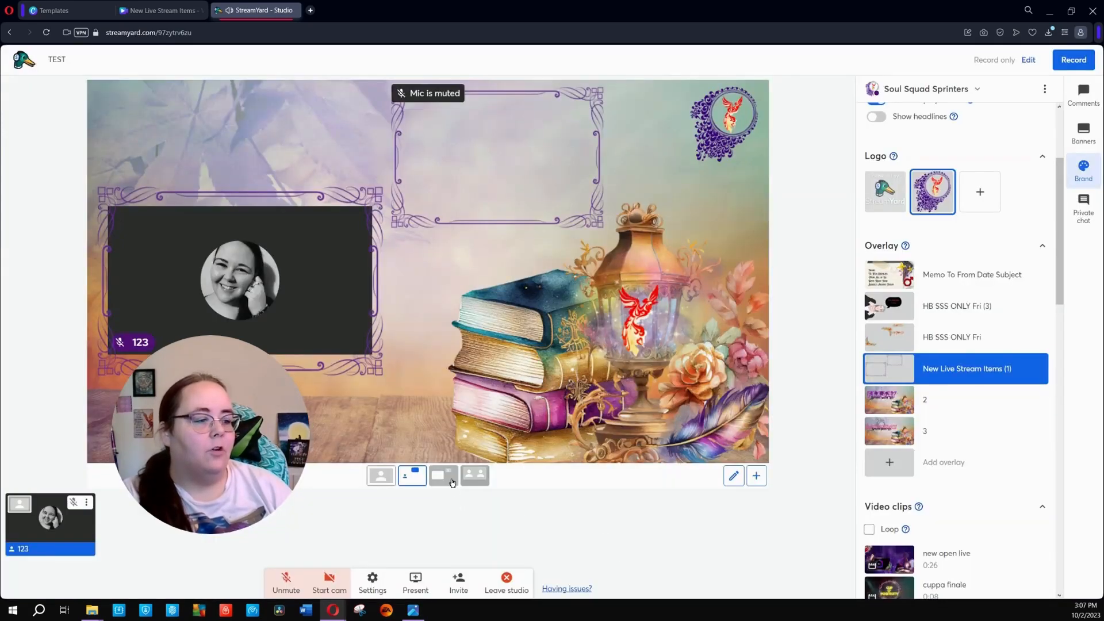
Compare the Overlay Sprinting layout with the adjusted Overlay Chat Break layout by alternating between them
{"action": "left_click", "coordinate": [452, 483]}
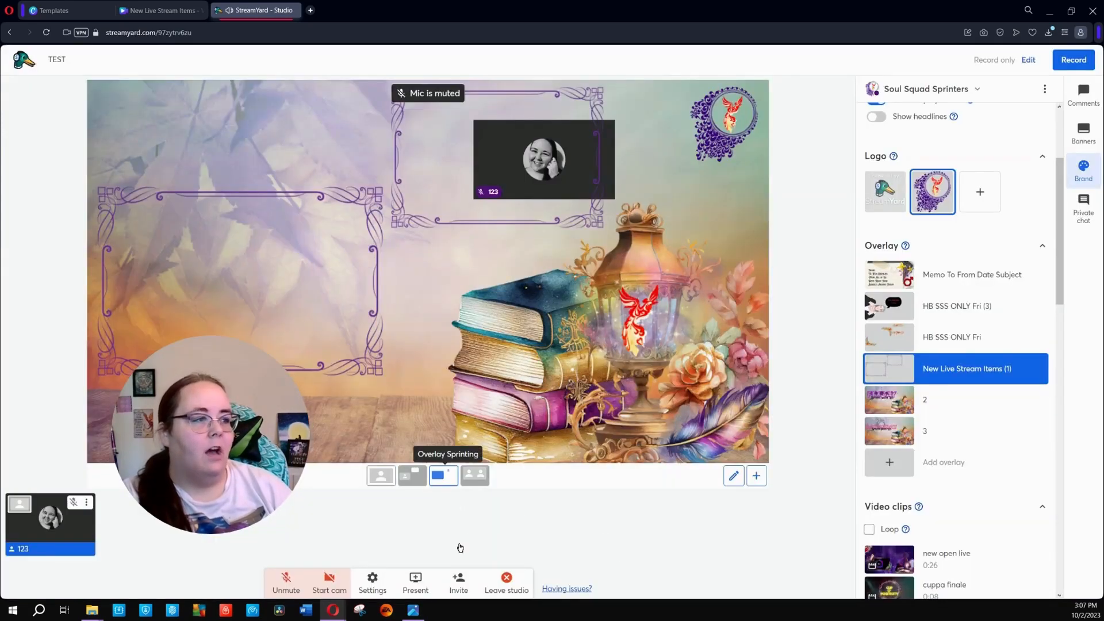
{"action": "left_click", "coordinate": [419, 479]}
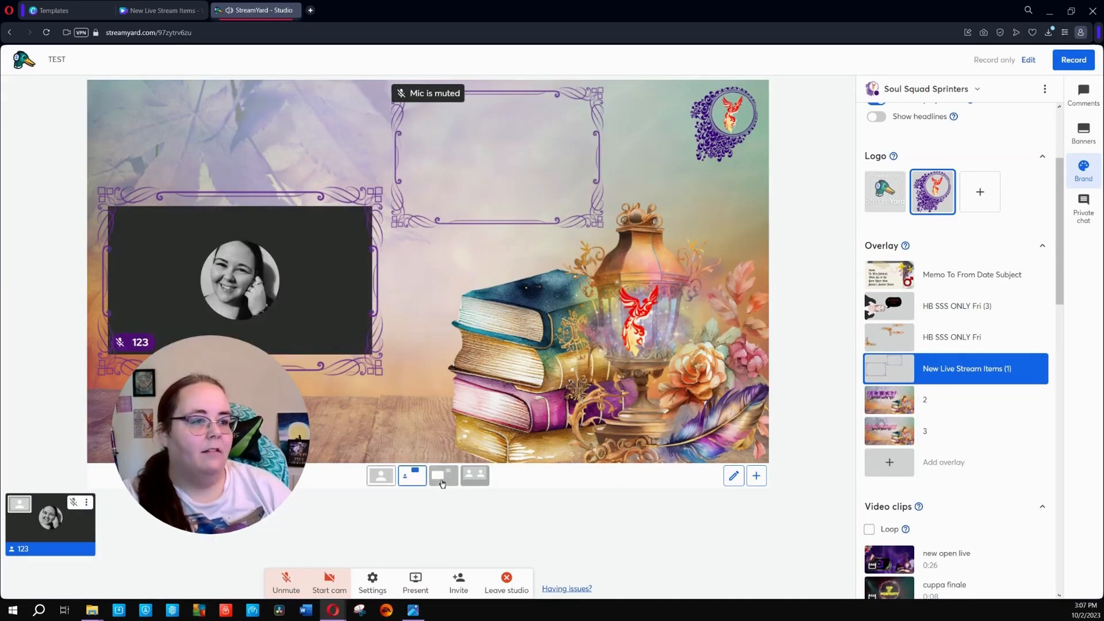
{"action": "left_click", "coordinate": [443, 482]}
{"action": "left_click", "coordinate": [414, 477]}
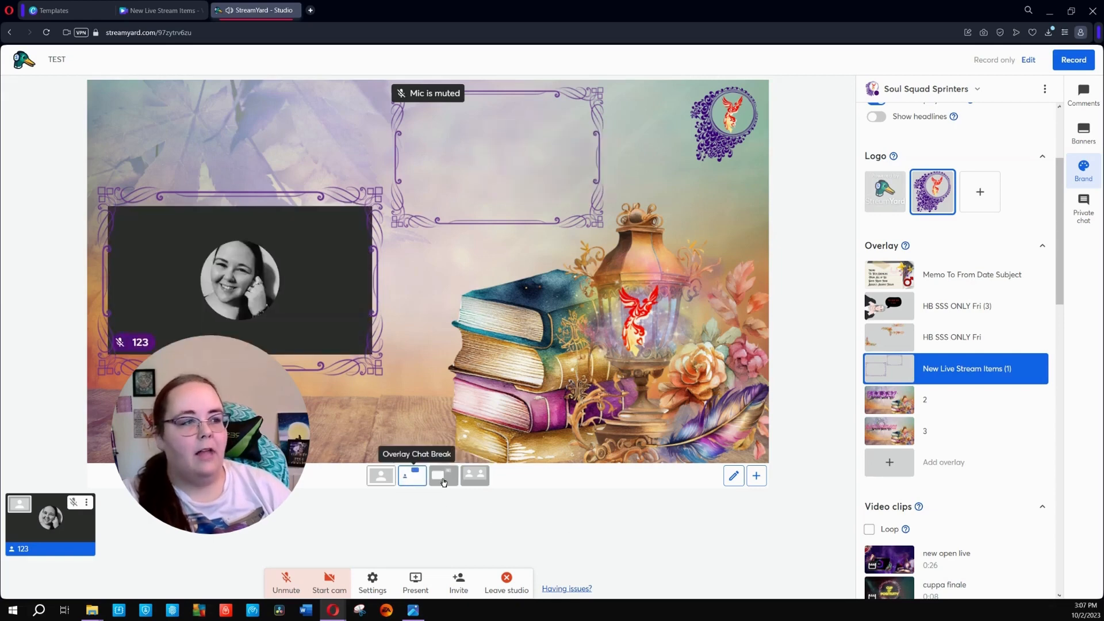
Edit the Overlay Sprinting layout, resizing and centring the shared-media slot inside the larger lower frame
{"action": "left_click", "coordinate": [443, 476]}
{"action": "left_click", "coordinate": [734, 476]}
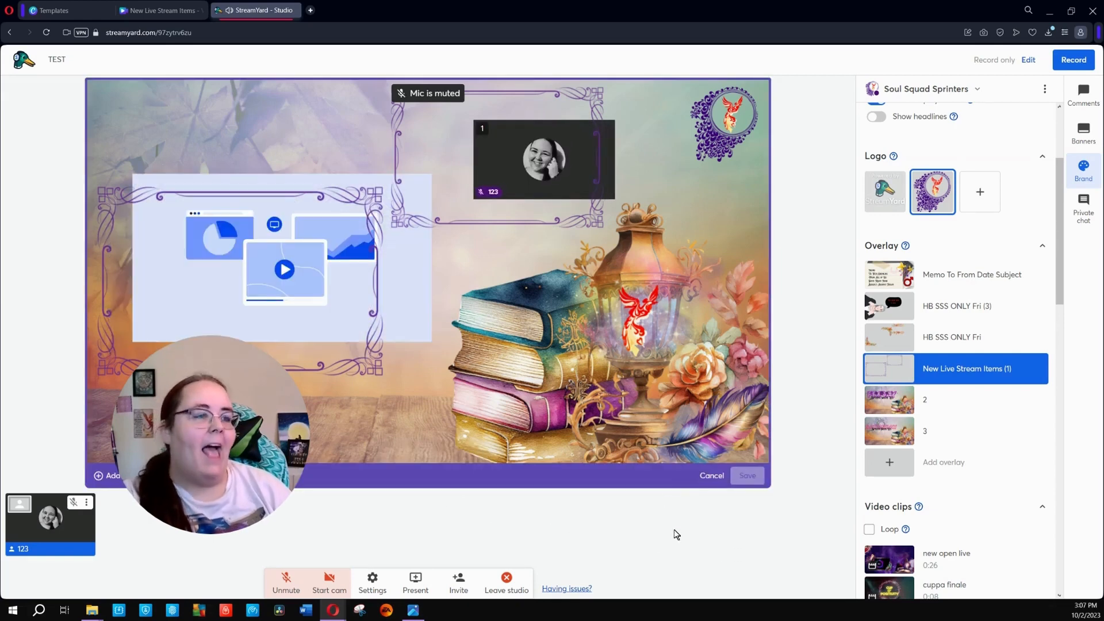
{"action": "left_click_drag", "start_coordinate": [433, 178], "coordinate": [355, 215]}
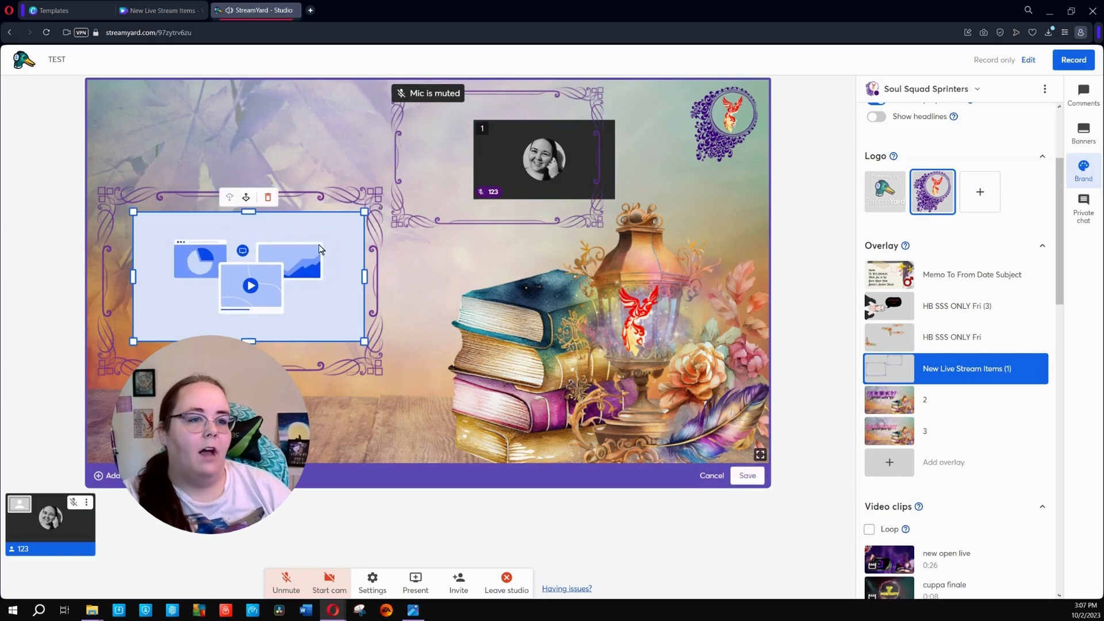
{"action": "left_click_drag", "start_coordinate": [356, 345], "coordinate": [380, 359]}
{"action": "left_click_drag", "start_coordinate": [353, 333], "coordinate": [340, 323]}
Move and enlarge the participant tile to fit the smaller upper frame, and save the Overlay Sprinting layout
{"action": "left_click_drag", "start_coordinate": [541, 194], "coordinate": [503, 197]}
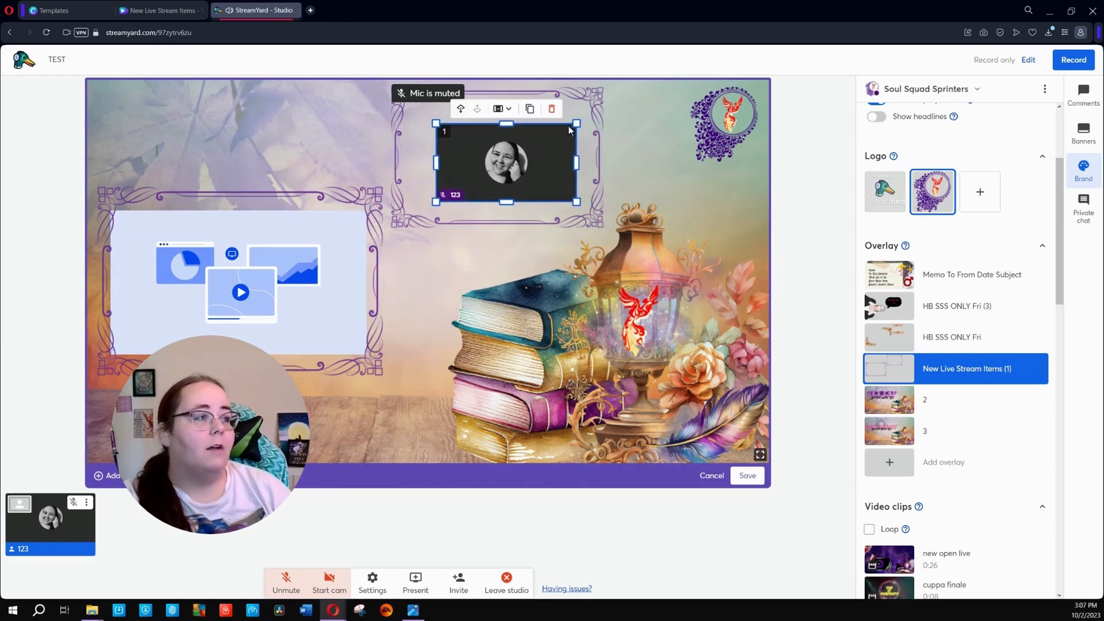
{"action": "left_click_drag", "start_coordinate": [577, 123], "coordinate": [617, 101]}
{"action": "left_click_drag", "start_coordinate": [586, 156], "coordinate": [555, 155]}
{"action": "right_click", "coordinate": [555, 155]}
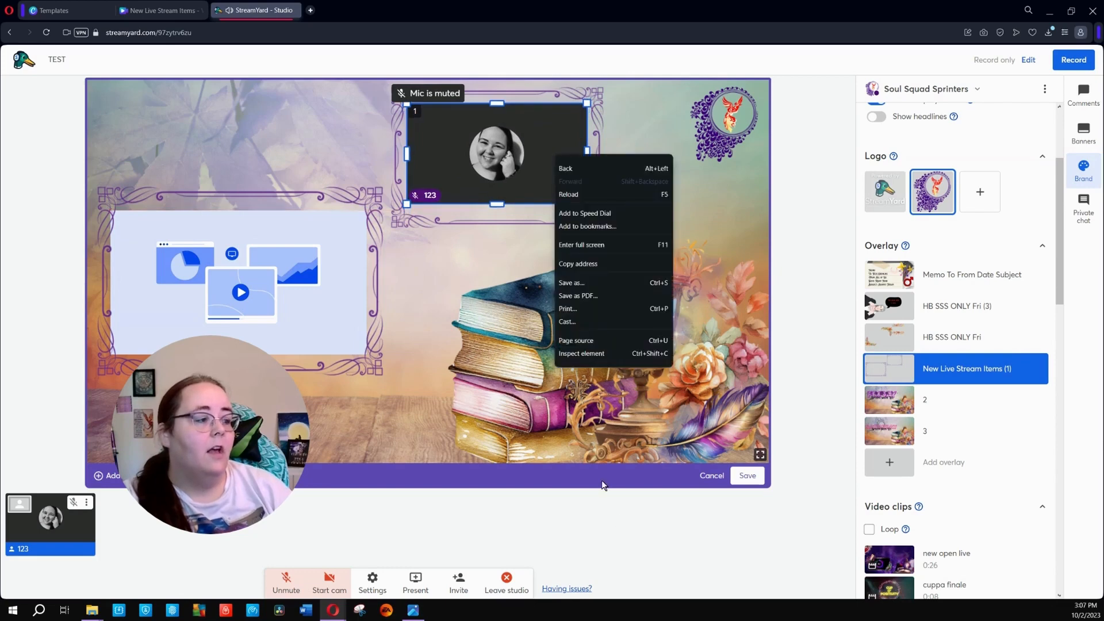
{"action": "left_click", "coordinate": [603, 486]}
{"action": "left_click_drag", "start_coordinate": [550, 160], "coordinate": [521, 167]}
{"action": "left_click", "coordinate": [755, 476]}
{"action": "left_click", "coordinate": [592, 345]}
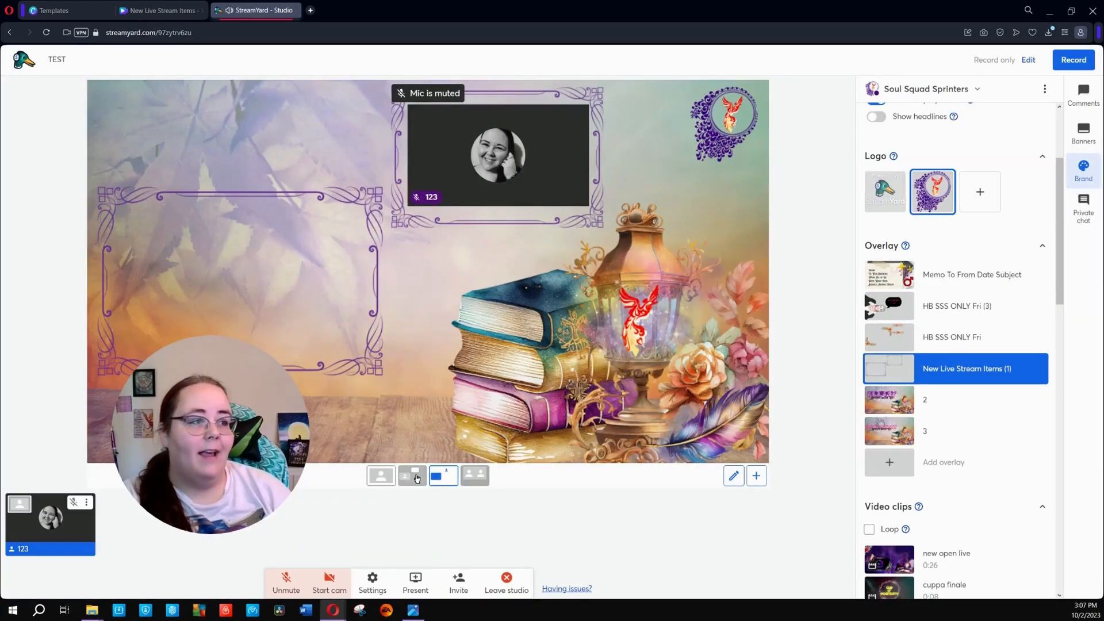
Alternate between the saved Overlay Chat Break and Overlay Sprinting layouts to check the participant's fit in both frames
{"action": "left_click", "coordinate": [417, 478]}
{"action": "left_click", "coordinate": [439, 485]}
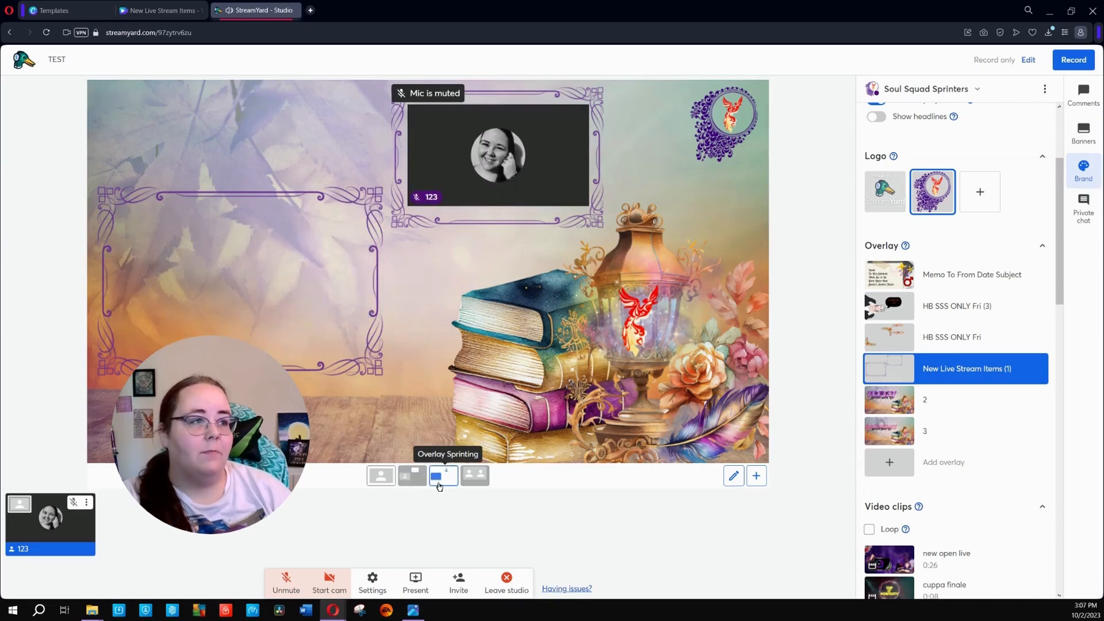
{"action": "left_click", "coordinate": [409, 481]}
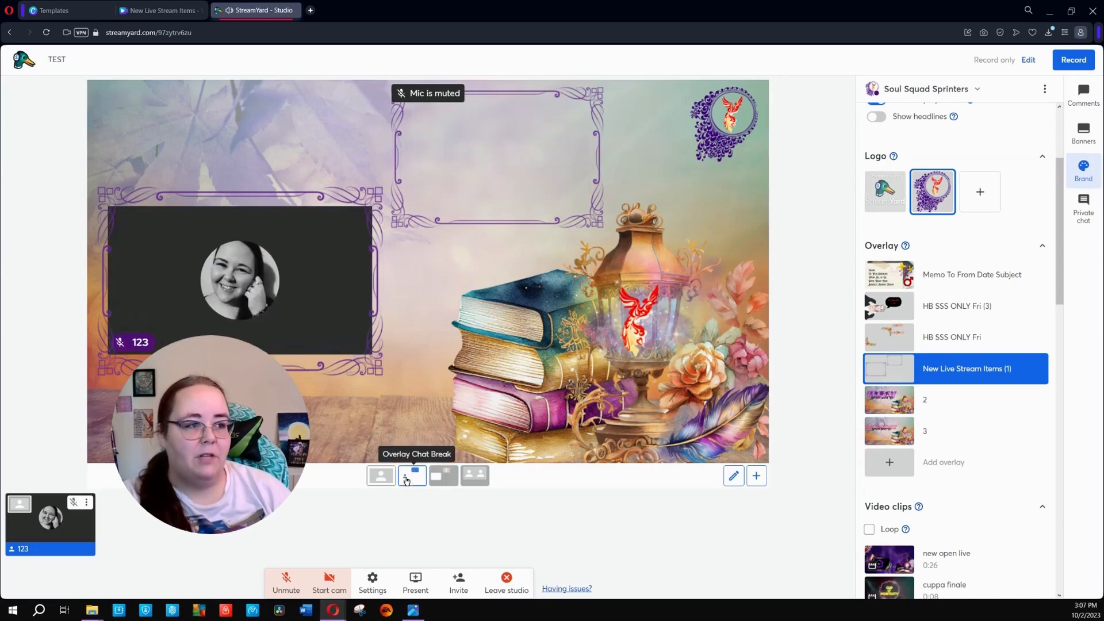
{"action": "left_click", "coordinate": [438, 485]}
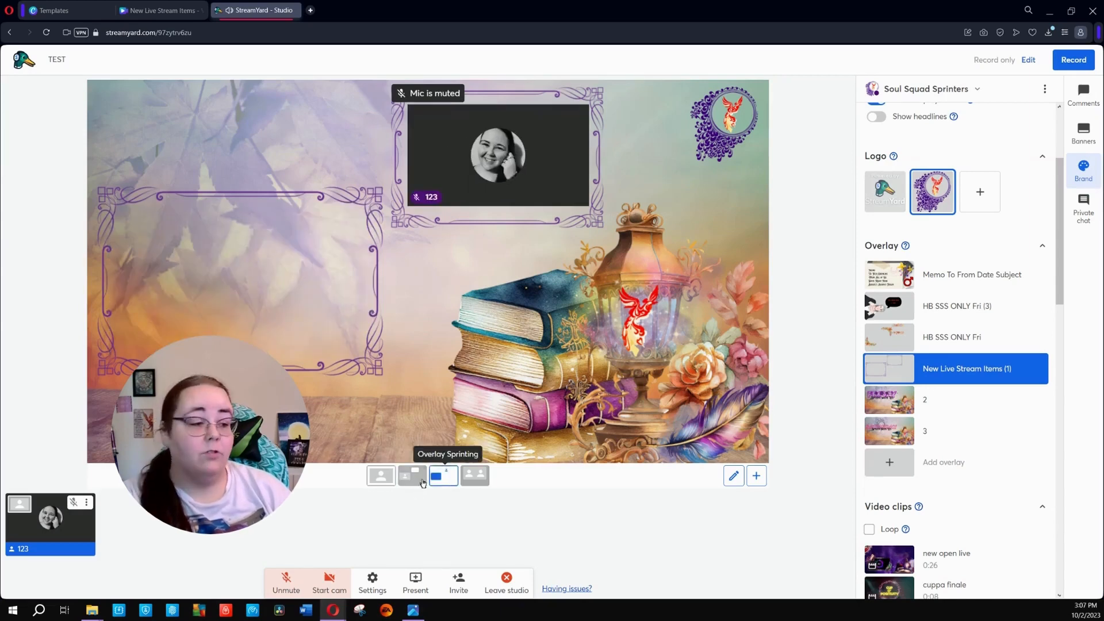
{"action": "left_click", "coordinate": [415, 482]}
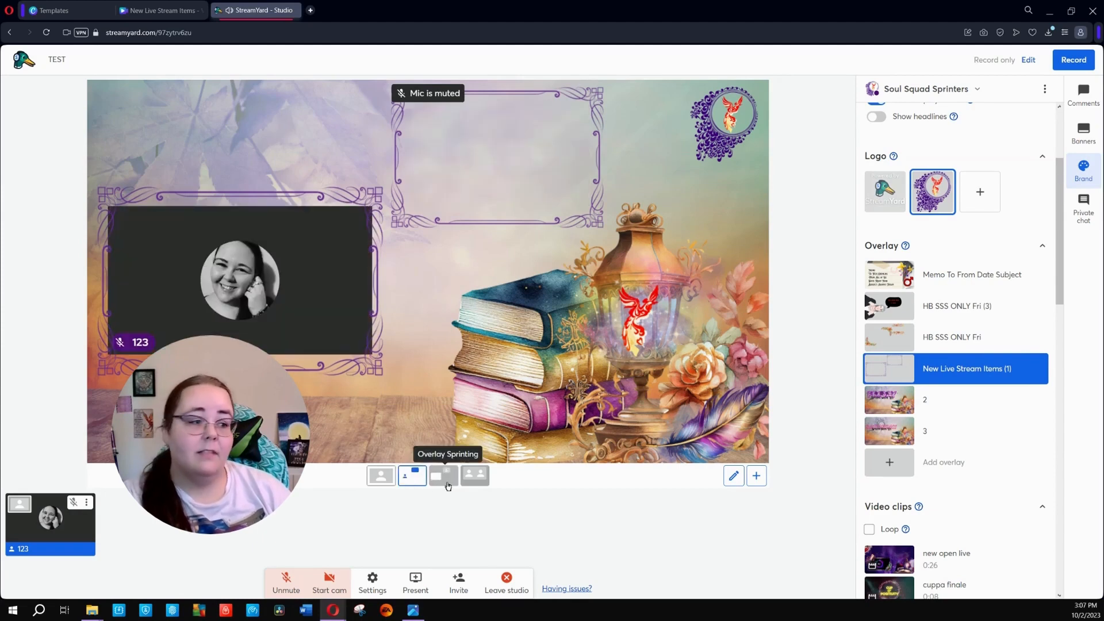
{"action": "left_click", "coordinate": [451, 484]}
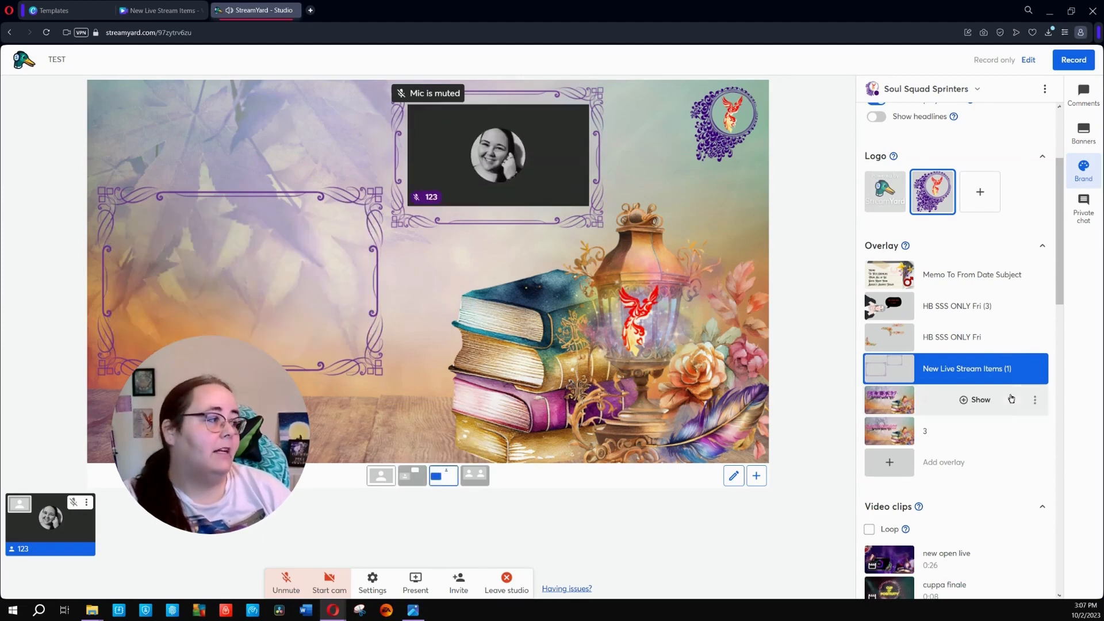
Play the SWITCH SCREEN 5 SECONDS video clip and switch between the Overlay Chat Break and Overlay Sprinting layouts
{"action": "scroll", "coordinate": [997, 556], "scroll_direction": "down", "scroll_amount": 3}
{"action": "scroll", "coordinate": [972, 529], "scroll_direction": "down", "scroll_amount": 2}
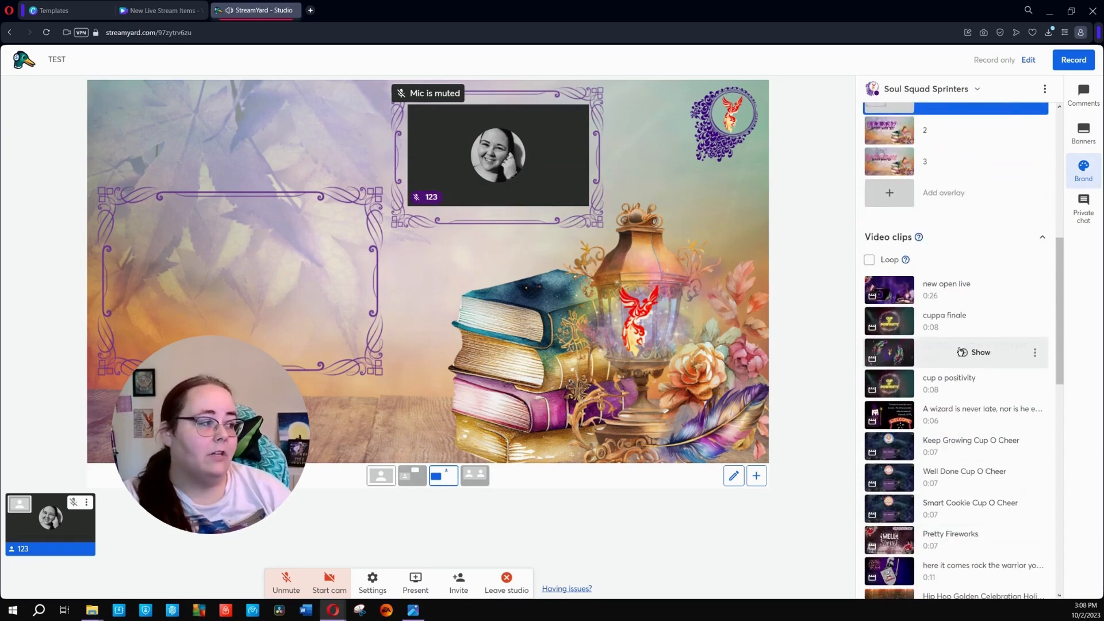
{"action": "left_click", "coordinate": [978, 352]}
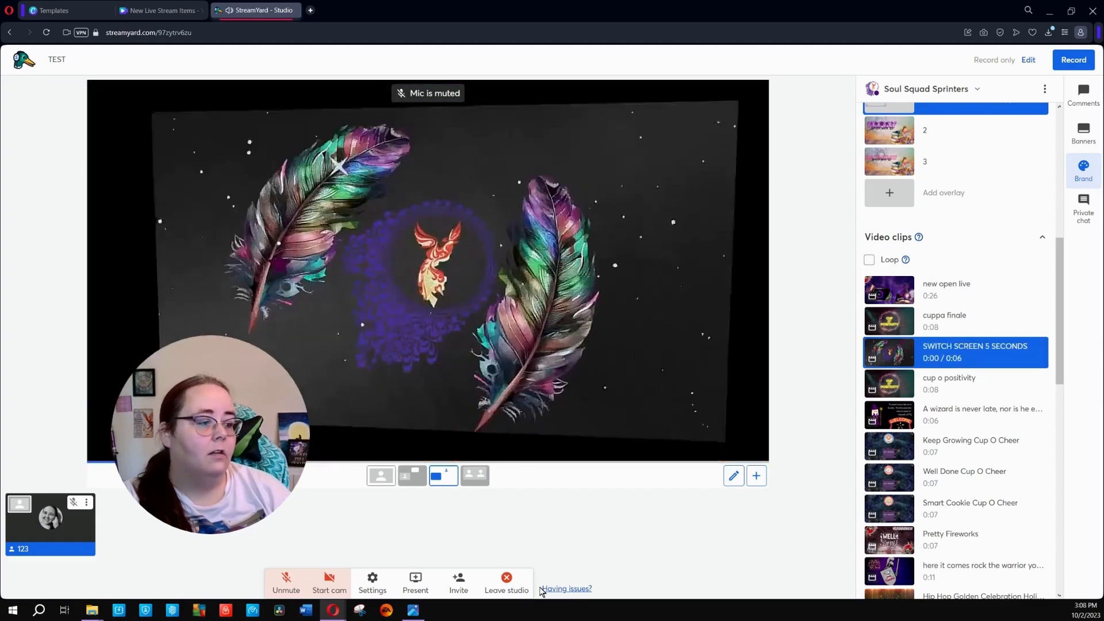
{"action": "left_click", "coordinate": [413, 477]}
{"action": "left_click", "coordinate": [442, 479]}
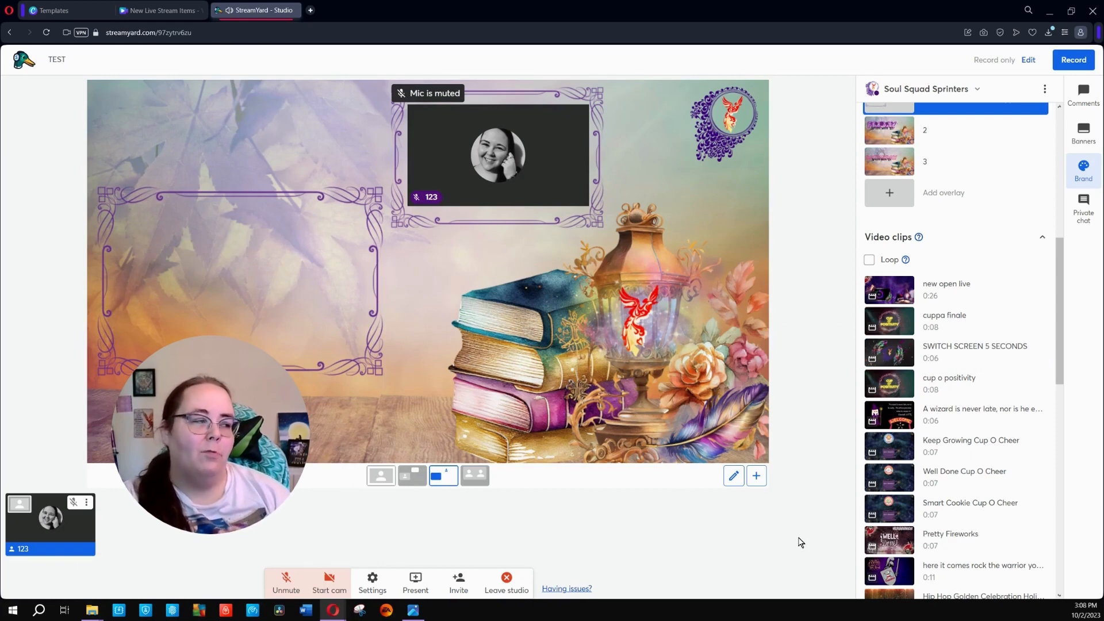
Preview the Keep Growing Cup O Cheer video clip on the stage and stop it again
{"action": "scroll", "coordinate": [1052, 389], "scroll_direction": "down", "scroll_amount": 2}
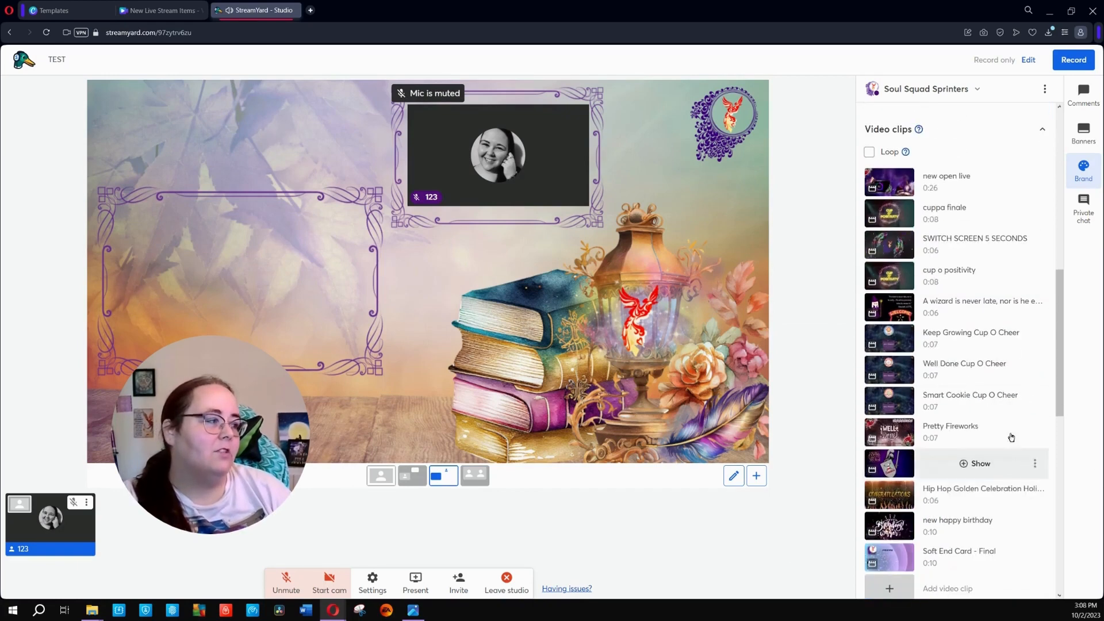
{"action": "left_click", "coordinate": [978, 338]}
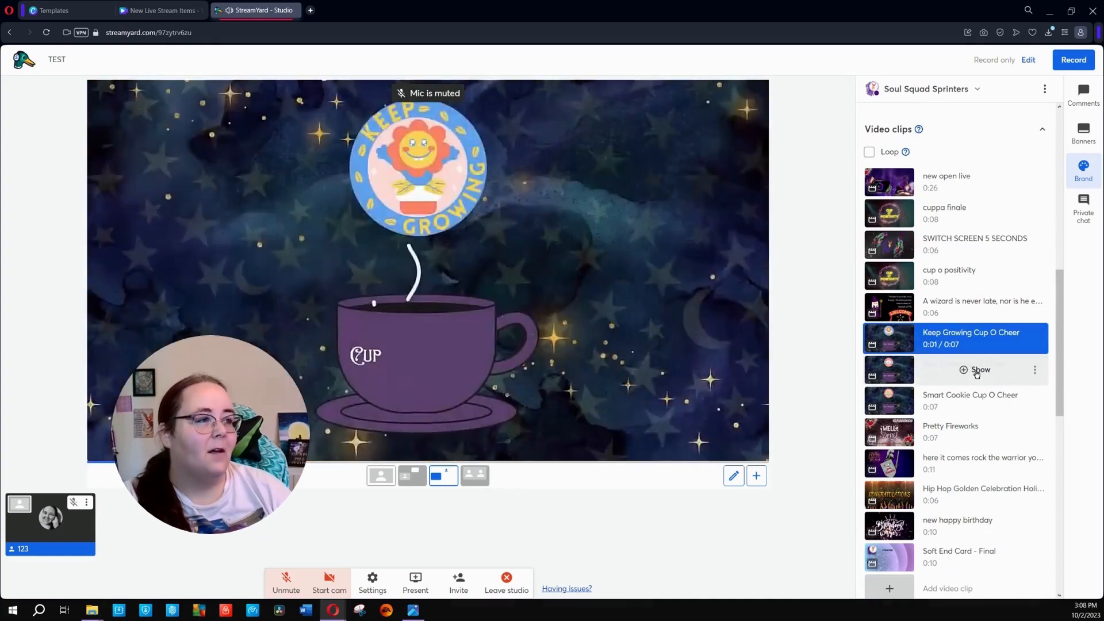
{"action": "left_click", "coordinate": [974, 345]}
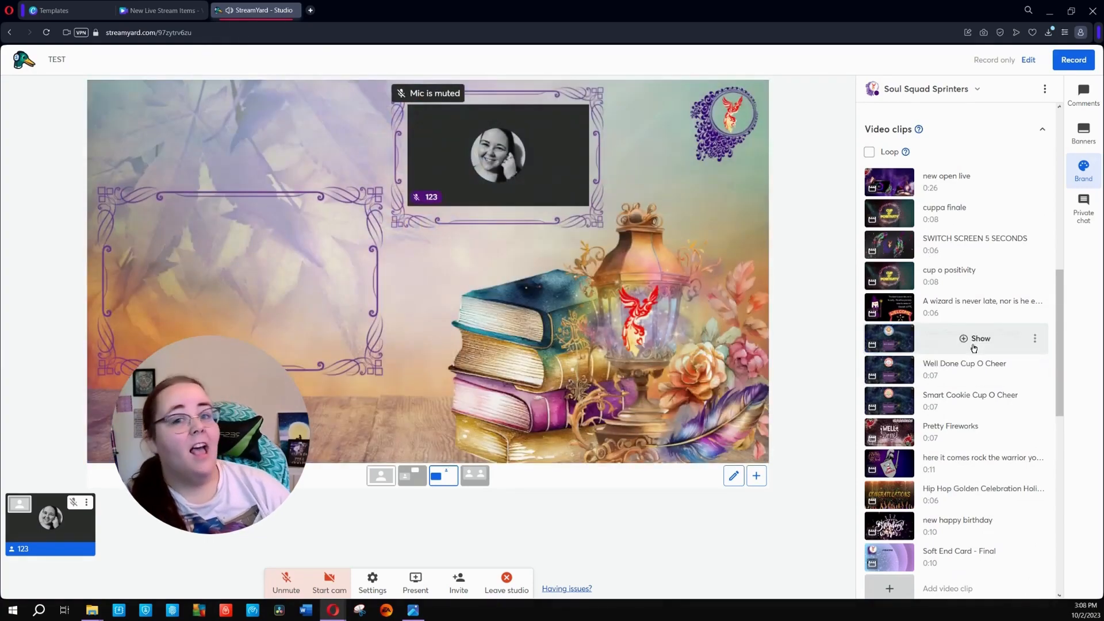